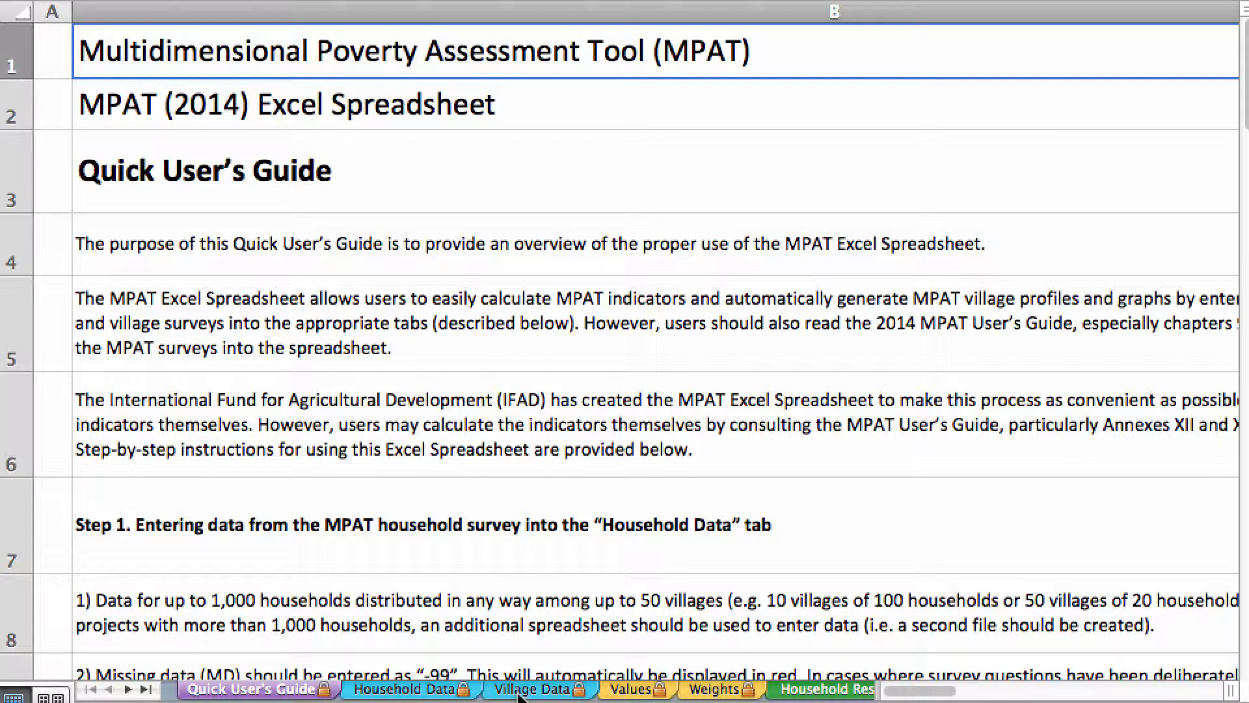
# Open the Village Results sheet and select the ten component names with their average scores (A29:B38).
pyautogui.click(813, 689)
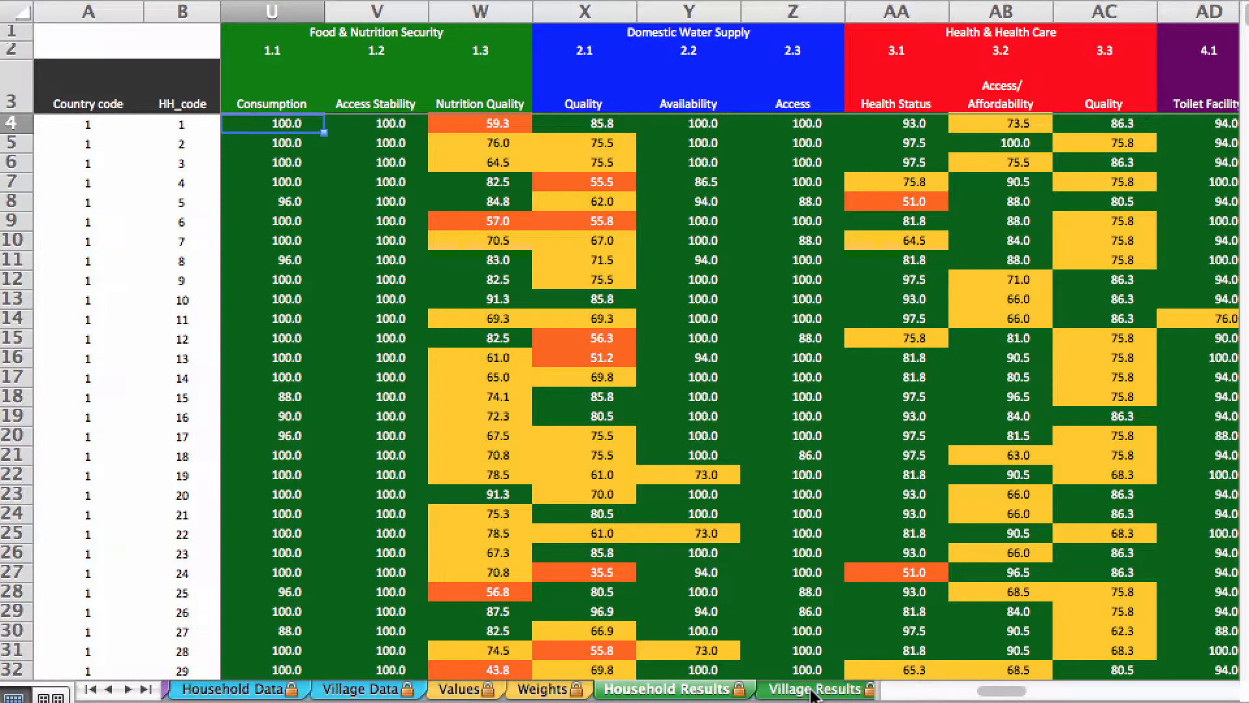
pyautogui.click(813, 689)
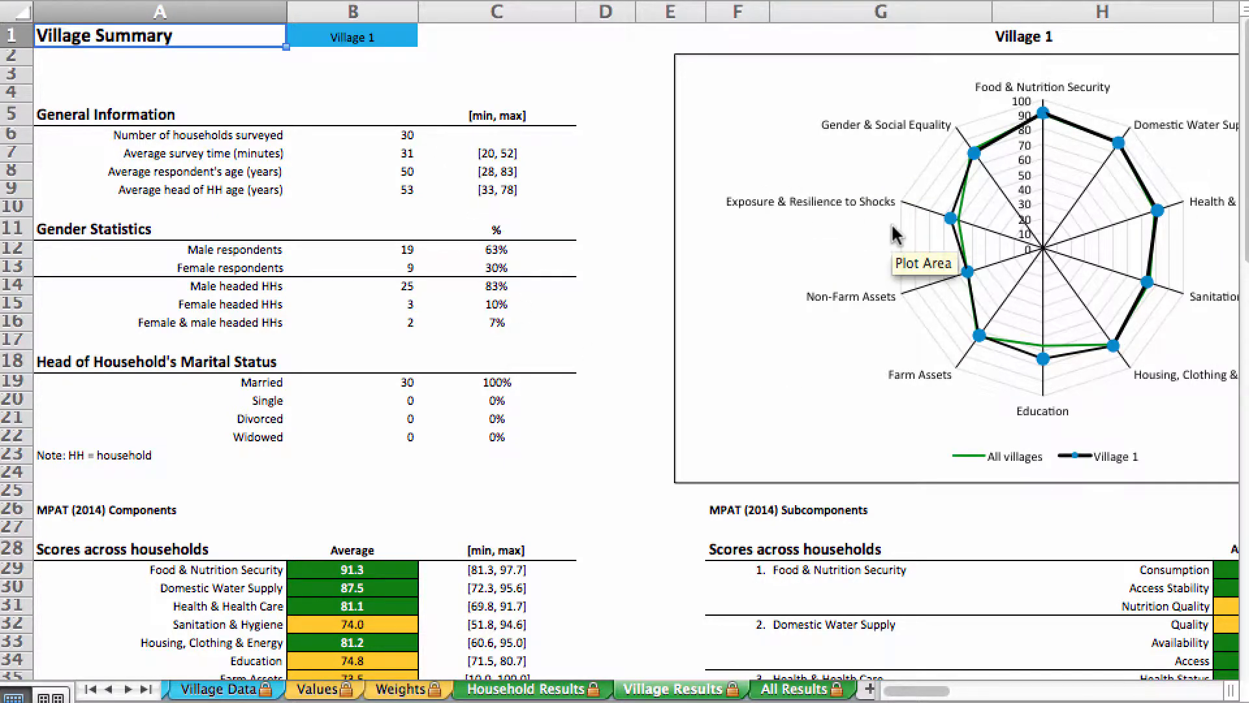
pyautogui.scroll(-5, 506, 417)
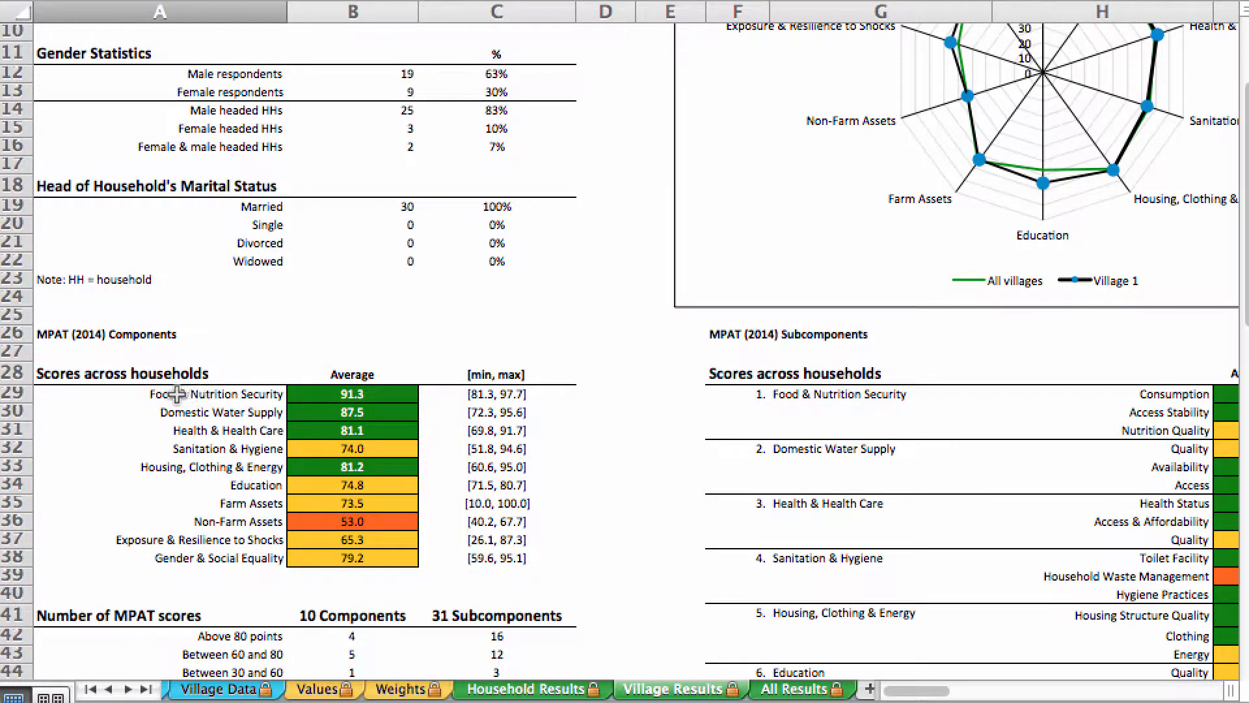
pyautogui.moveTo(177, 393); pyautogui.dragTo(376, 562)
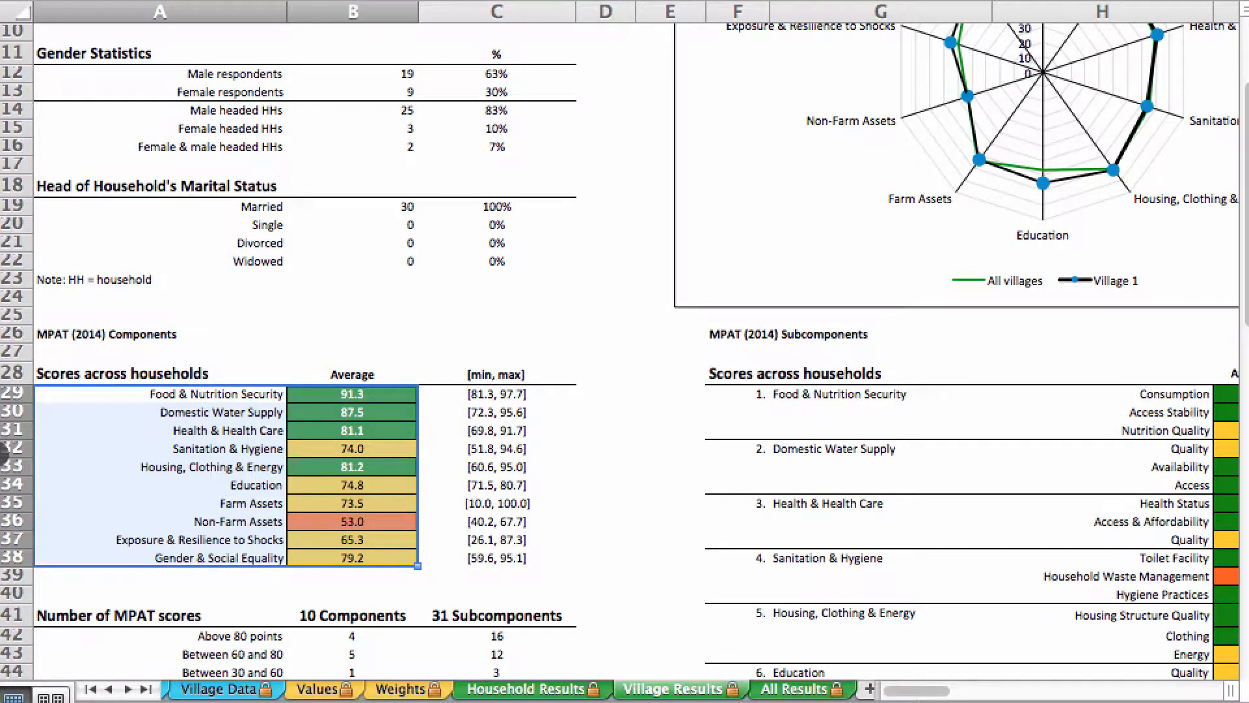
pyautogui.rightClick(1, 454)
pyautogui.click(13, 299)
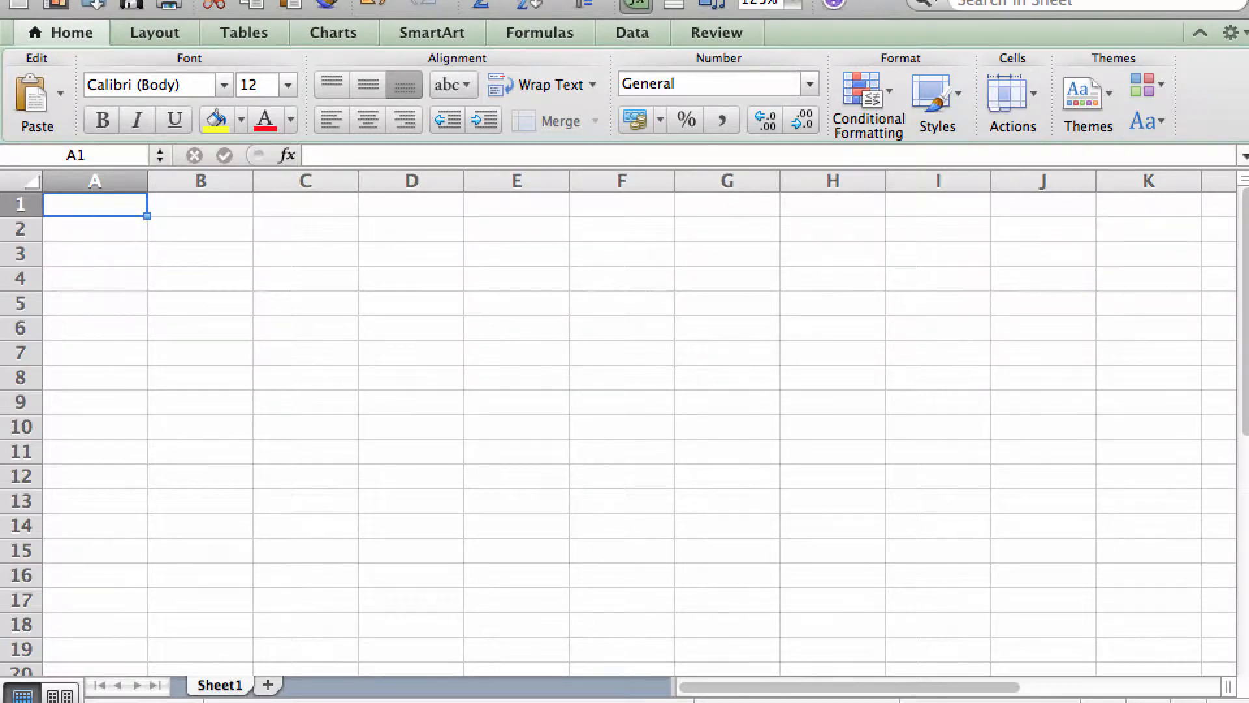
pyautogui.rightClick(0, 453)
pyautogui.click(35, 270)
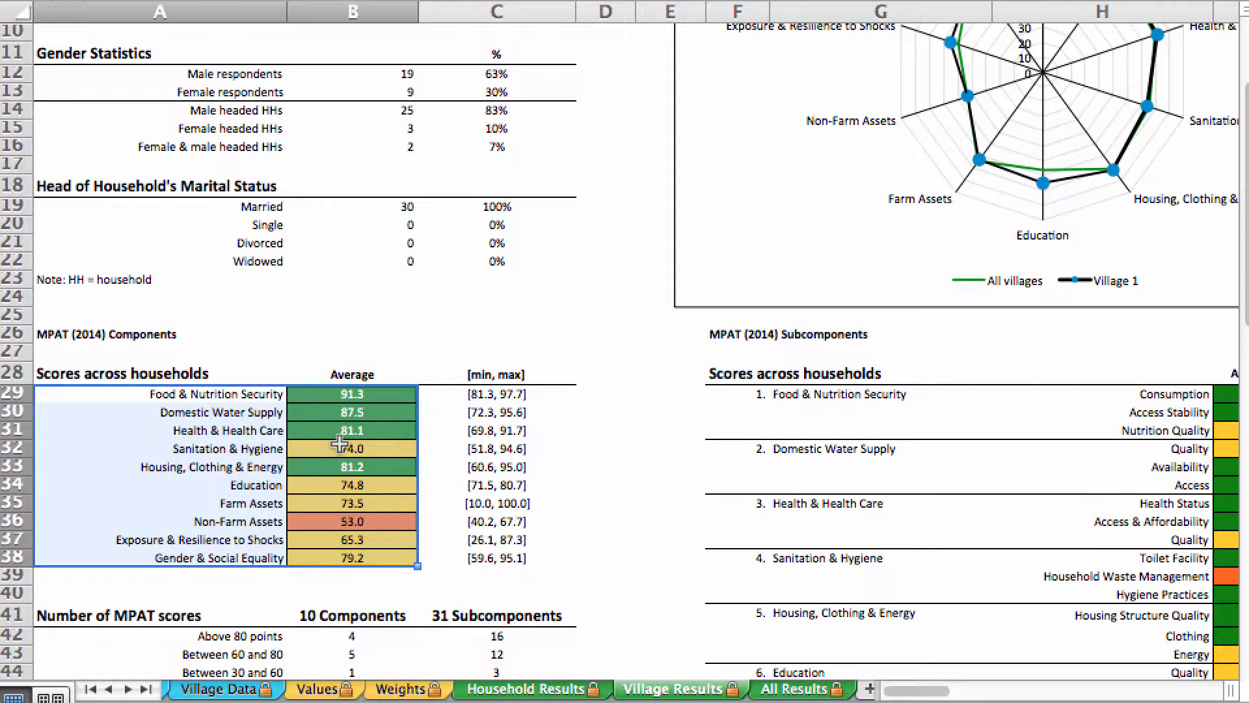
# Switch to the results analysis workbook, widen column A, and set column B's width to 18.33.
pyautogui.rightClick(3, 453)
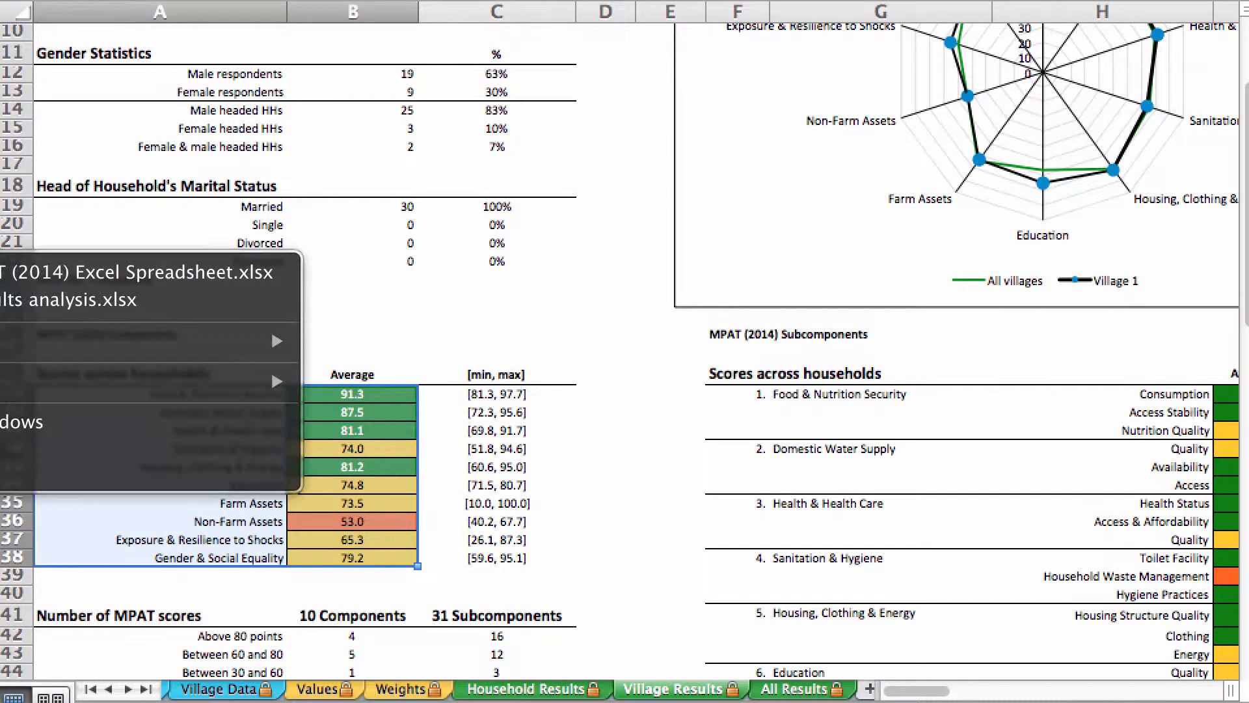
pyautogui.click(61, 301)
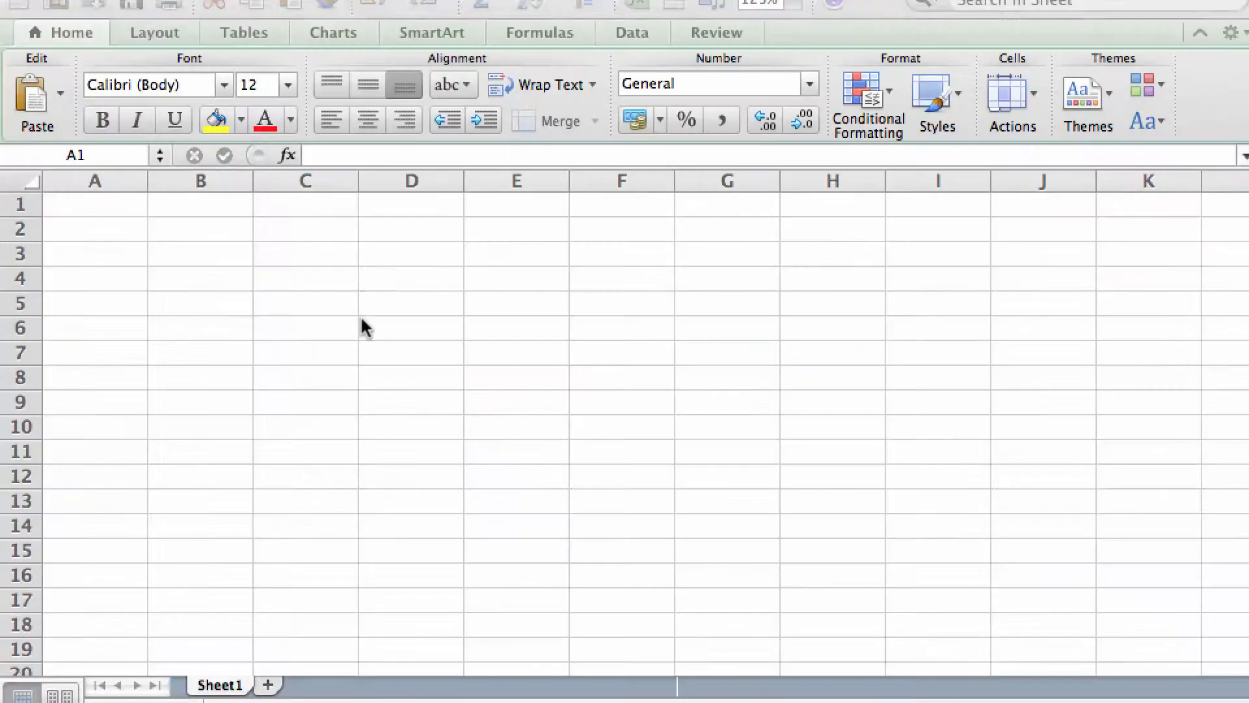
pyautogui.moveTo(147, 181); pyautogui.dragTo(322, 184)
pyautogui.moveTo(426, 184); pyautogui.dragTo(509, 184)
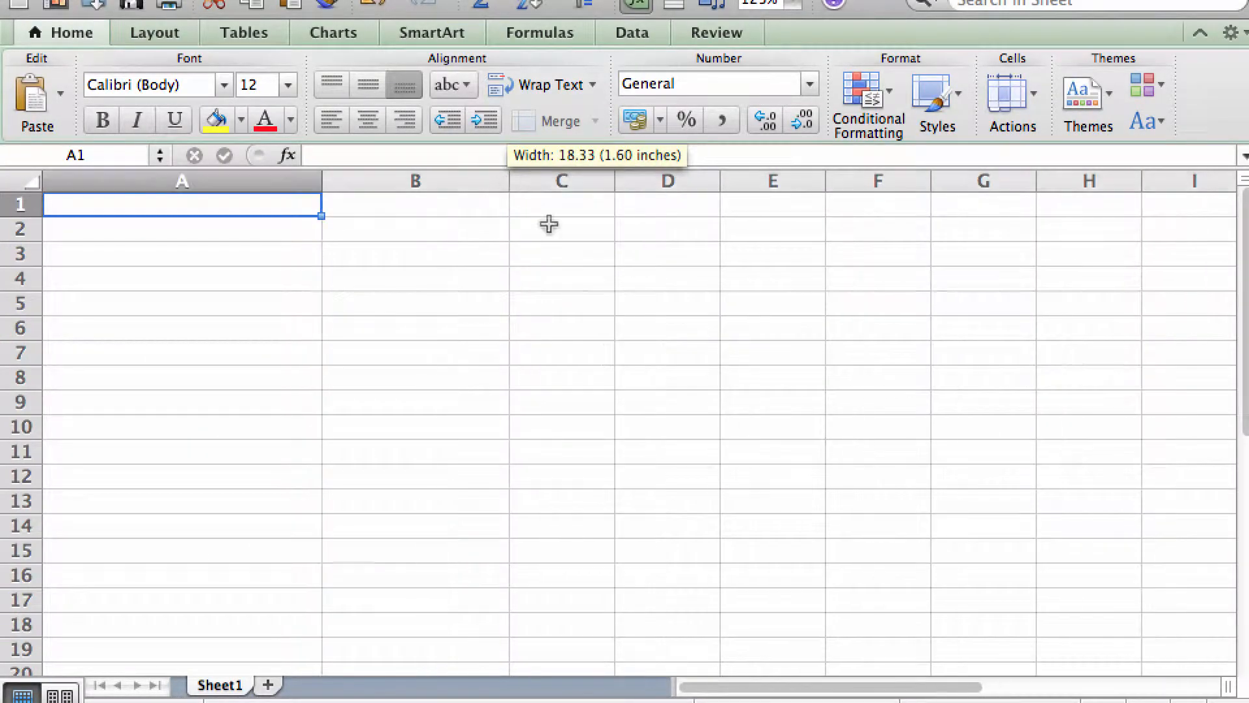
pyautogui.click(134, 253)
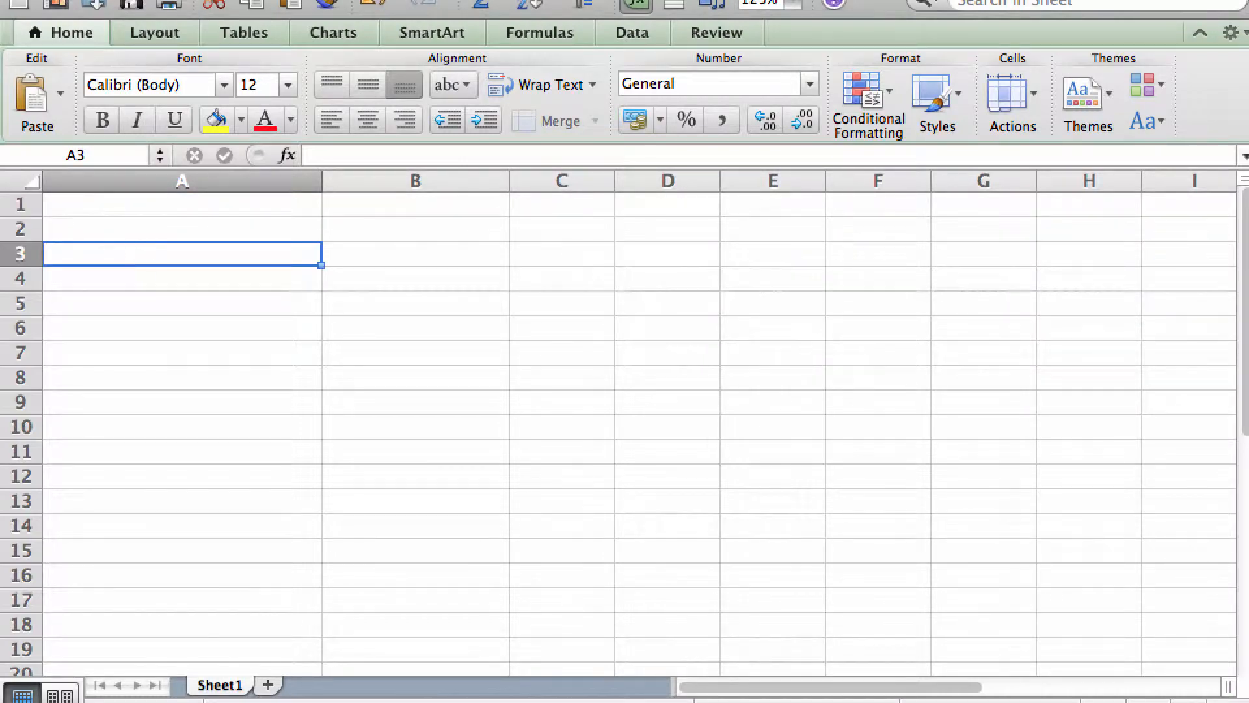
# Return to the MPAT (2014) Excel Spreadsheet and copy the component names and average scores in A29:B38 of Village Results.
pyautogui.rightClick(1, 453)
pyautogui.click(104, 274)
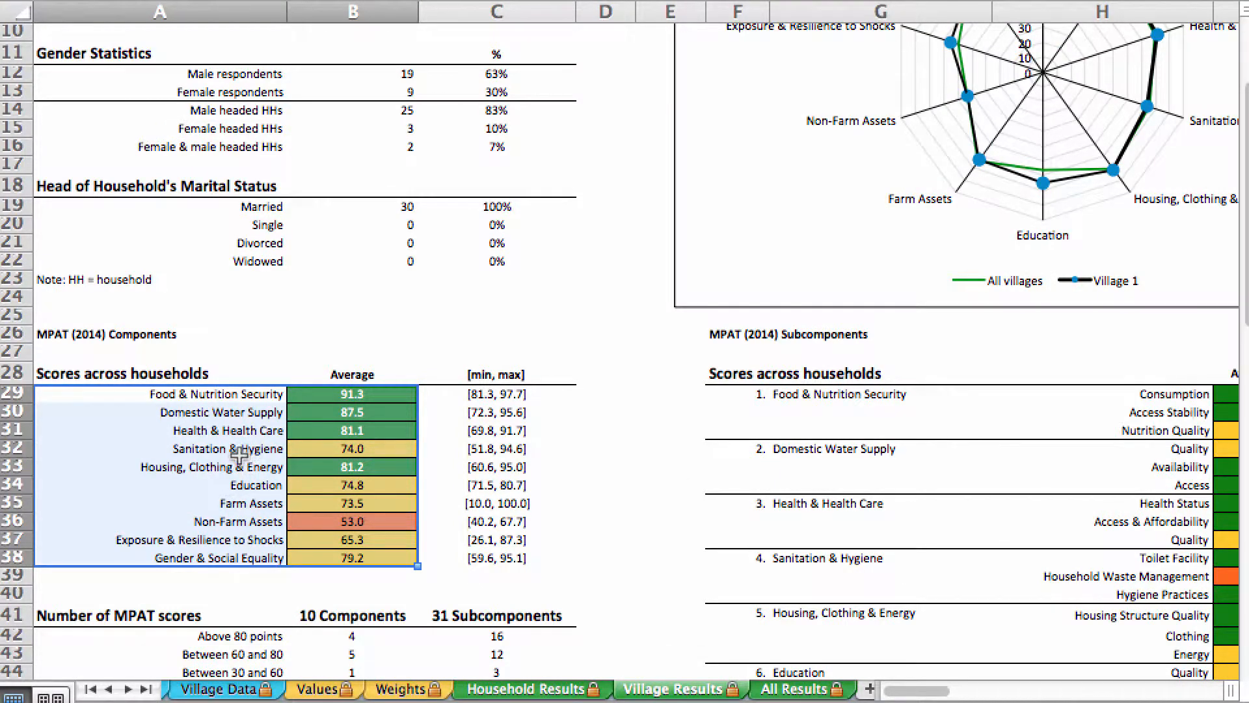
pyautogui.click(0, 0)
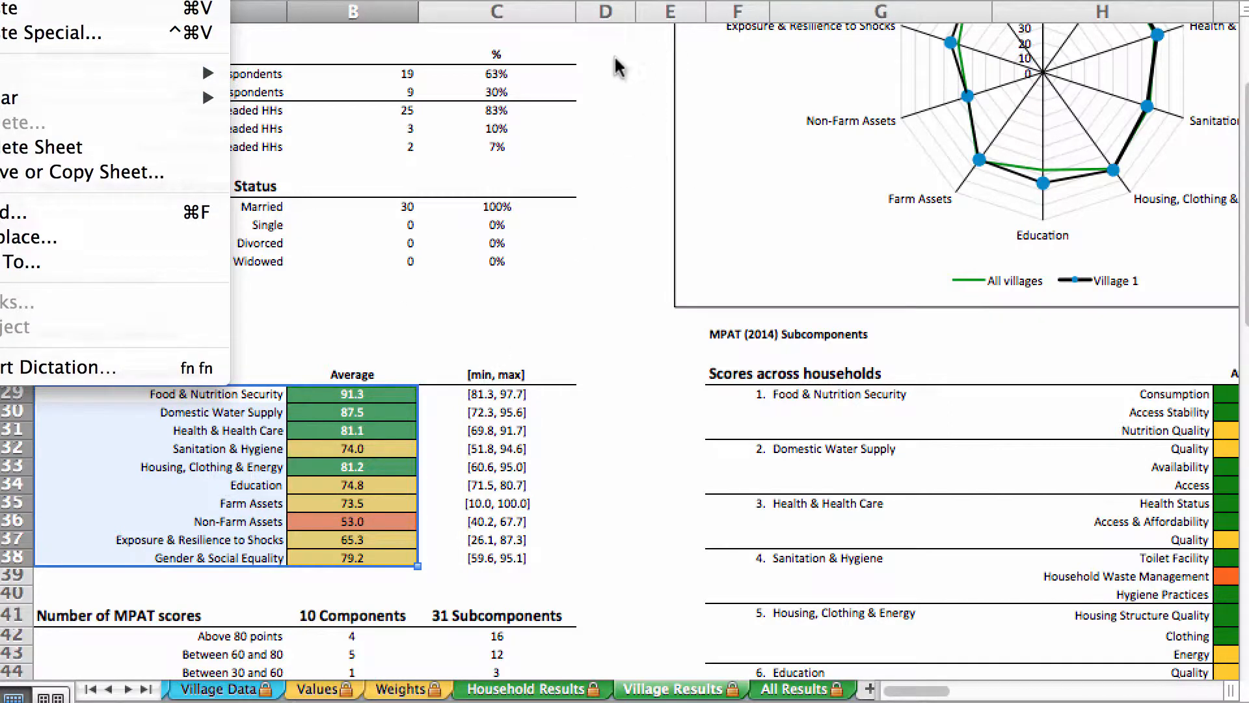
pyautogui.click(618, 96)
pyautogui.click(168, 433)
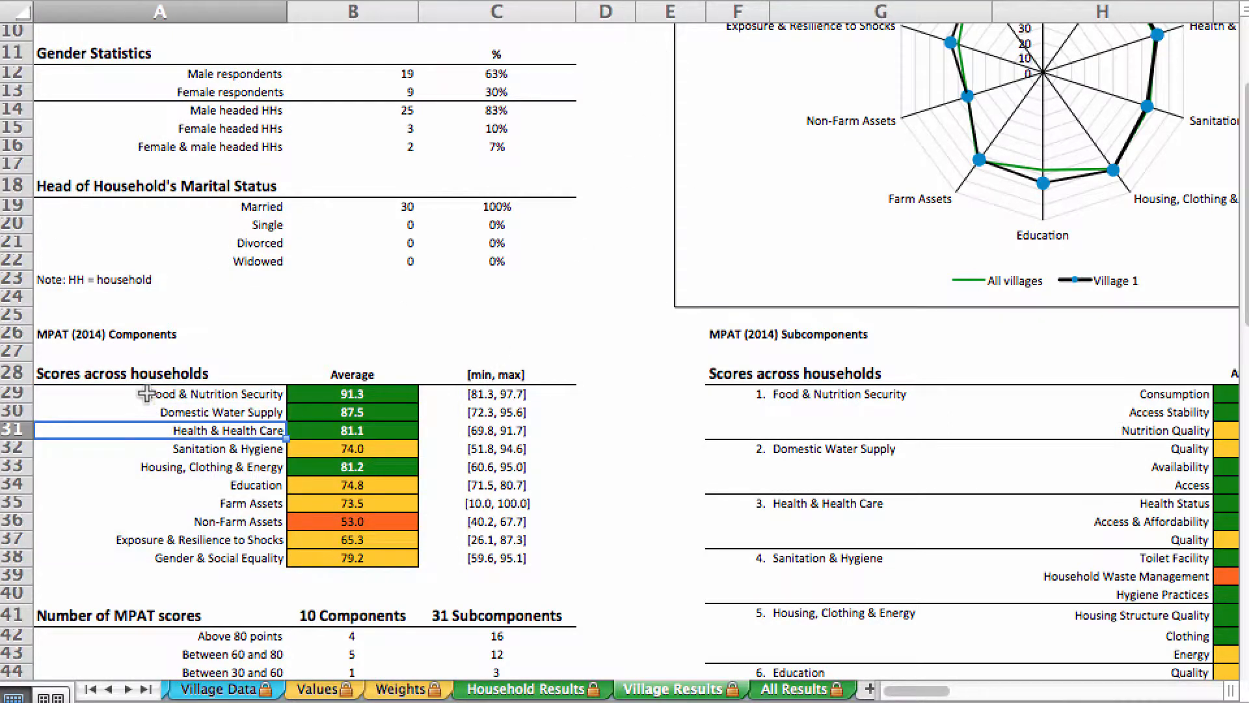
pyautogui.moveTo(139, 394); pyautogui.dragTo(146, 539)
pyautogui.keyDown('shift'); pyautogui.click(319, 558); pyautogui.keyUp('shift')
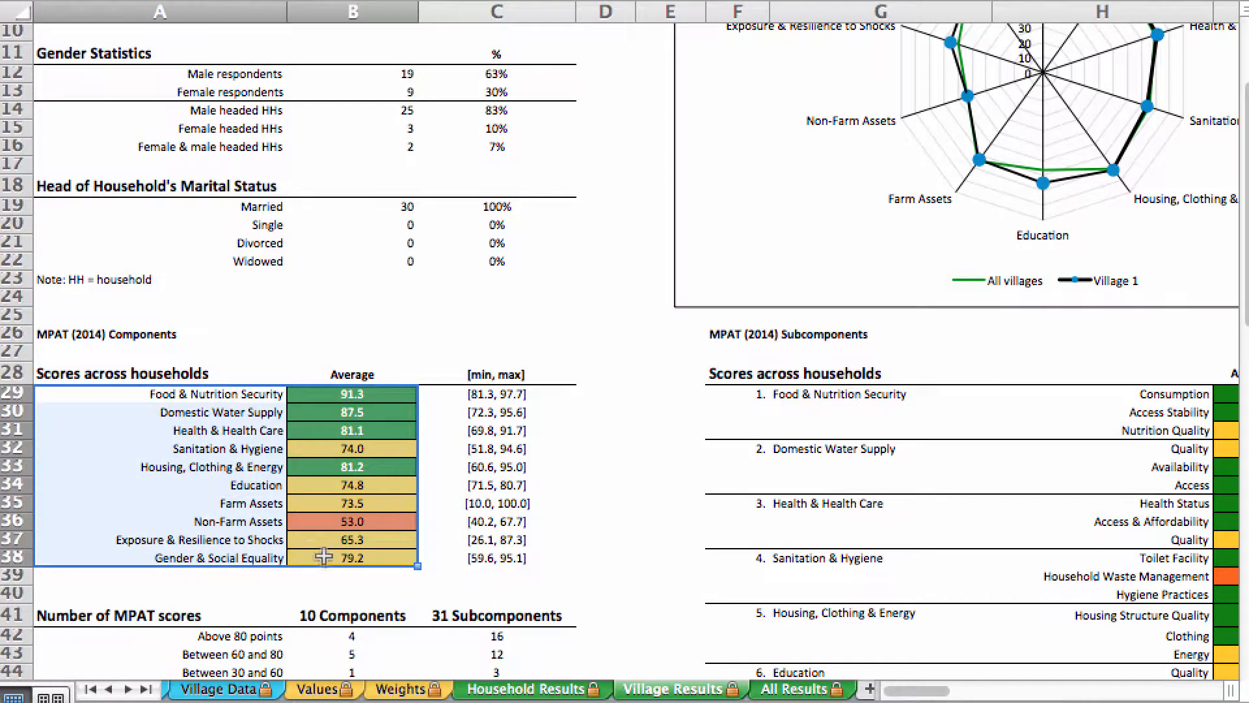
pyautogui.rightClick(282, 461)
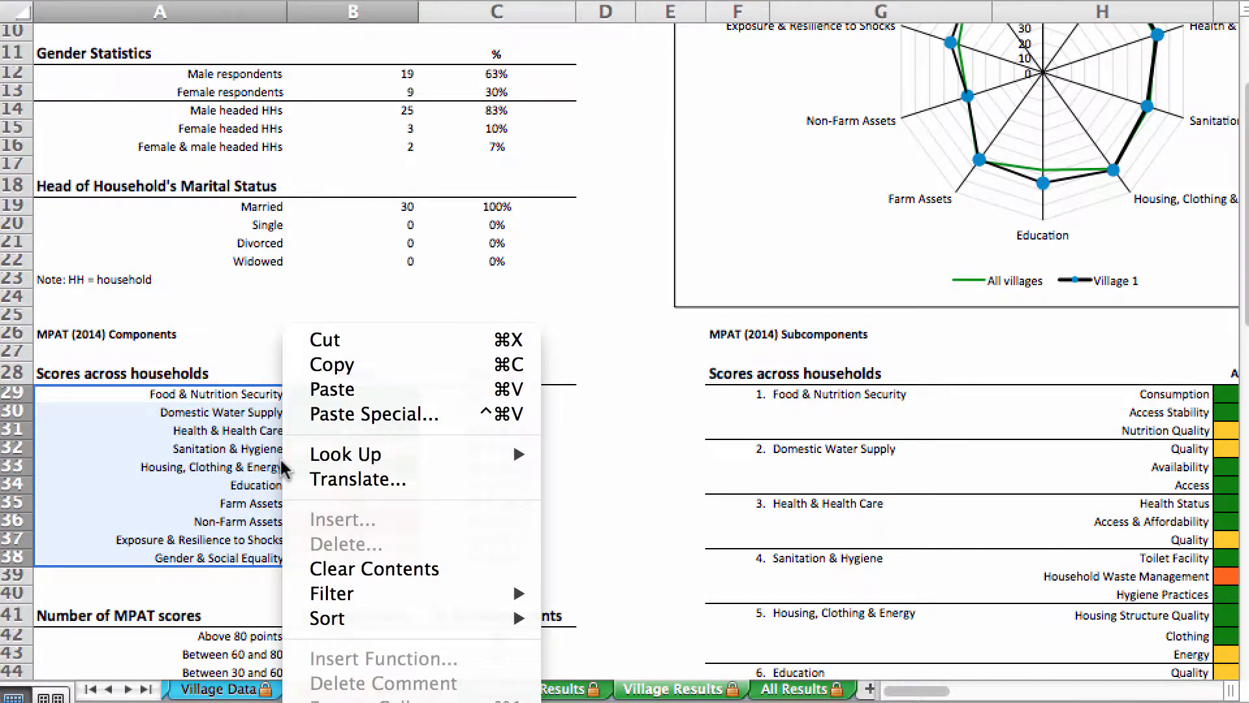
pyautogui.click(354, 368)
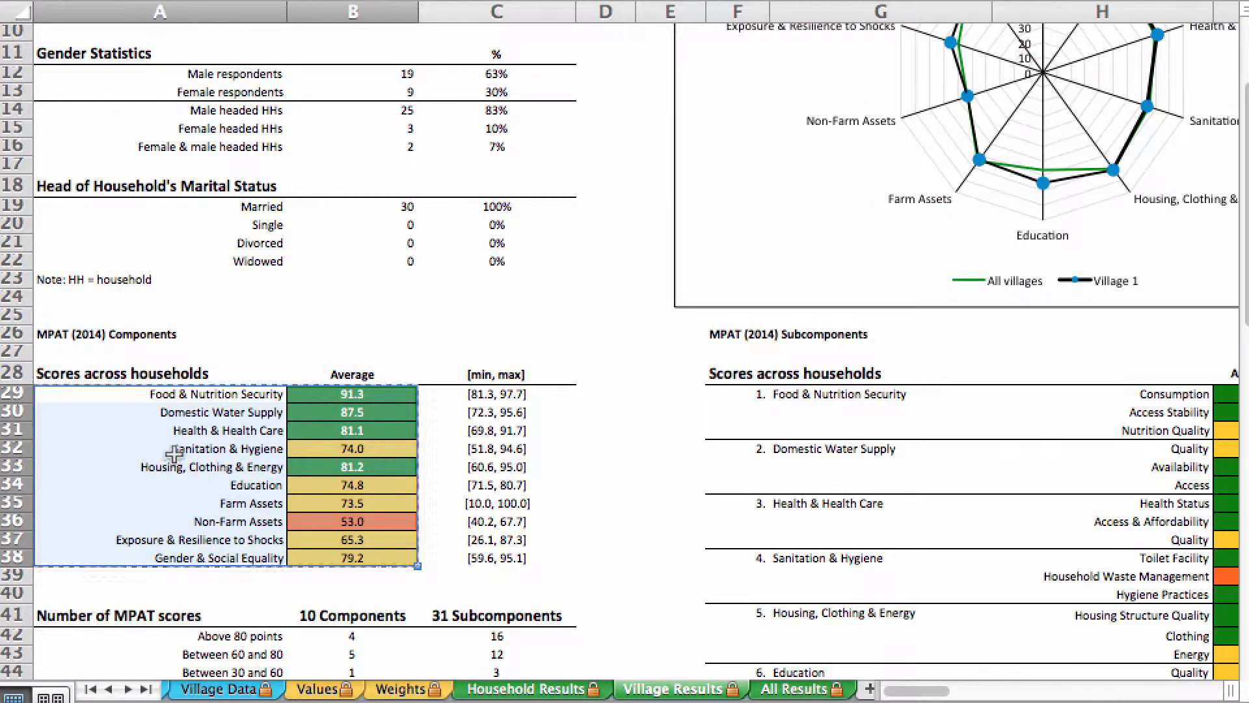
# Paste the copied component scores as values only into the results analysis workbook, starting at cell A3.
pyautogui.rightClick(1, 449)
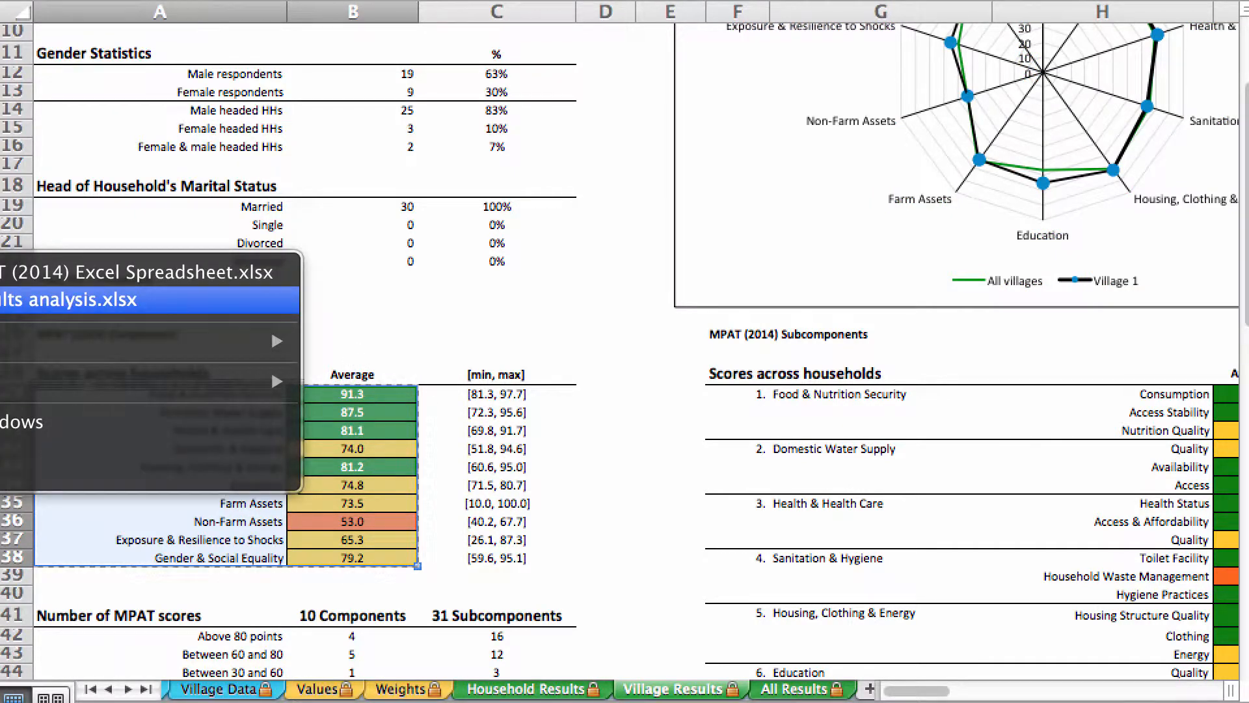
pyautogui.click(65, 299)
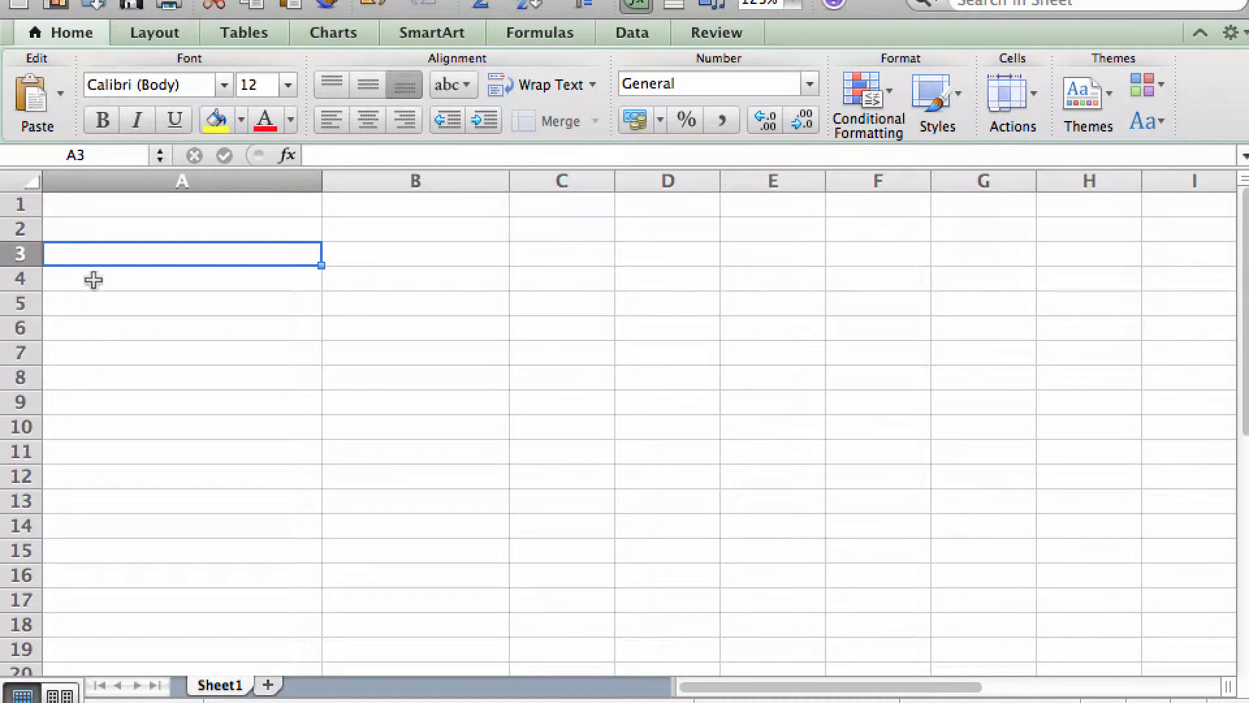
pyautogui.rightClick(105, 258)
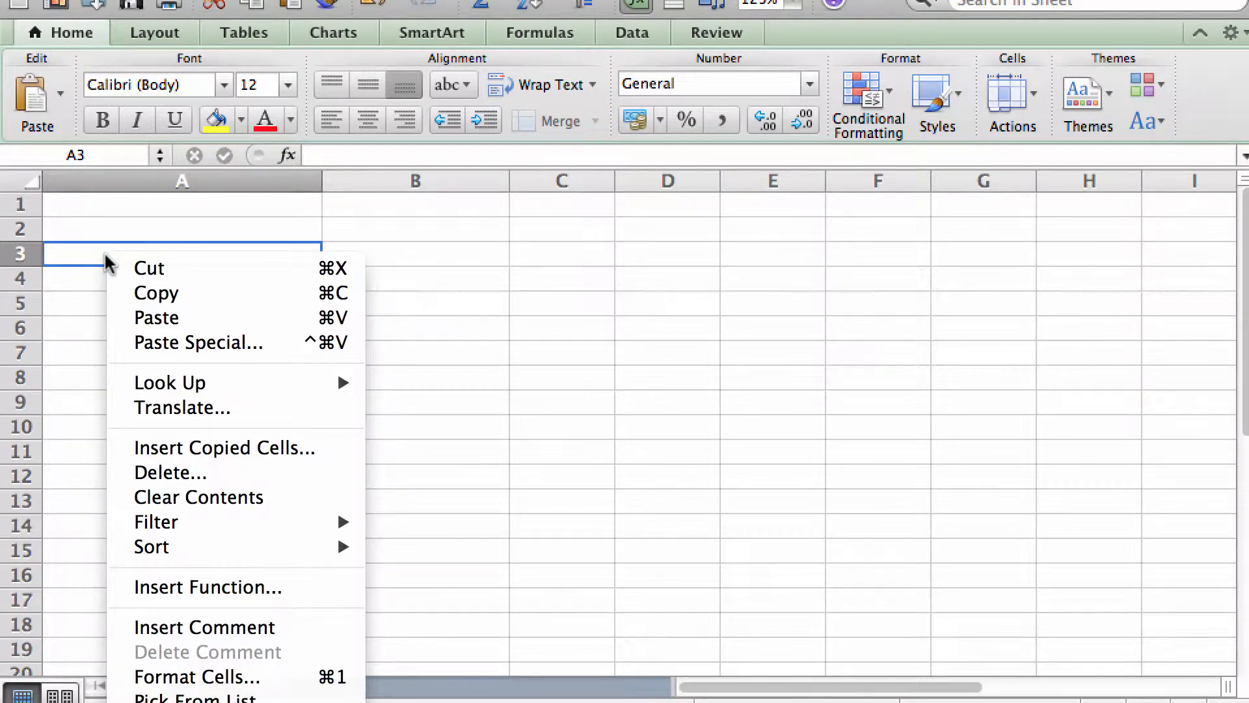
pyautogui.click(186, 342)
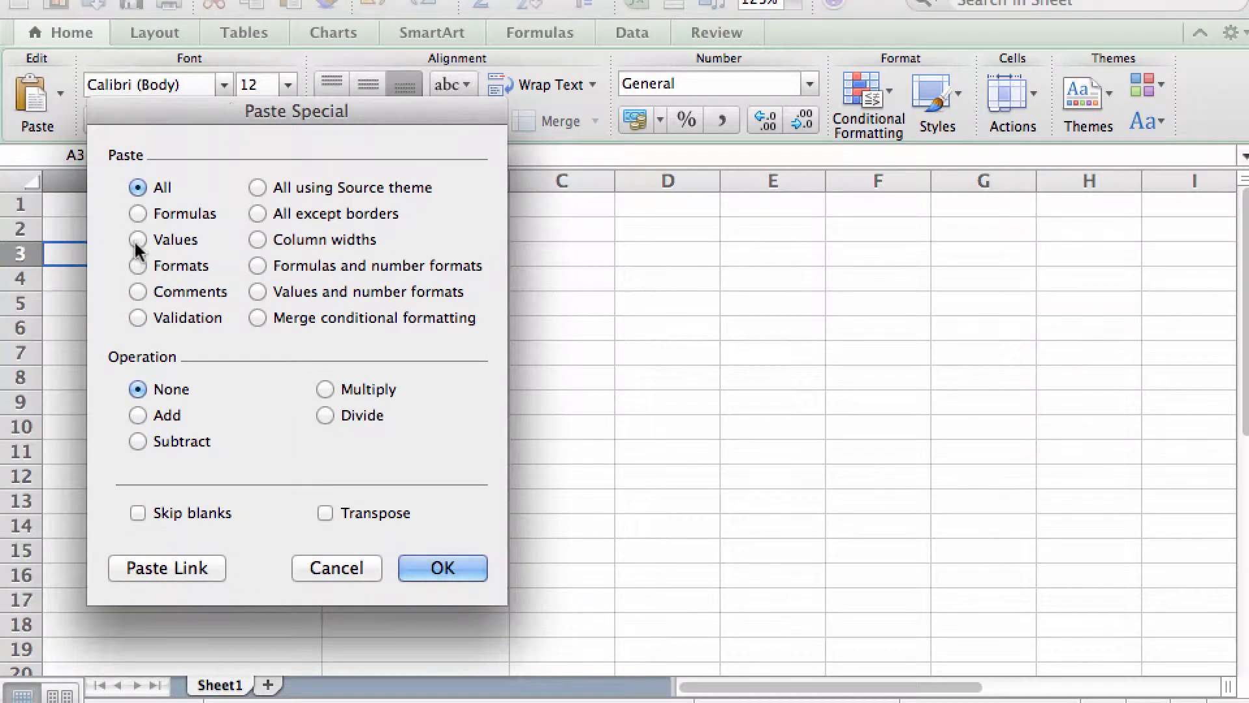
pyautogui.click(138, 240)
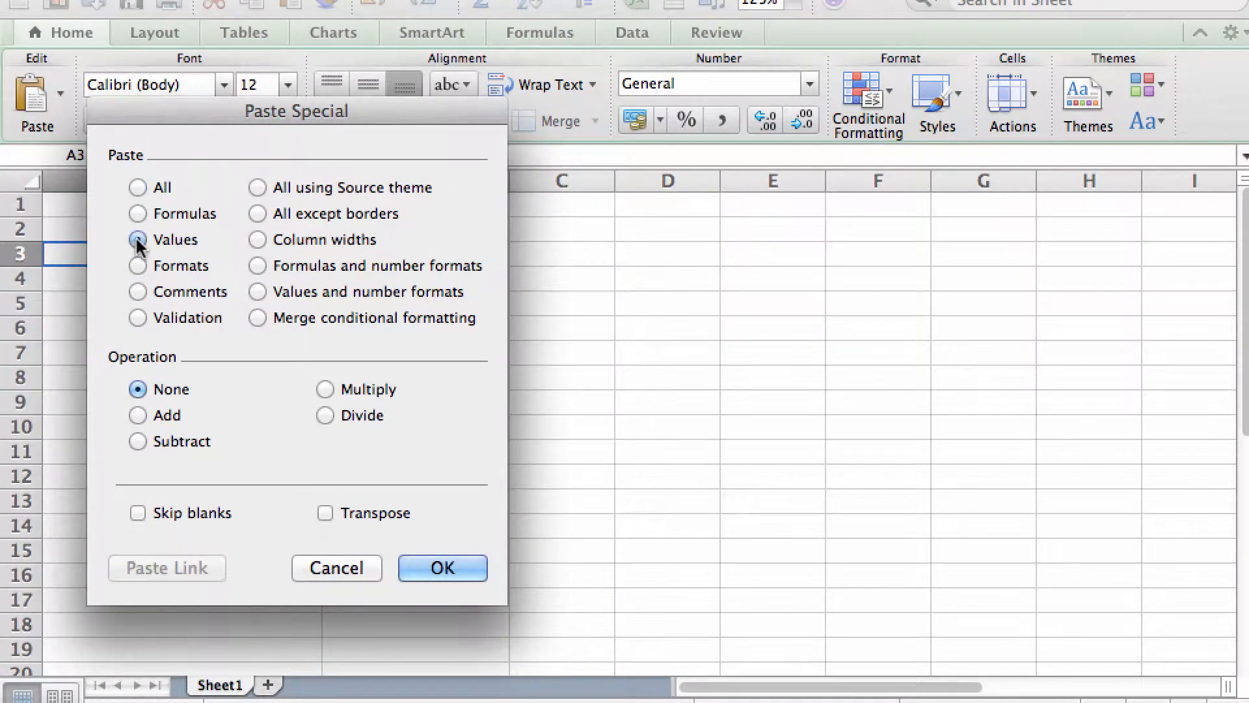
pyautogui.click(438, 568)
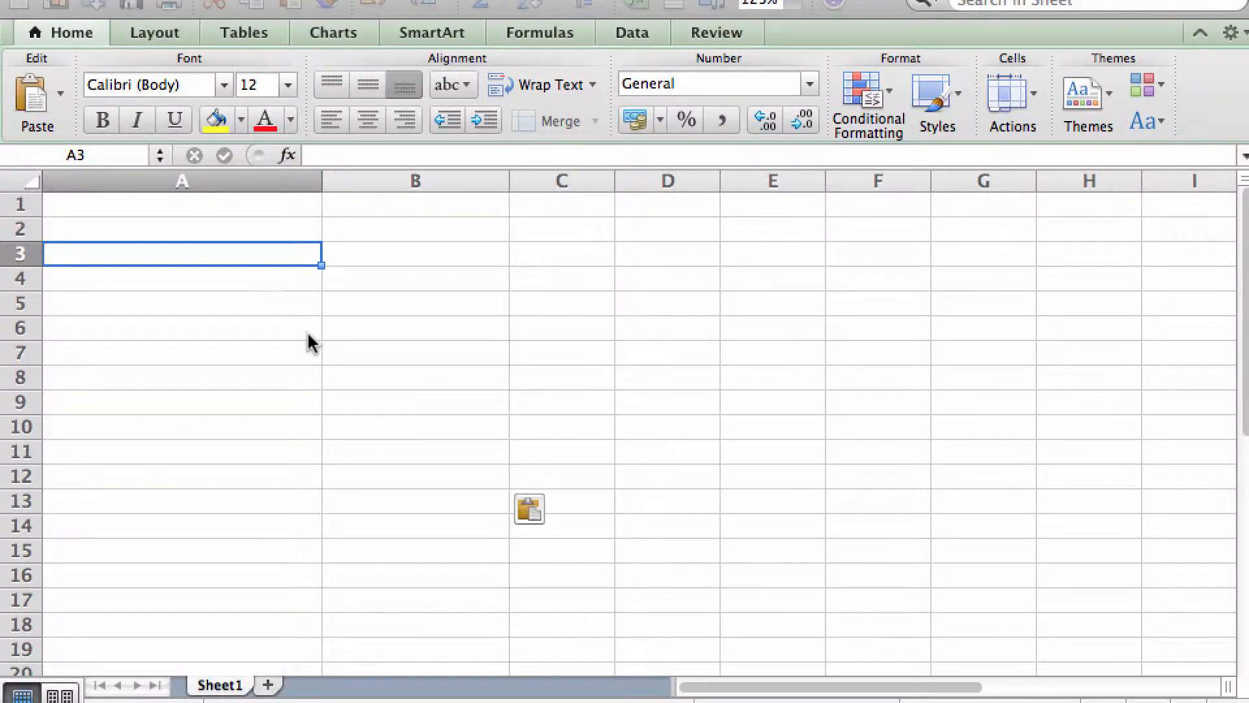
pyautogui.click(273, 543)
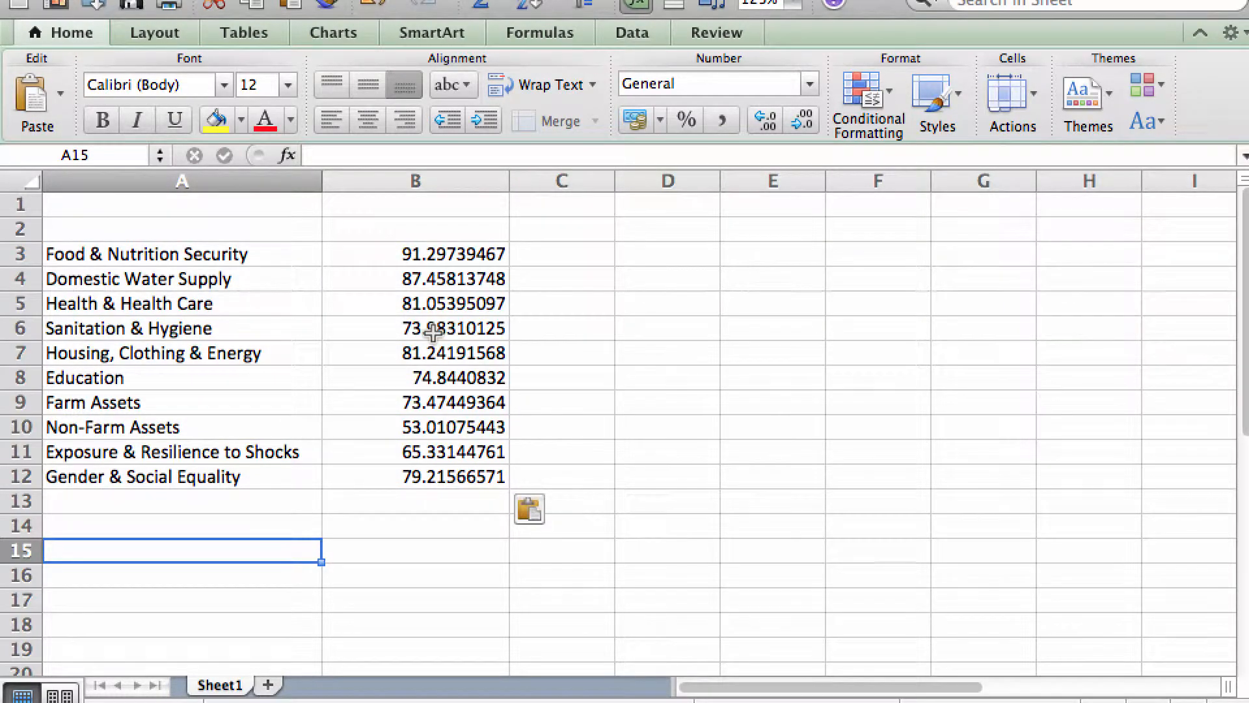
# Format the pasted scores in B3:B12 as Number with 1 decimal place.
pyautogui.click(406, 252)
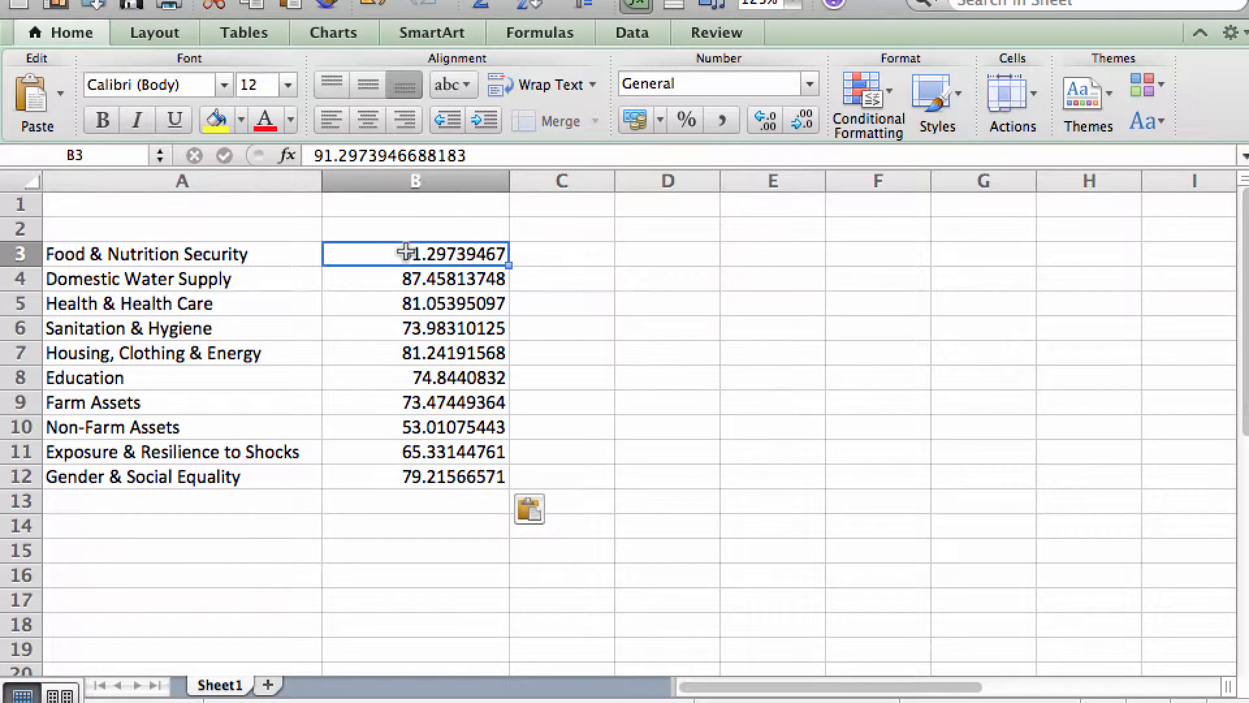
pyautogui.click(374, 474)
pyautogui.moveTo(374, 474); pyautogui.dragTo(393, 254)
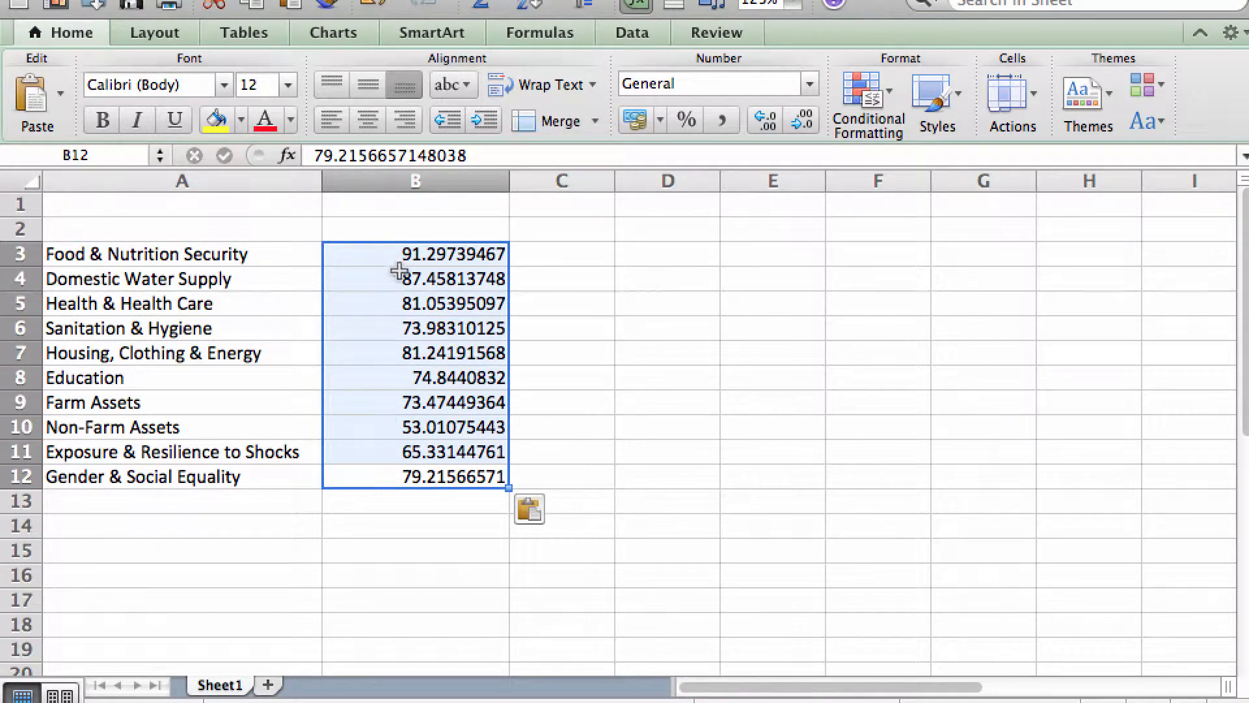
pyautogui.rightClick(371, 298)
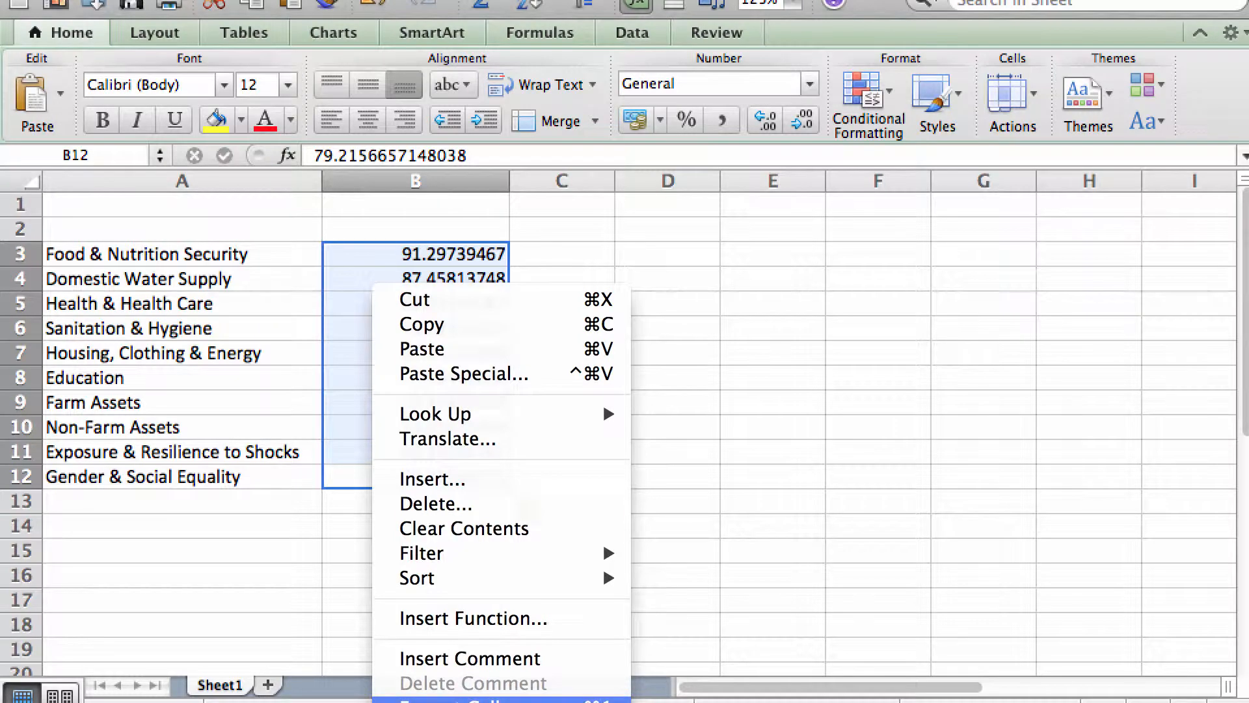
pyautogui.click(455, 699)
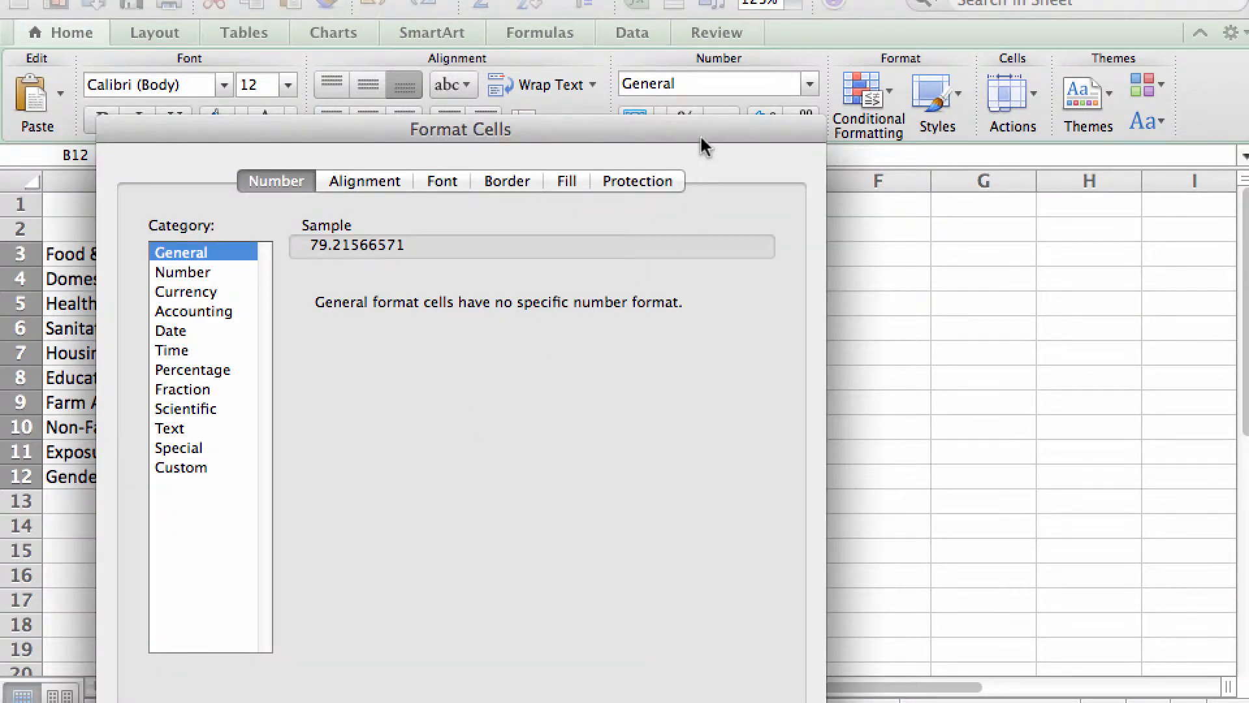
pyautogui.moveTo(700, 134); pyautogui.dragTo(748, 56)
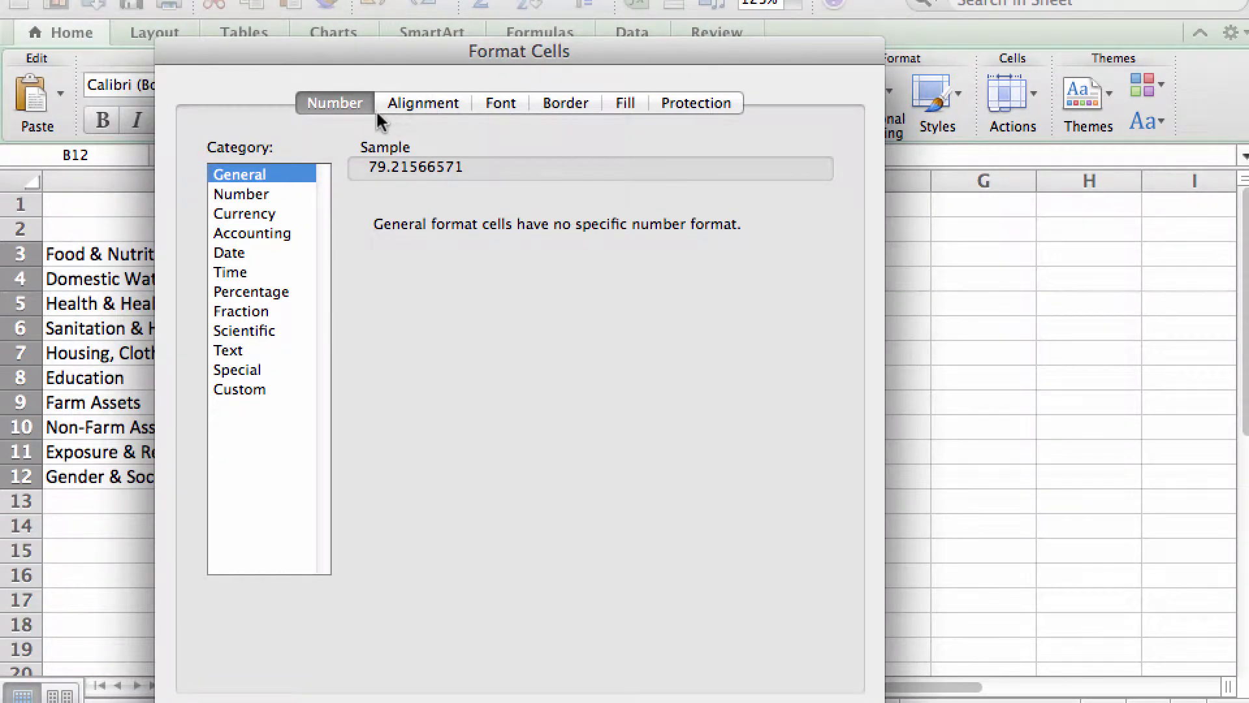
pyautogui.click(248, 194)
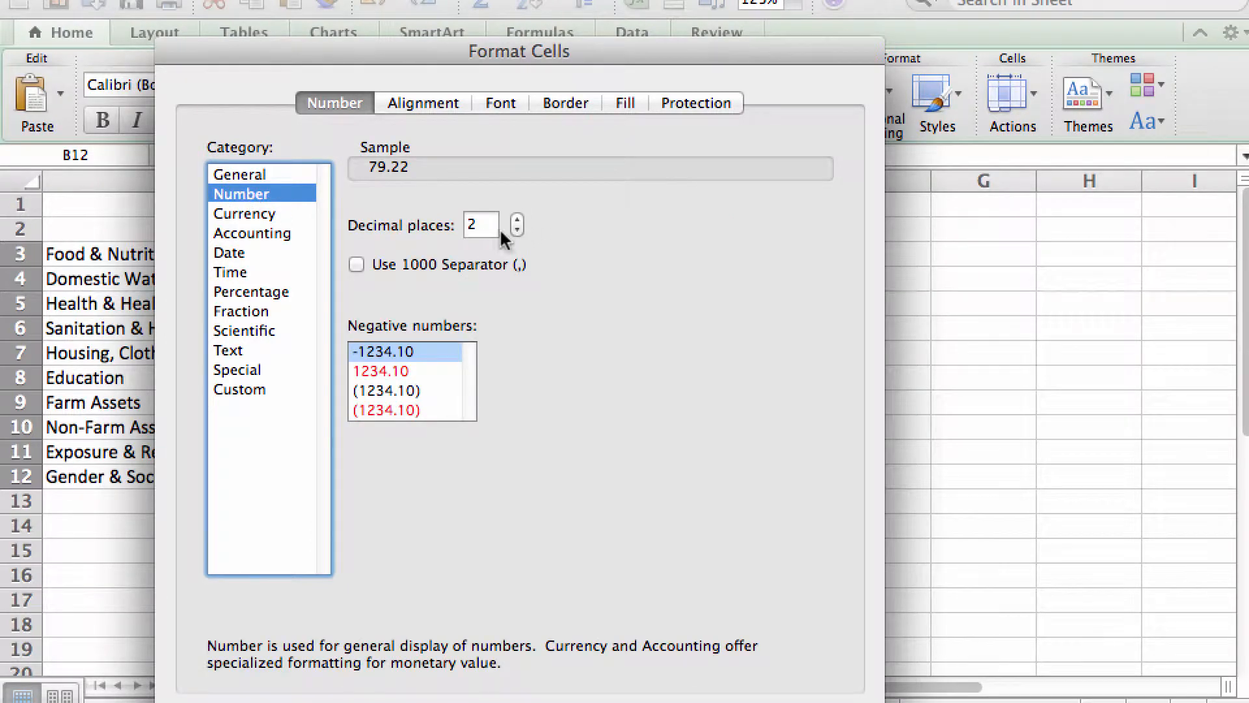
pyautogui.click(517, 229)
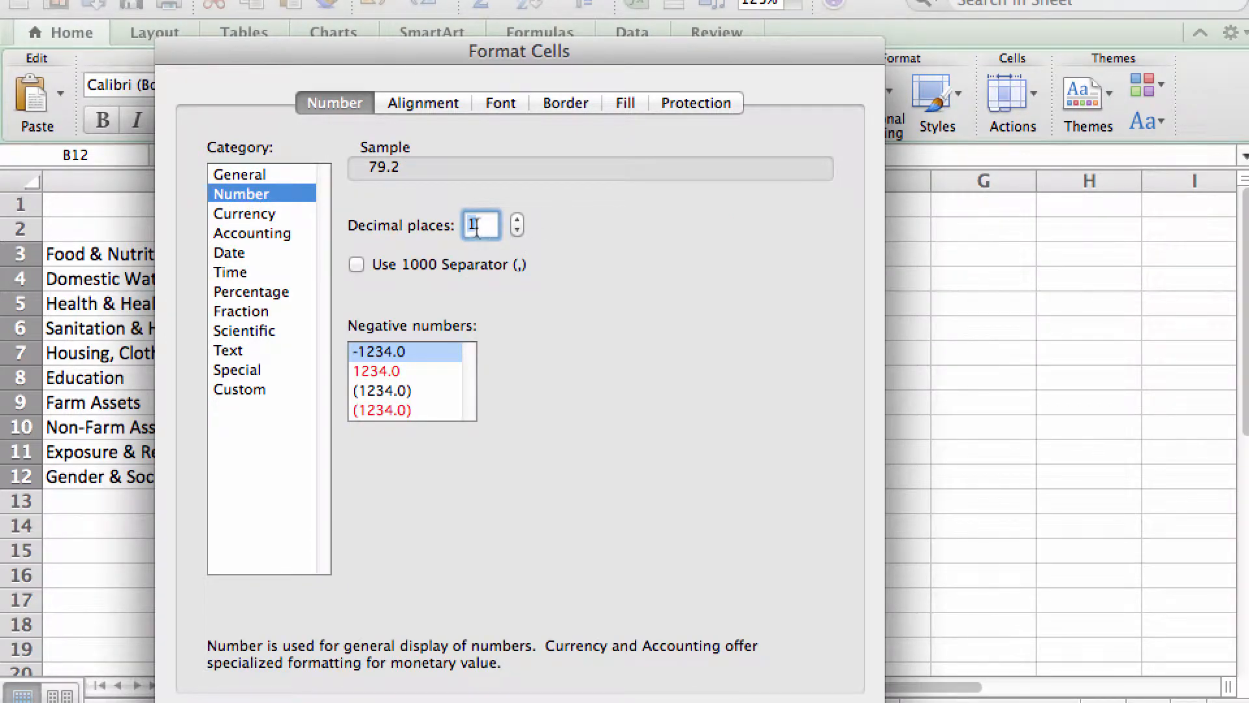
pyautogui.moveTo(580, 61); pyautogui.dragTo(582, 12)
pyautogui.click(818, 678)
pyautogui.click(625, 507)
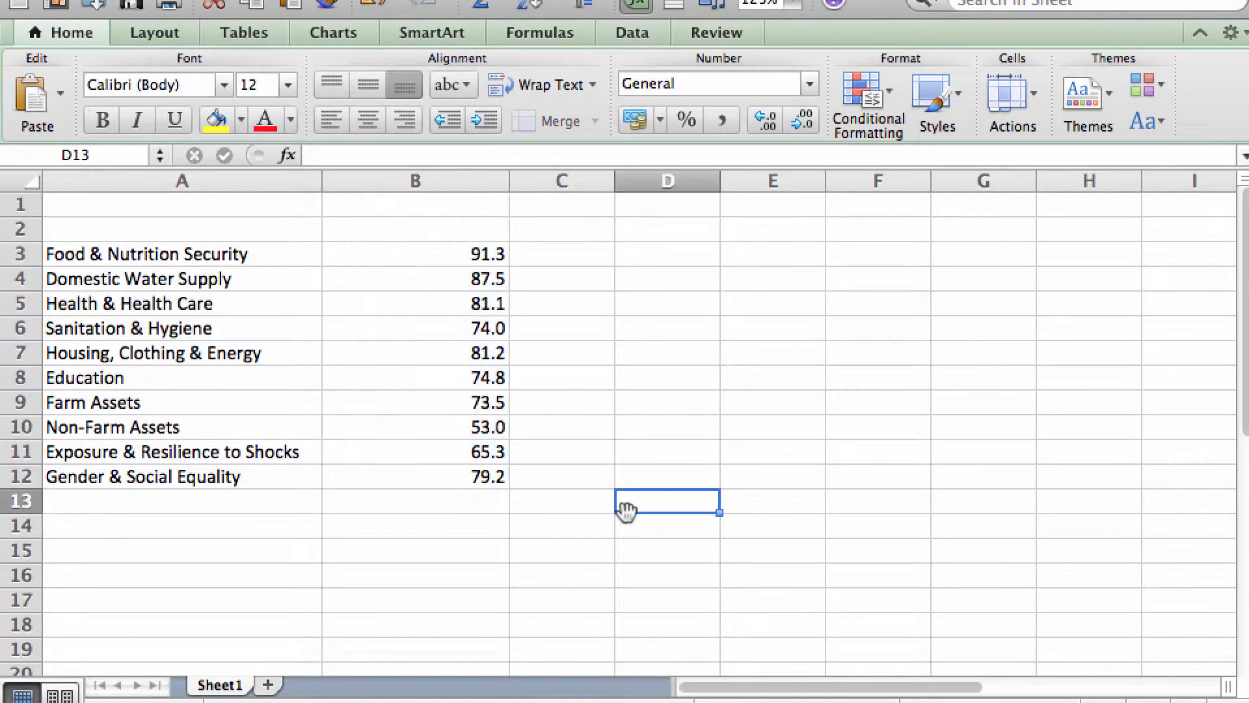
# Enter the heading "Village 1" in cell B2 above the scores.
pyautogui.click(430, 224)
pyautogui.write('Village 1')
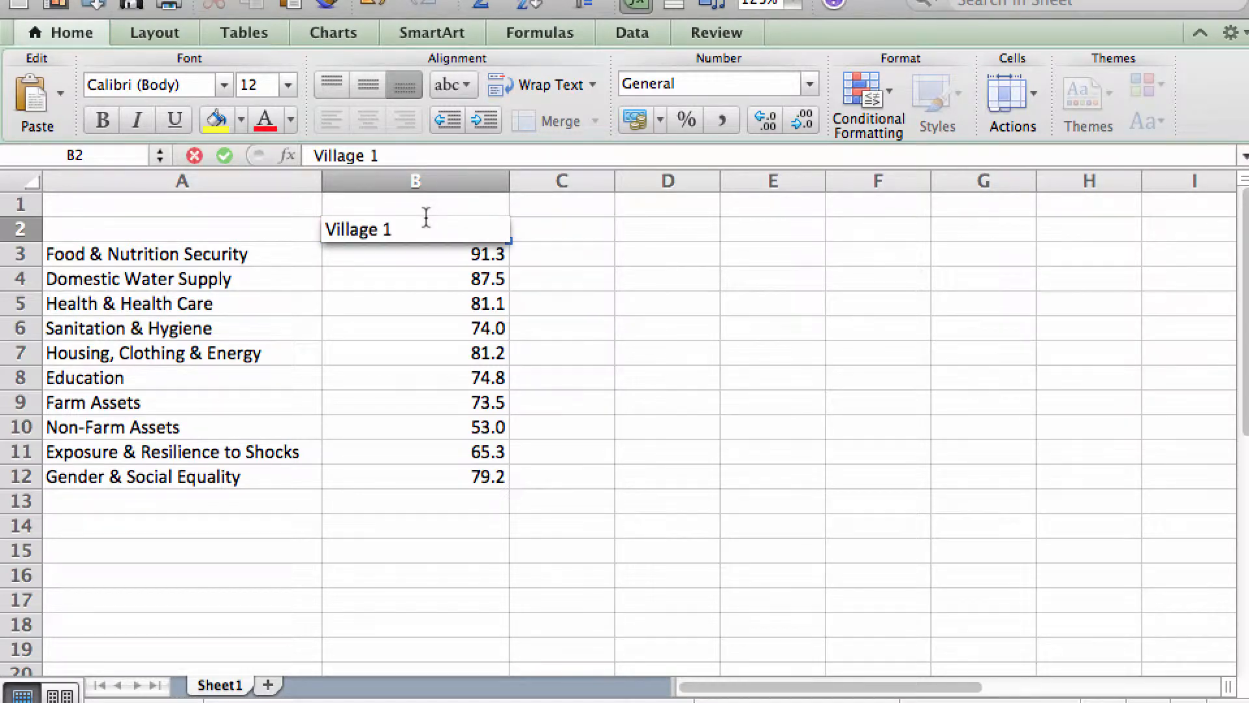
pyautogui.click(597, 331)
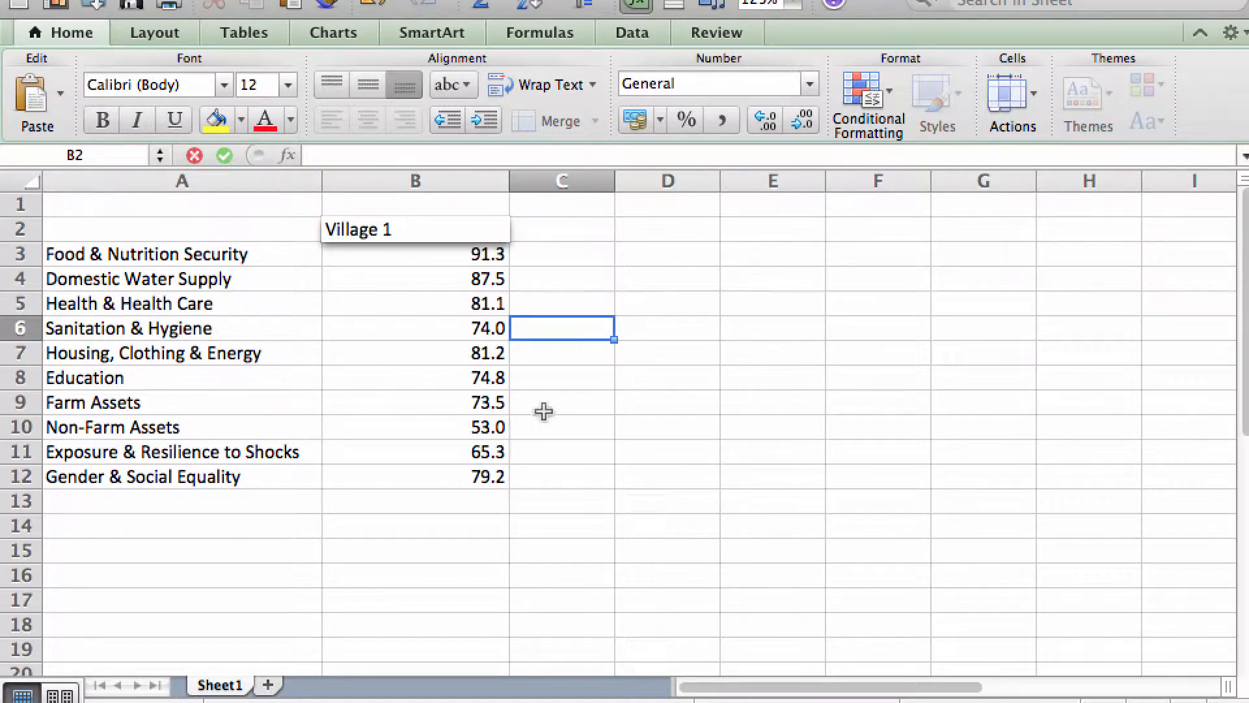
# Enter the heading "Village 2" in cell C2 of the results analysis workbook.
pyautogui.click(553, 225)
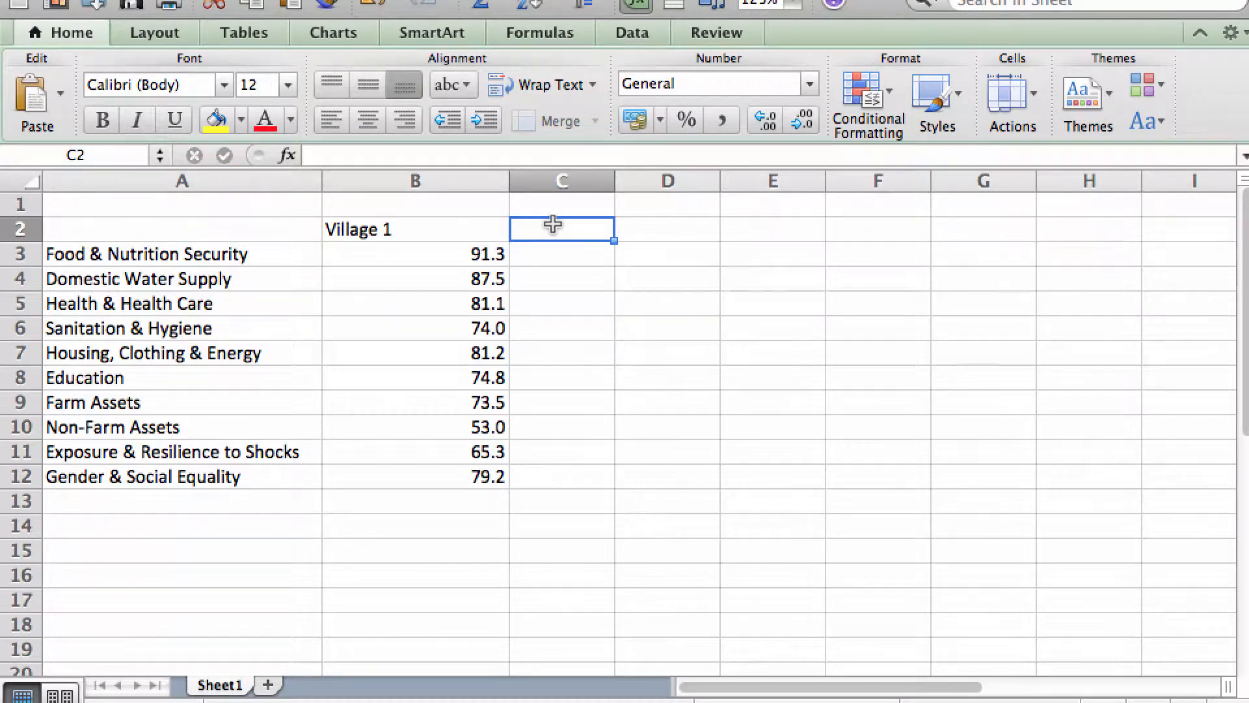
pyautogui.write('Villa')
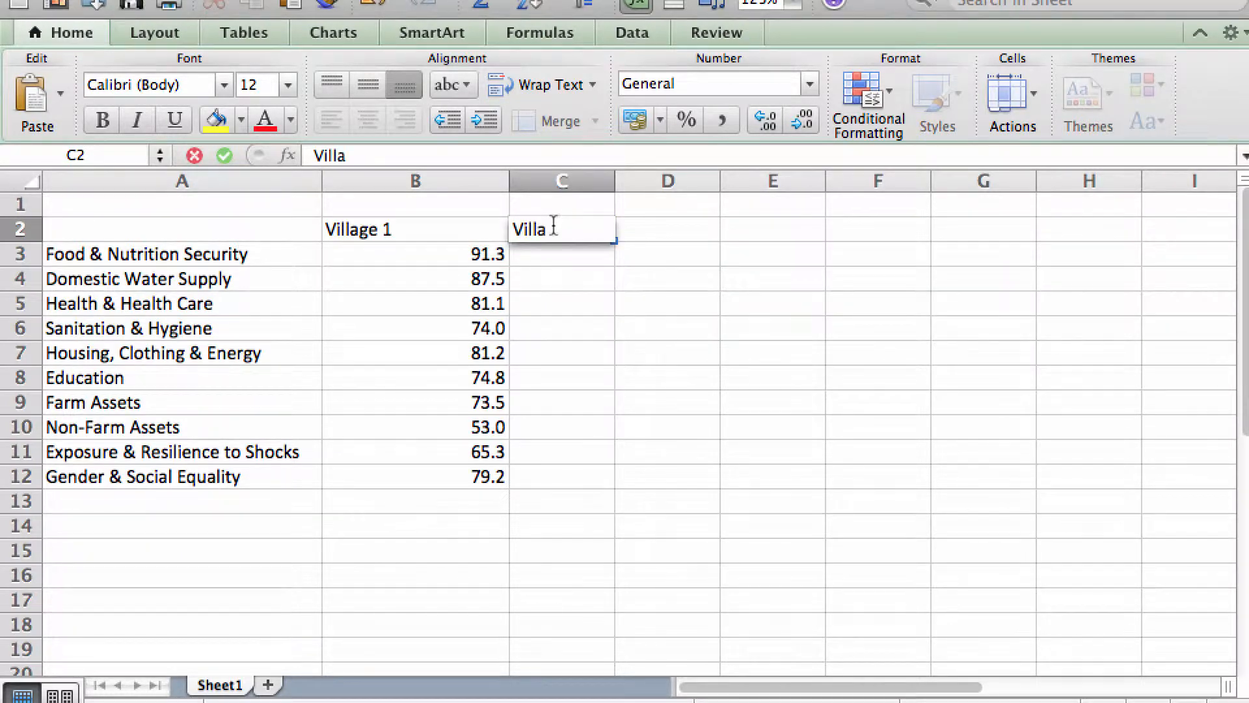
pyautogui.write('ge 2')
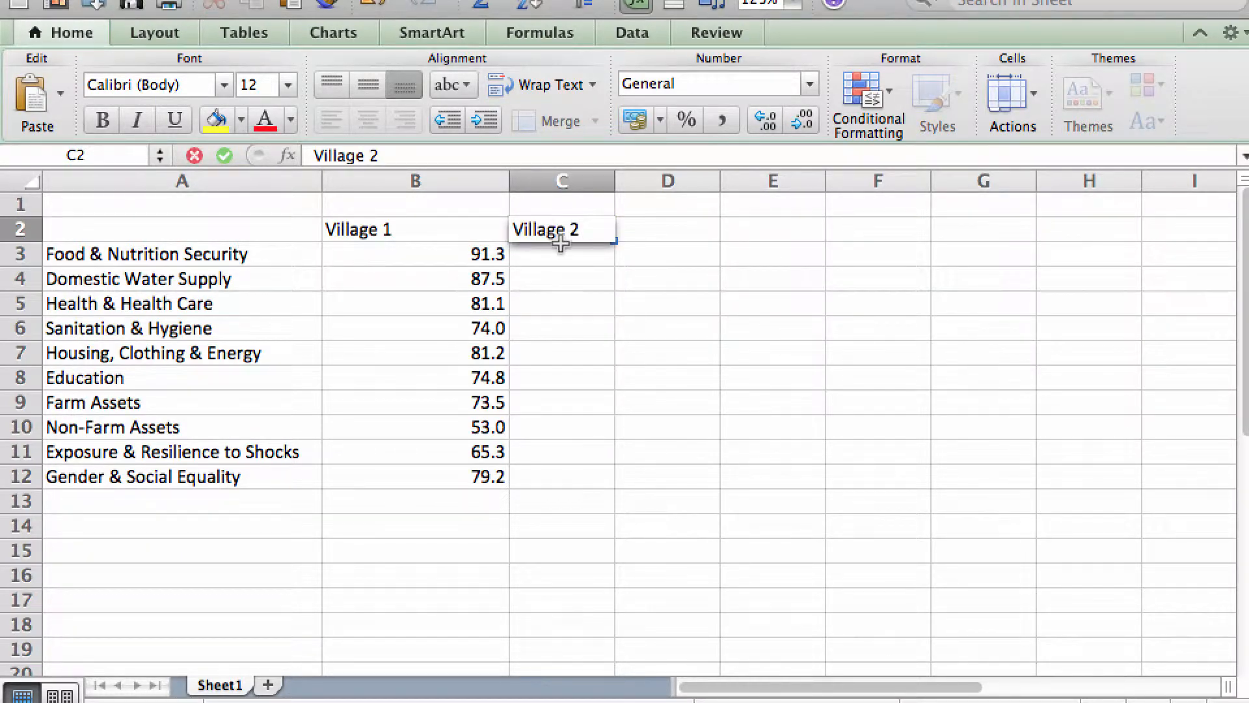
pyautogui.press('Return')
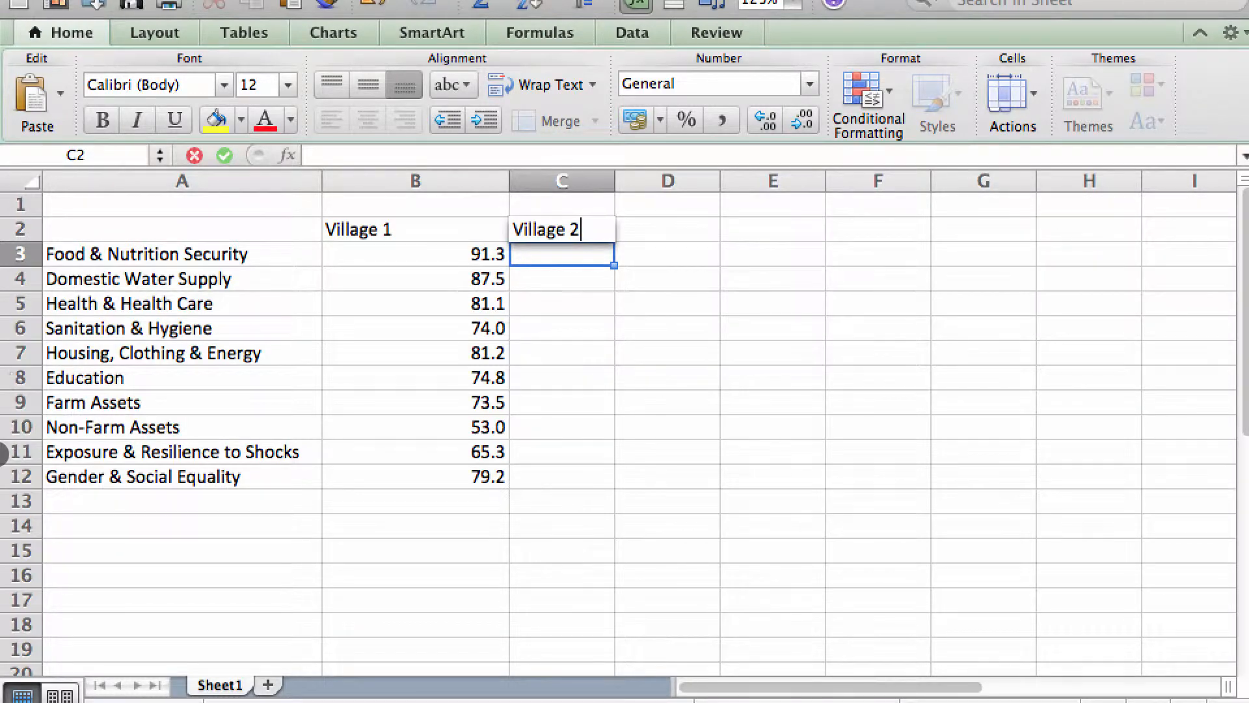
# Switch to the MPAT (2014) Excel Spreadsheet and set the village selector in cell B1 of Village Results to Village 2.
pyautogui.rightClick(1, 454)
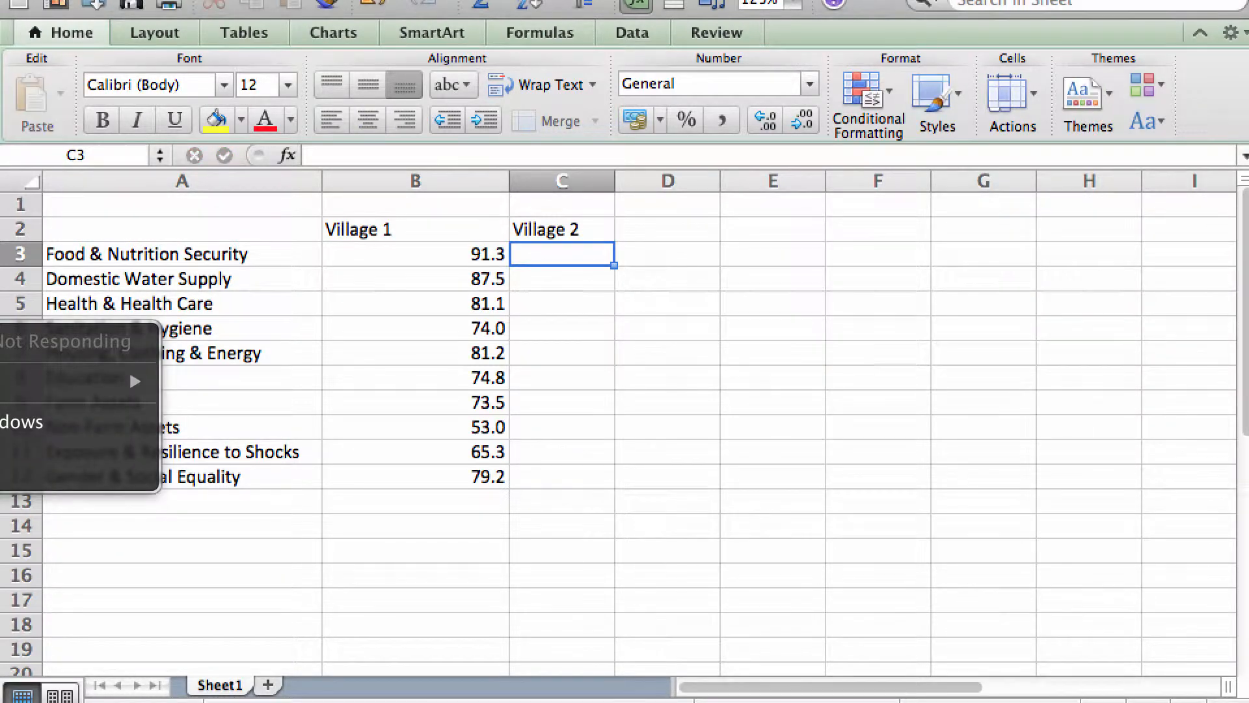
pyautogui.click(1, 453)
pyautogui.rightClick(1, 454)
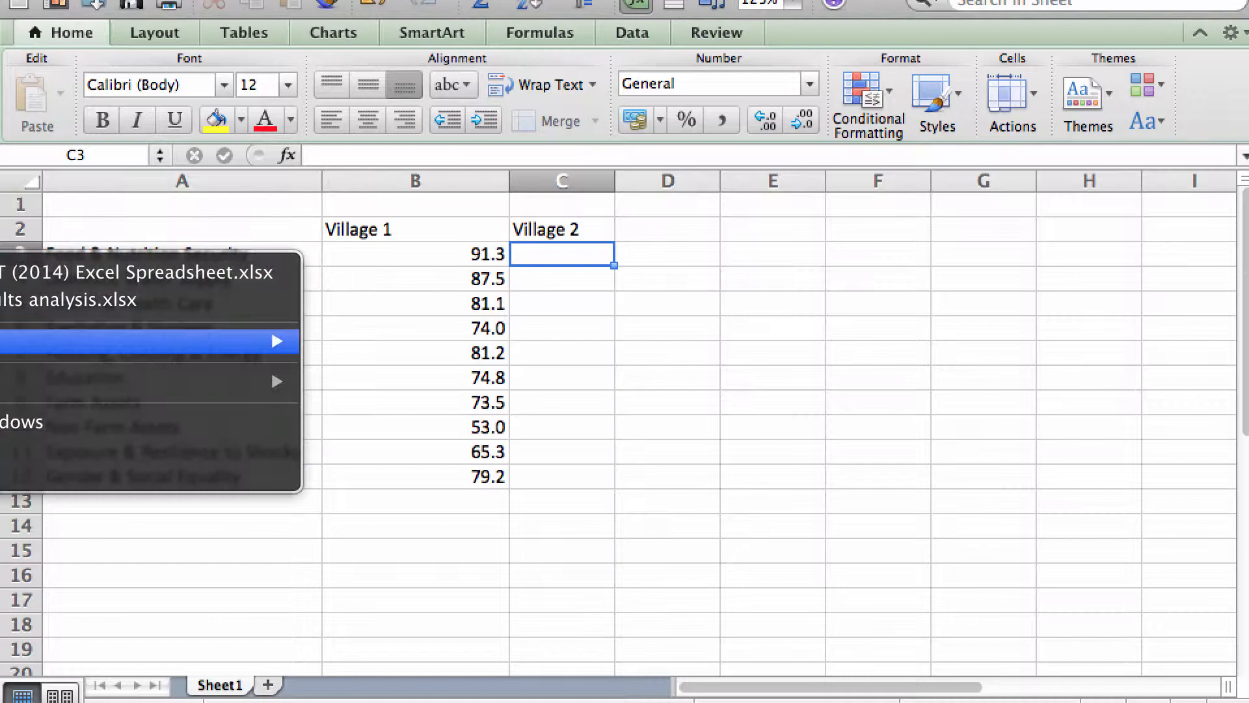
pyautogui.click(8, 274)
pyautogui.scroll(3, 636, 167)
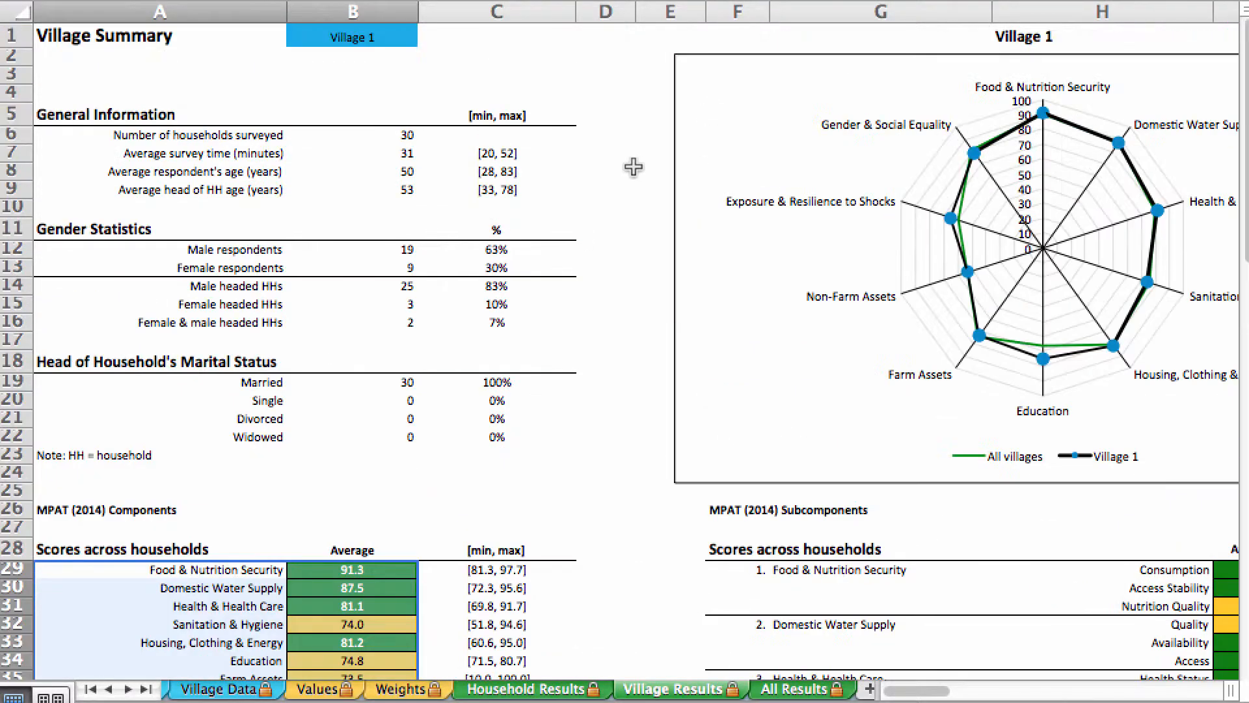
pyautogui.click(391, 35)
pyautogui.click(429, 37)
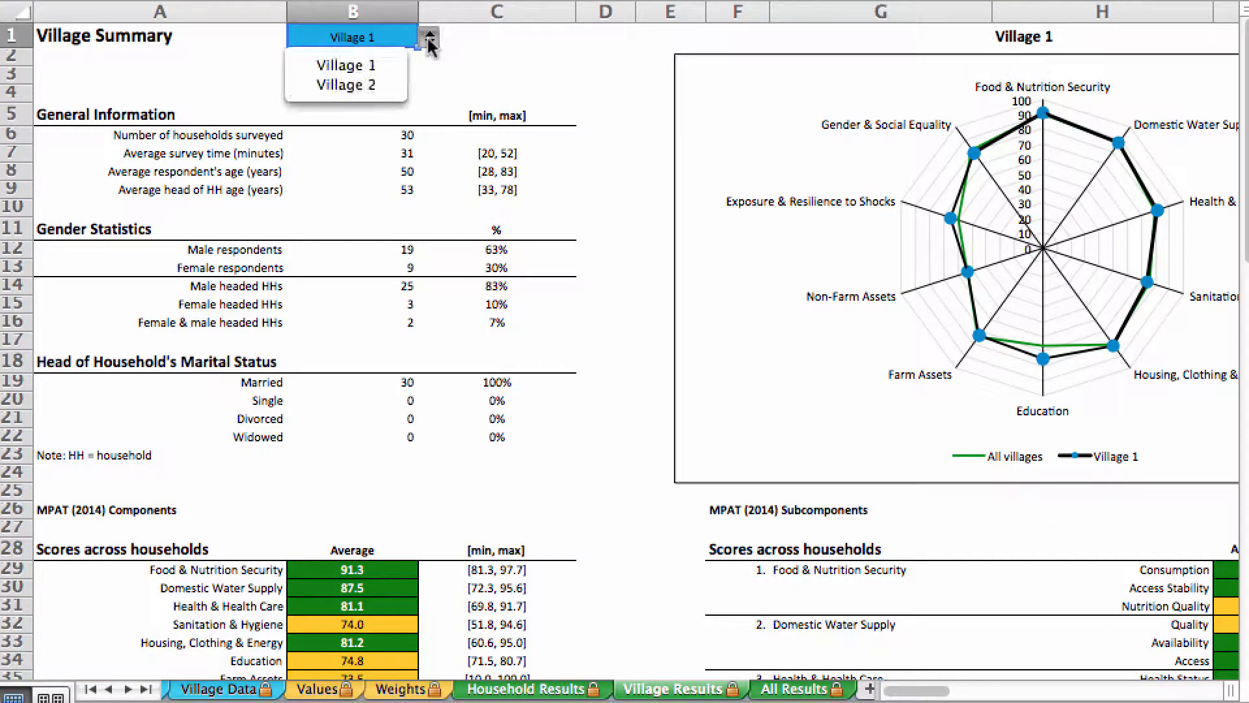
pyautogui.click(366, 86)
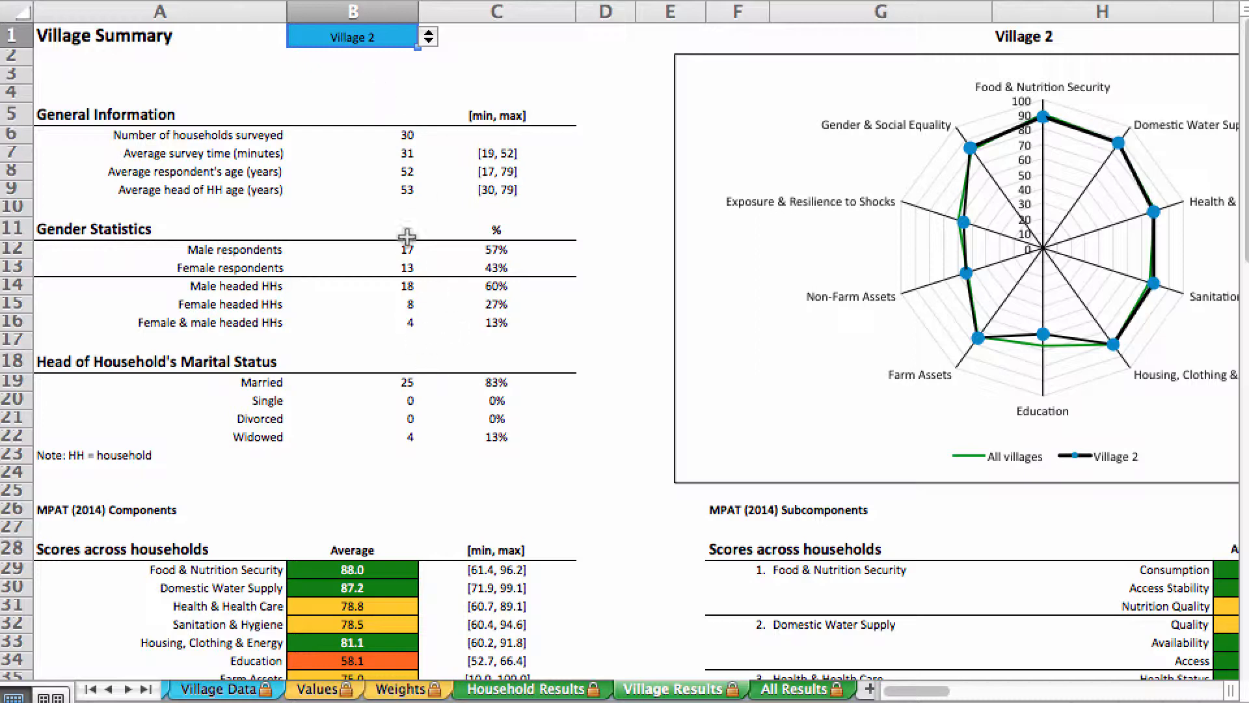
# Copy only the Village 2 average component scores in B29:B38, without the component names.
pyautogui.scroll(-4, 413, 354)
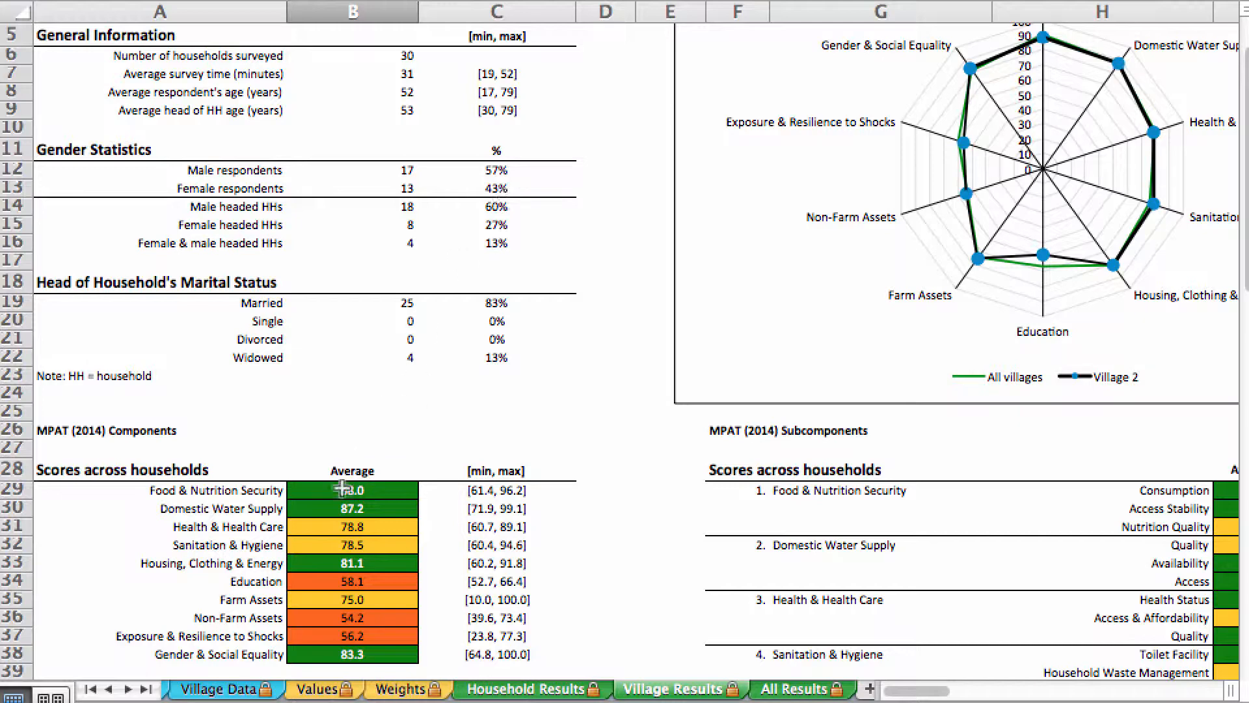
pyautogui.scroll(-2, 171, 505)
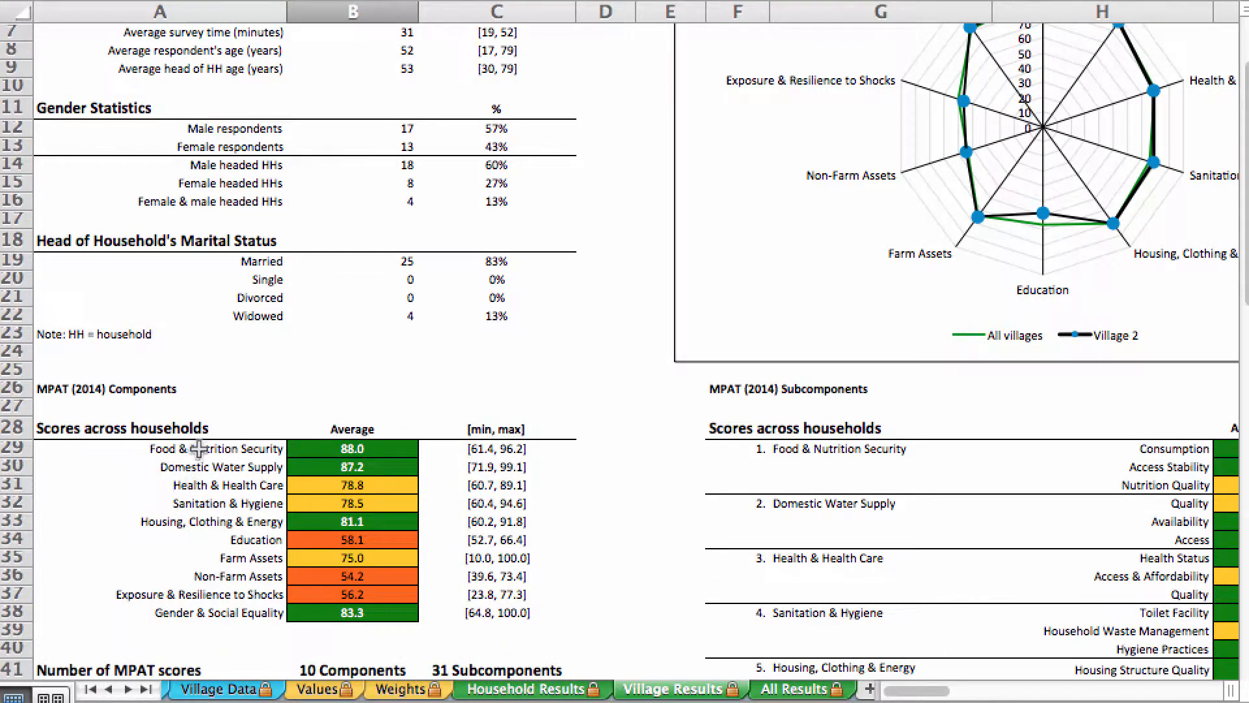
pyautogui.moveTo(198, 449); pyautogui.dragTo(212, 618)
pyautogui.click(258, 642)
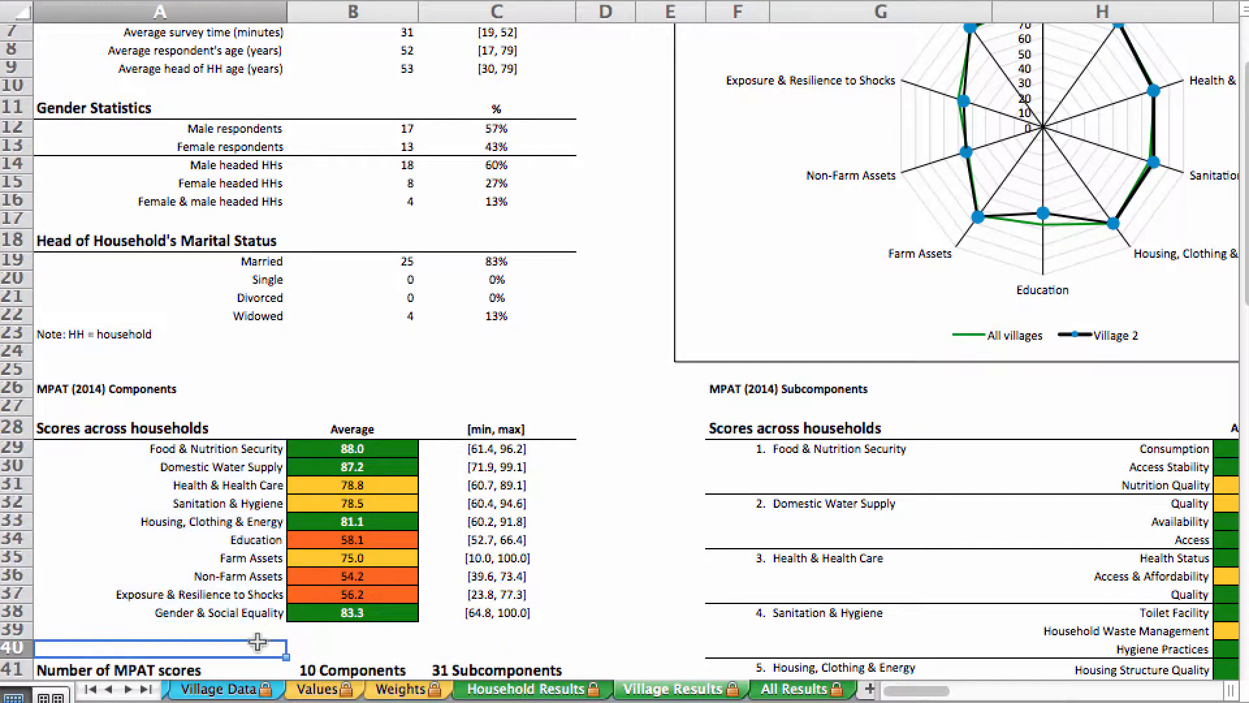
pyautogui.click(380, 449)
pyautogui.moveTo(380, 448); pyautogui.dragTo(374, 618)
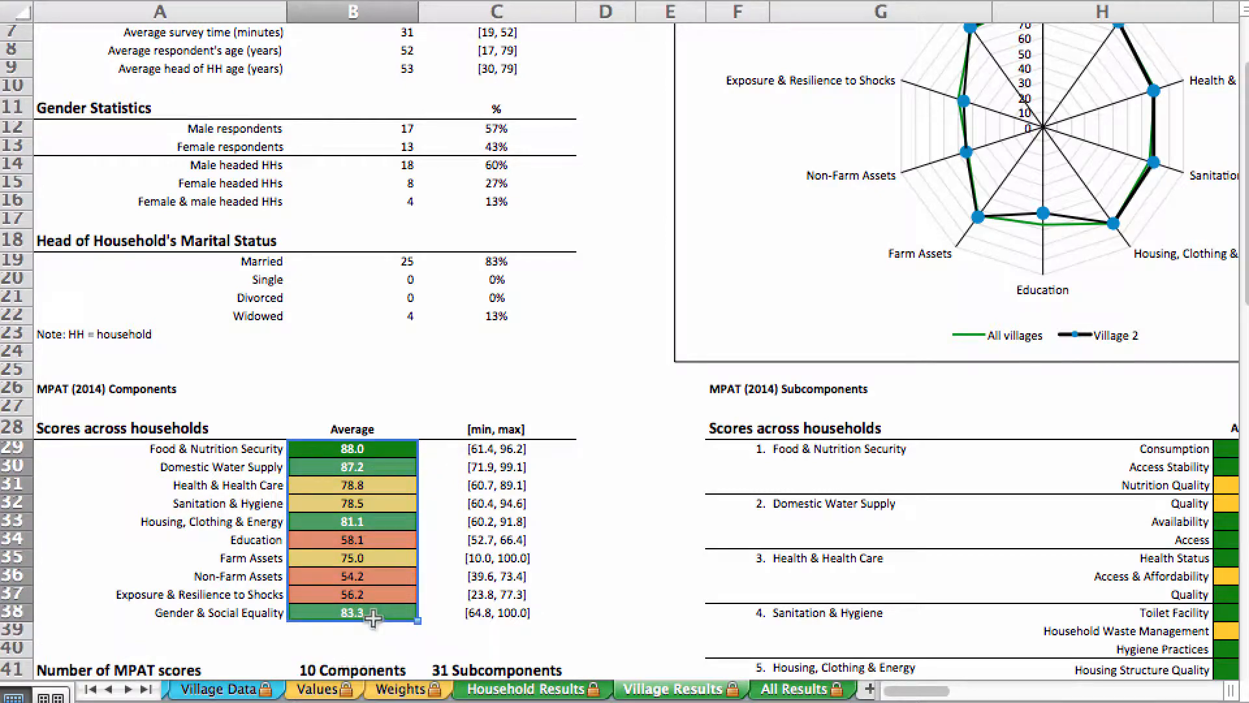
pyautogui.rightClick(311, 524)
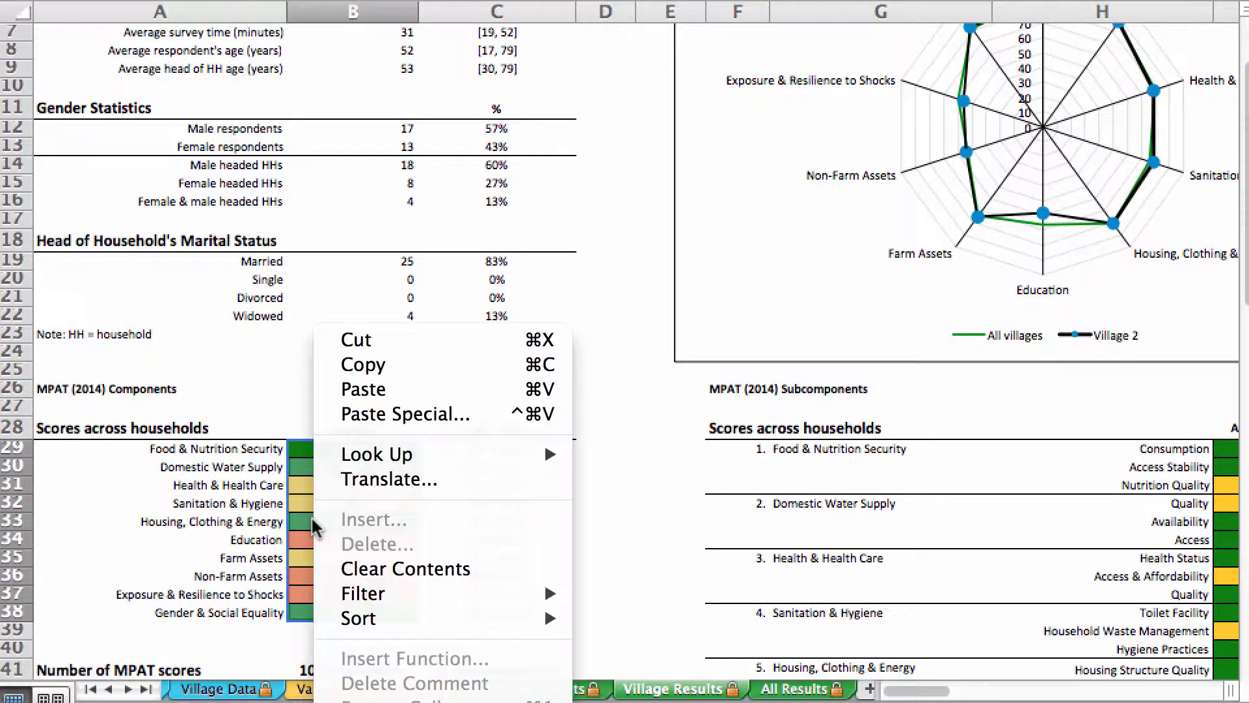
pyautogui.click(374, 365)
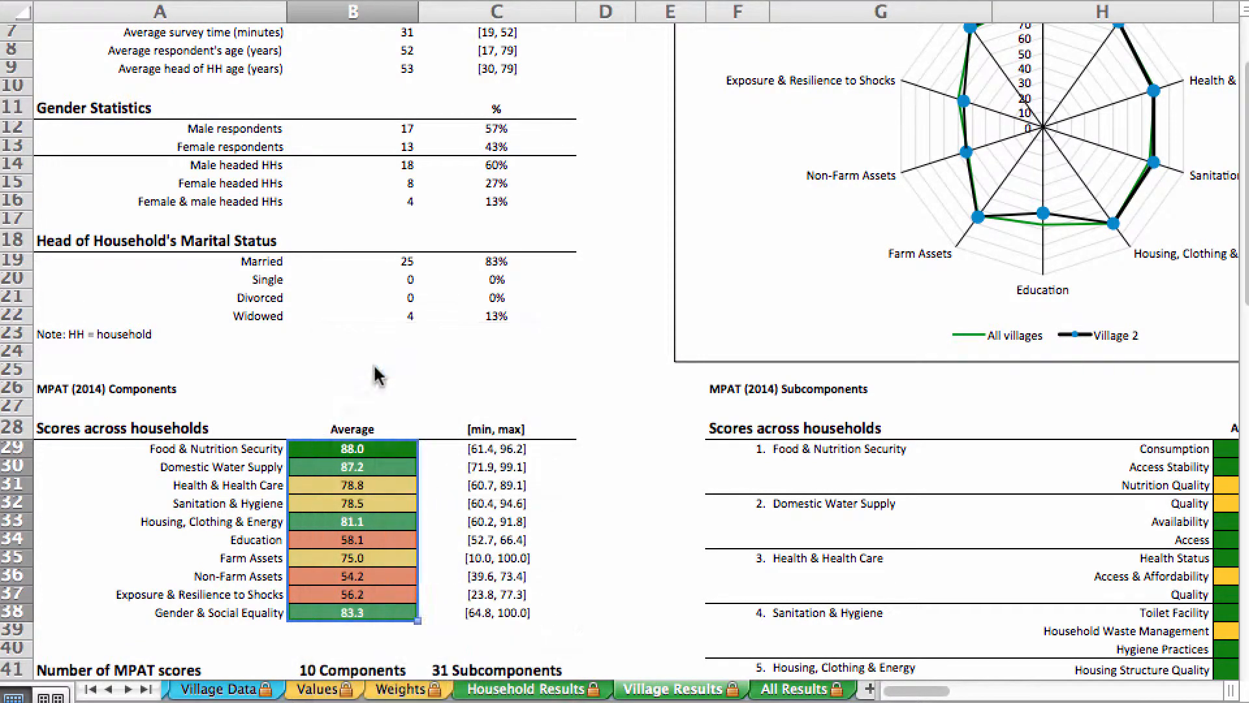
# Switch to the results analysis workbook and paste the copied scores as values only into C3:C12.
pyautogui.rightClick(1, 372)
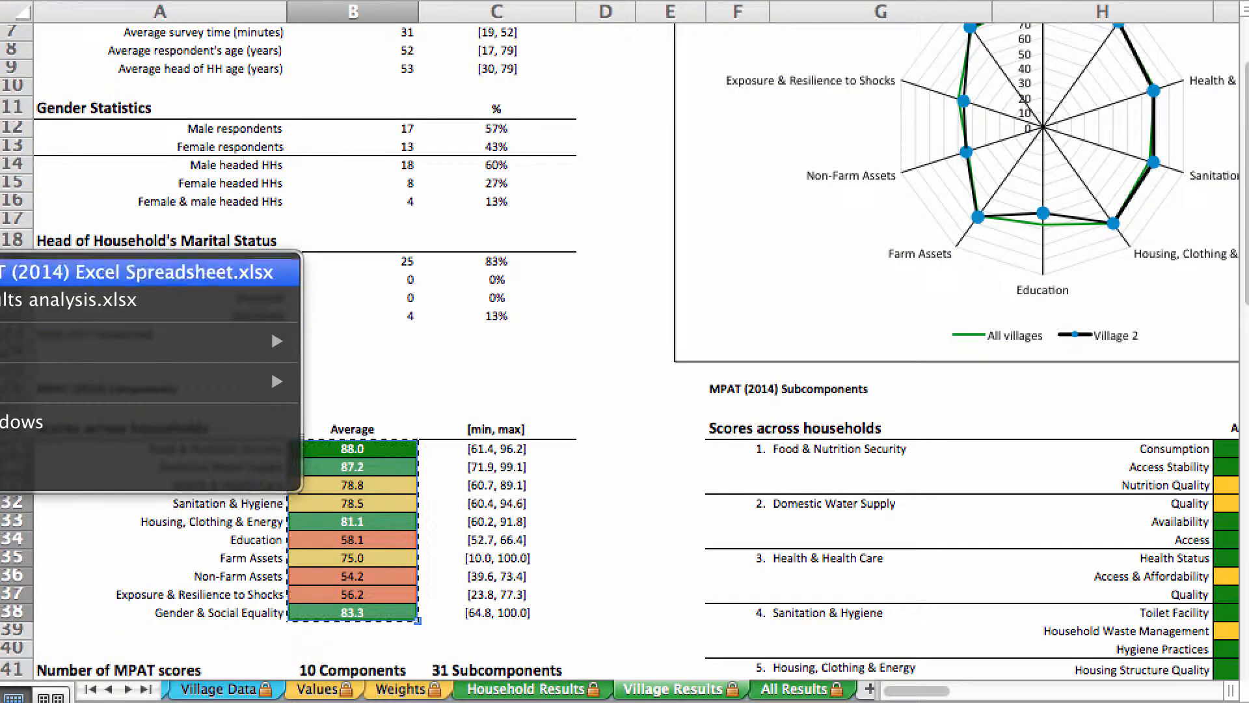
pyautogui.click(65, 299)
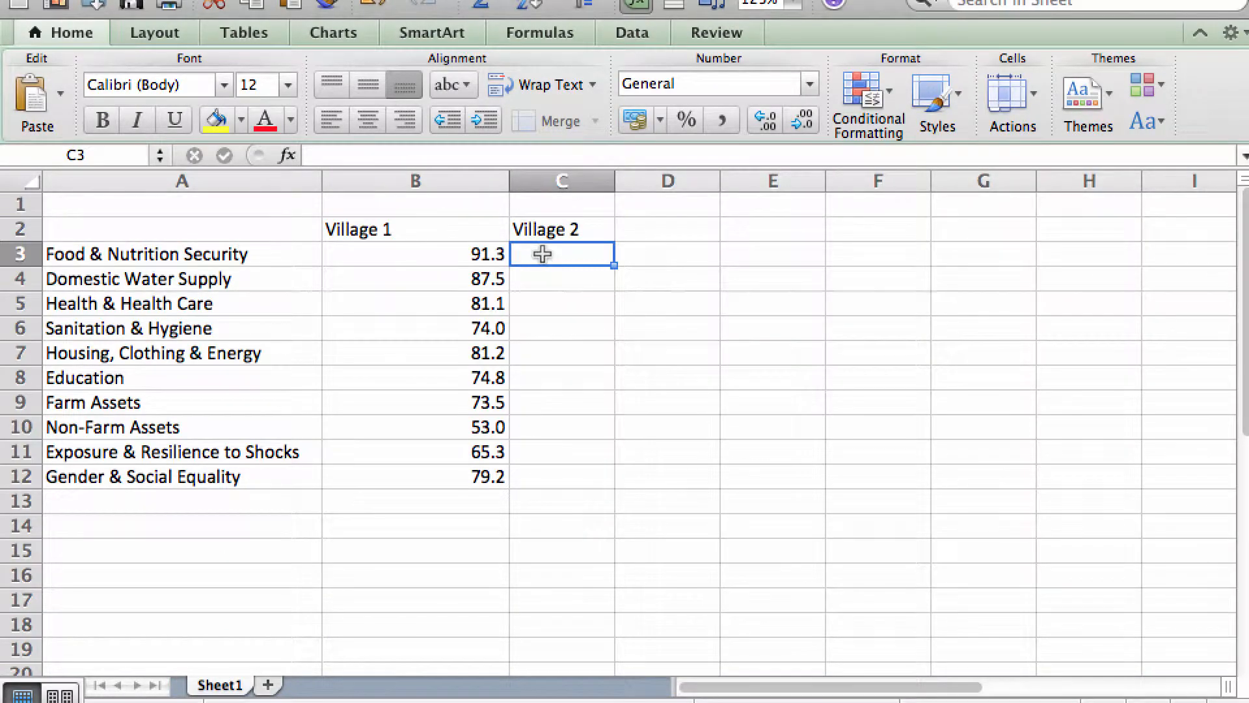
pyautogui.moveTo(543, 253); pyautogui.dragTo(546, 474)
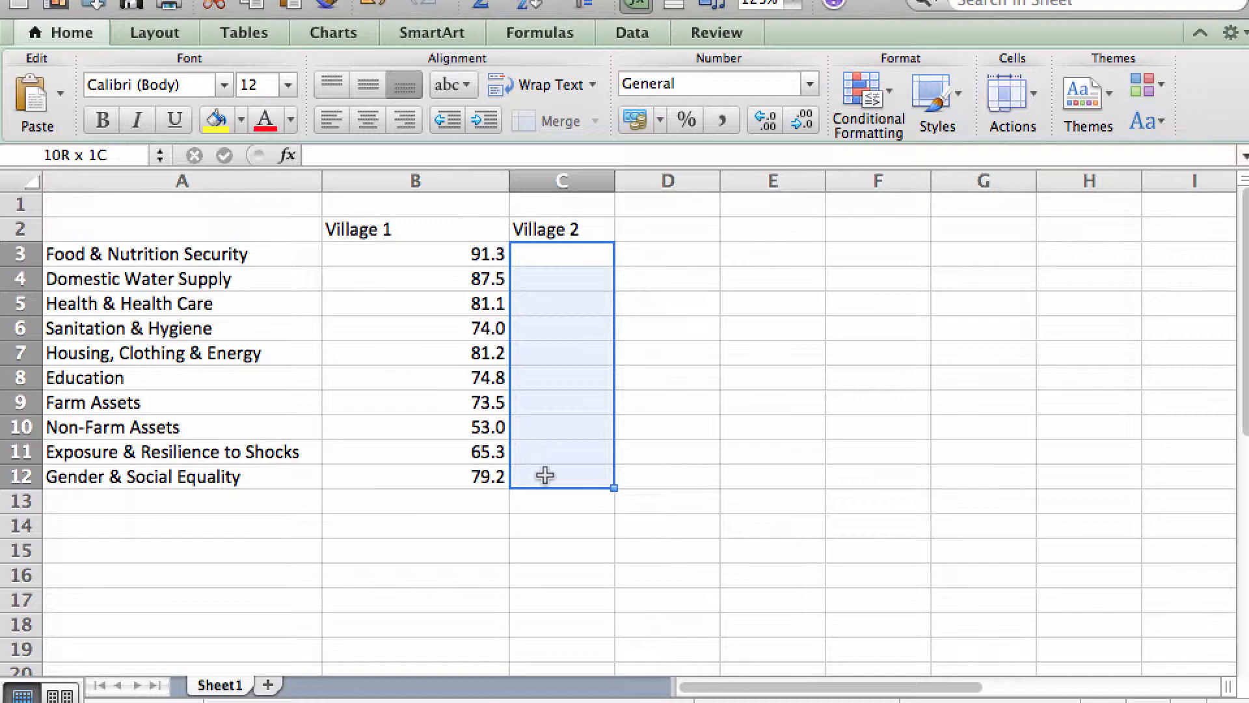
pyautogui.rightClick(555, 337)
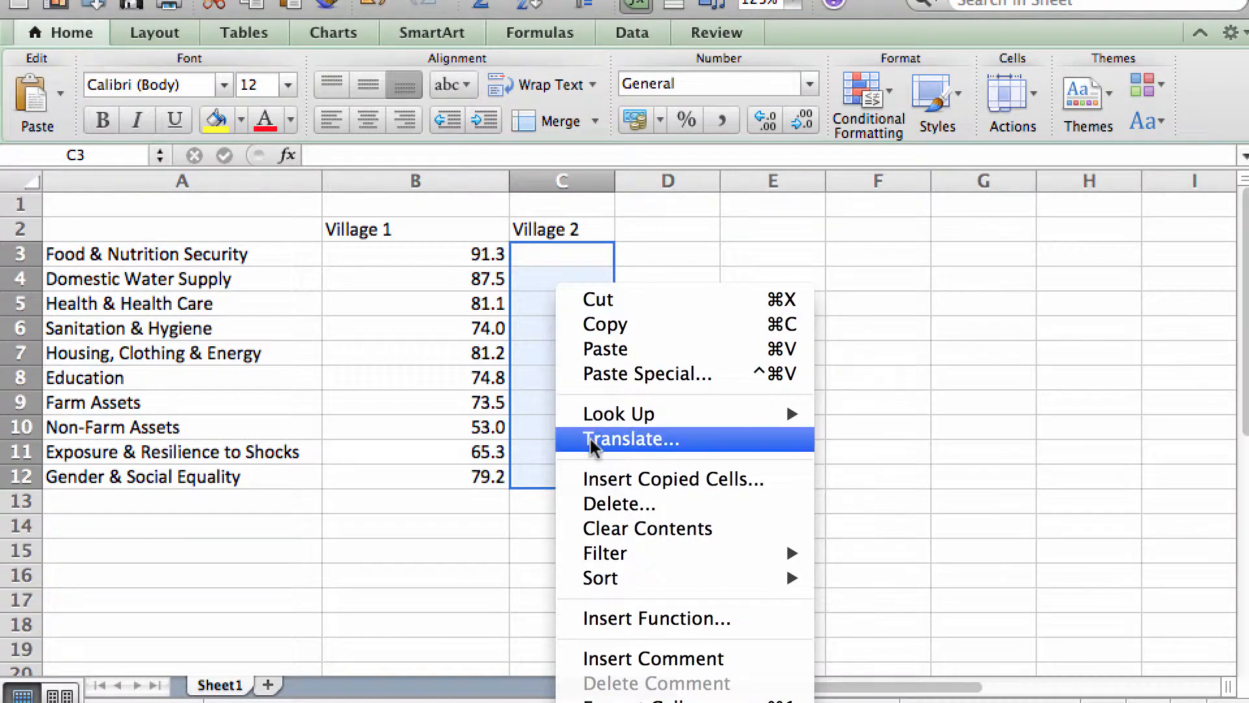
pyautogui.click(577, 378)
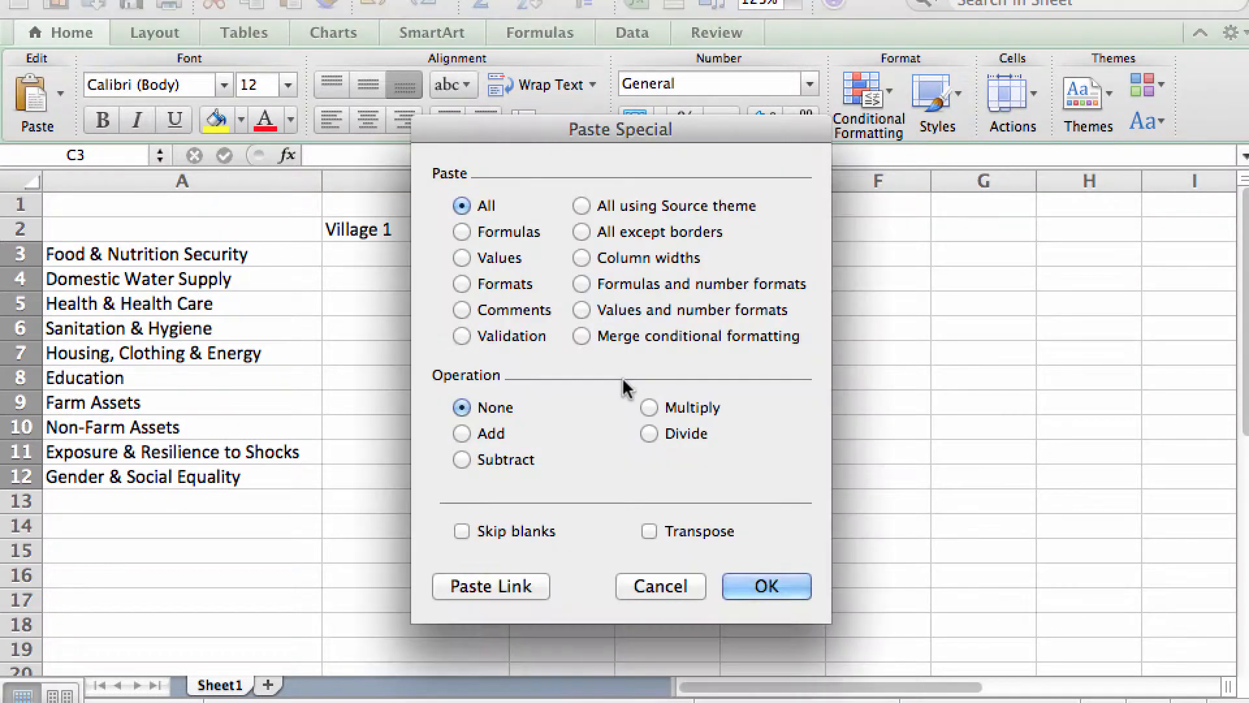
pyautogui.click(462, 258)
pyautogui.click(781, 593)
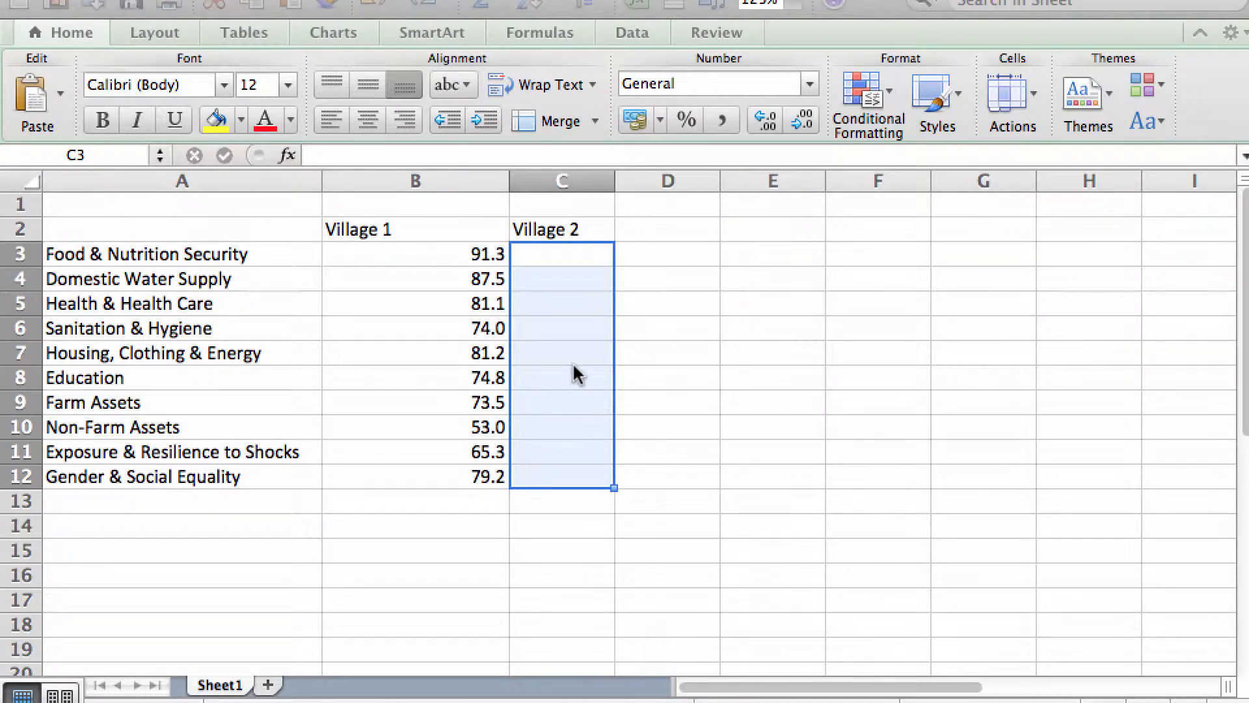
# Format the Village 2 scores in C3:C12 as Number with 1 decimal place.
pyautogui.rightClick(563, 308)
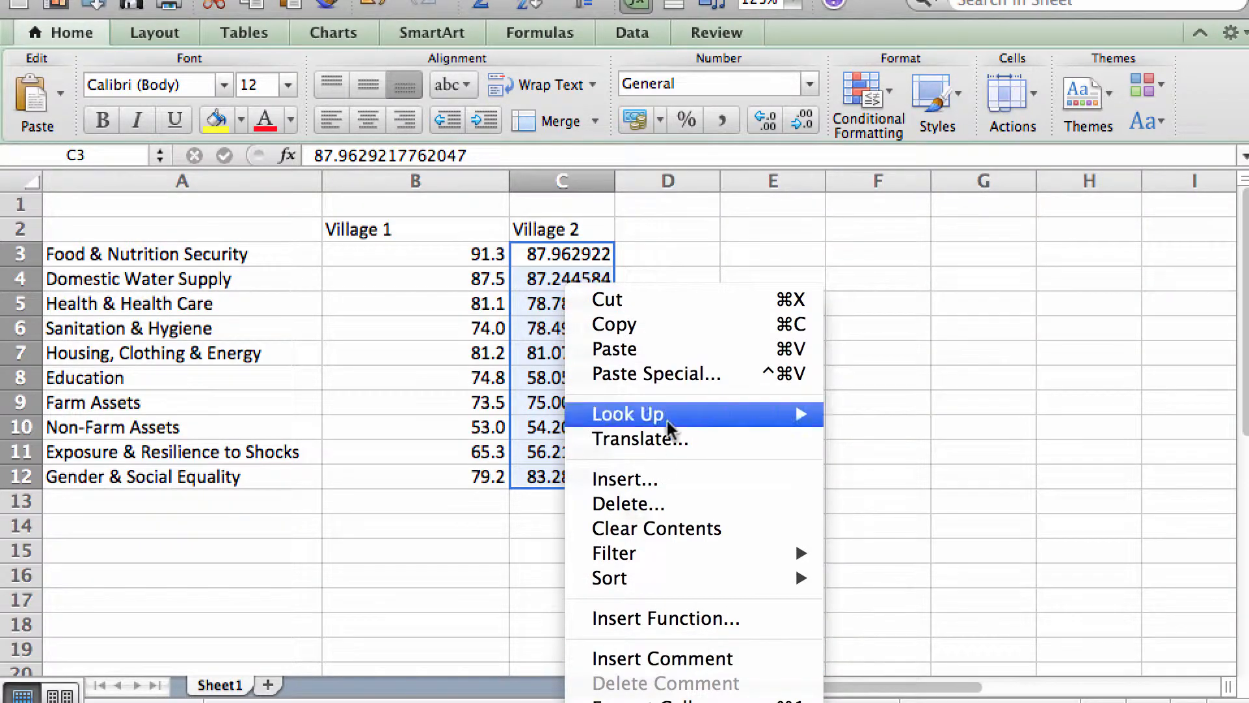
pyautogui.click(640, 699)
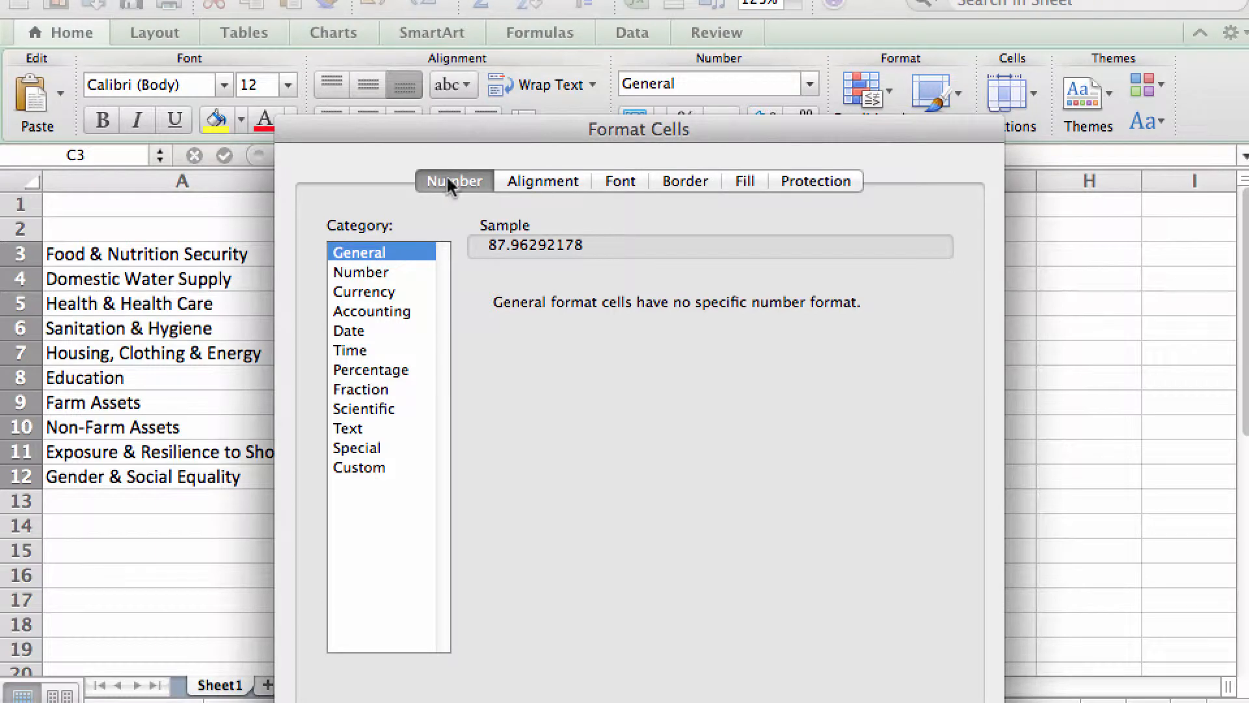
pyautogui.click(383, 273)
pyautogui.click(636, 307)
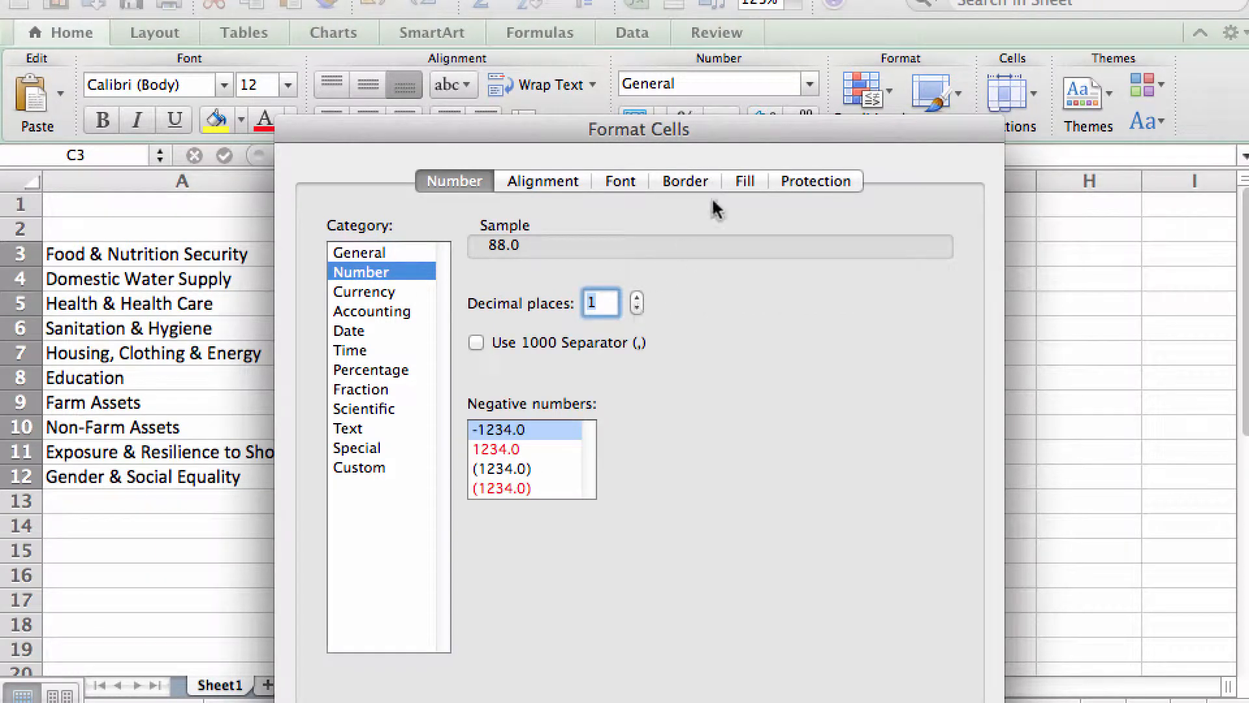
pyautogui.moveTo(775, 143); pyautogui.dragTo(758, 28)
pyautogui.click(920, 694)
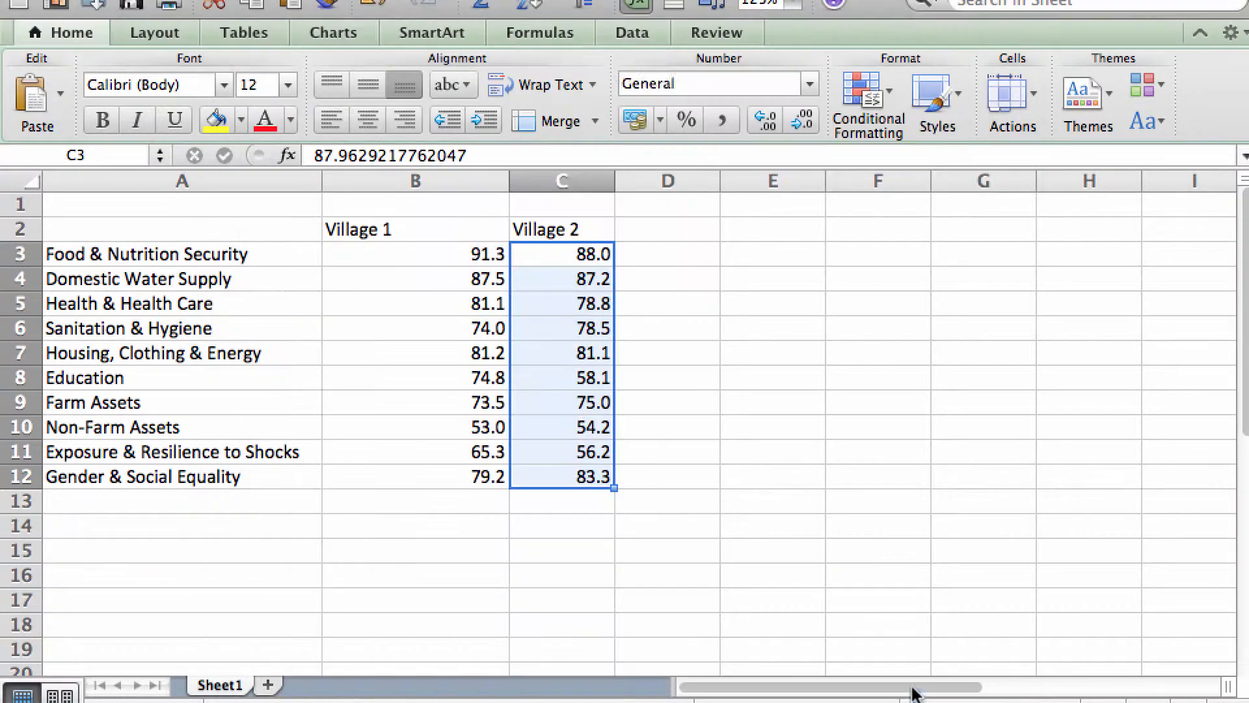
pyautogui.click(639, 564)
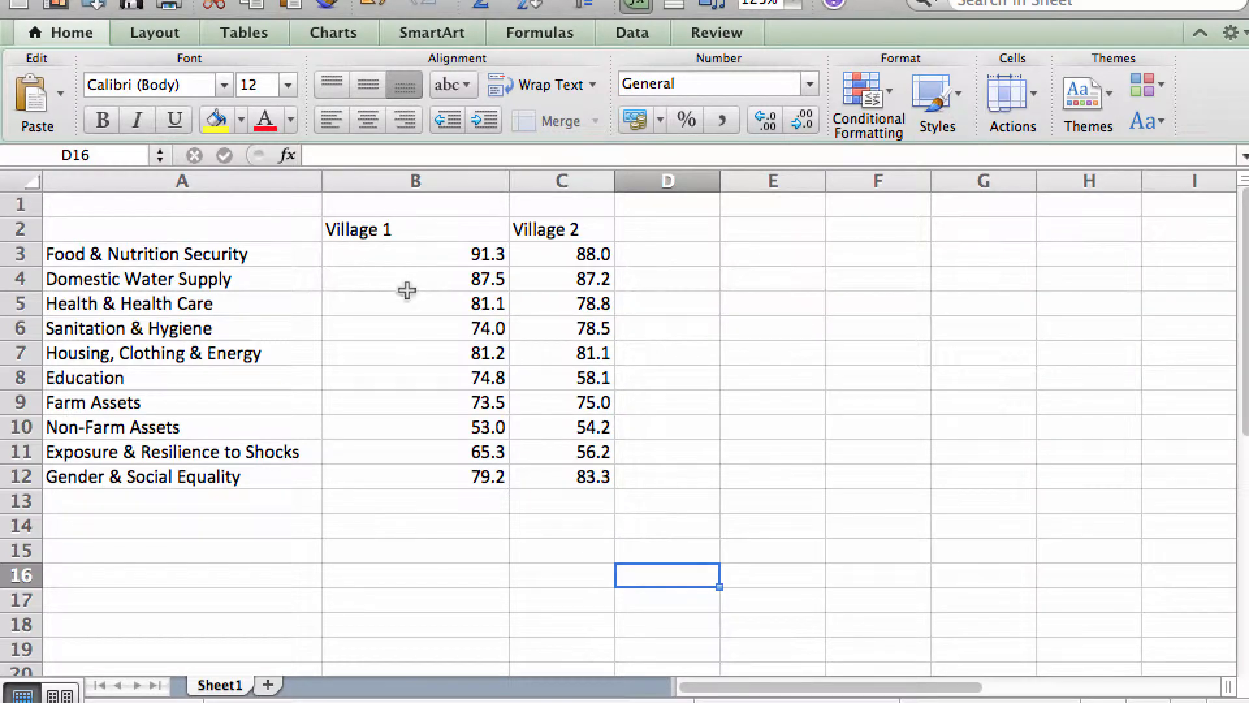
pyautogui.moveTo(362, 252); pyautogui.dragTo(566, 478)
pyautogui.click(454, 544)
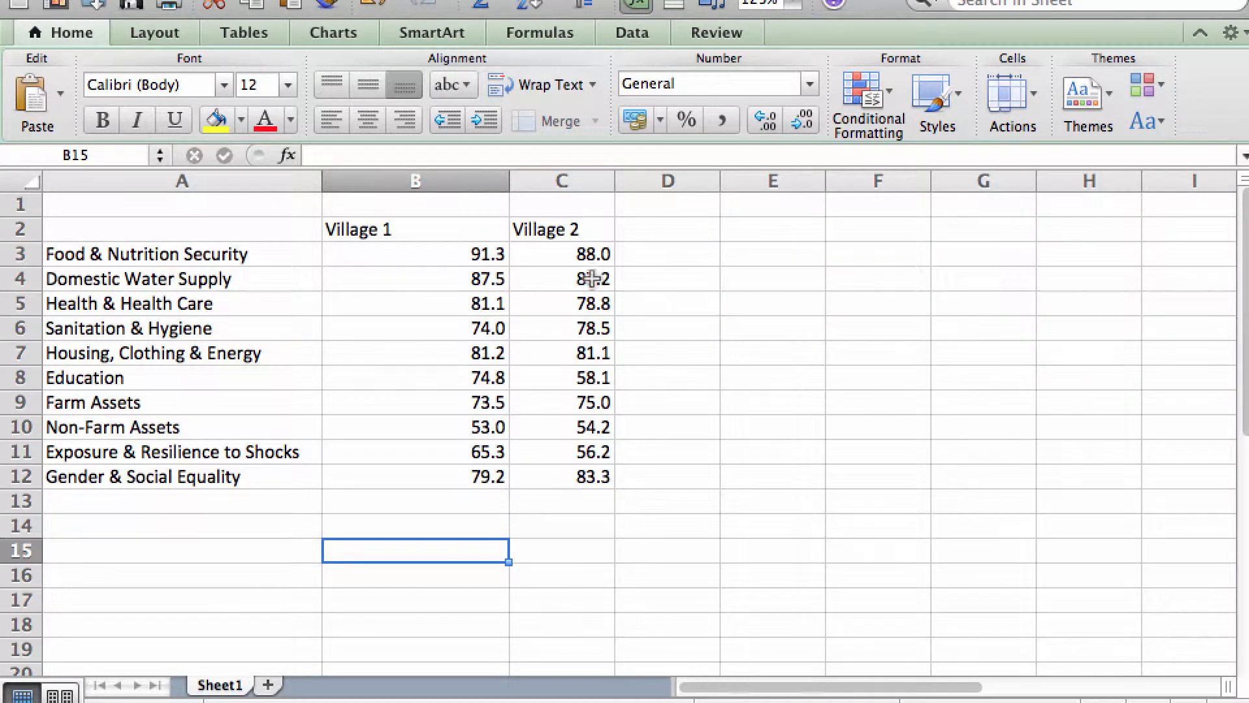
# Insert a Radar chart based on the component names, village headings and scores in A2:C12.
pyautogui.moveTo(593, 477); pyautogui.dragTo(175, 234)
pyautogui.click(340, 30)
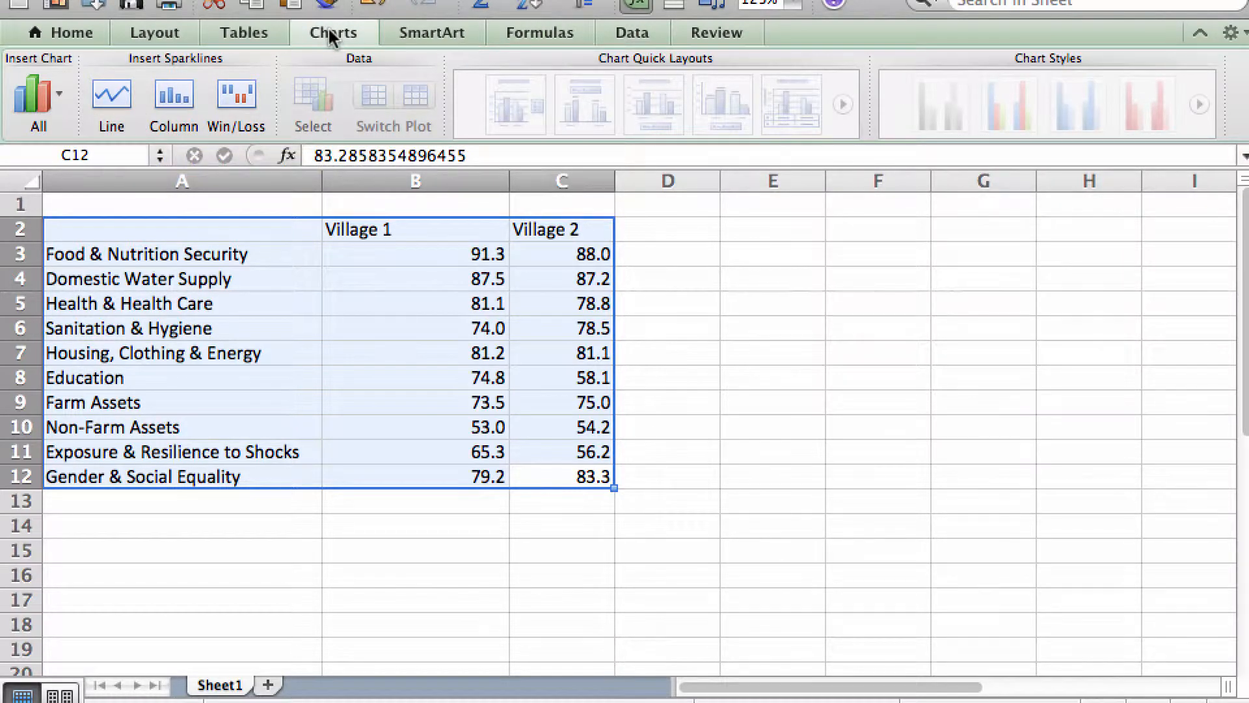
pyautogui.click(60, 95)
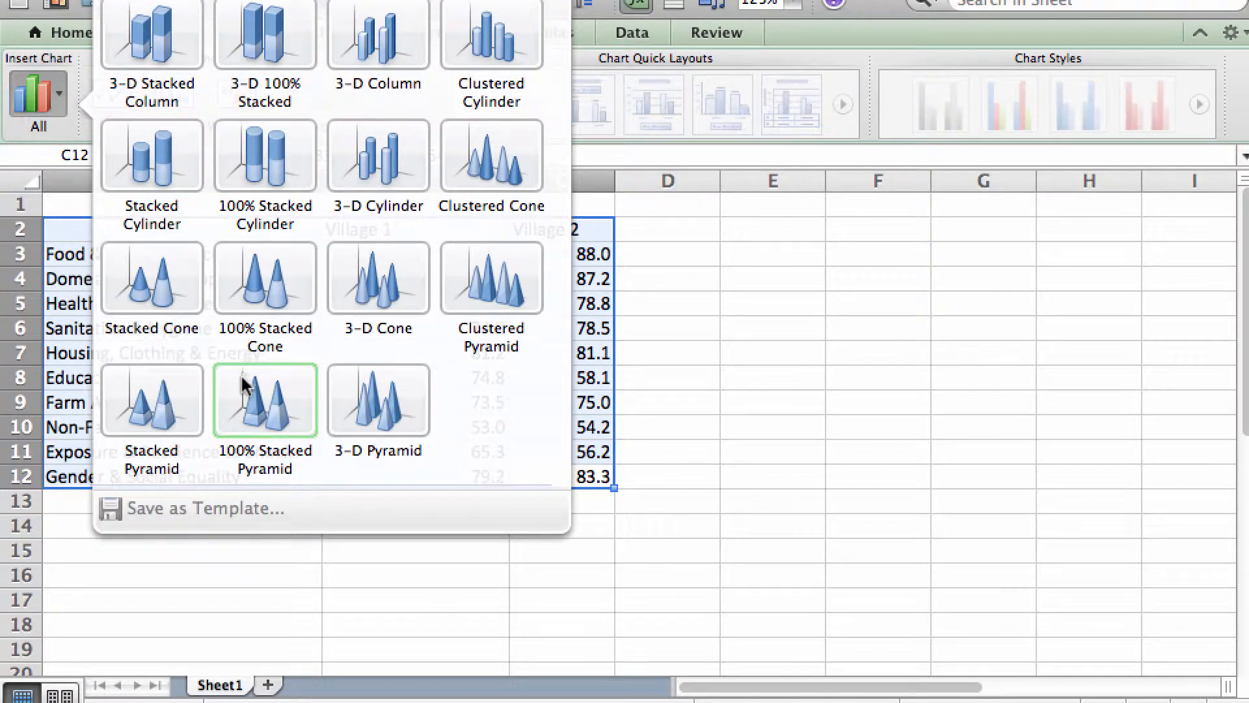
pyautogui.scroll(-3, 253, 389)
pyautogui.scroll(-15, 253, 389)
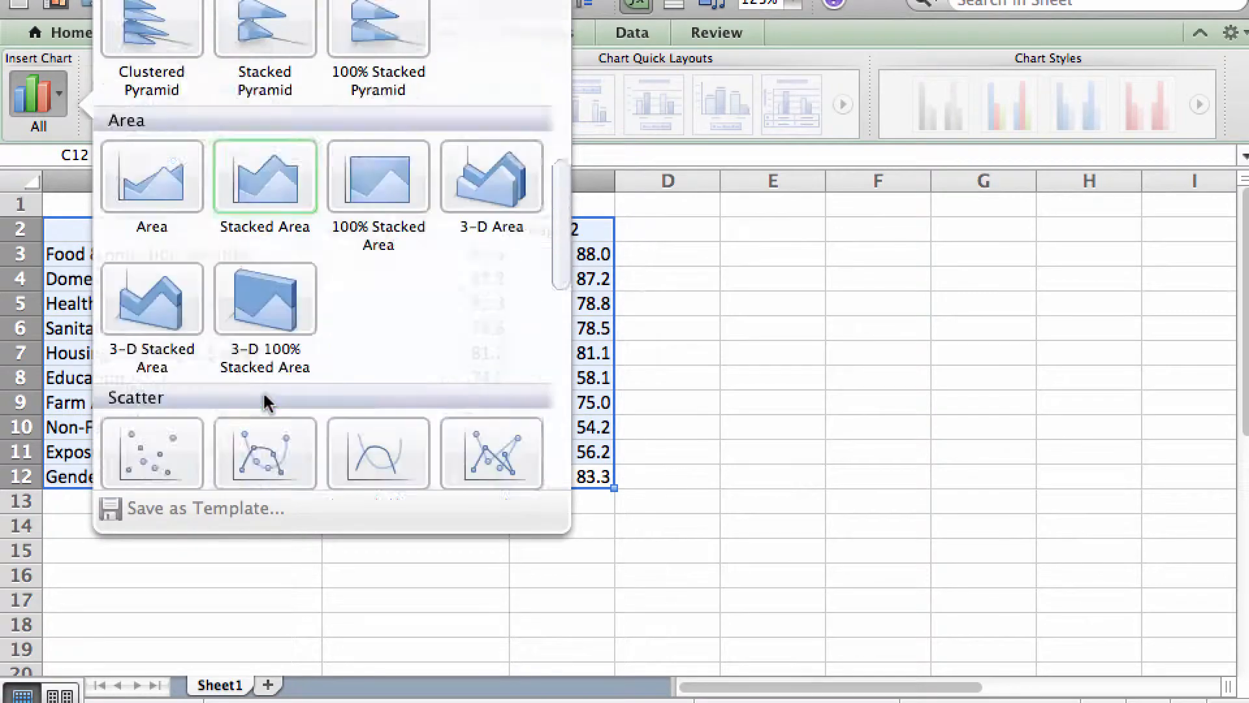
pyautogui.scroll(-10, 265, 390)
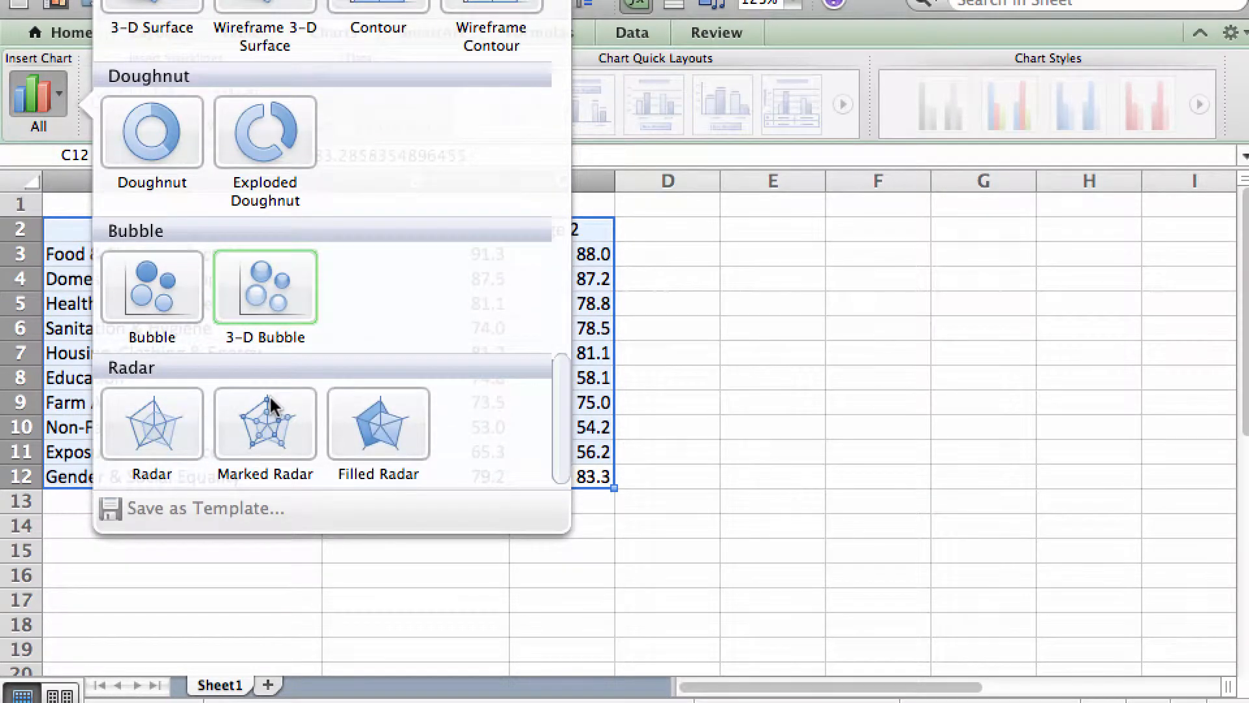
pyautogui.click(157, 427)
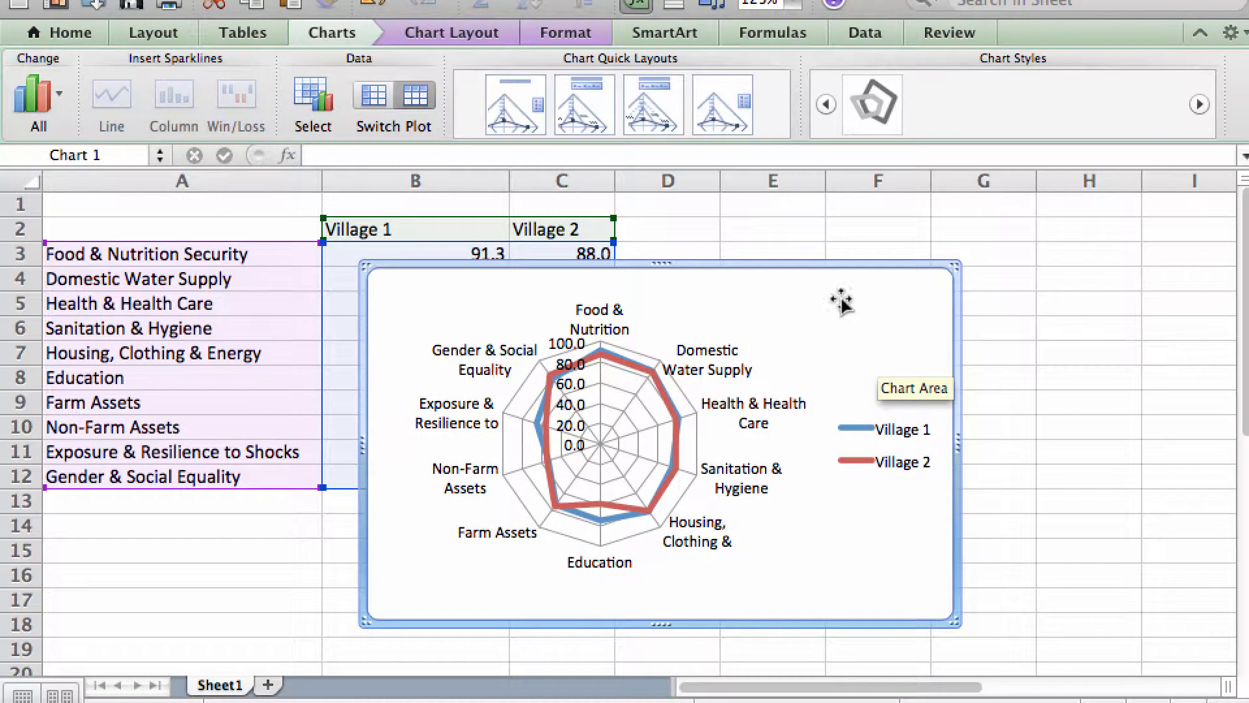
# Move the radar chart off most of the score table toward columns D to H, and select its category labels.
pyautogui.moveTo(839, 302); pyautogui.dragTo(1042, 263)
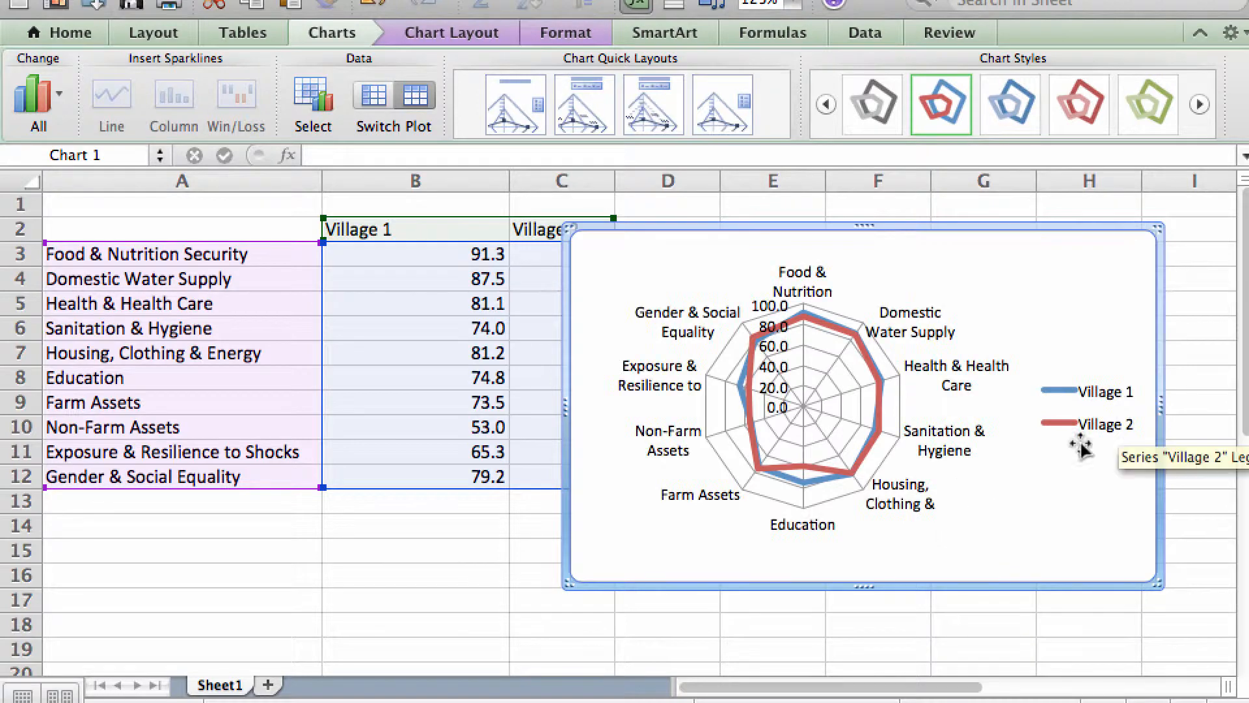
pyautogui.moveTo(956, 475); pyautogui.dragTo(980, 504)
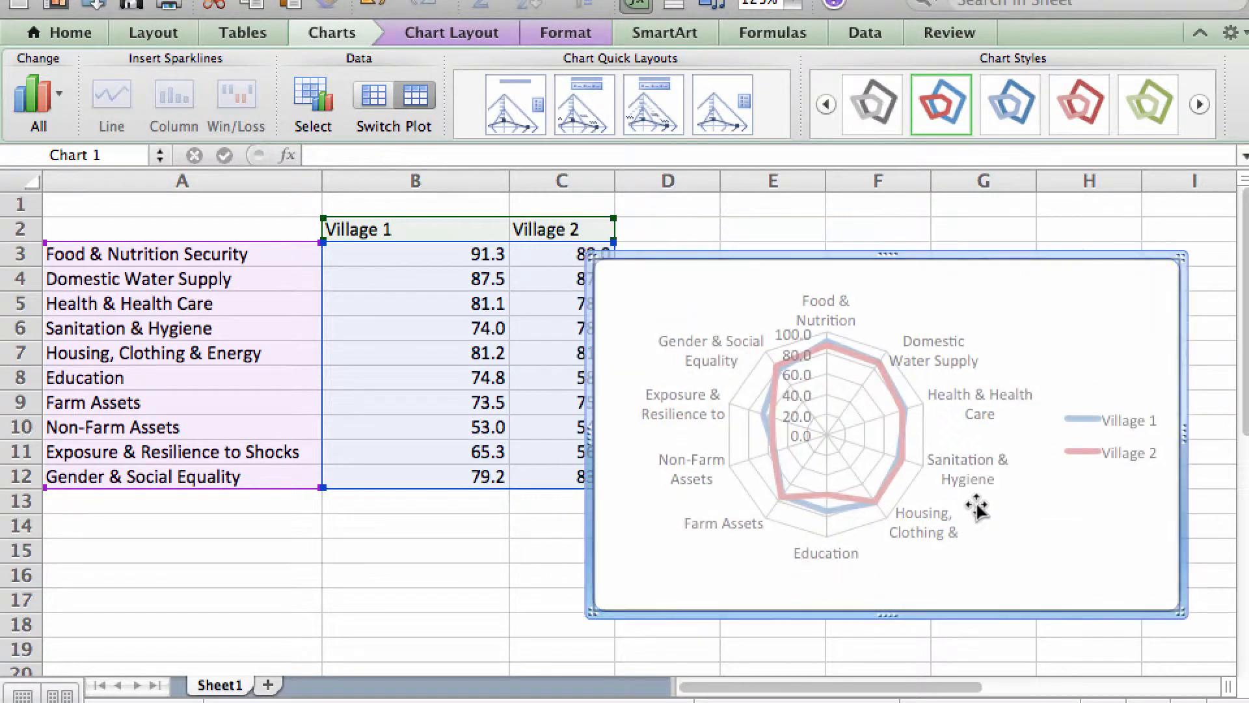
pyautogui.click(930, 488)
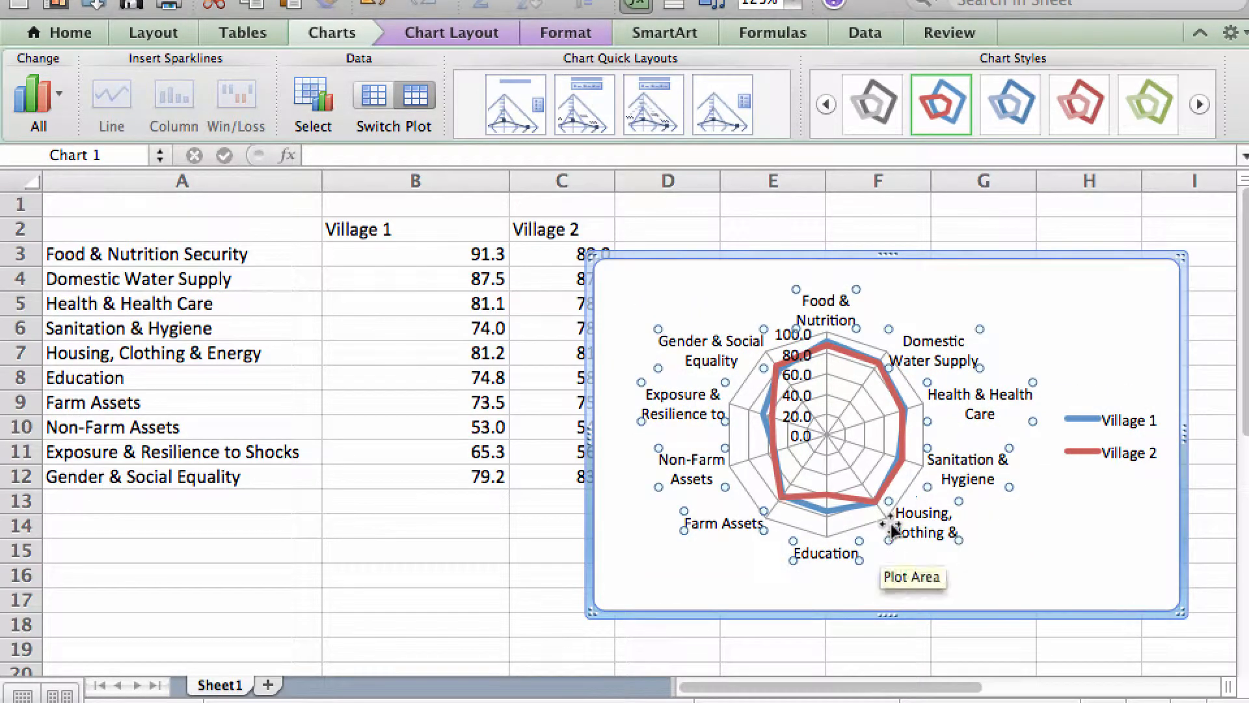
# Move the radar chart's plot area toward the chart's centre, slightly right and down, to give the category labels more room.
pyautogui.click(894, 564)
pyautogui.click(747, 480)
pyautogui.click(709, 524)
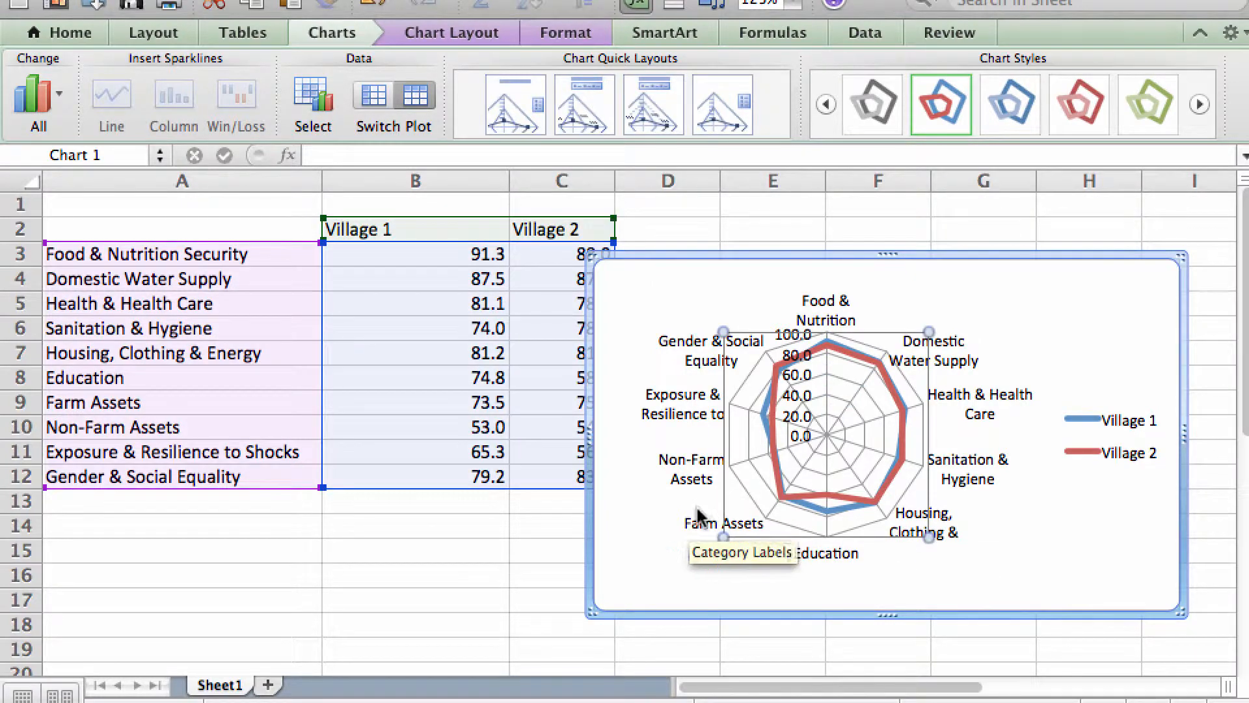
pyautogui.moveTo(873, 535); pyautogui.dragTo(934, 558)
# Move the village legend to the top of the radar chart and reduce its height to a thin strip.
pyautogui.click(1128, 418)
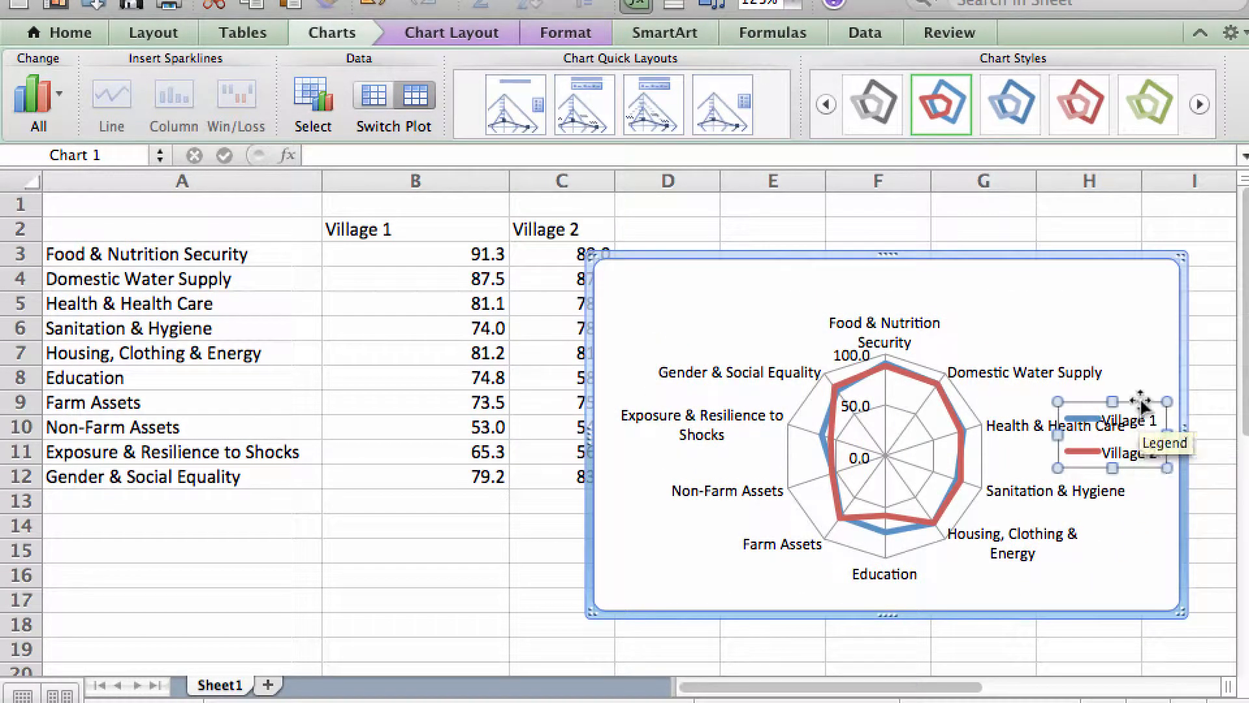
pyautogui.moveTo(1129, 419); pyautogui.dragTo(1104, 298)
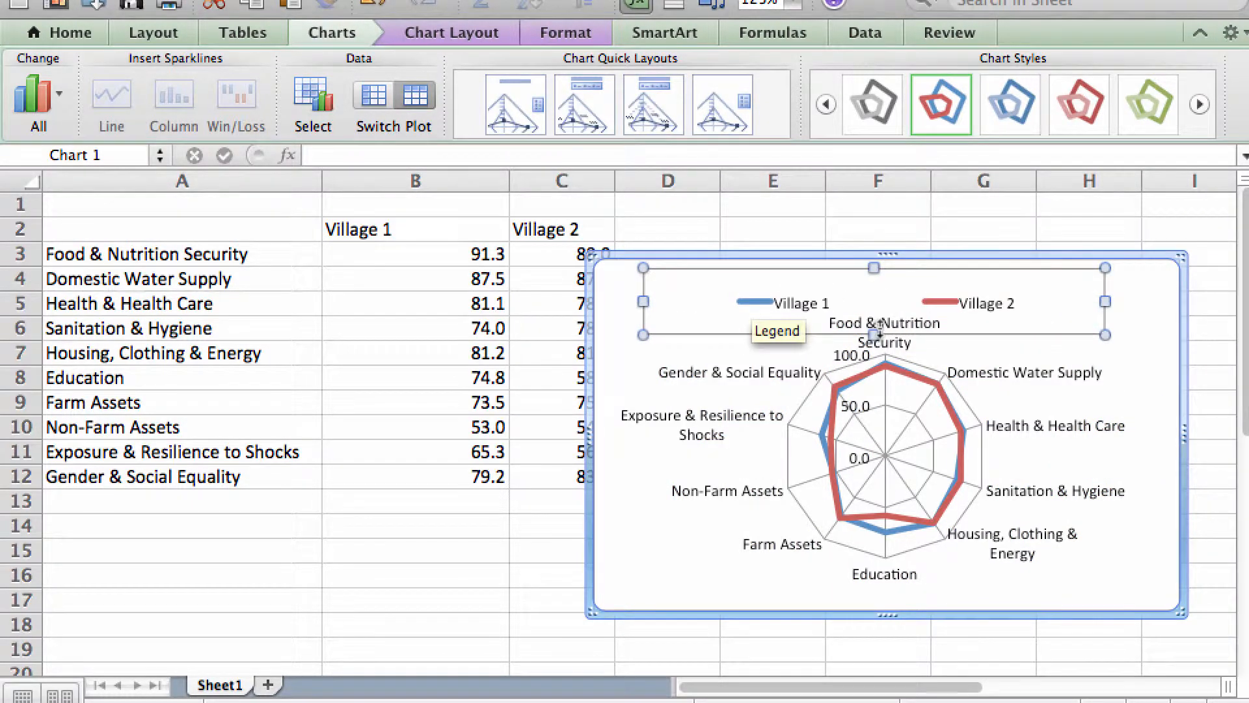
pyautogui.moveTo(874, 334); pyautogui.dragTo(877, 293)
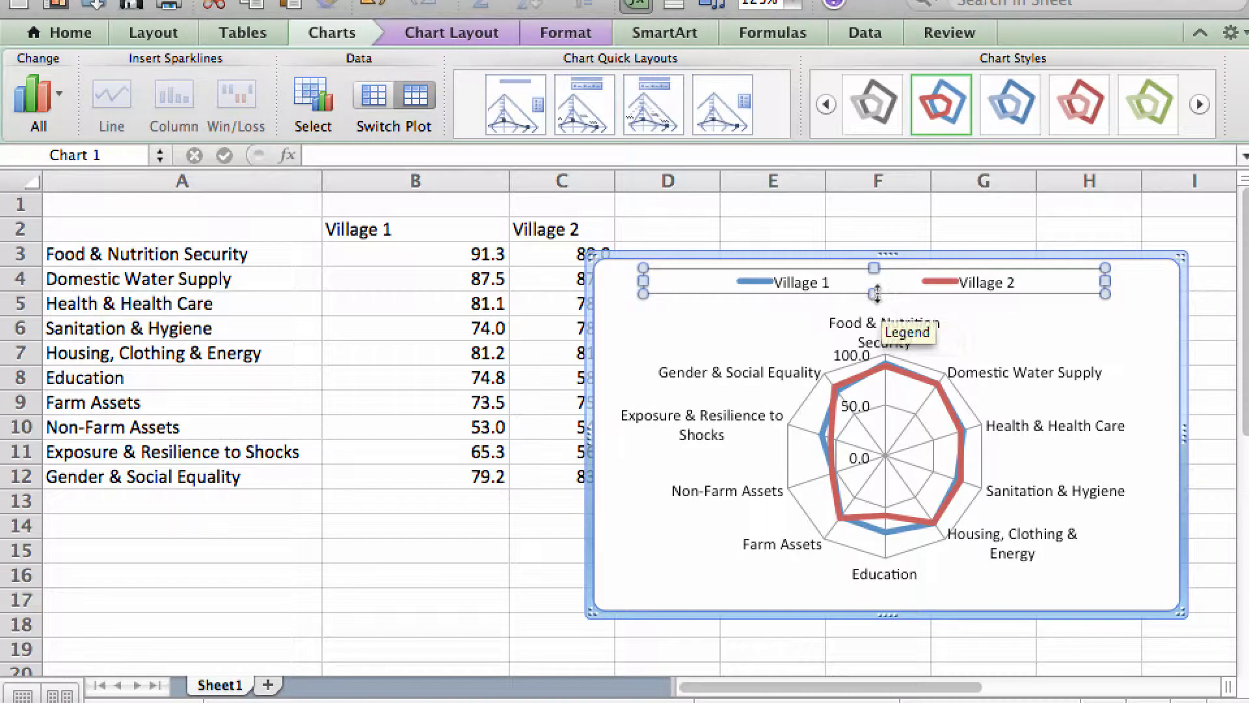
# Enlarge the radar chart's plot area slightly from its upper-left corner and shift it down a little within the chart.
pyautogui.click(822, 353)
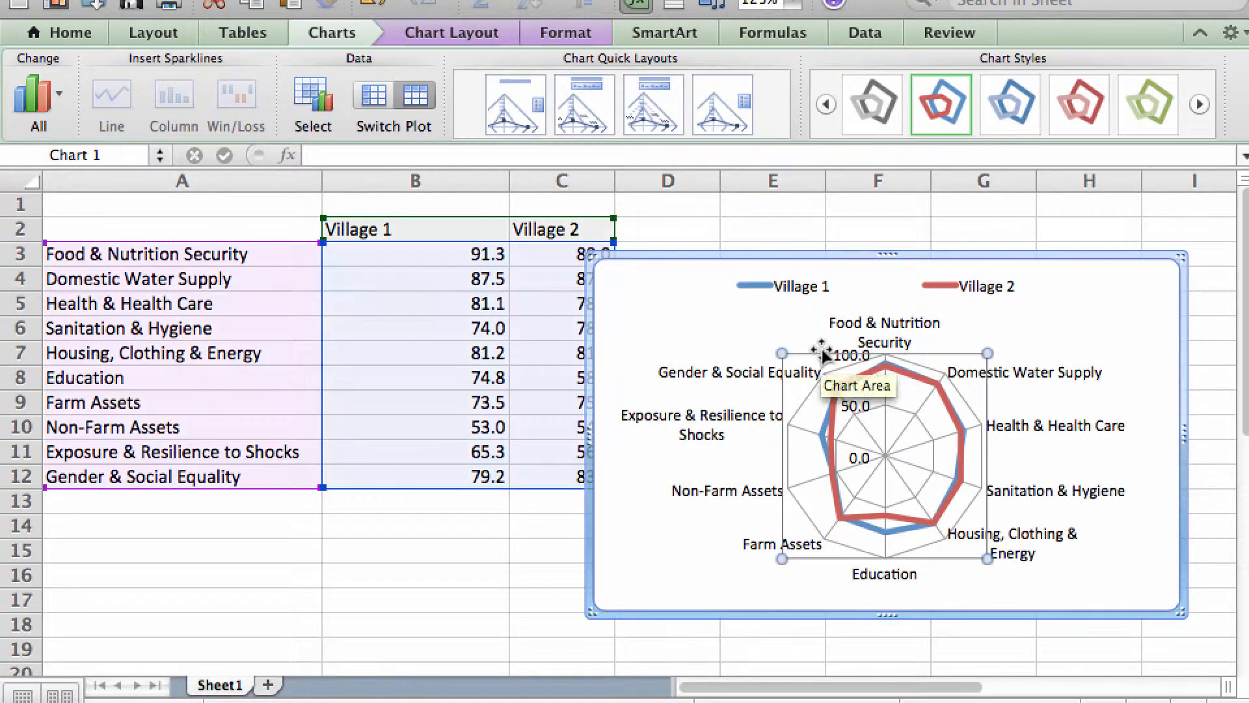
pyautogui.moveTo(782, 353); pyautogui.dragTo(769, 338)
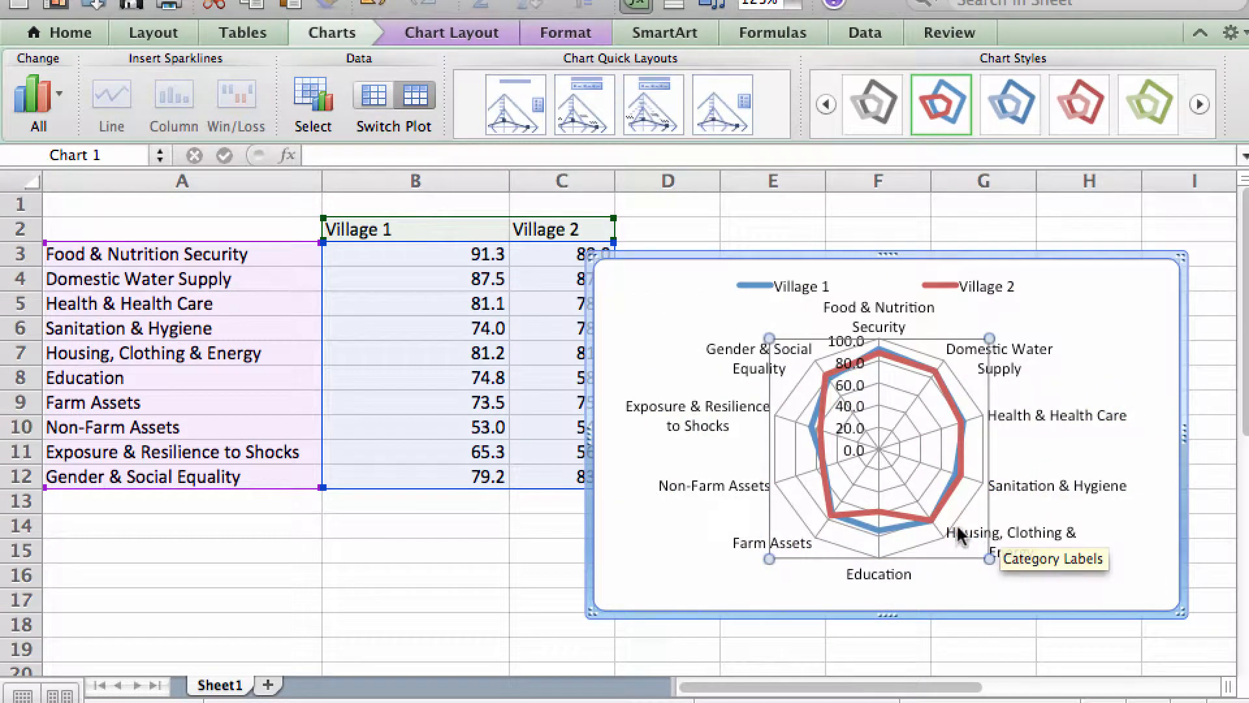
pyautogui.moveTo(940, 549); pyautogui.dragTo(943, 560)
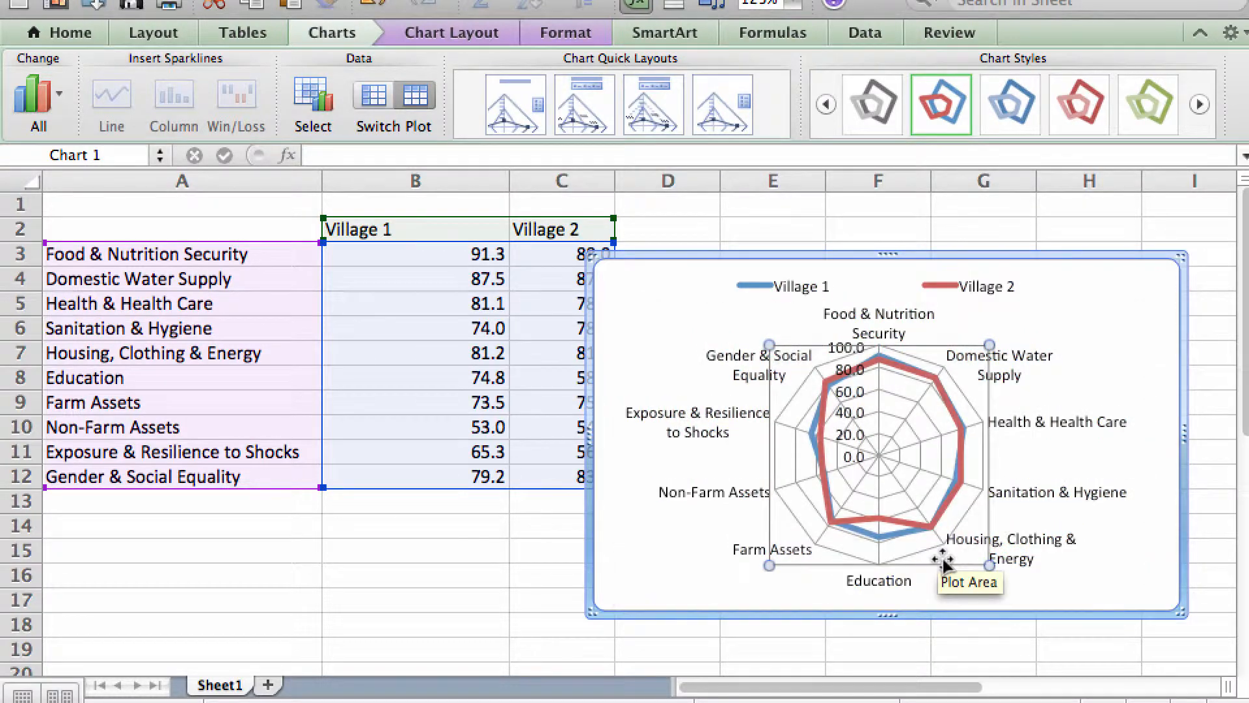
pyautogui.click(638, 571)
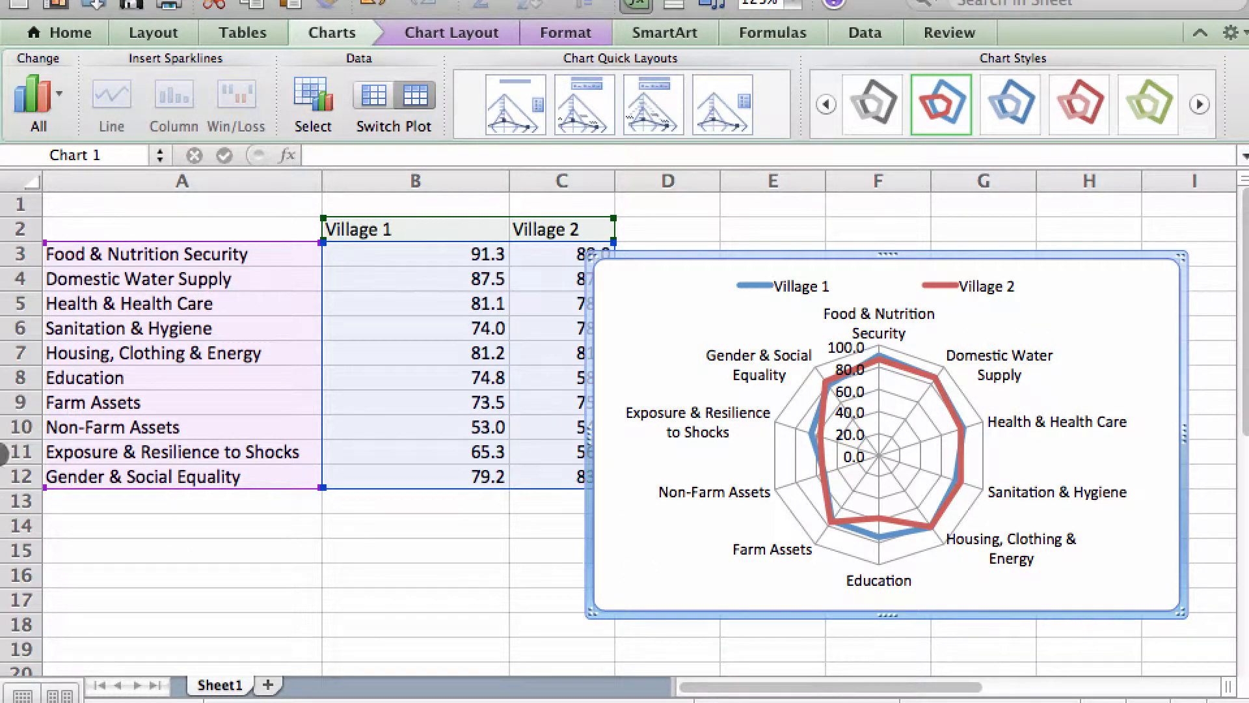
# Select the empty cell A25 below the score table and radar chart.
pyautogui.click(335, 596)
pyautogui.scroll(-4, 199, 599)
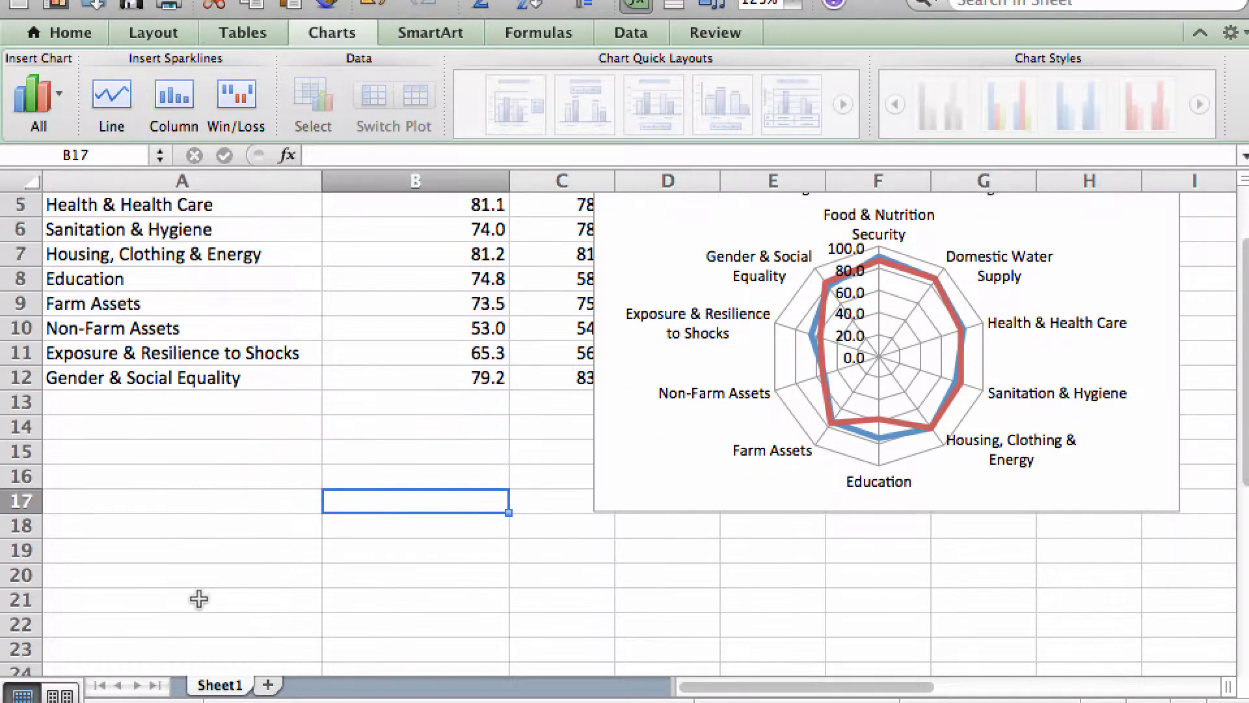
pyautogui.scroll(-6, 199, 598)
pyautogui.scroll(1, 198, 598)
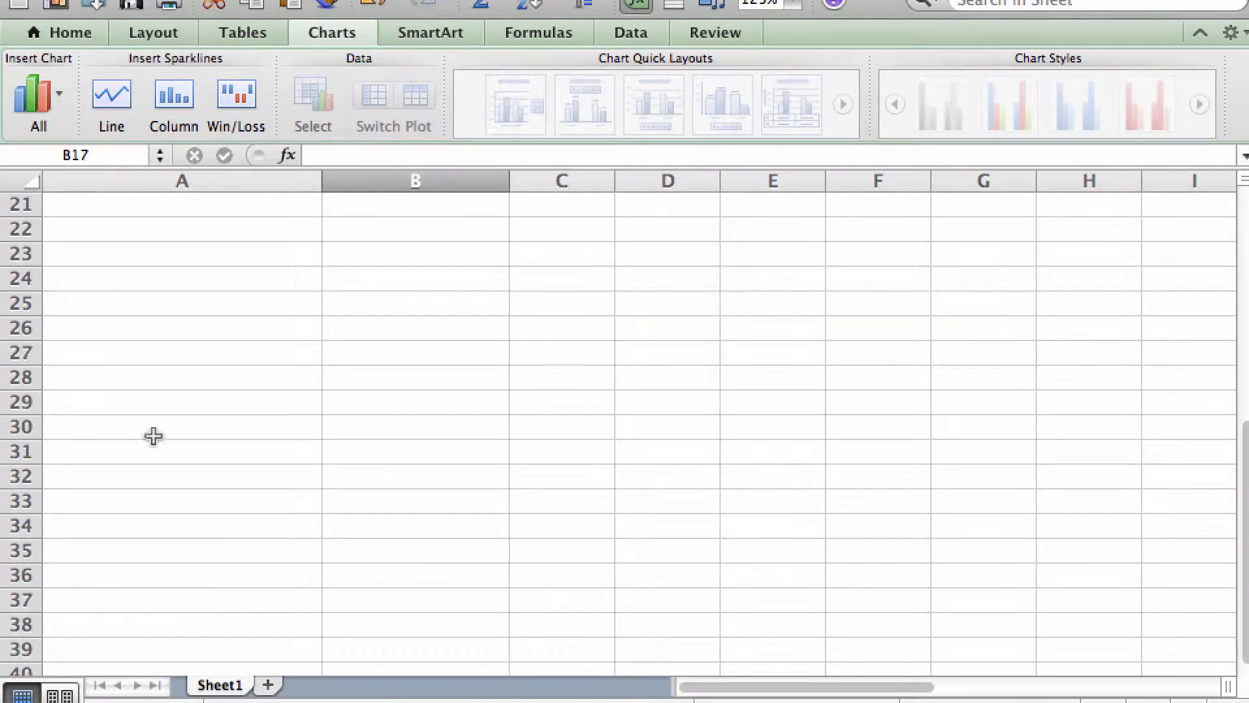
pyautogui.click(114, 306)
# Switch to the MPAT (2014) workbook and copy the Domestic Water Supply subcomponent names and averages in H32:I34.
pyautogui.rightClick(1, 372)
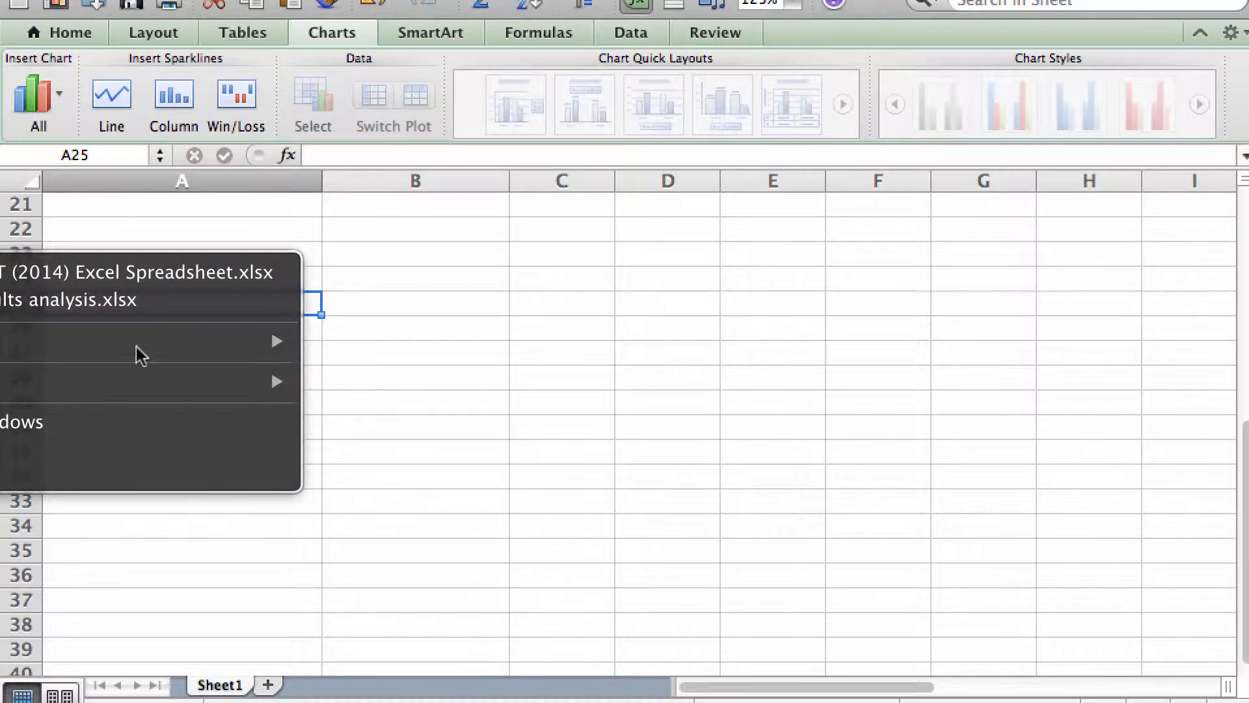
pyautogui.click(160, 273)
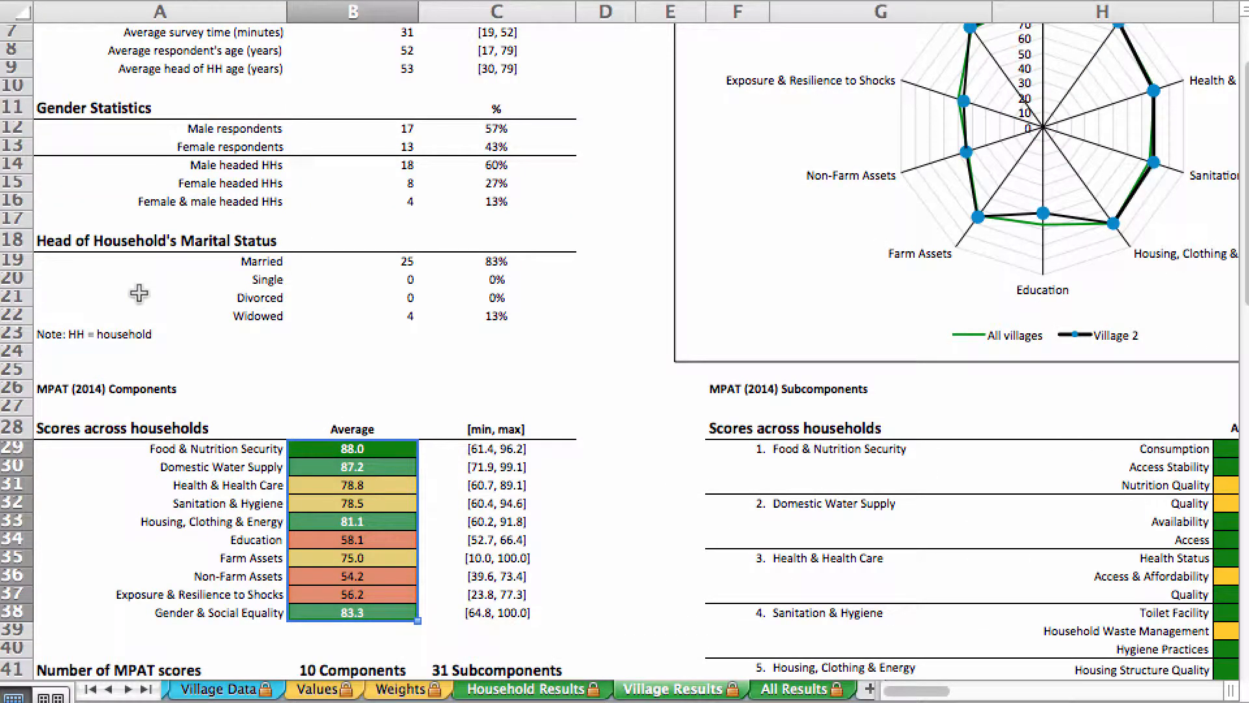
pyautogui.scroll(2, 521, 348)
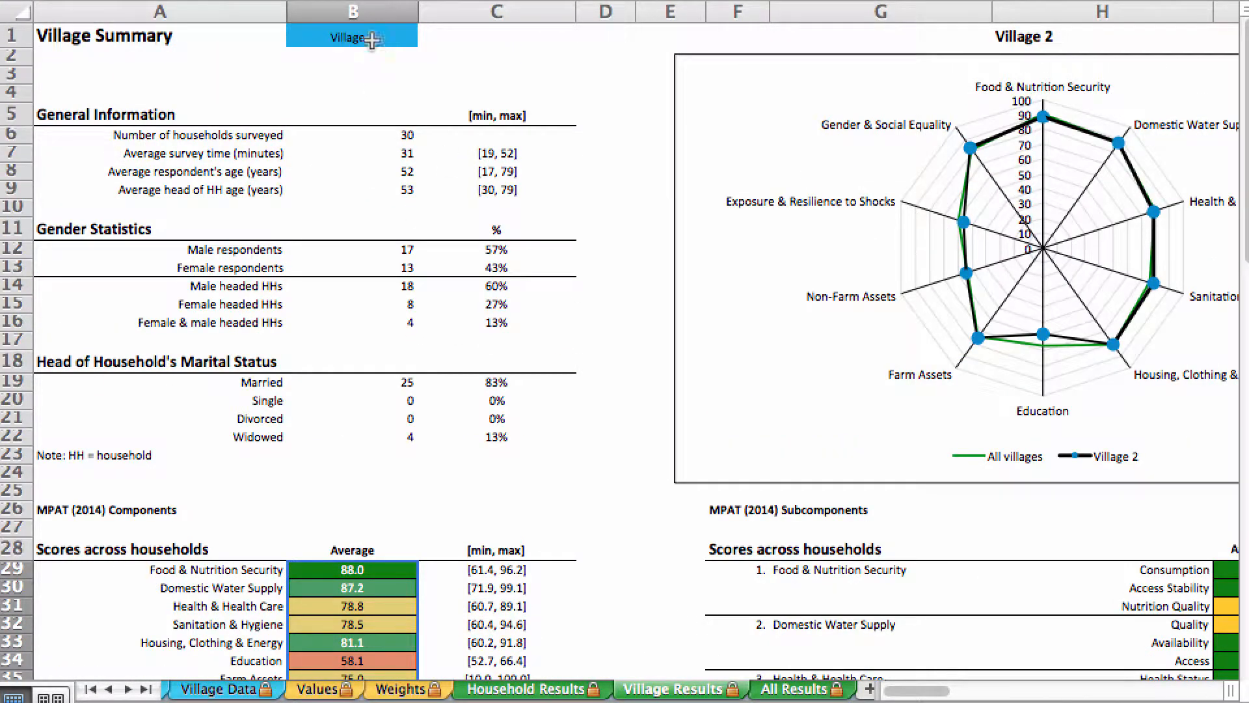
pyautogui.scroll(-5, 599, 446)
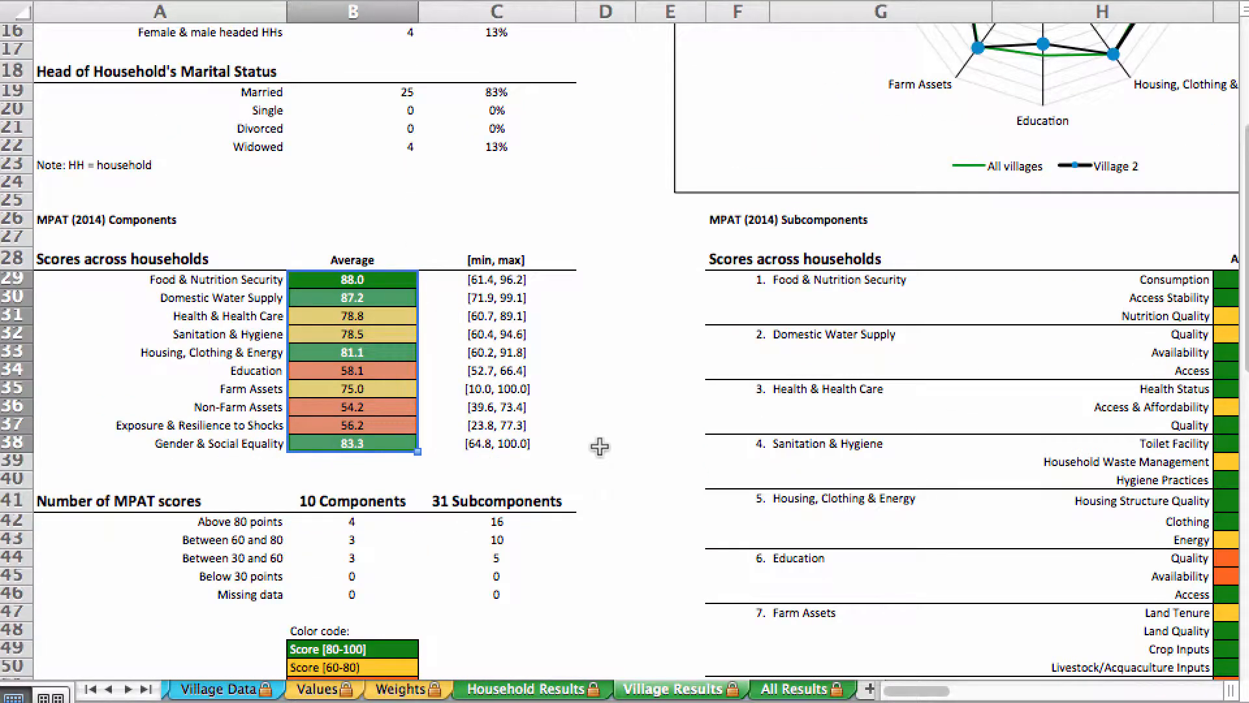
pyautogui.moveTo(930, 694); pyautogui.dragTo(942, 695)
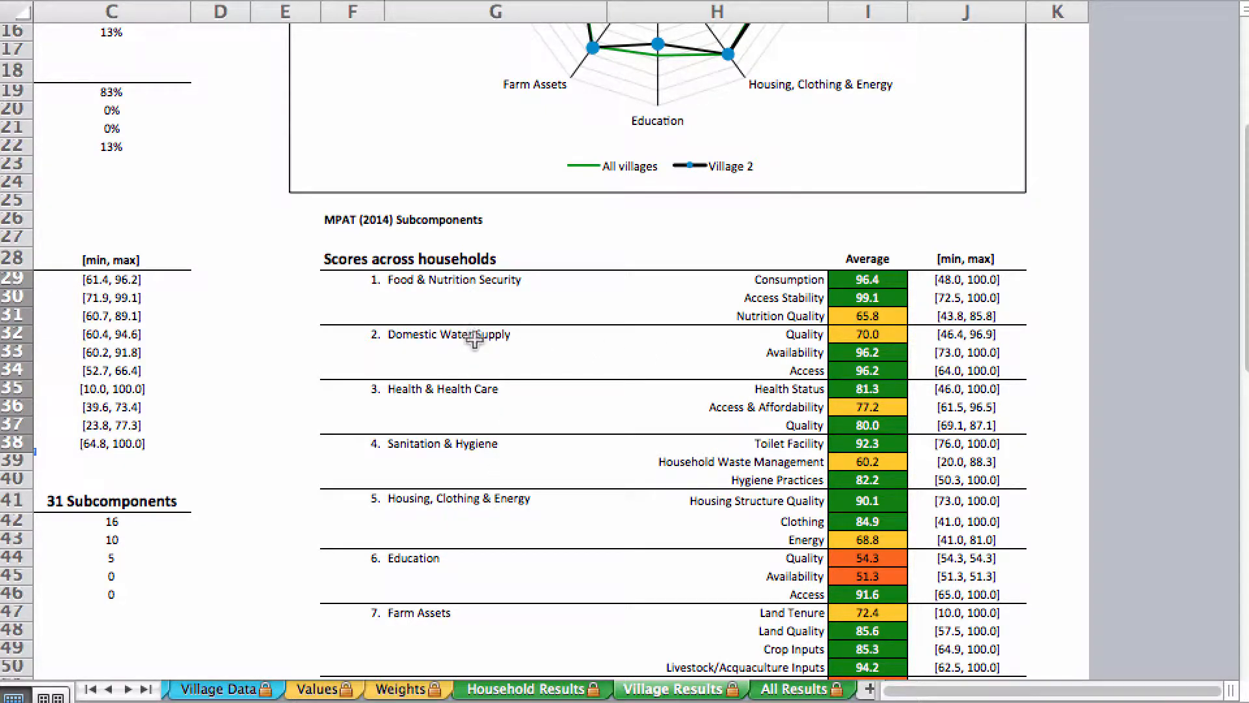
pyautogui.moveTo(803, 328); pyautogui.dragTo(900, 368)
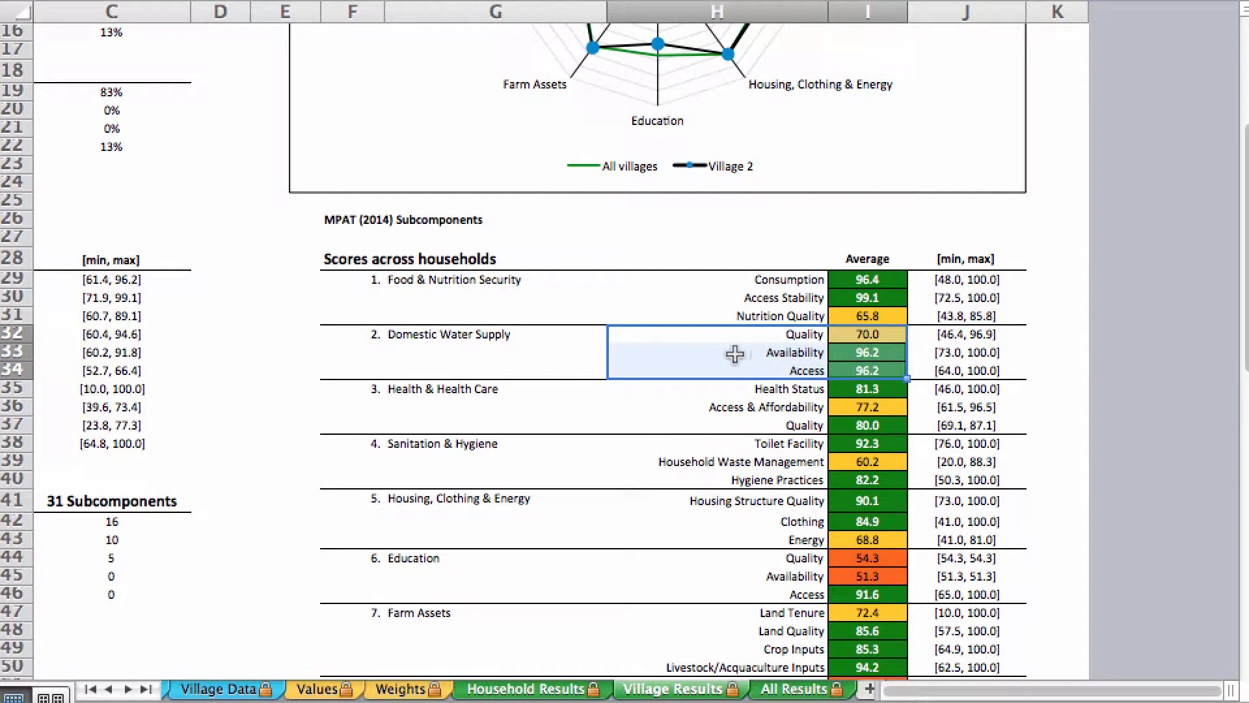
pyautogui.rightClick(737, 326)
pyautogui.click(786, 370)
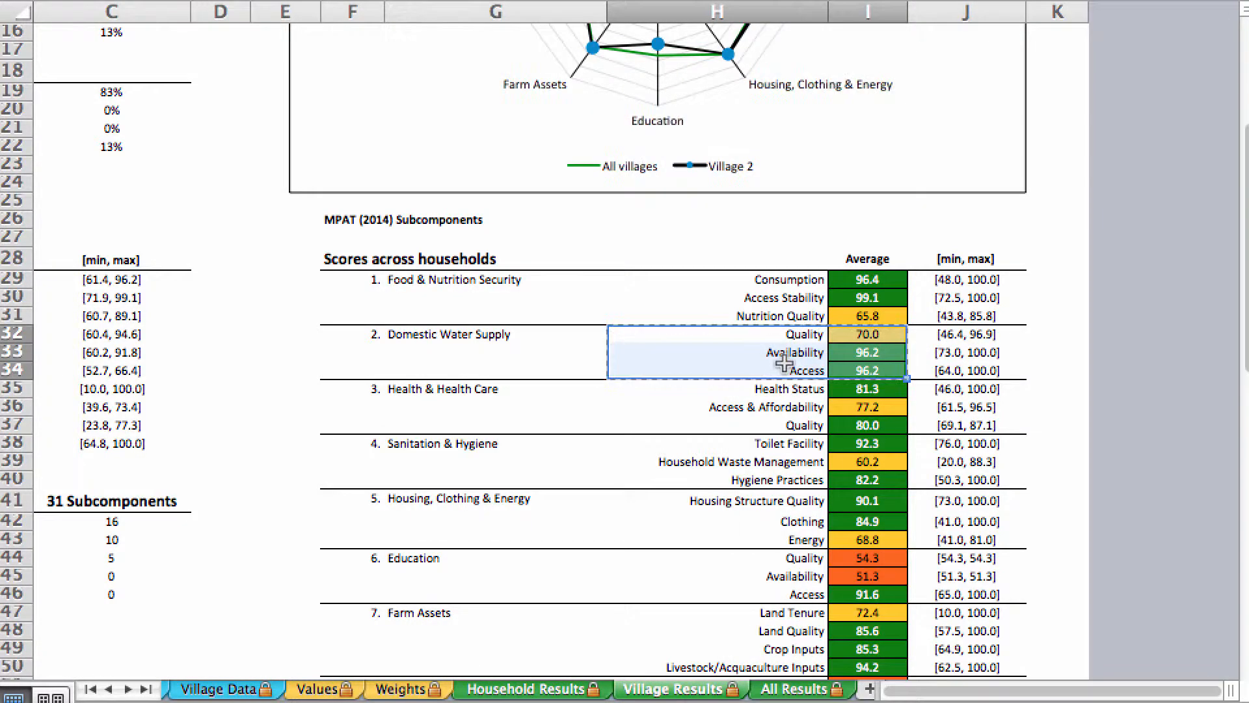
# Switch to the results analysis workbook and paste the copied subcomponents as values only, starting at A25.
pyautogui.click(130, 300)
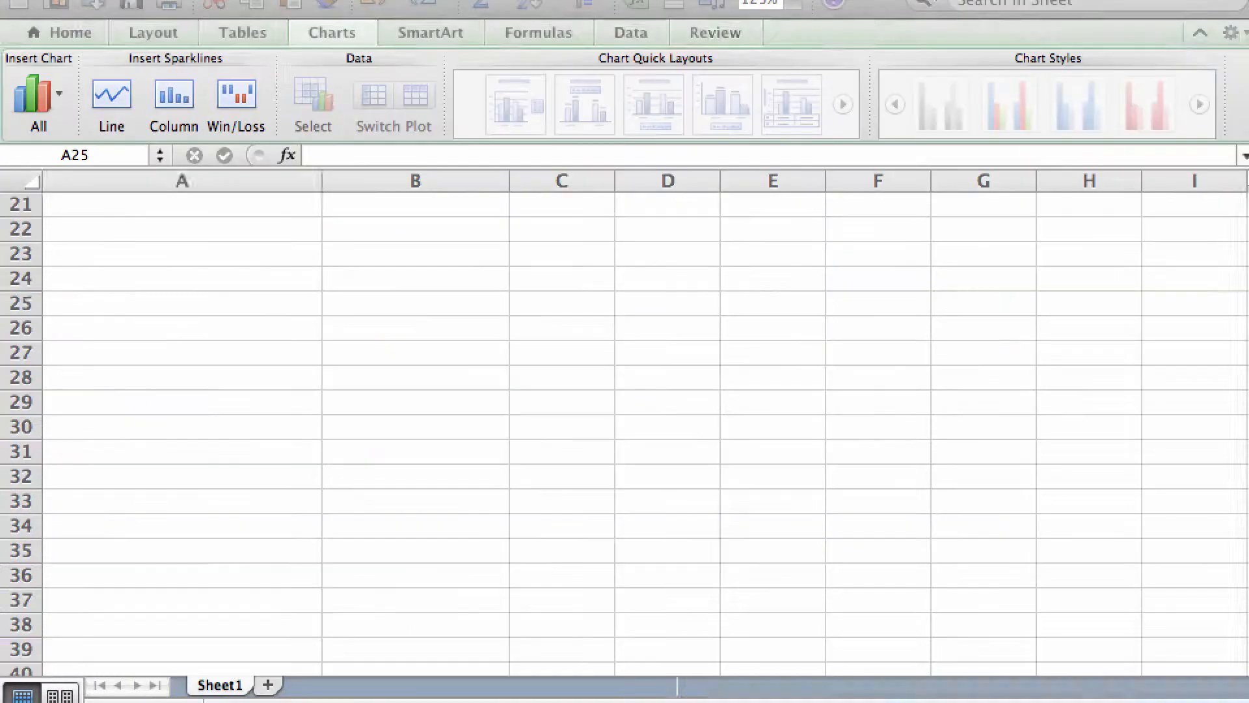
pyautogui.rightClick(135, 304)
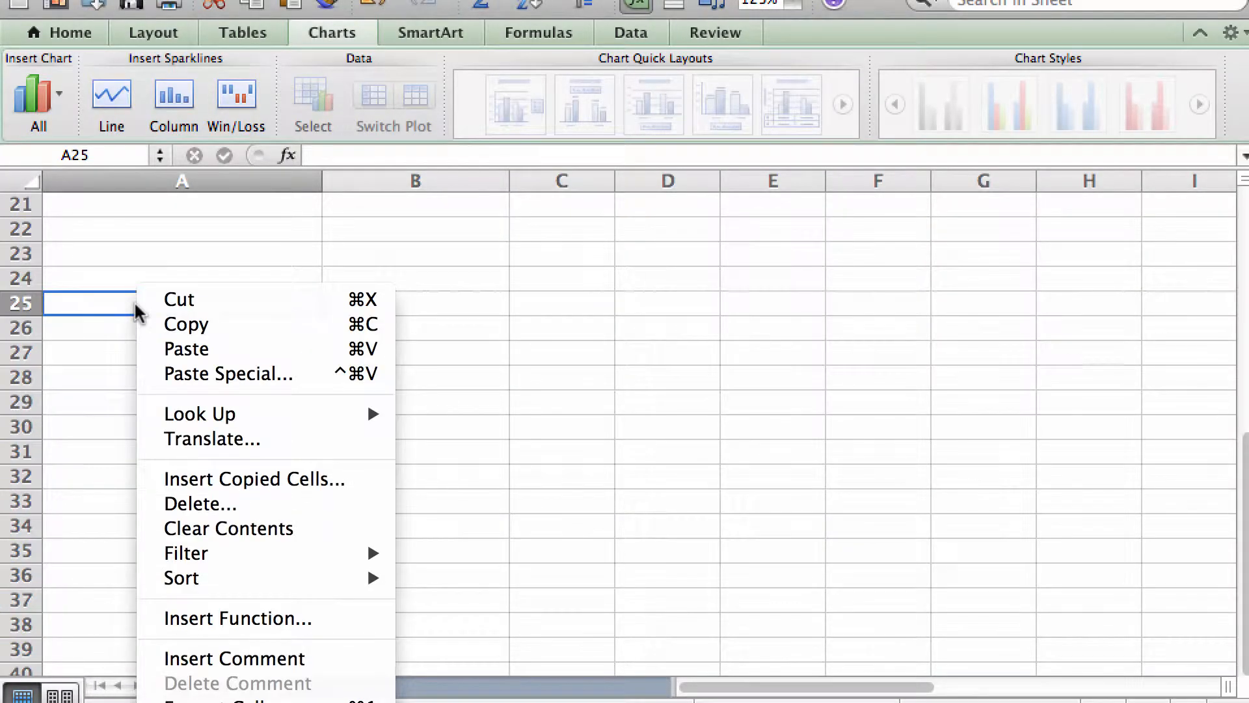
pyautogui.click(206, 372)
pyautogui.click(68, 249)
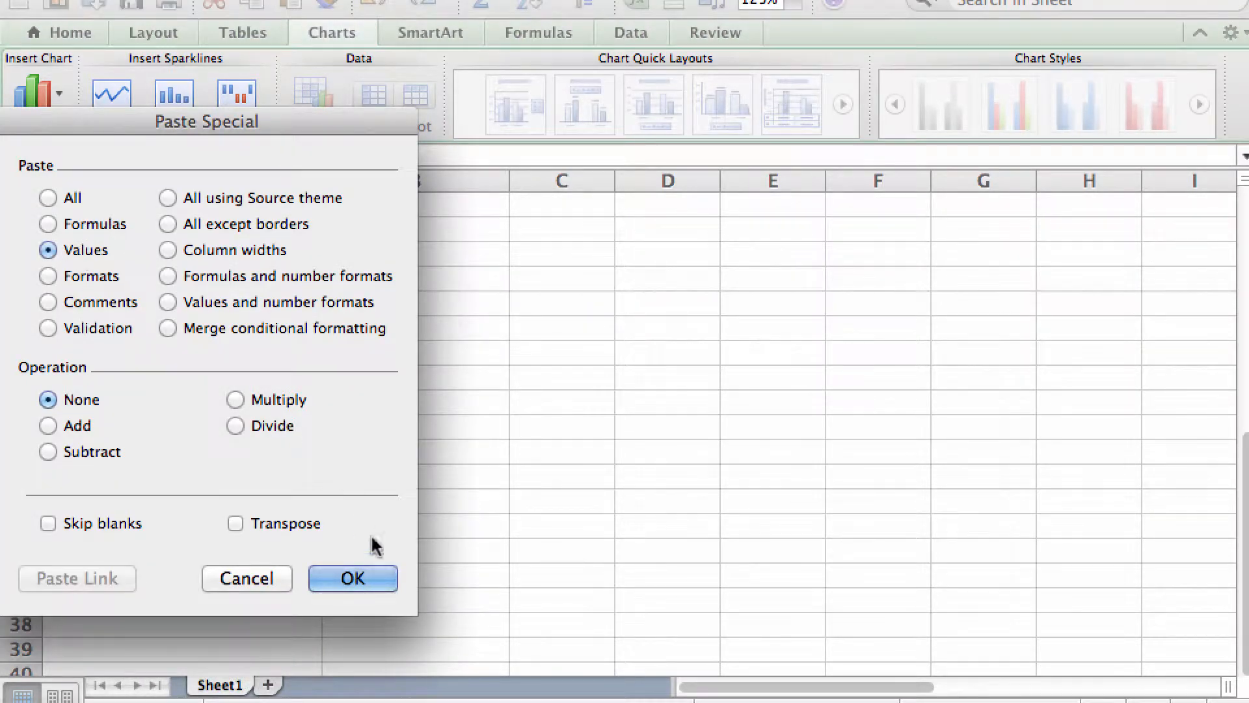
pyautogui.click(364, 576)
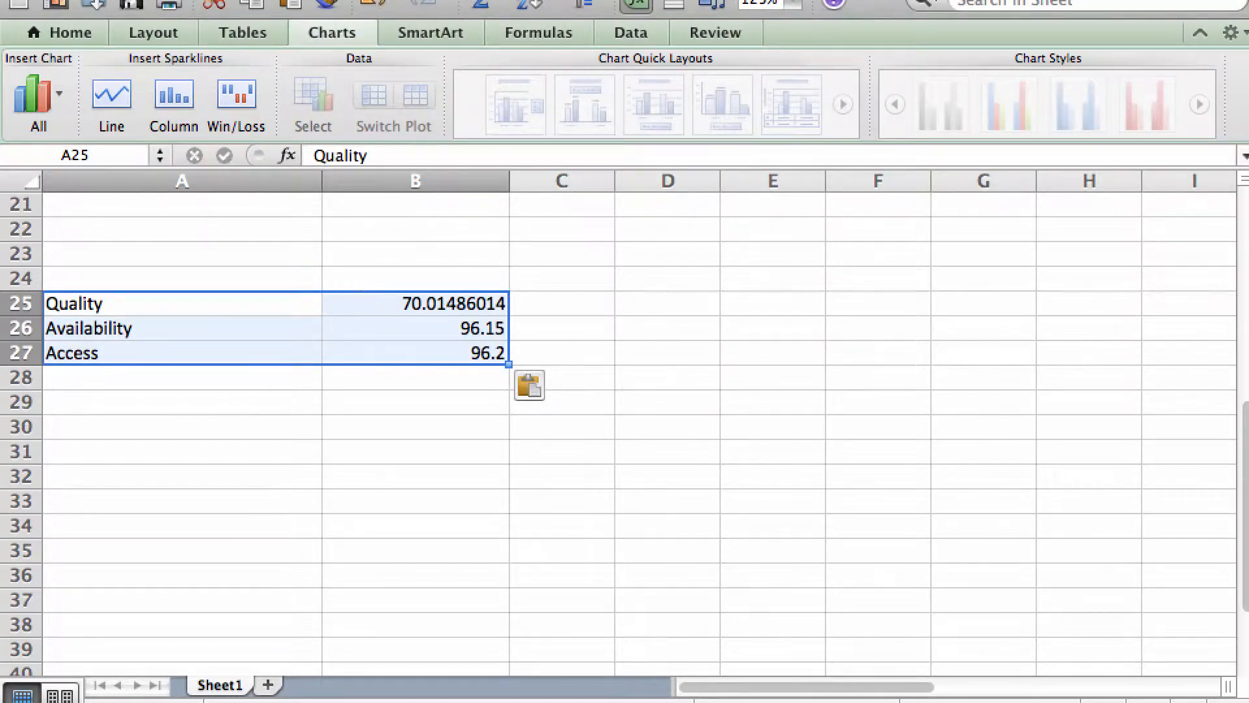
# Switch to the MPAT workbook and check which village the copied subcomponent scores belong to.
pyautogui.rightClick(2, 449)
pyautogui.click(37, 272)
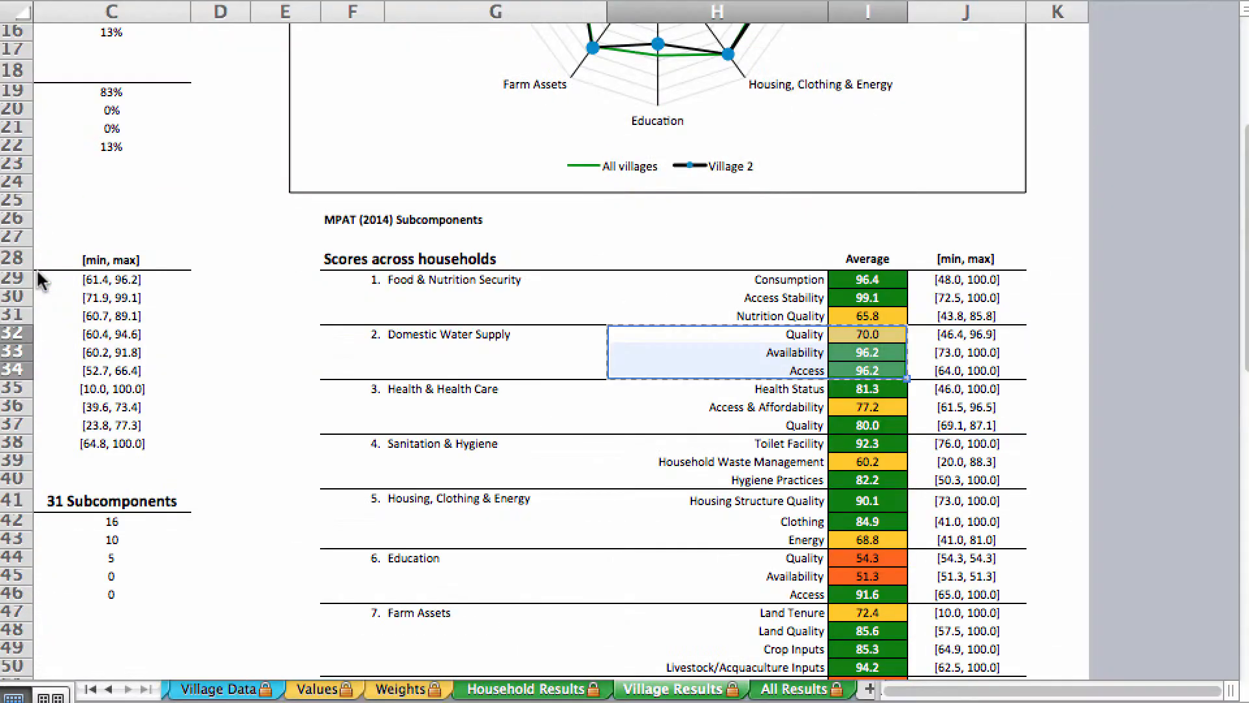
pyautogui.scroll(5, 422, 325)
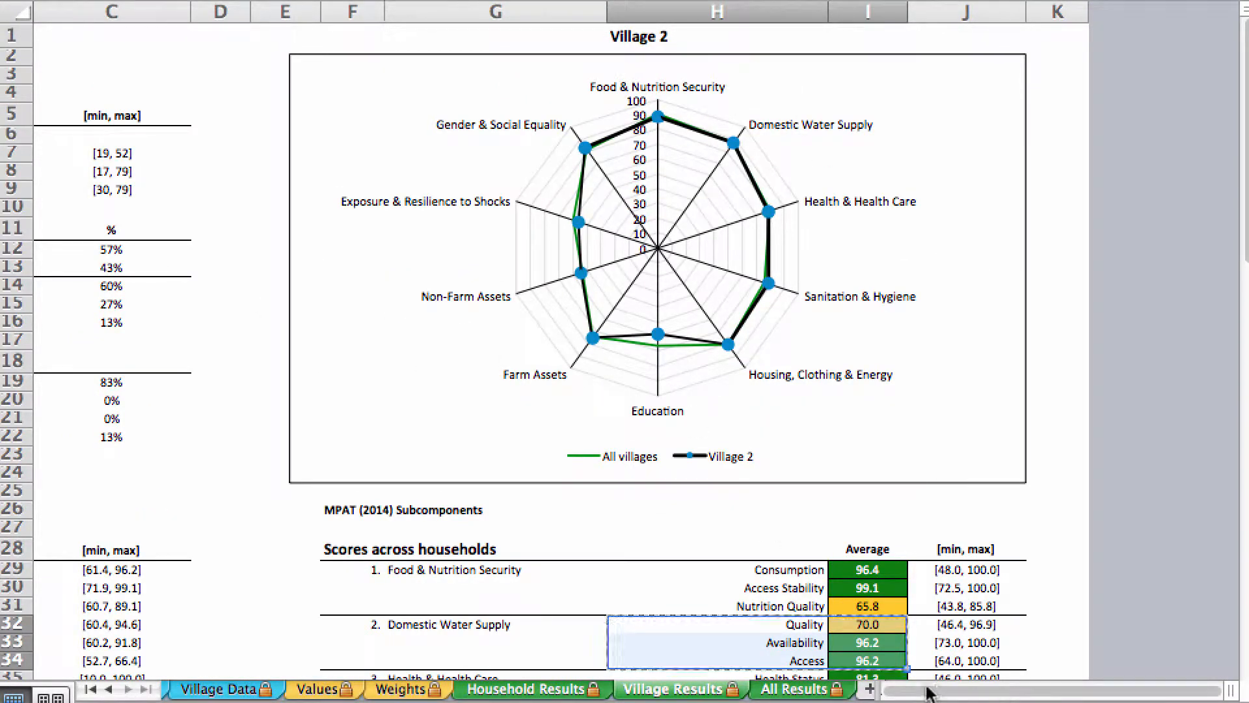
pyautogui.scroll(-6, 240, 145)
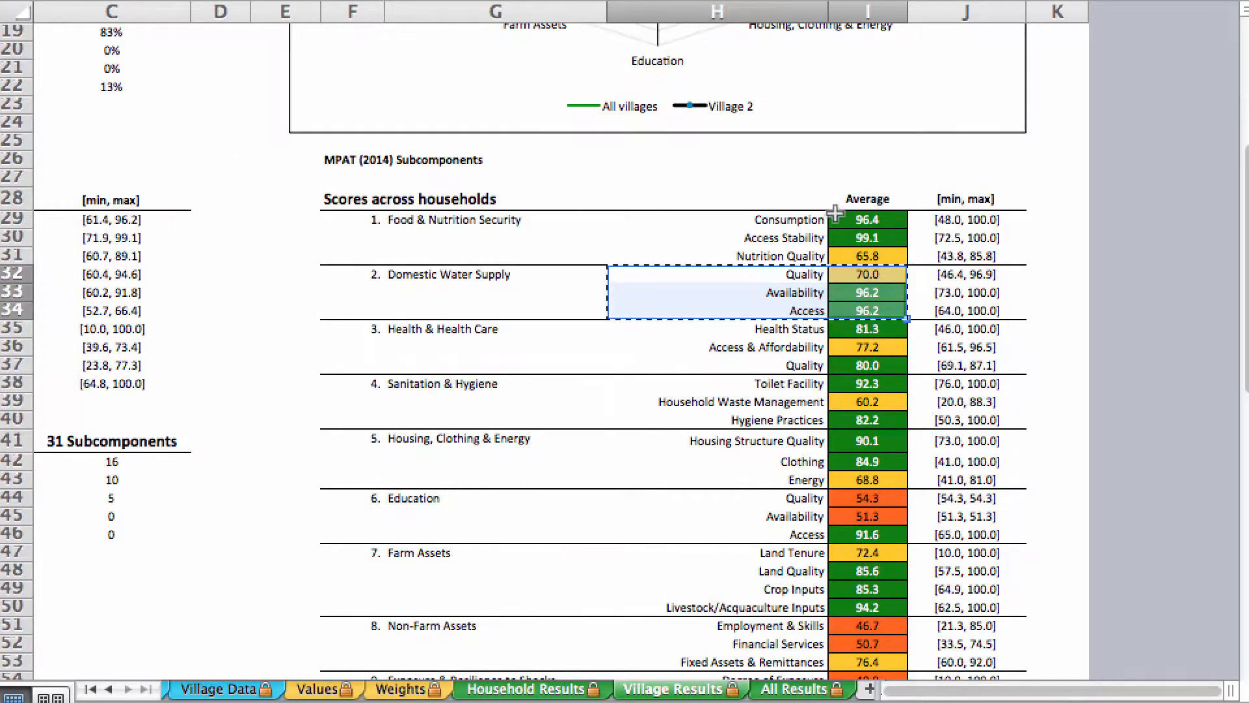
# Return to the results analysis workbook and enter the heading Village 2 in B24 above the pasted scores.
pyautogui.rightClick(0, 449)
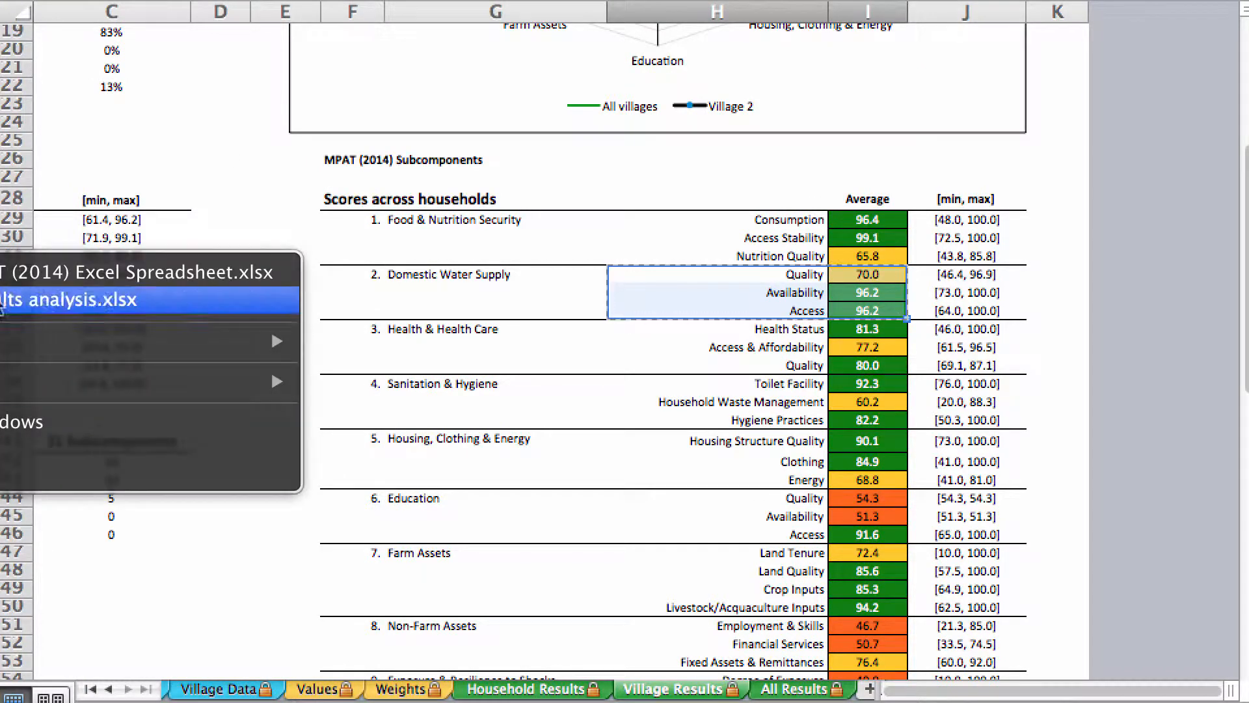
pyautogui.click(3, 300)
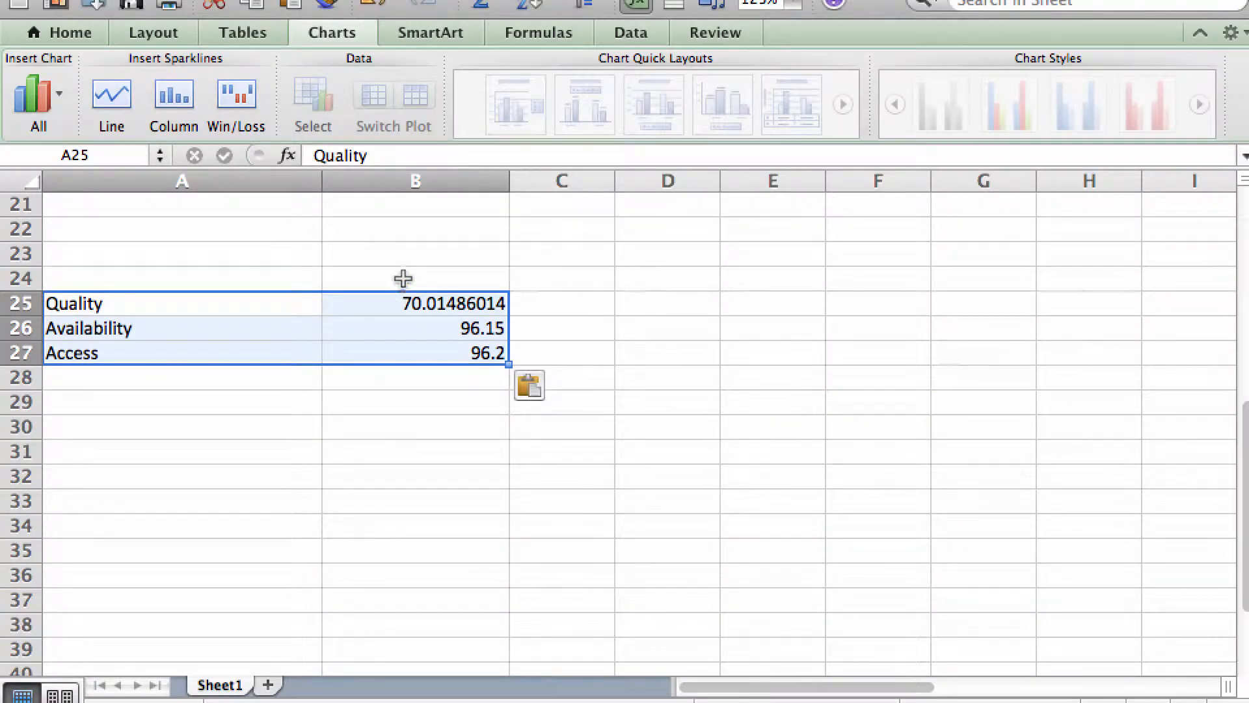
pyautogui.click(416, 279)
pyautogui.write('Village 2')
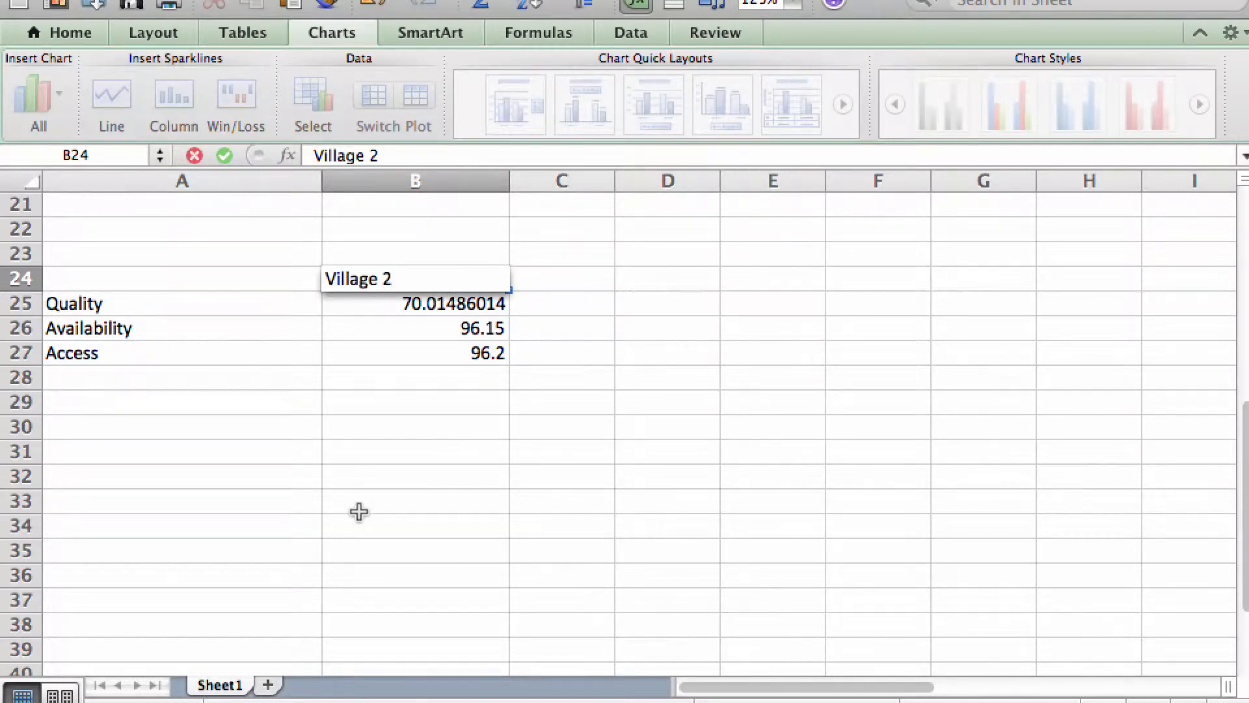
pyautogui.click(539, 296)
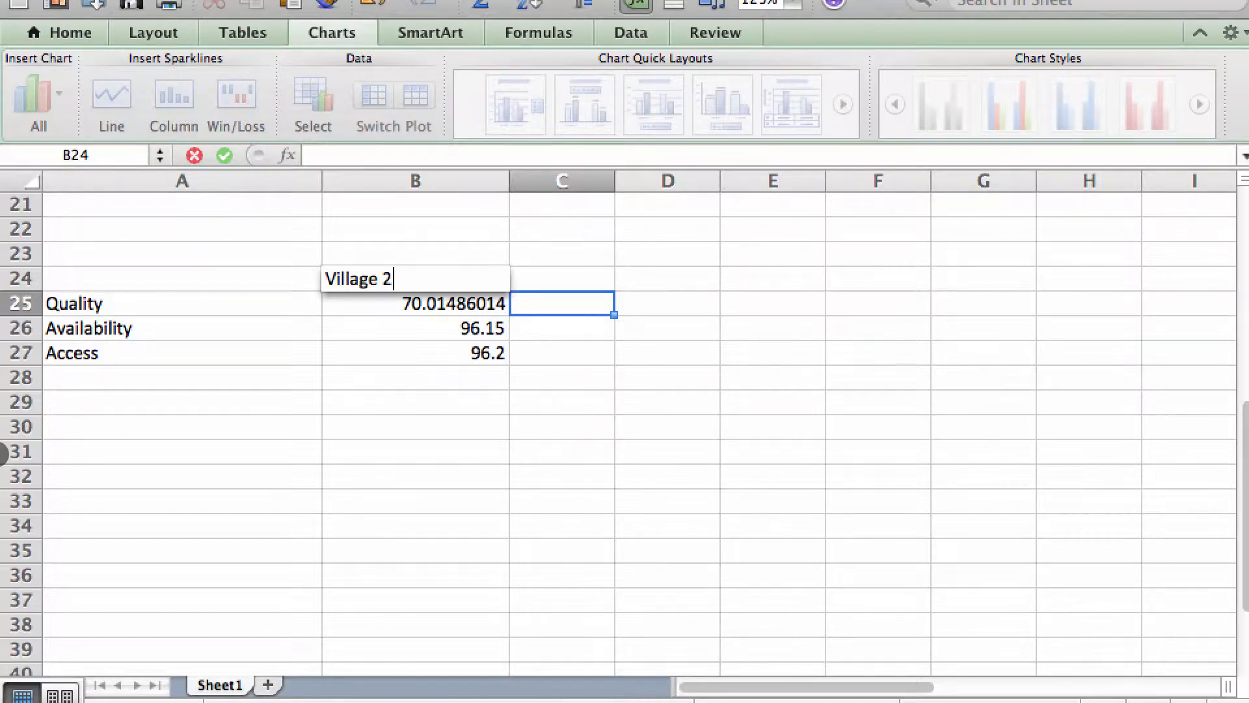
# Switch to the MPAT workbook and set the village selector in B1 of the Village Results sheet to Village 1.
pyautogui.rightClick(2, 453)
pyautogui.click(43, 269)
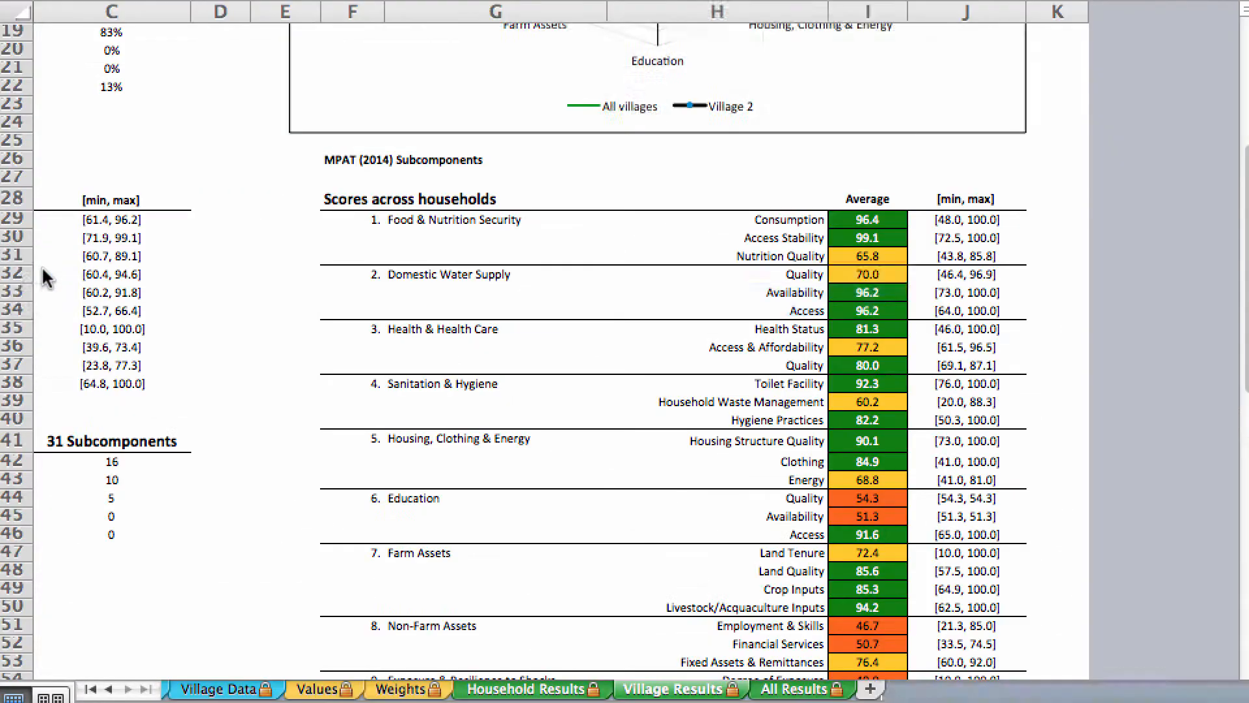
pyautogui.scroll(6, 281, 284)
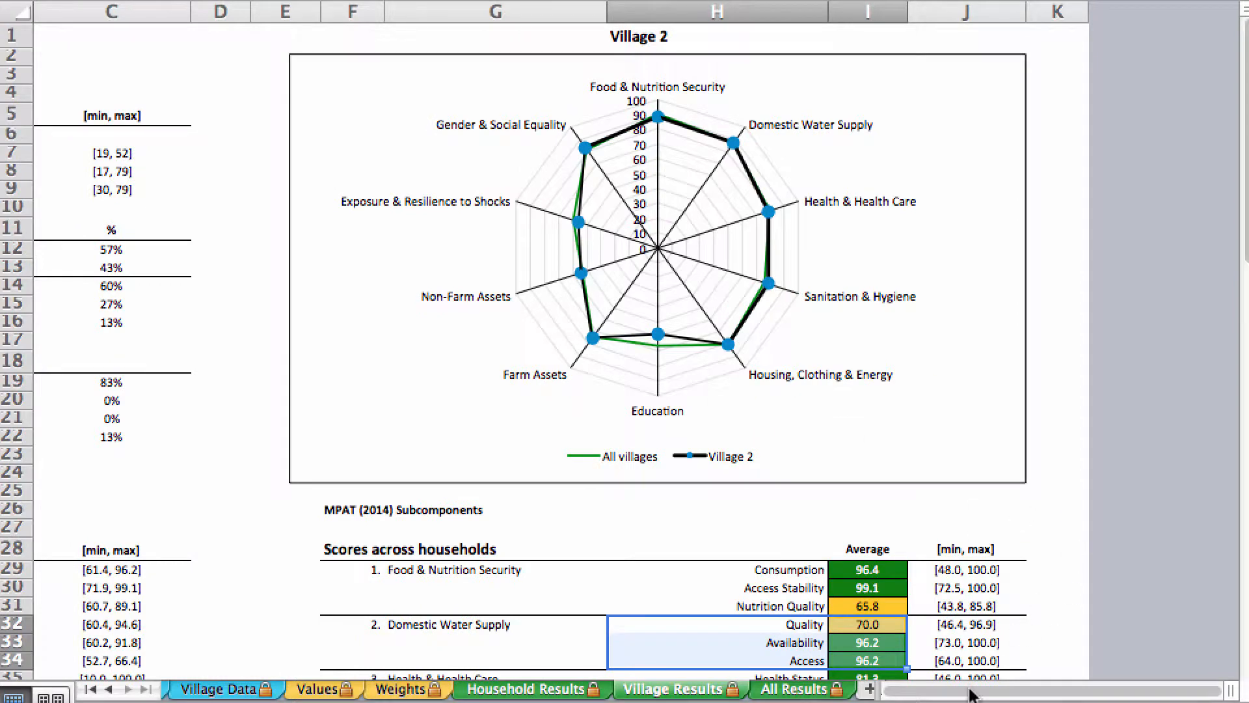
pyautogui.click(175, 35)
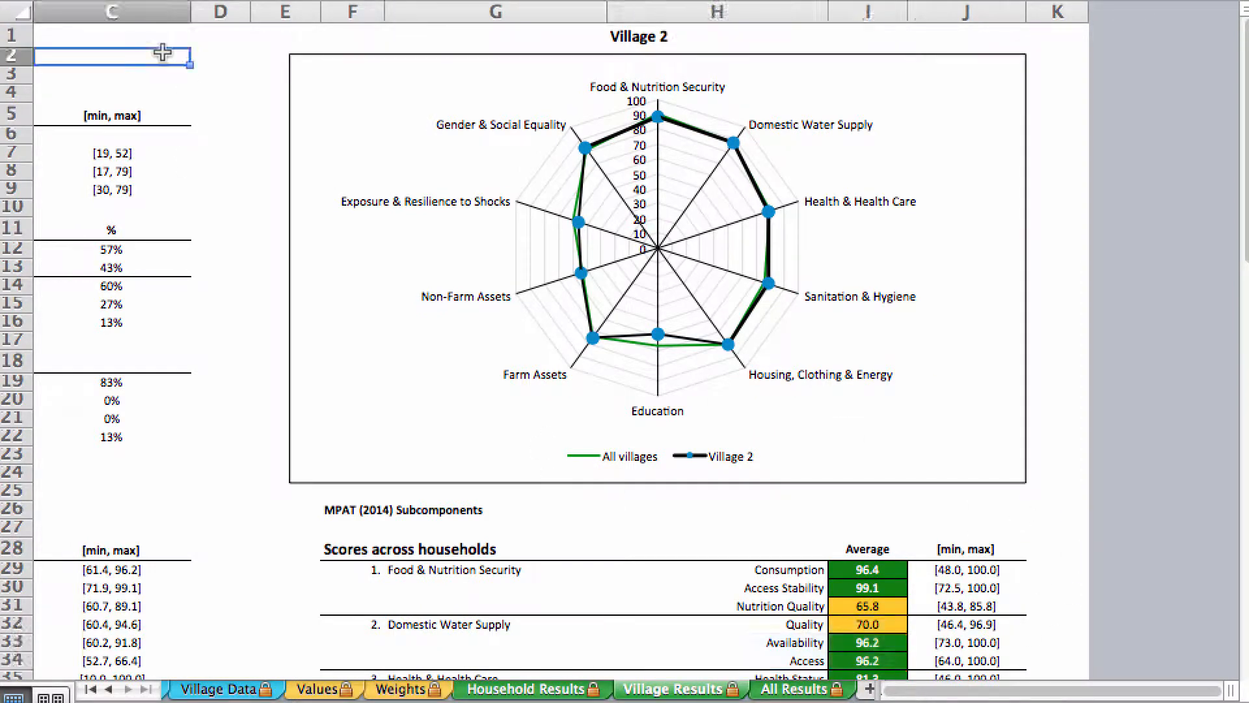
pyautogui.click(163, 52)
pyautogui.press('Up')
pyautogui.press('Left')
pyautogui.press('Left')
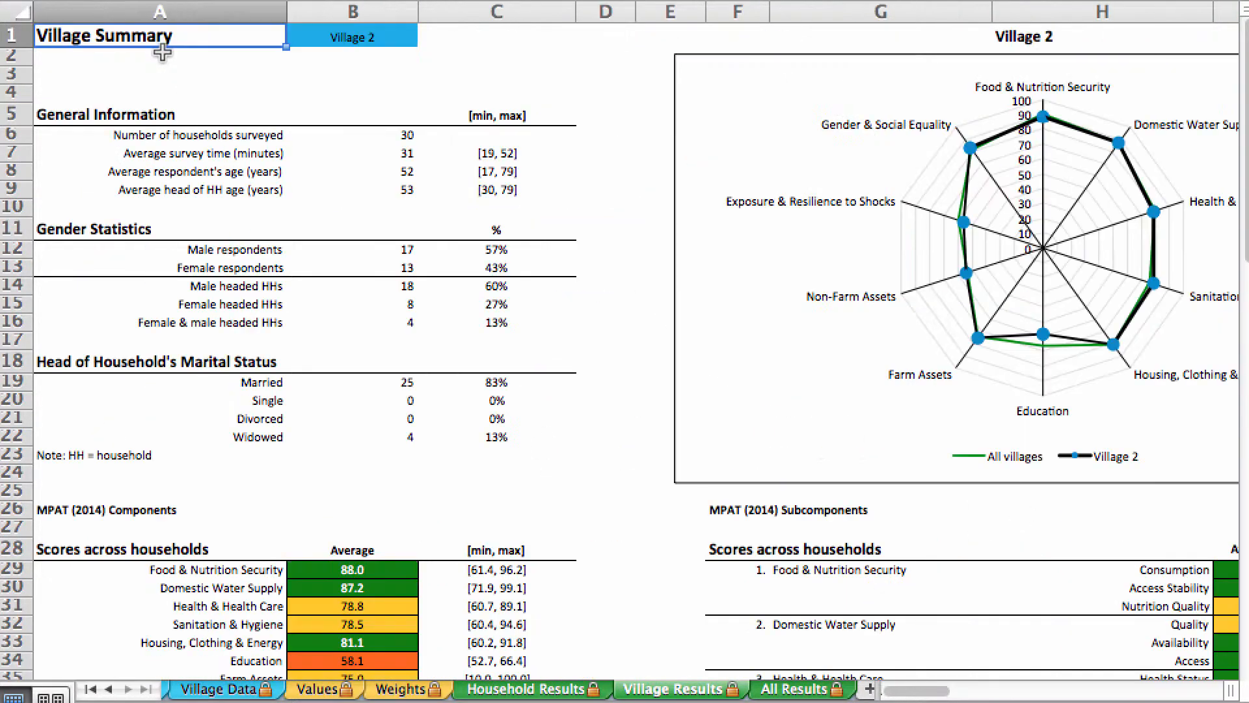
pyautogui.click(399, 36)
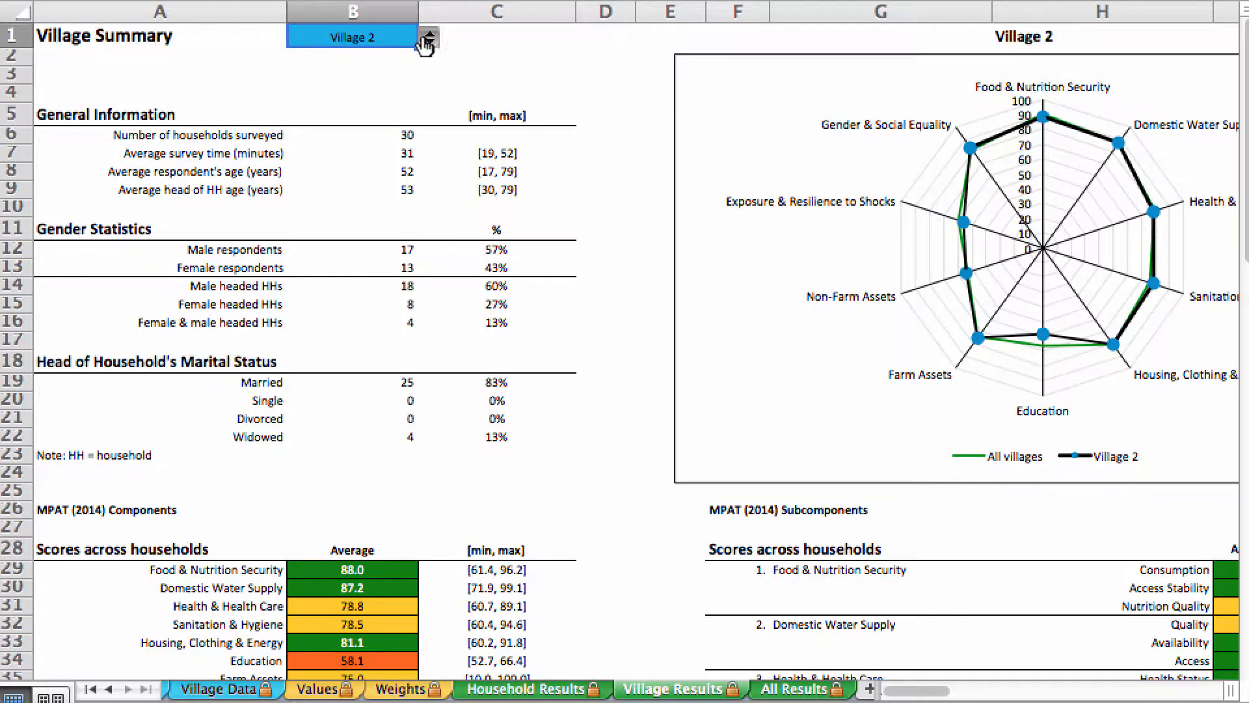
pyautogui.click(429, 37)
pyautogui.click(376, 71)
pyautogui.scroll(-5, 623, 527)
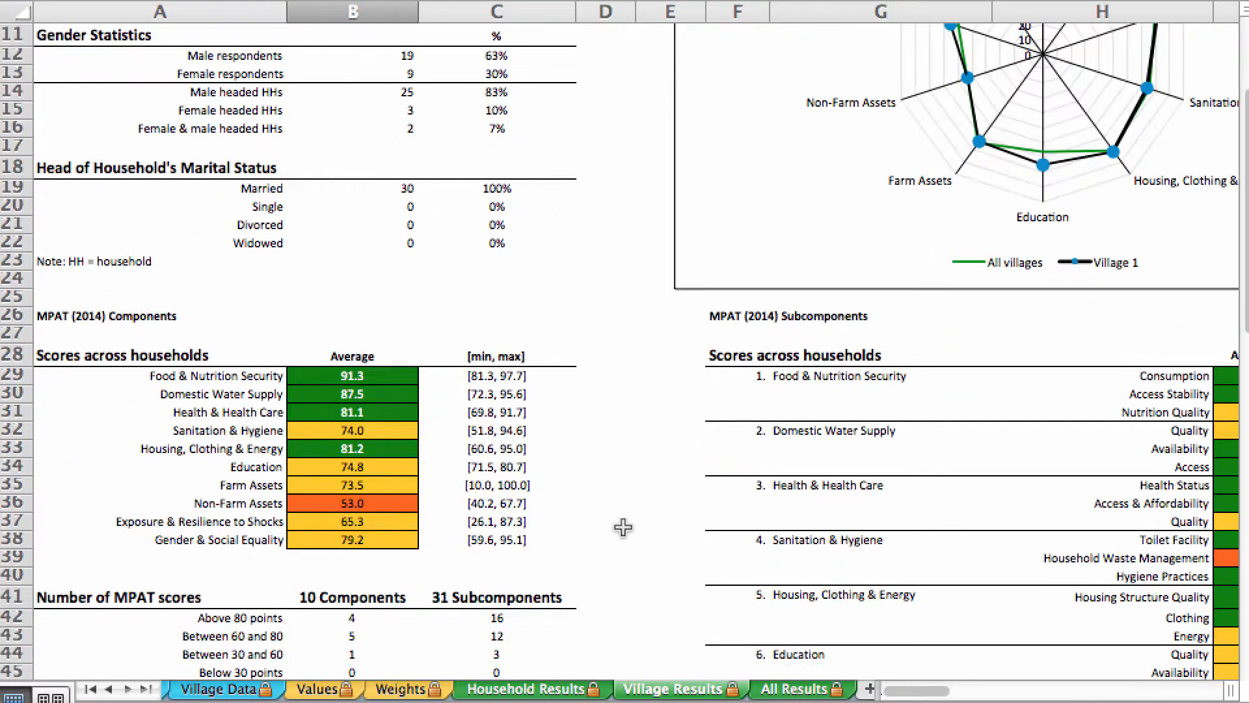
pyautogui.hscroll(5, 624, 351)
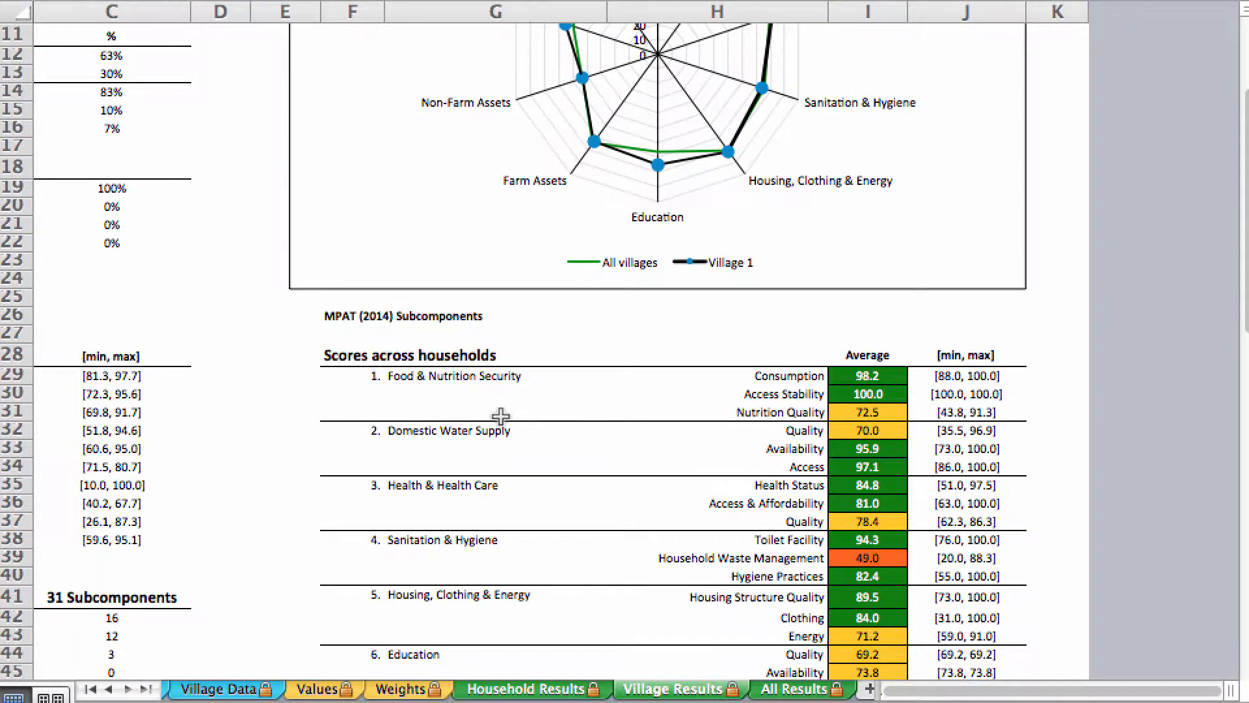
# Copy the Village 1 averages for Domestic Water Supply Quality, Availability and Access, cells I32 to I34.
pyautogui.moveTo(841, 435); pyautogui.dragTo(846, 451)
pyautogui.rightClick(853, 463)
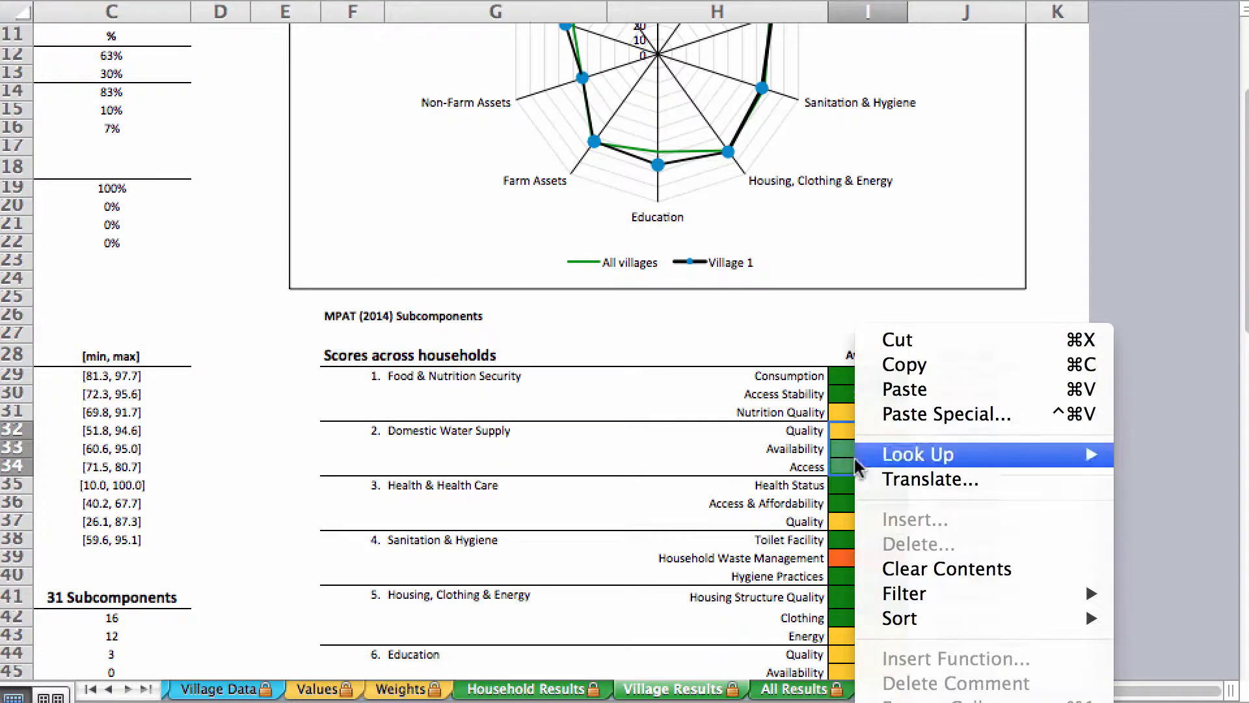
pyautogui.click(938, 364)
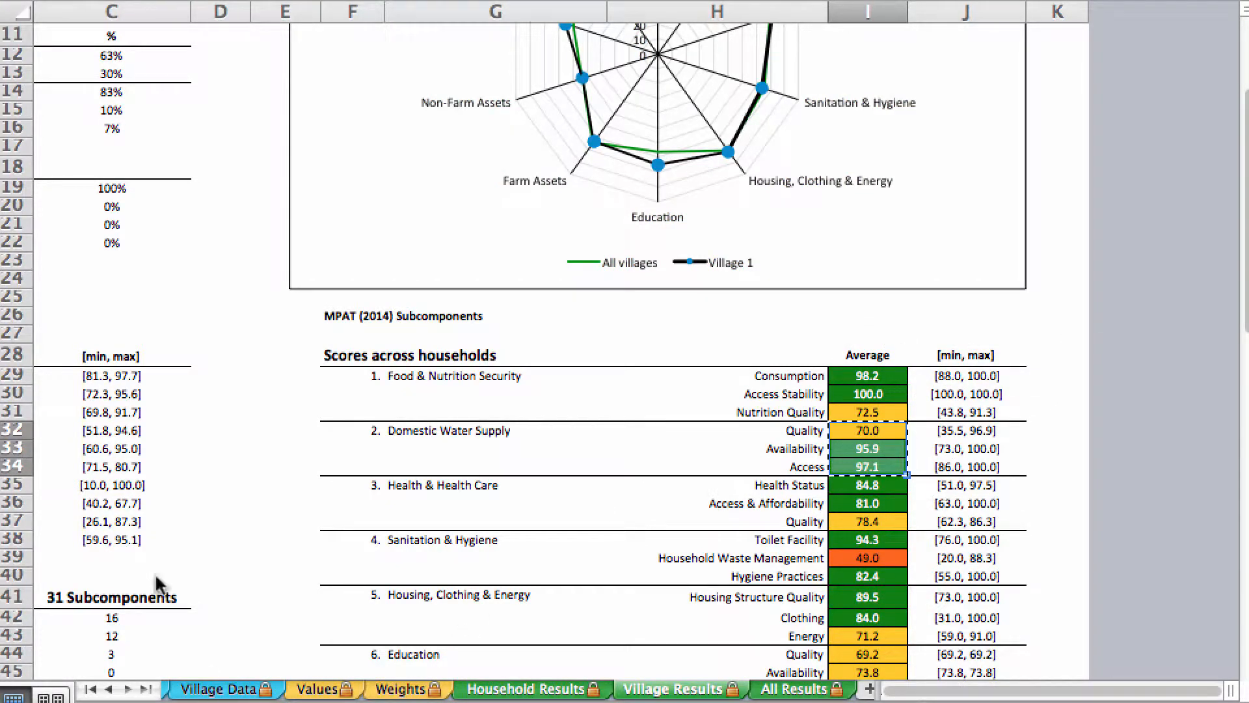
# Switch to the results analysis workbook and paste the copied Village 1 scores as values only, starting at C25.
pyautogui.rightClick(1, 445)
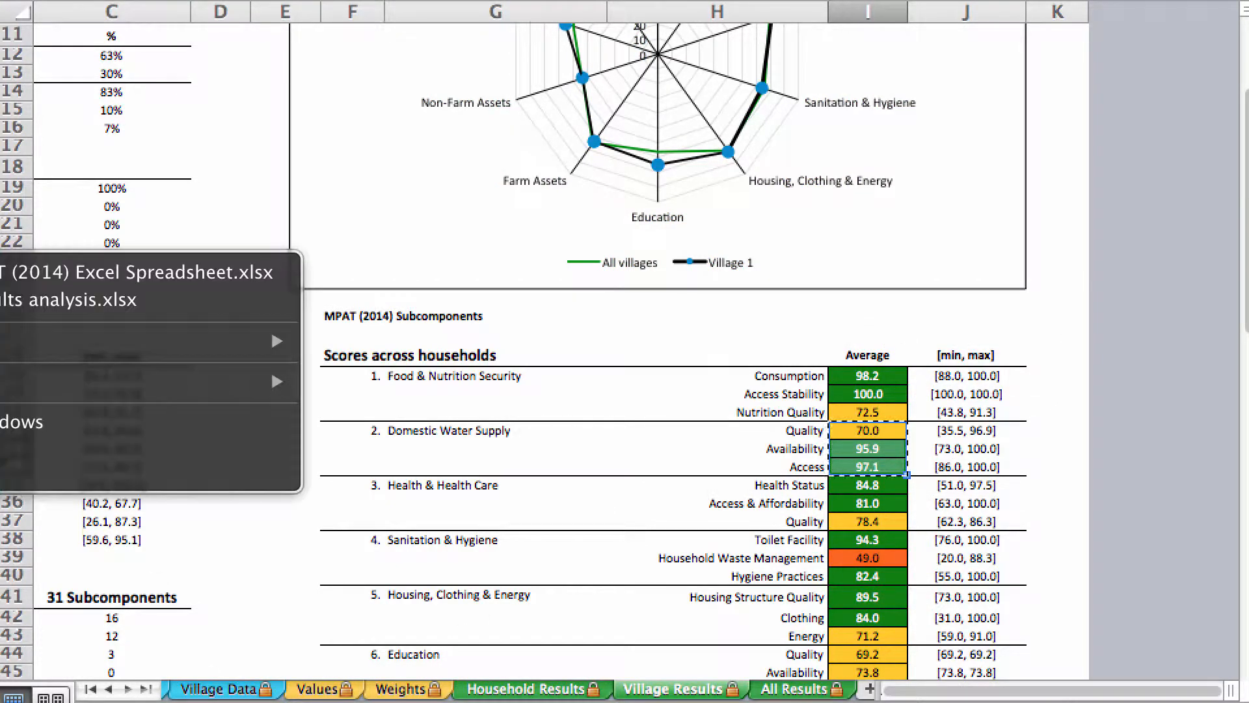
pyautogui.click(34, 303)
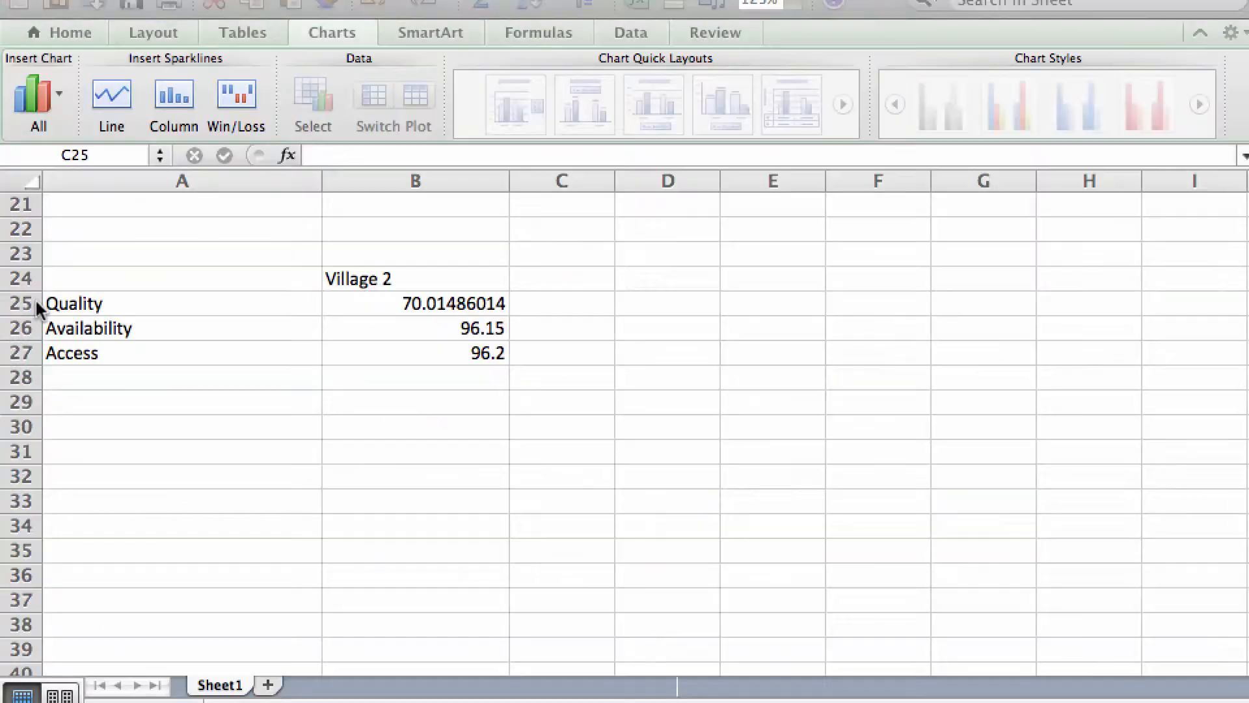
pyautogui.rightClick(568, 316)
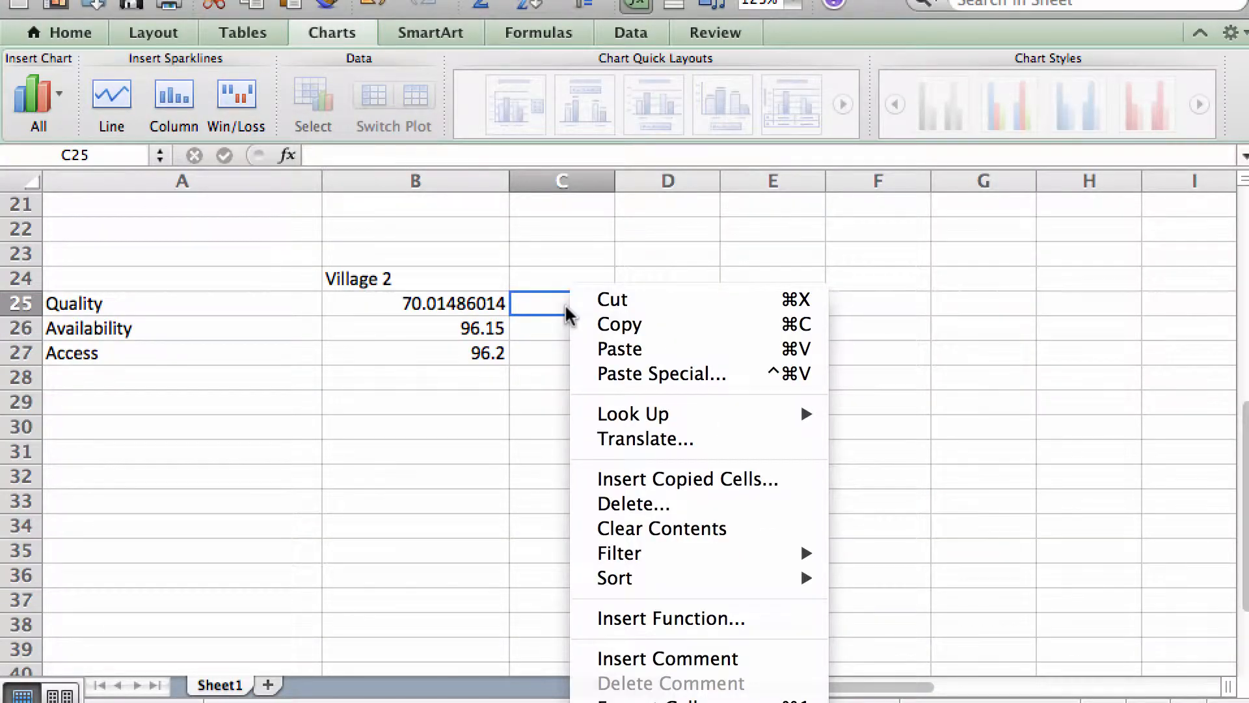
pyautogui.click(605, 374)
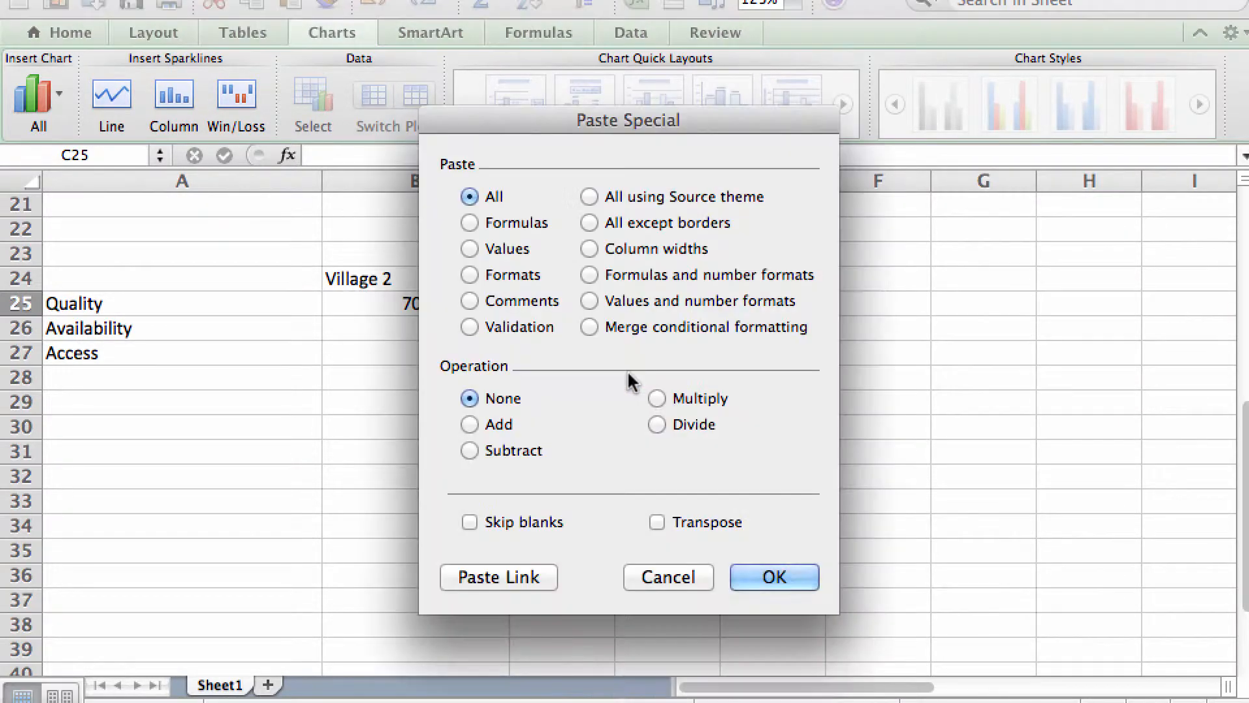
pyautogui.click(506, 250)
pyautogui.click(758, 572)
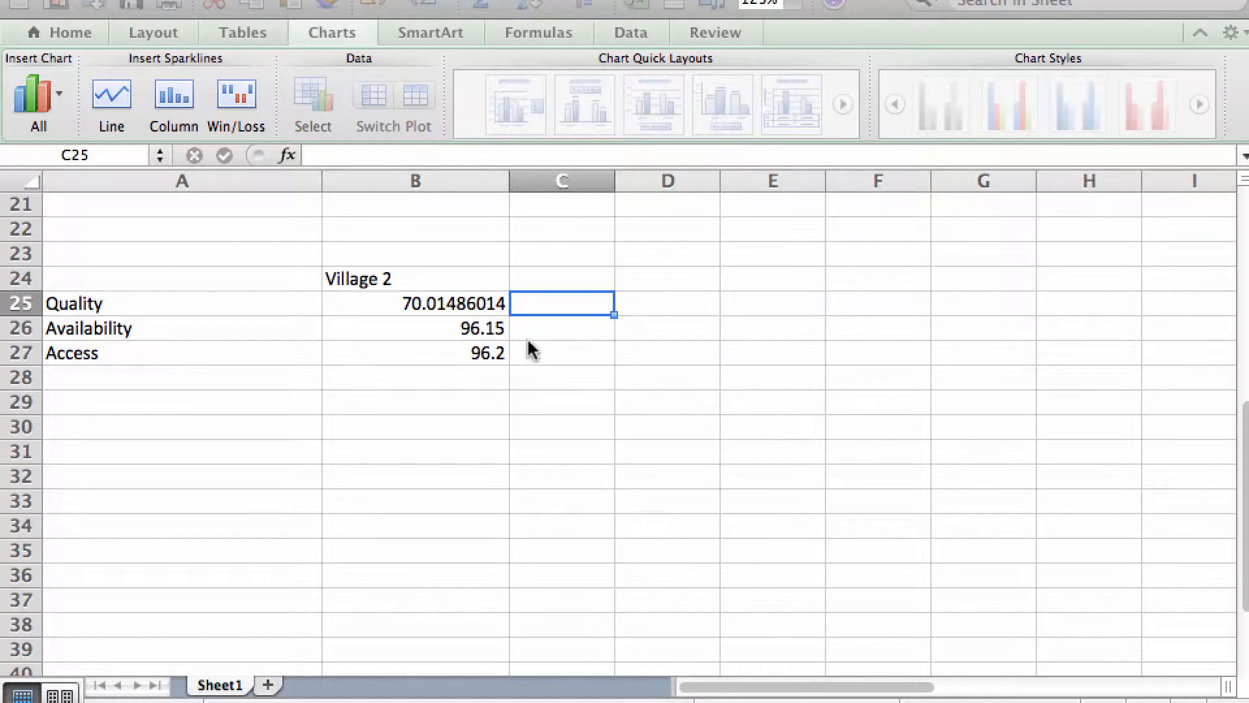
pyautogui.press('super+v')
# Enter the heading Village 1 in C24 above the pasted scores.
pyautogui.click(557, 273)
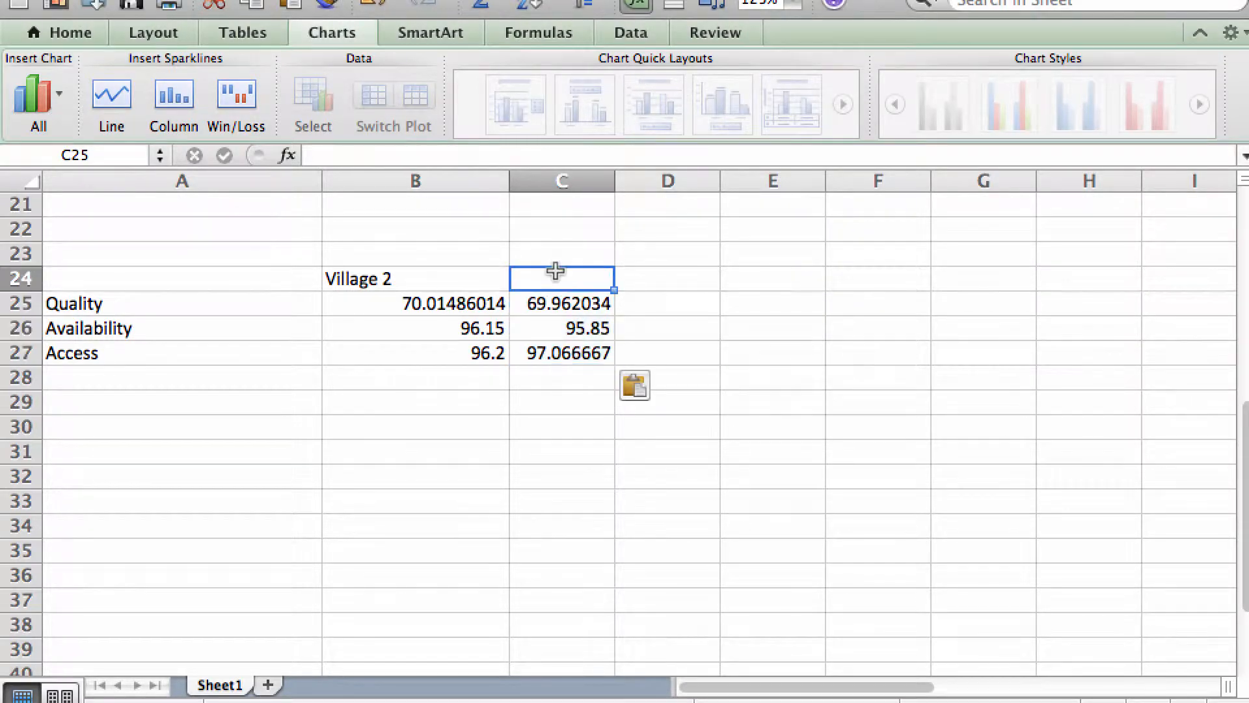
pyautogui.write('Vlllage 1')
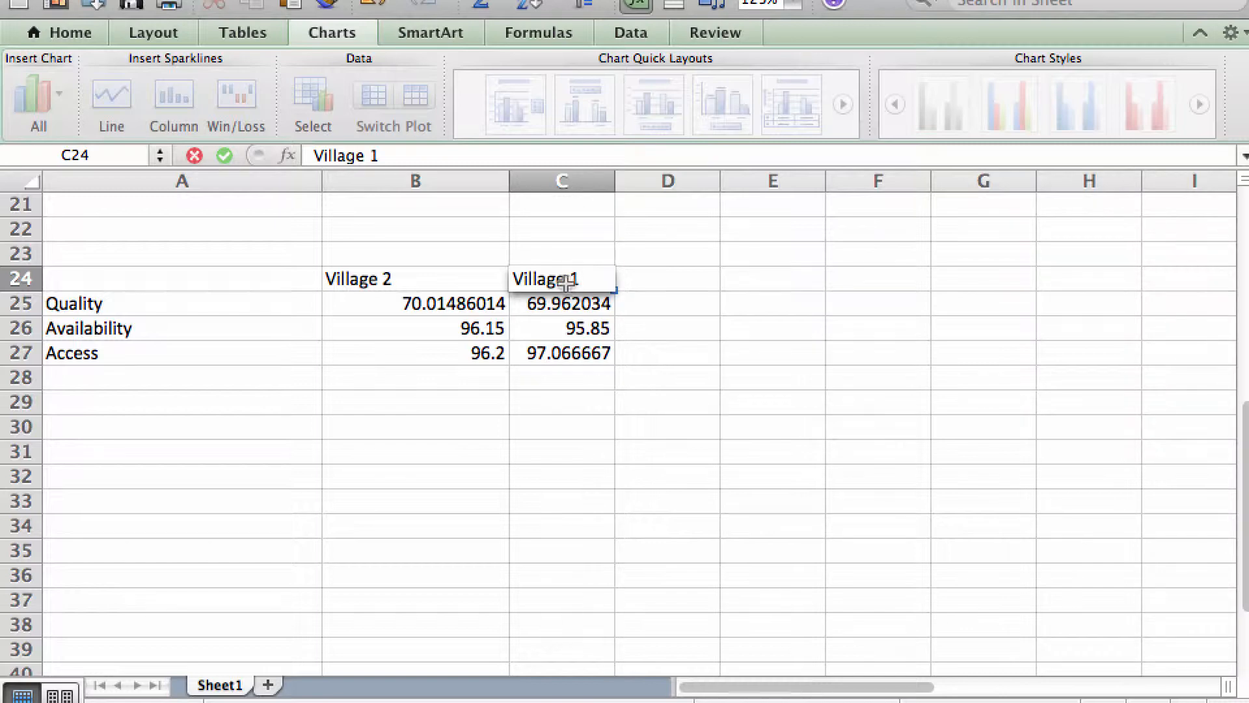
pyautogui.click(499, 474)
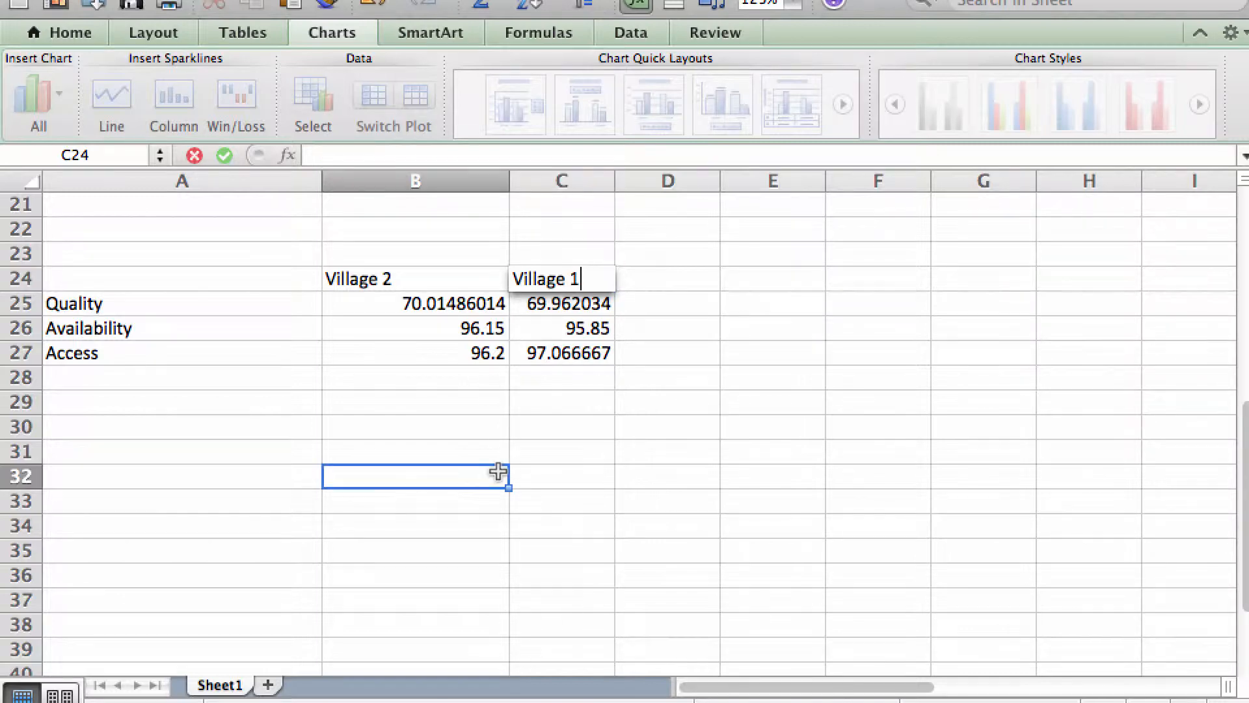
# Format the scores of both villages in B25:C27 as Number with 1 decimal place.
pyautogui.moveTo(595, 354); pyautogui.dragTo(434, 306)
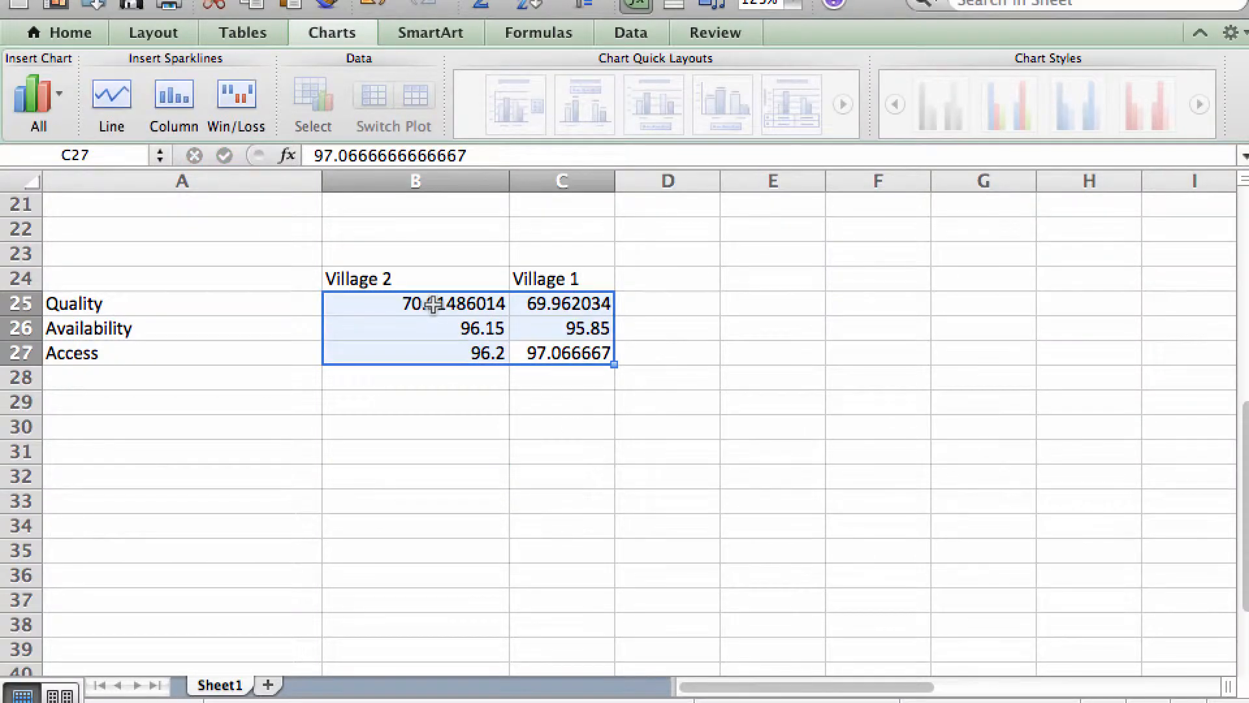
pyautogui.rightClick(429, 294)
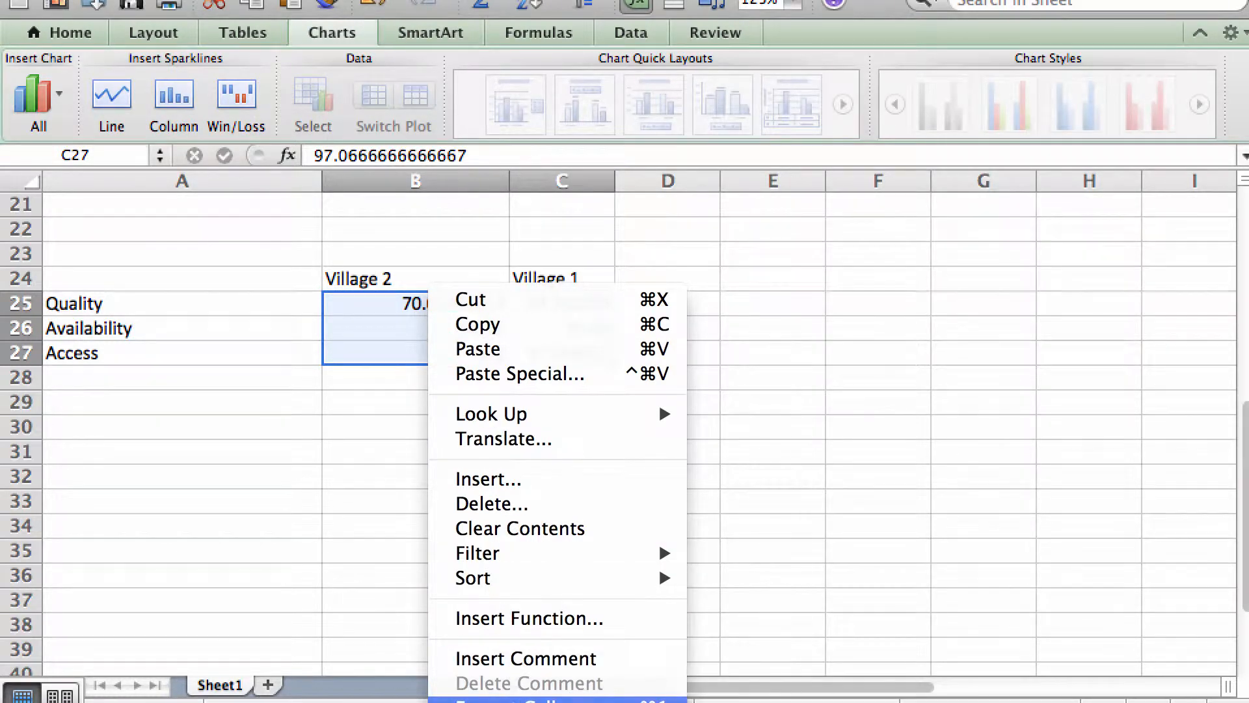
pyautogui.click(513, 699)
pyautogui.moveTo(463, 134); pyautogui.dragTo(497, 45)
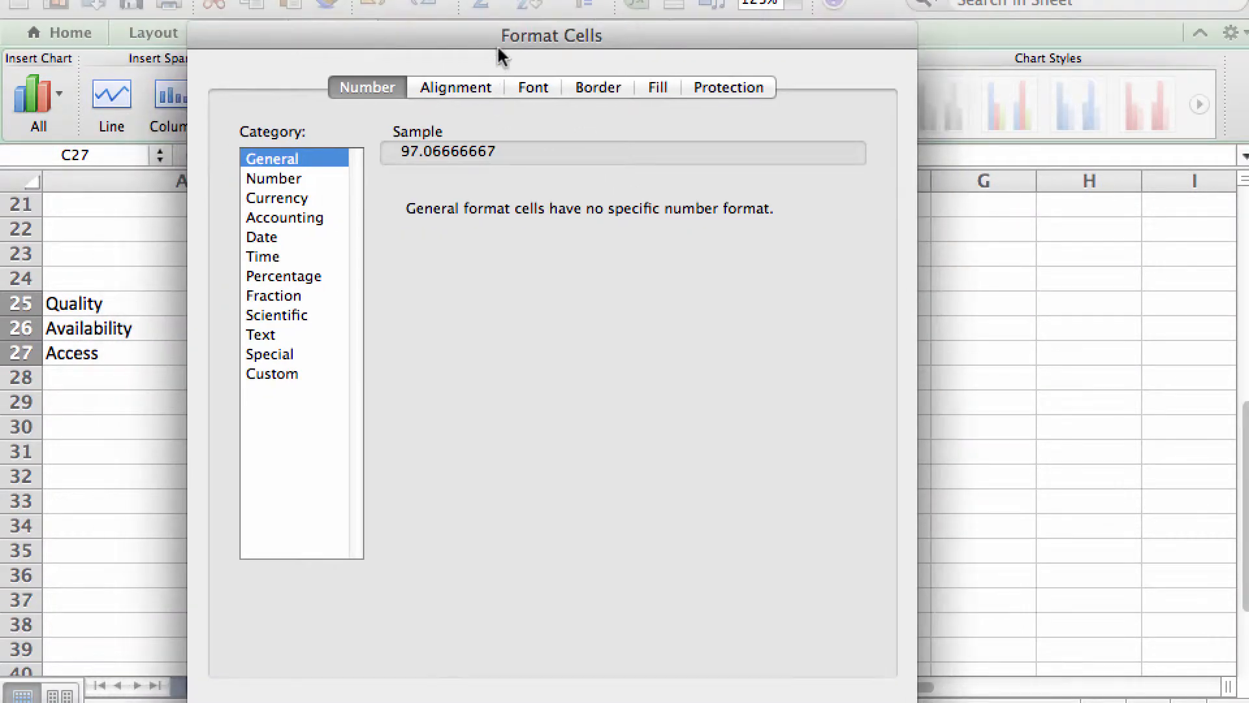
pyautogui.click(272, 179)
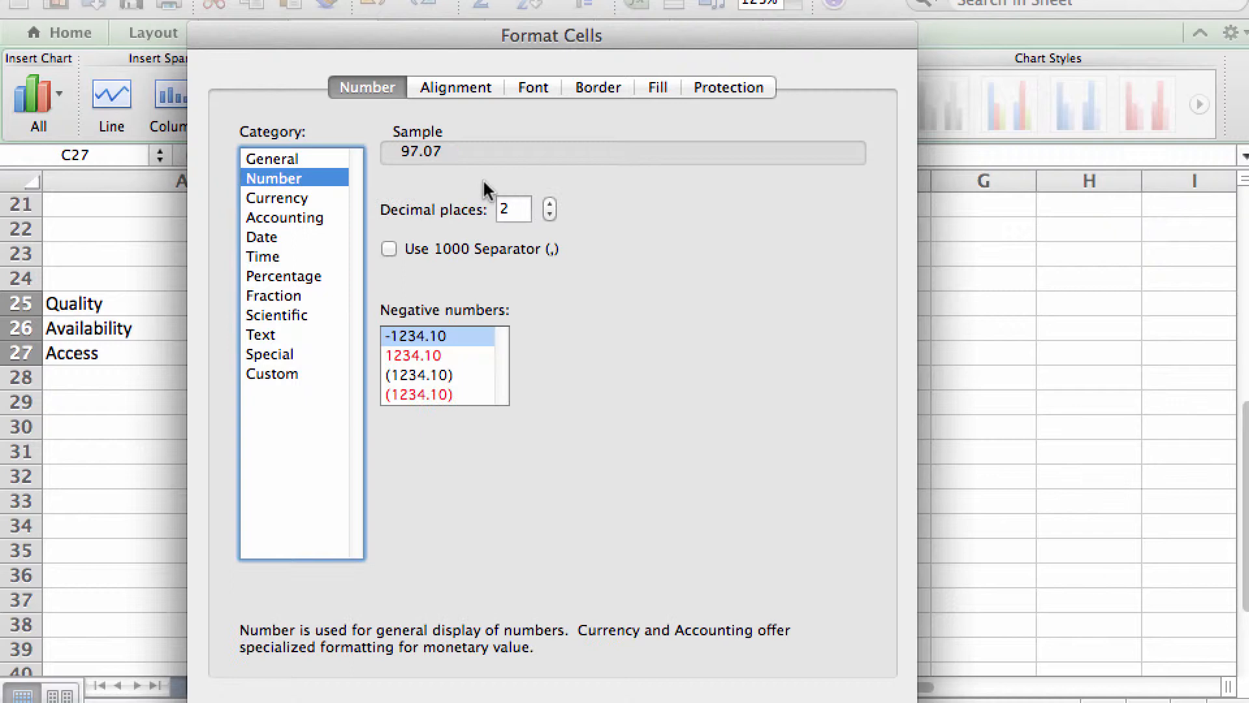
pyautogui.click(550, 214)
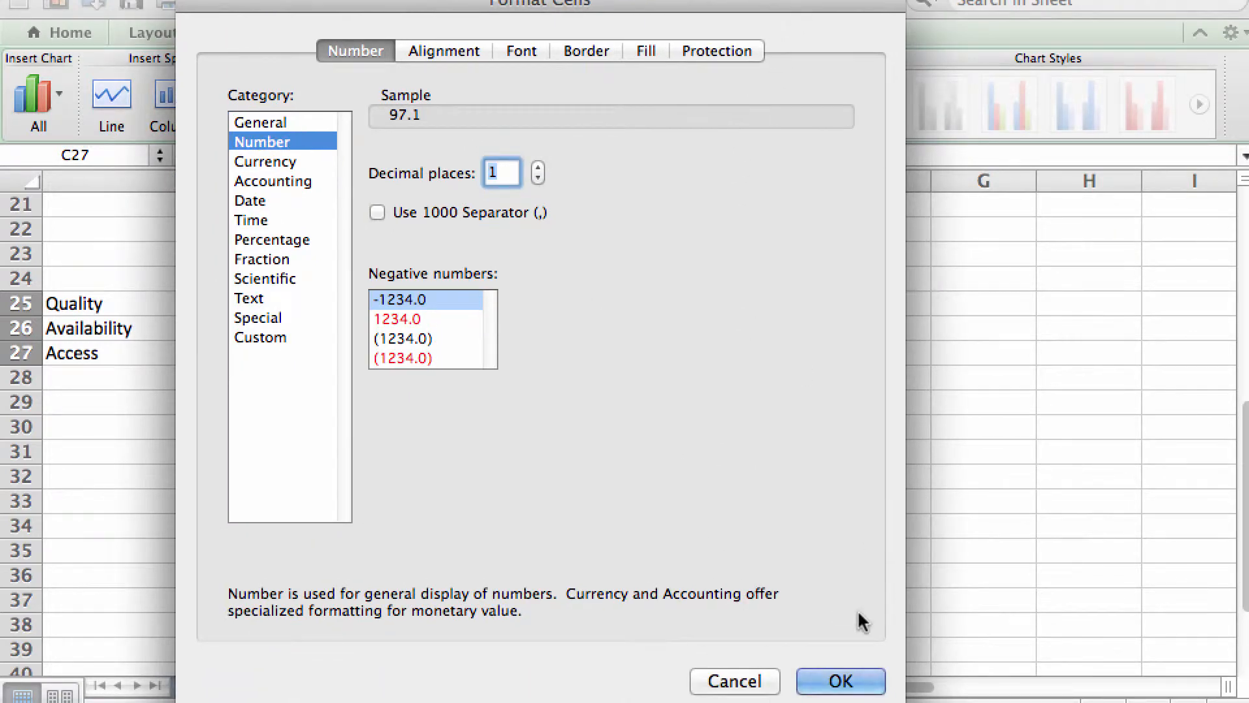
pyautogui.click(846, 677)
pyautogui.click(537, 514)
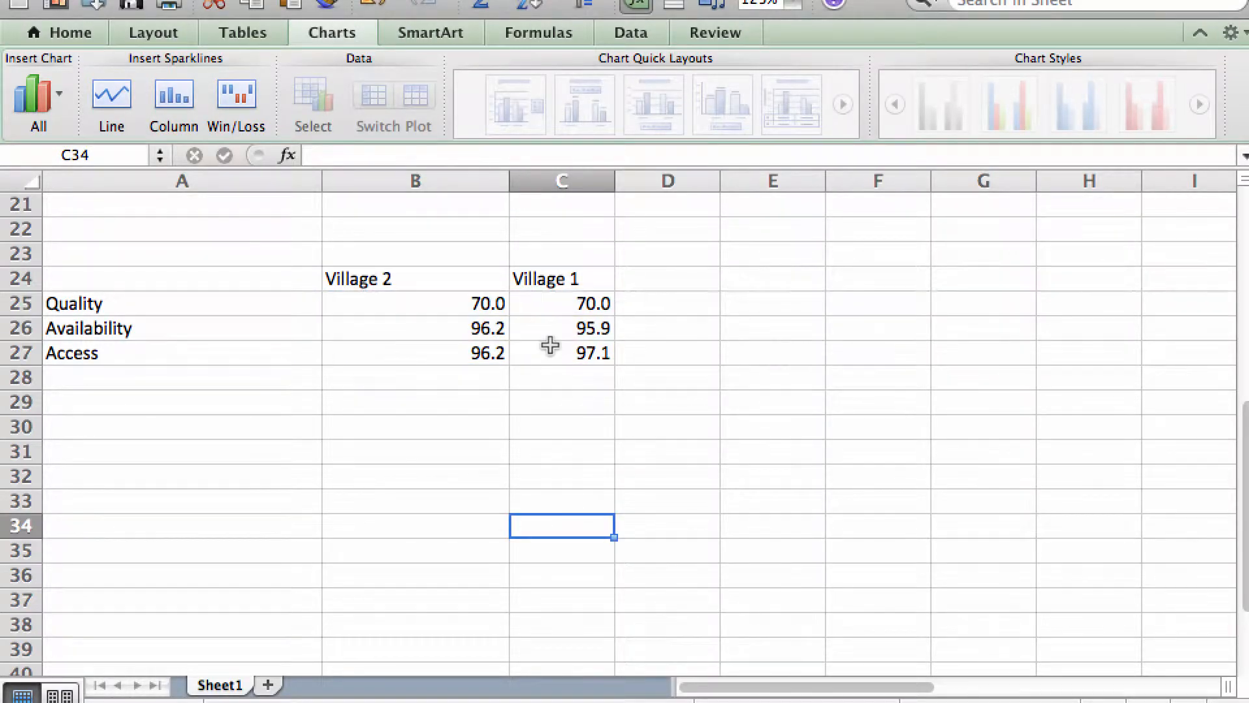
# Insert a clustered column chart from the subcomponent table in A24:C27.
pyautogui.moveTo(578, 355); pyautogui.dragTo(154, 288)
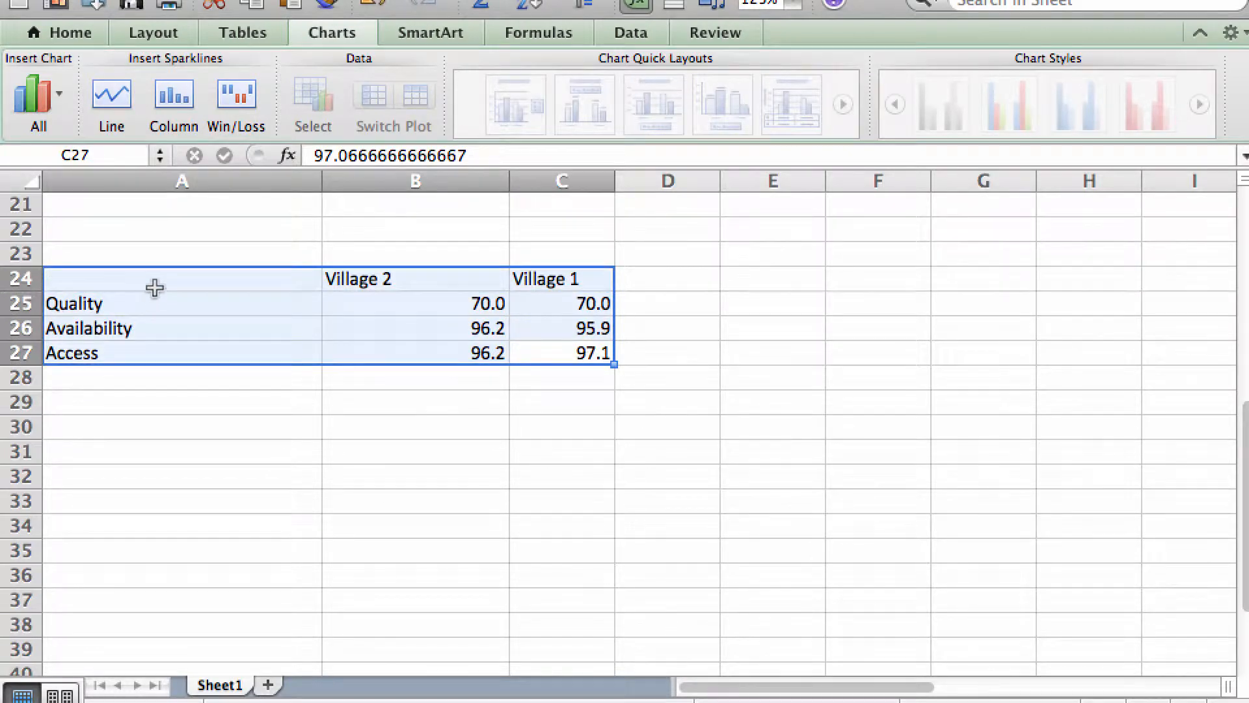
pyautogui.click(57, 94)
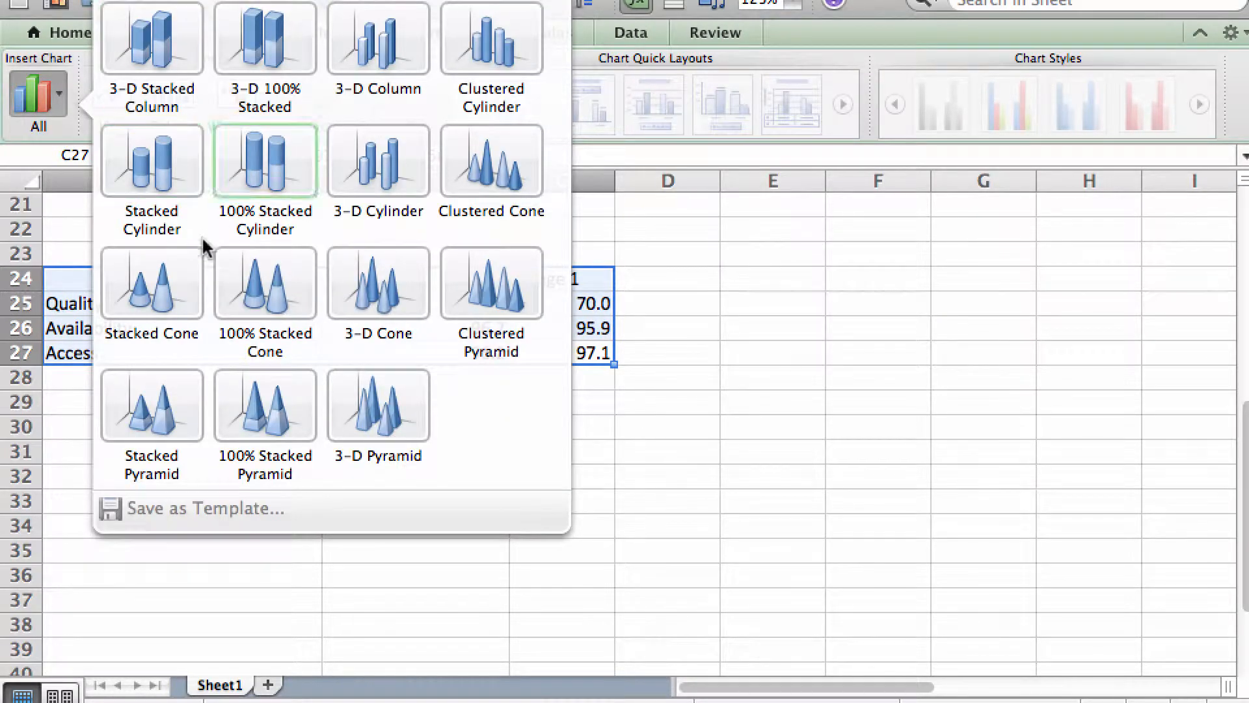
pyautogui.click(152, 1)
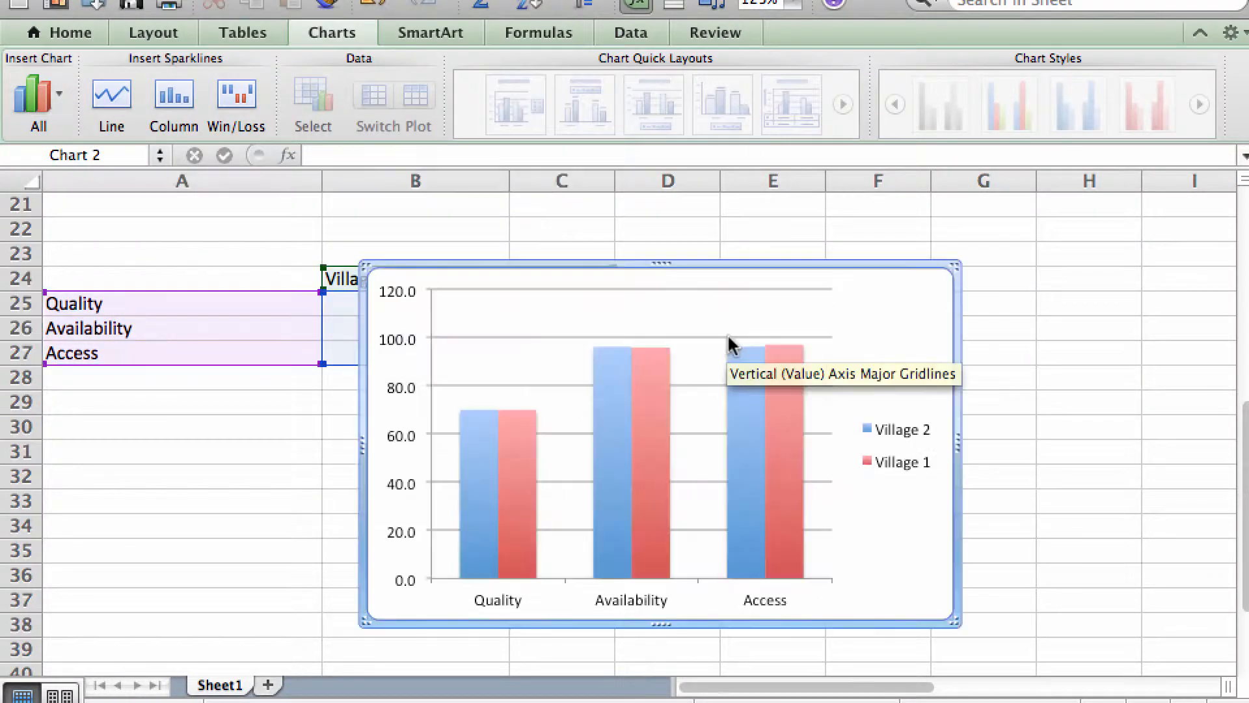
# Move the column chart so it starts at column C, beside the Village 2 scores, and deselect it.
pyautogui.moveTo(905, 284); pyautogui.dragTo(1105, 284)
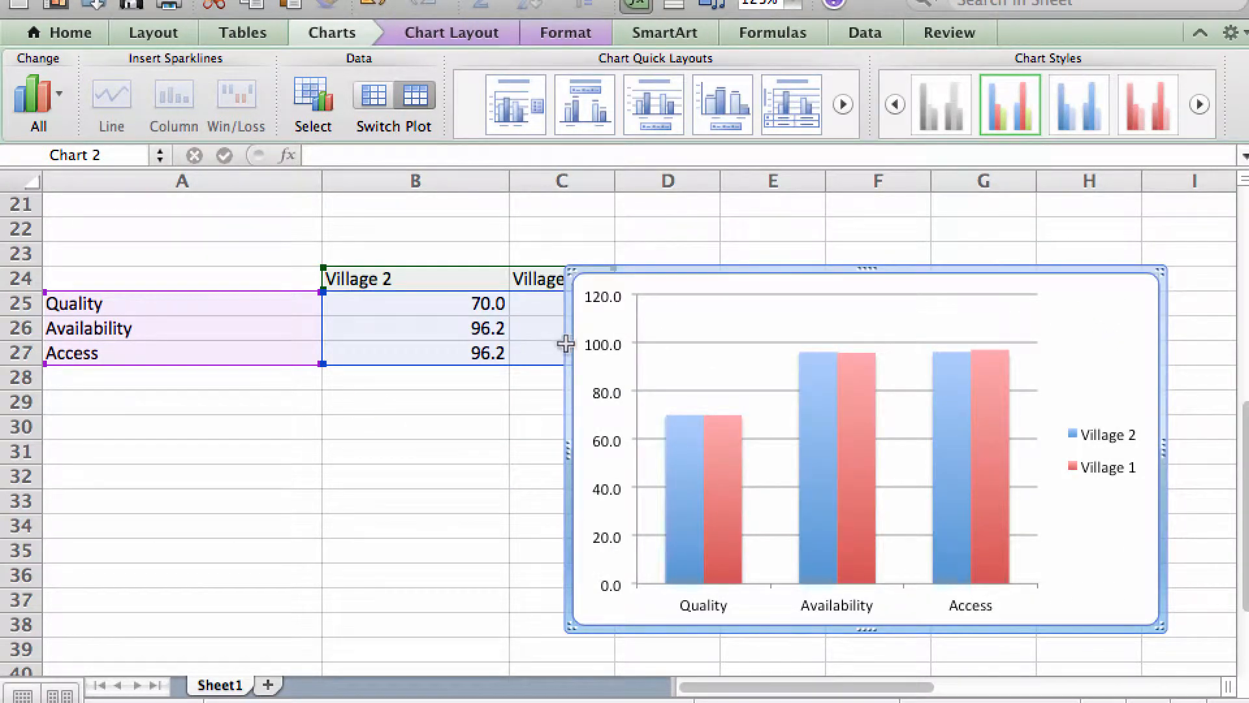
pyautogui.moveTo(1110, 310); pyautogui.dragTo(1149, 337)
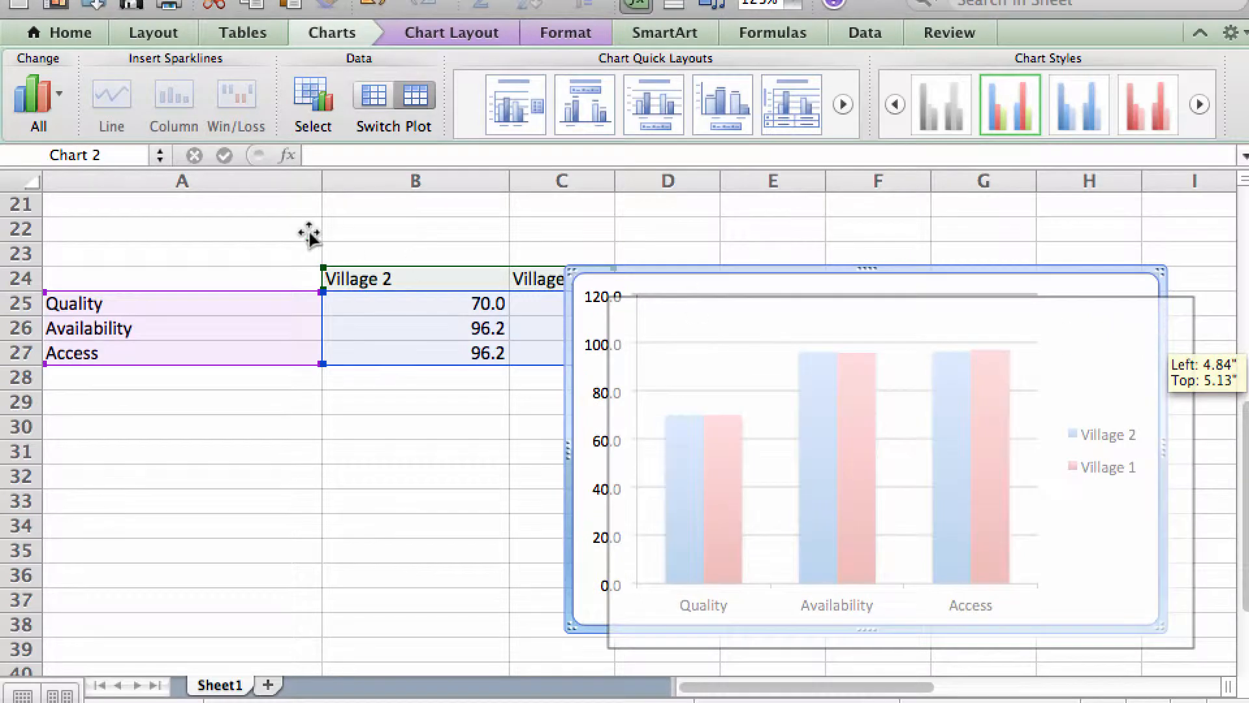
pyautogui.moveTo(67, 94); pyautogui.dragTo(1033, 311)
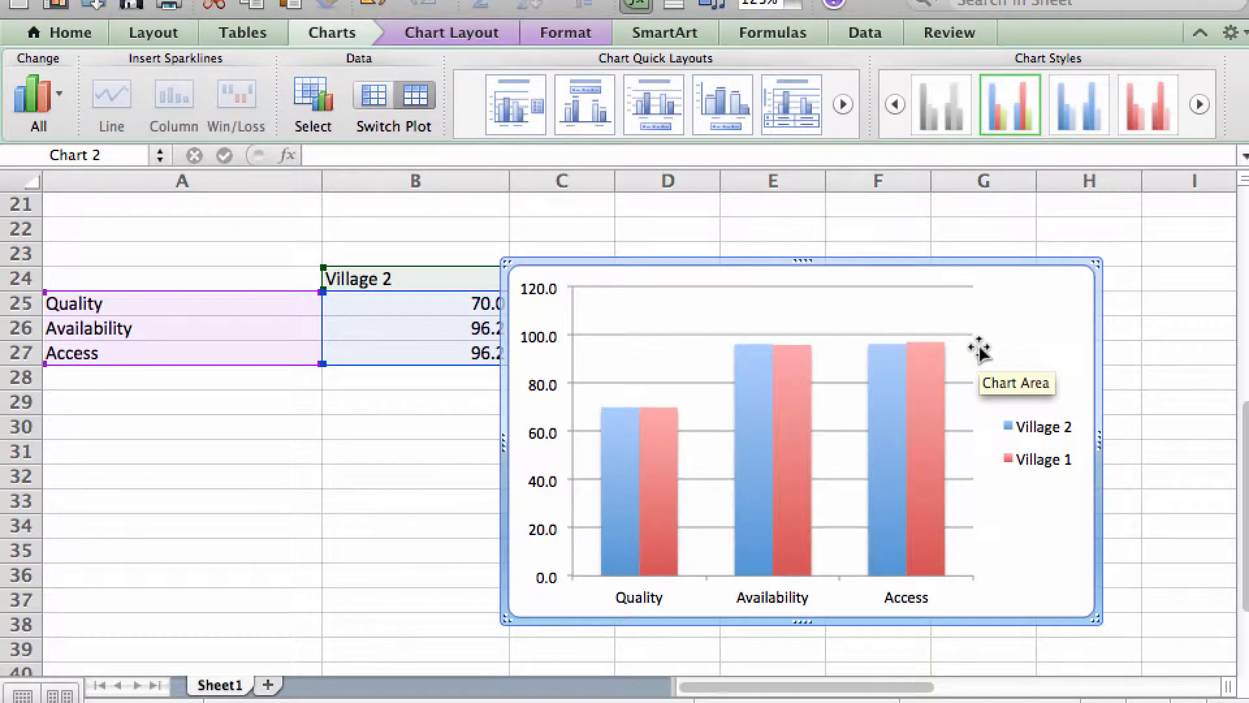
pyautogui.click(310, 528)
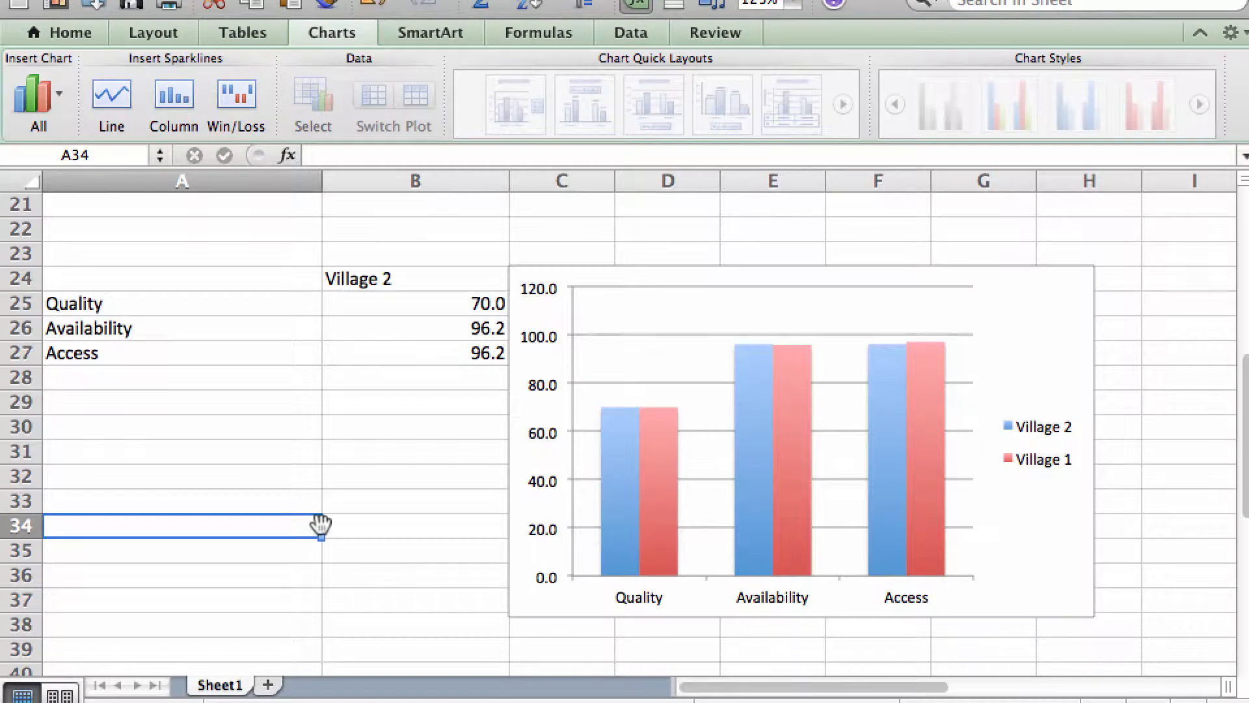
# Switch to the MPAT (2014) Excel Spreadsheet workbook and open its Household Results sheet.
pyautogui.scroll(-6, 320, 524)
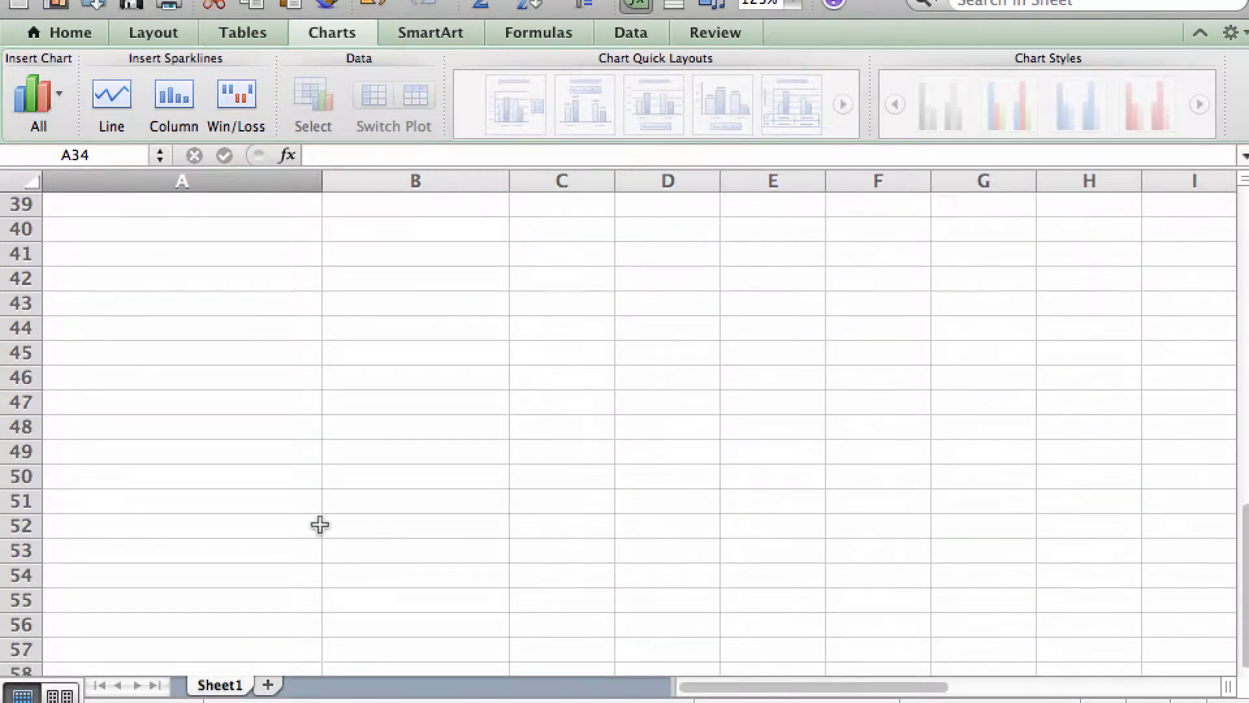
pyautogui.scroll(-1, 320, 525)
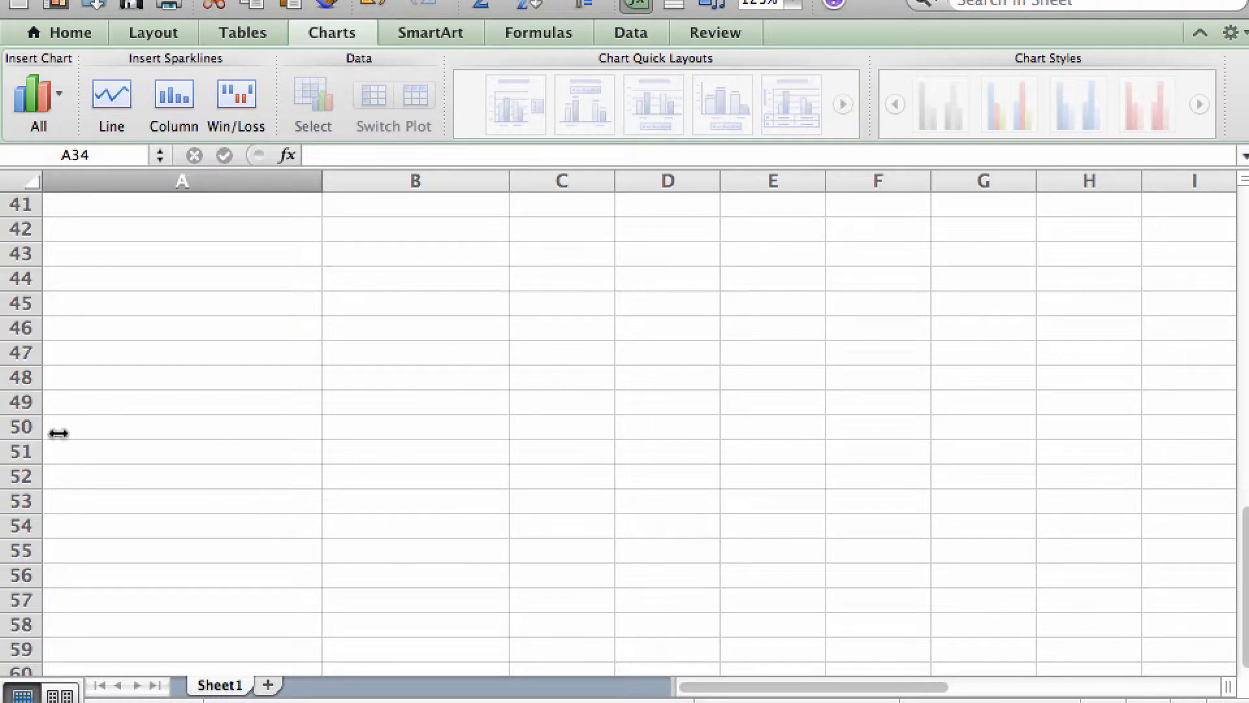
pyautogui.rightClick(3, 452)
pyautogui.click(72, 272)
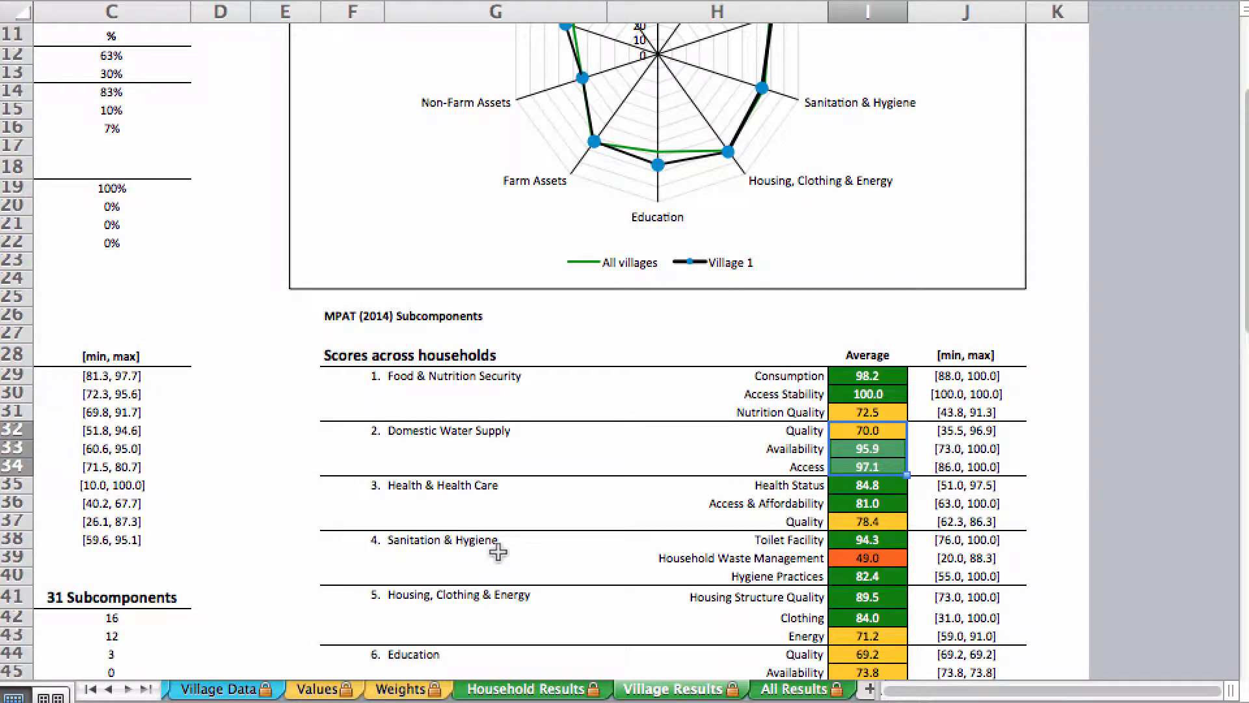
pyautogui.scroll(5, 507, 550)
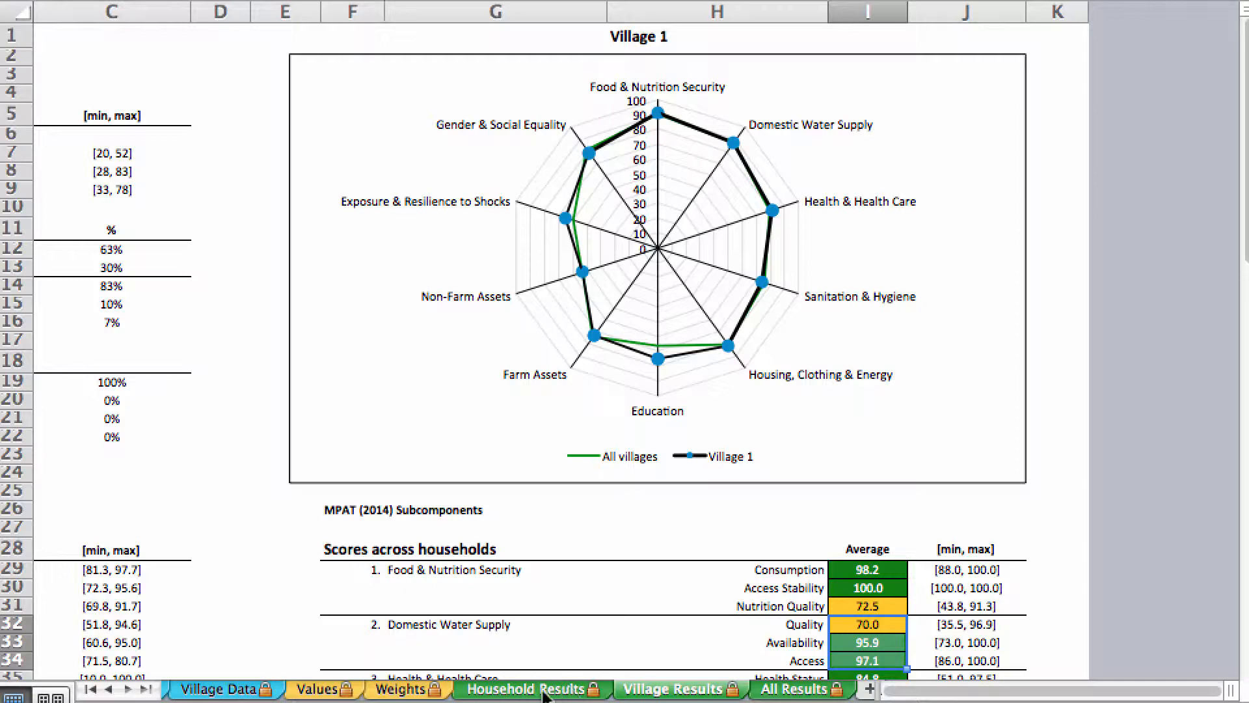
pyautogui.click(510, 691)
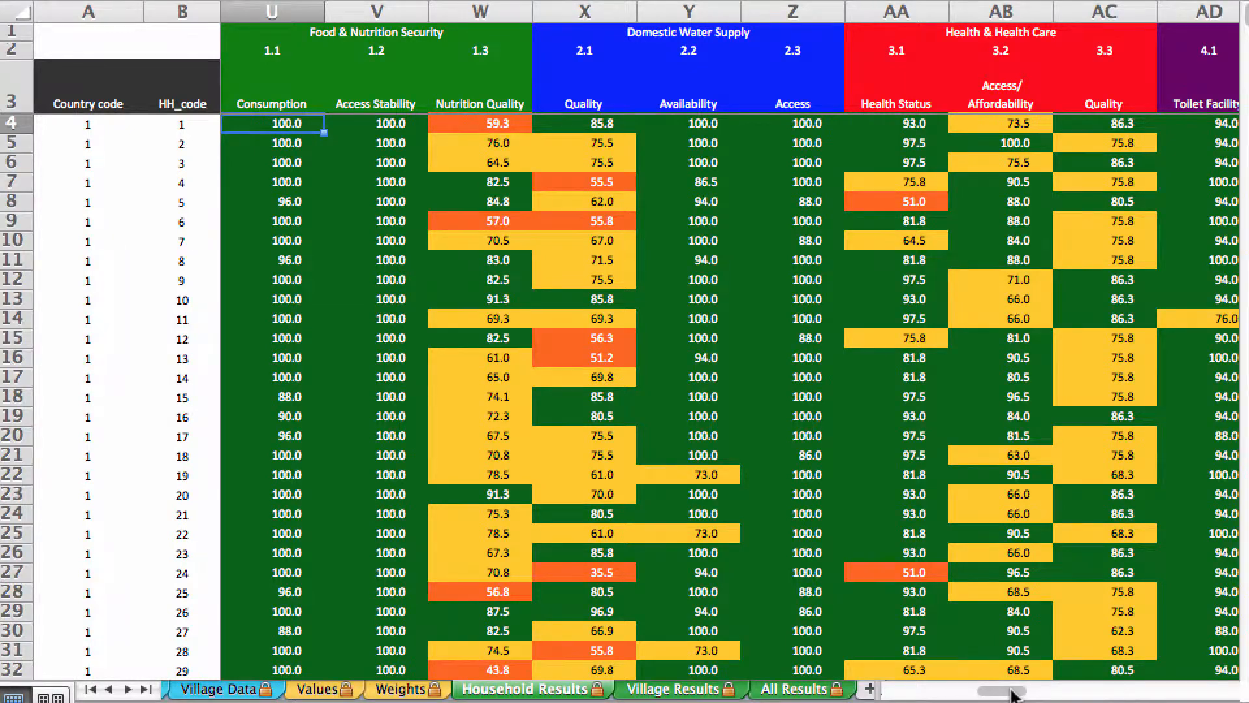
# Highlight individual household rows such as 12 and 15 to examine their head-of-household data and subcomponent scores.
pyautogui.moveTo(1012, 692); pyautogui.dragTo(1004, 692)
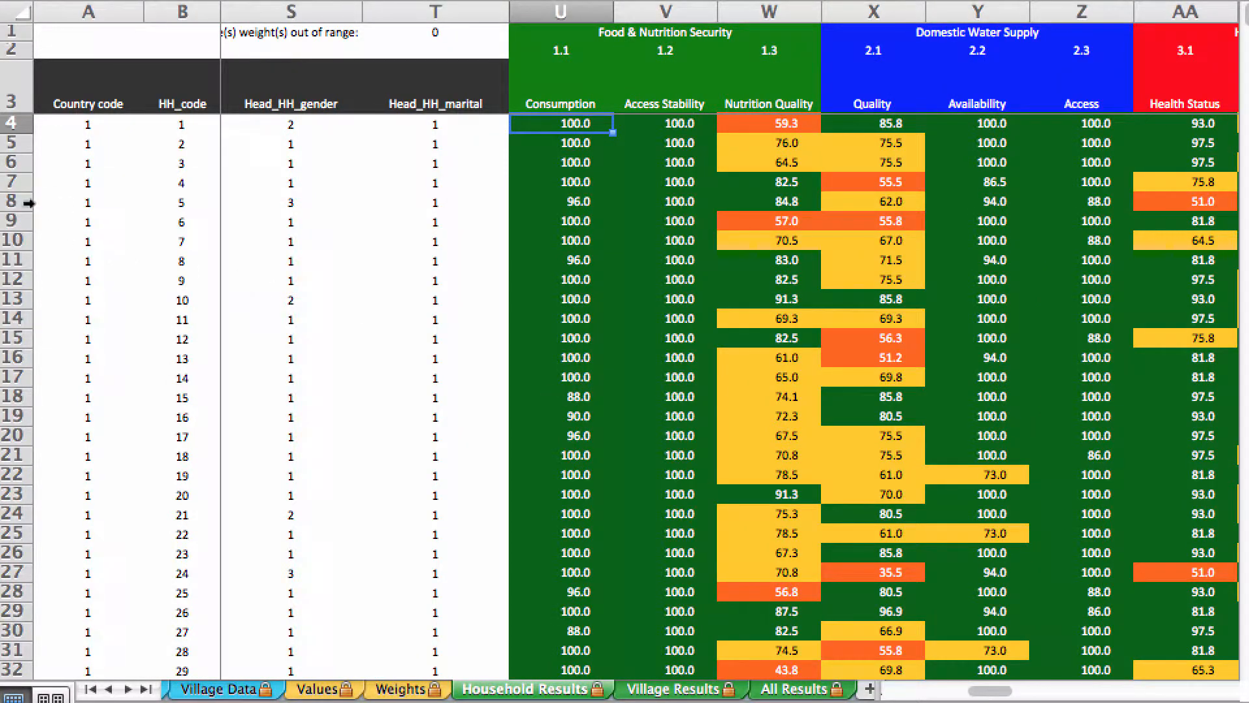
pyautogui.click(13, 202)
pyautogui.click(15, 236)
pyautogui.click(16, 280)
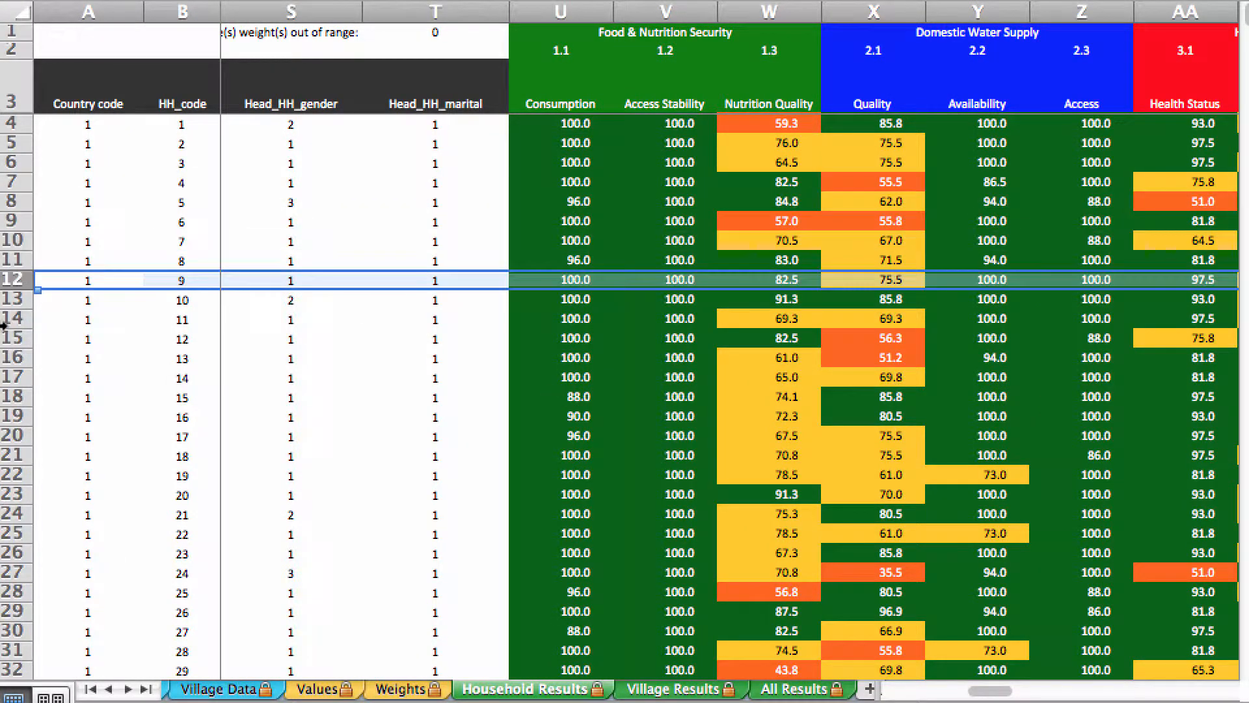
pyautogui.click(6, 335)
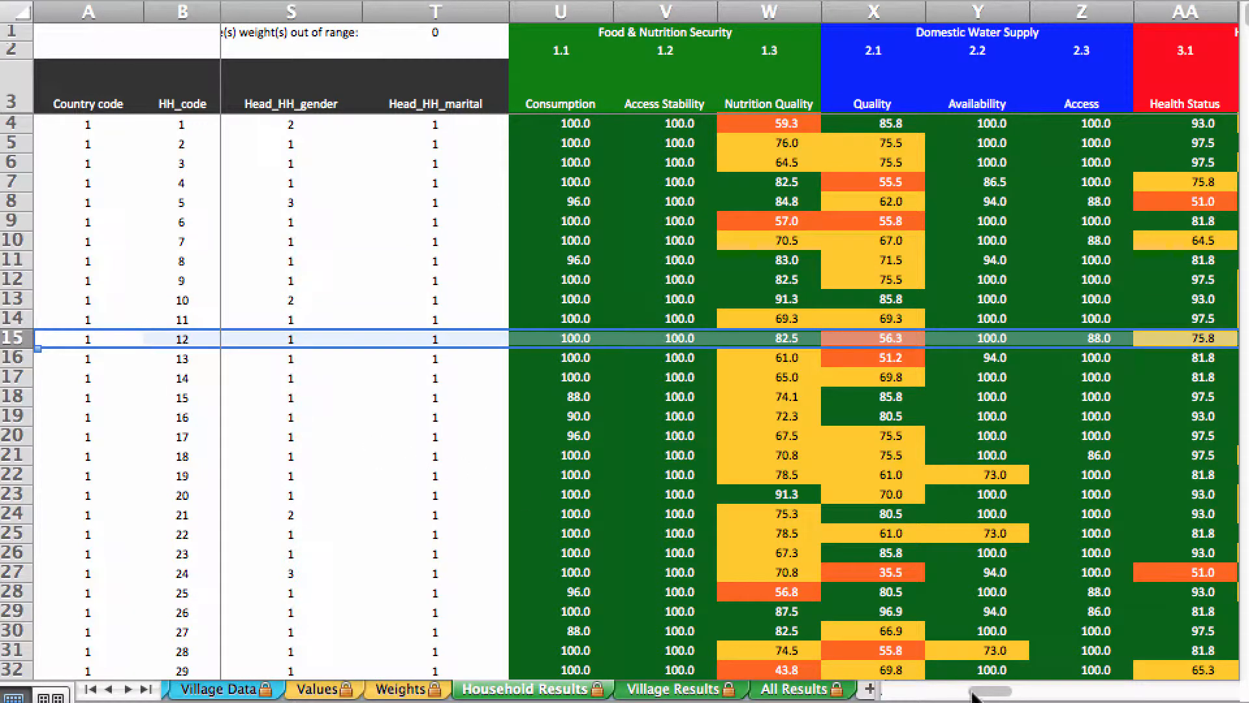
# Examine the households' component scores from column BA onward, down to the last household.
pyautogui.moveTo(981, 693); pyautogui.dragTo(1169, 695)
pyautogui.click(266, 97)
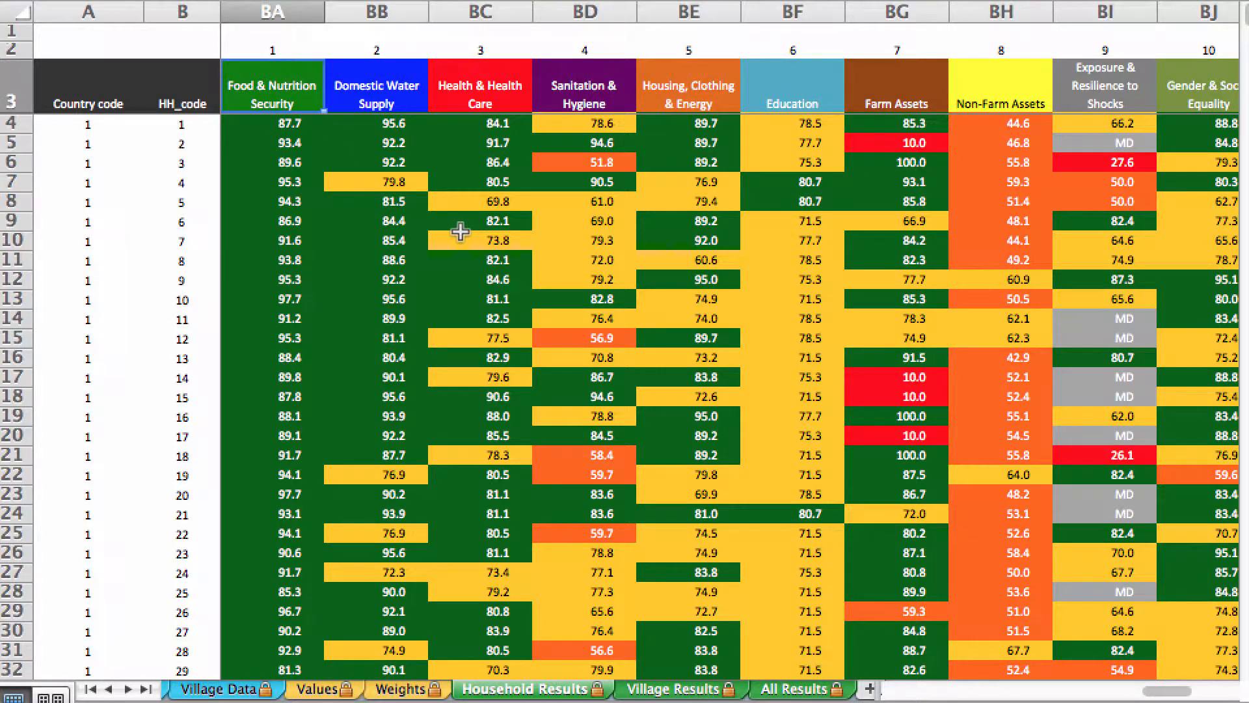
pyautogui.click(330, 237)
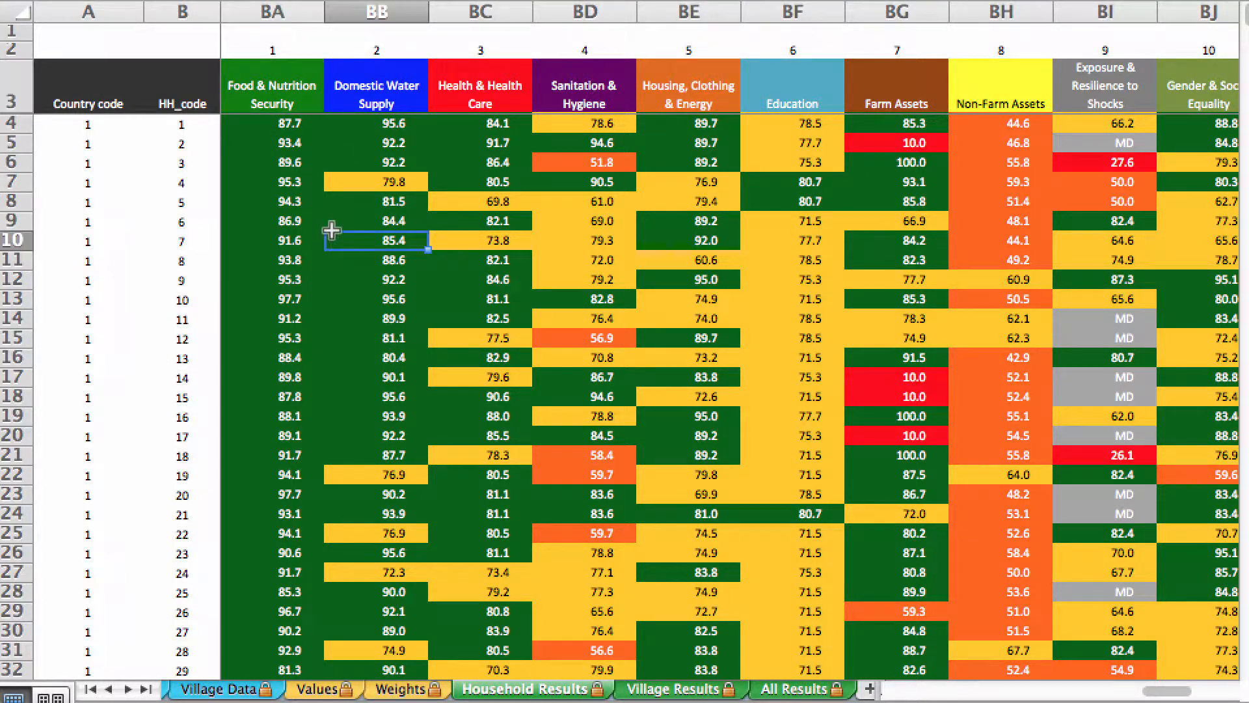
pyautogui.click(273, 91)
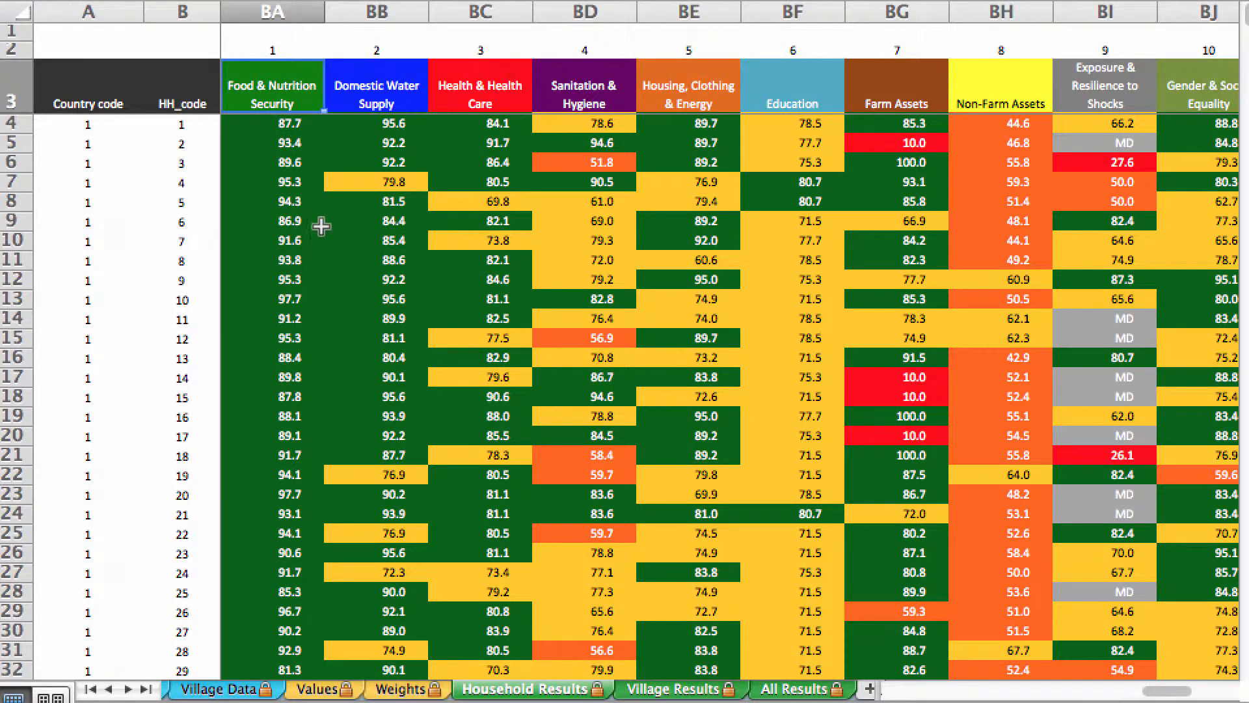
pyautogui.scroll(-15, 329, 226)
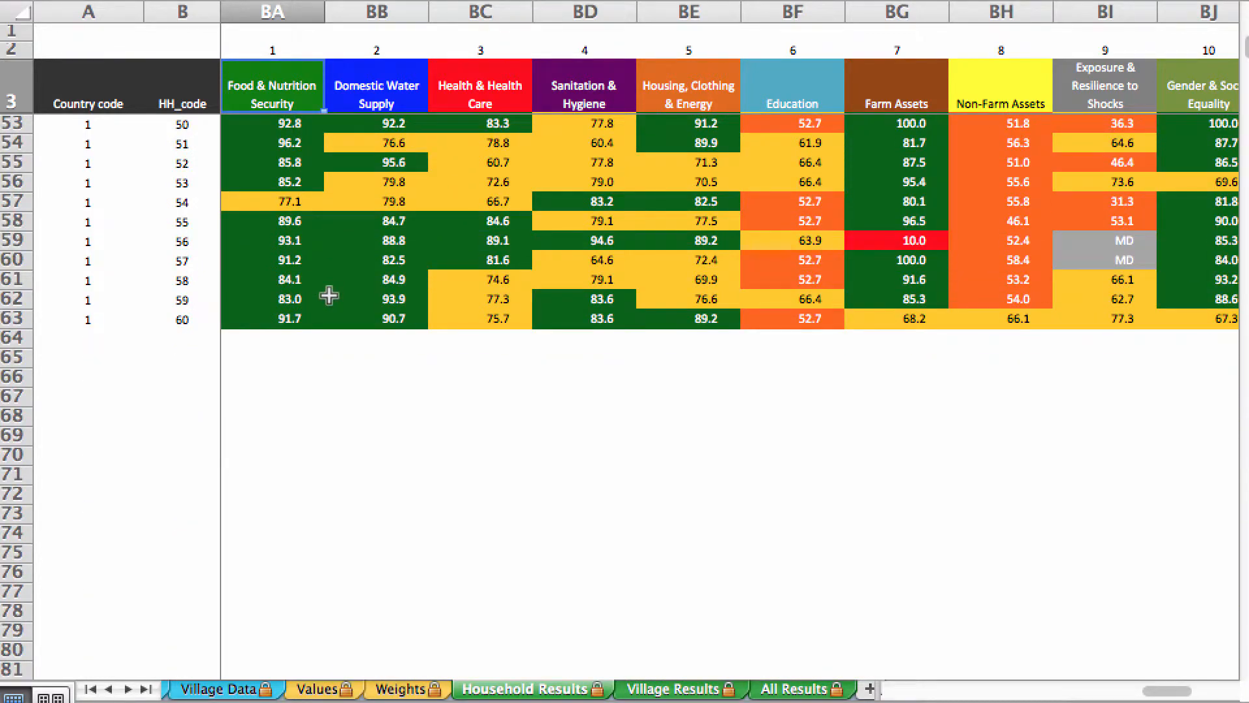
# Copy the component scores of all households together with their headings, from BA3 to BJ63.
pyautogui.scroll(2, 329, 287)
pyautogui.moveTo(1169, 692); pyautogui.dragTo(1178, 692)
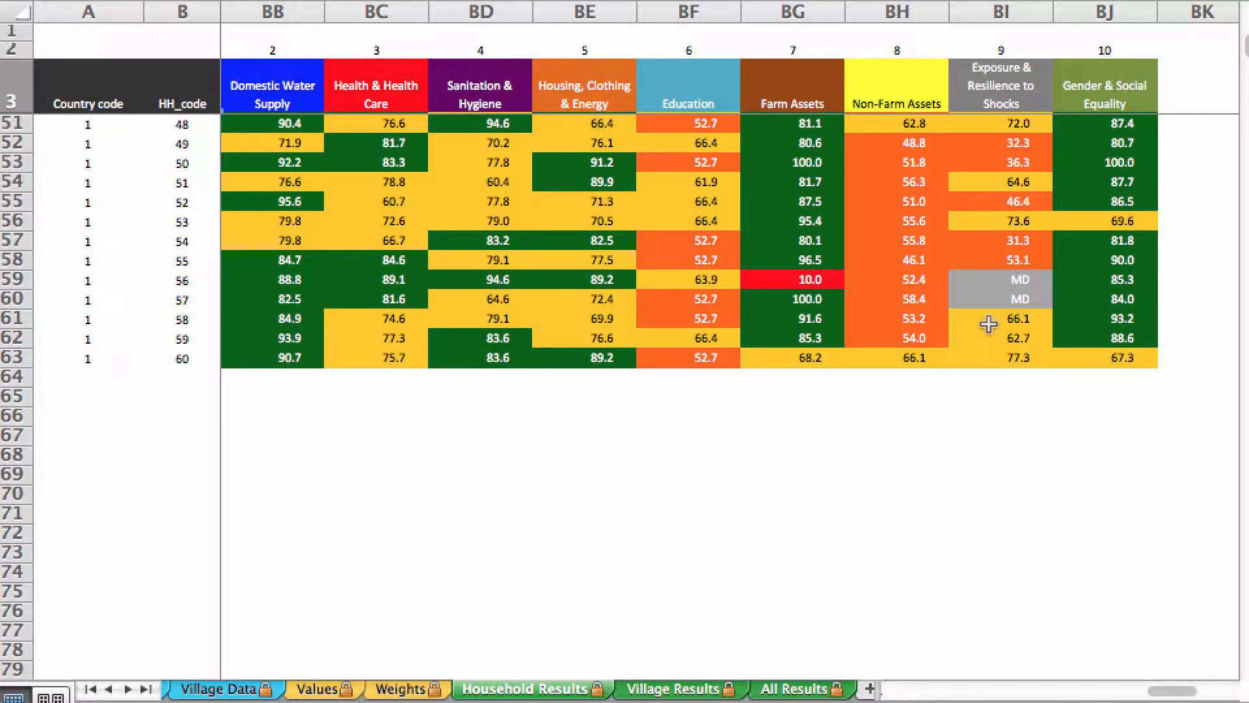
pyautogui.keyDown('shift'); pyautogui.click(1099, 355); pyautogui.keyUp('shift')
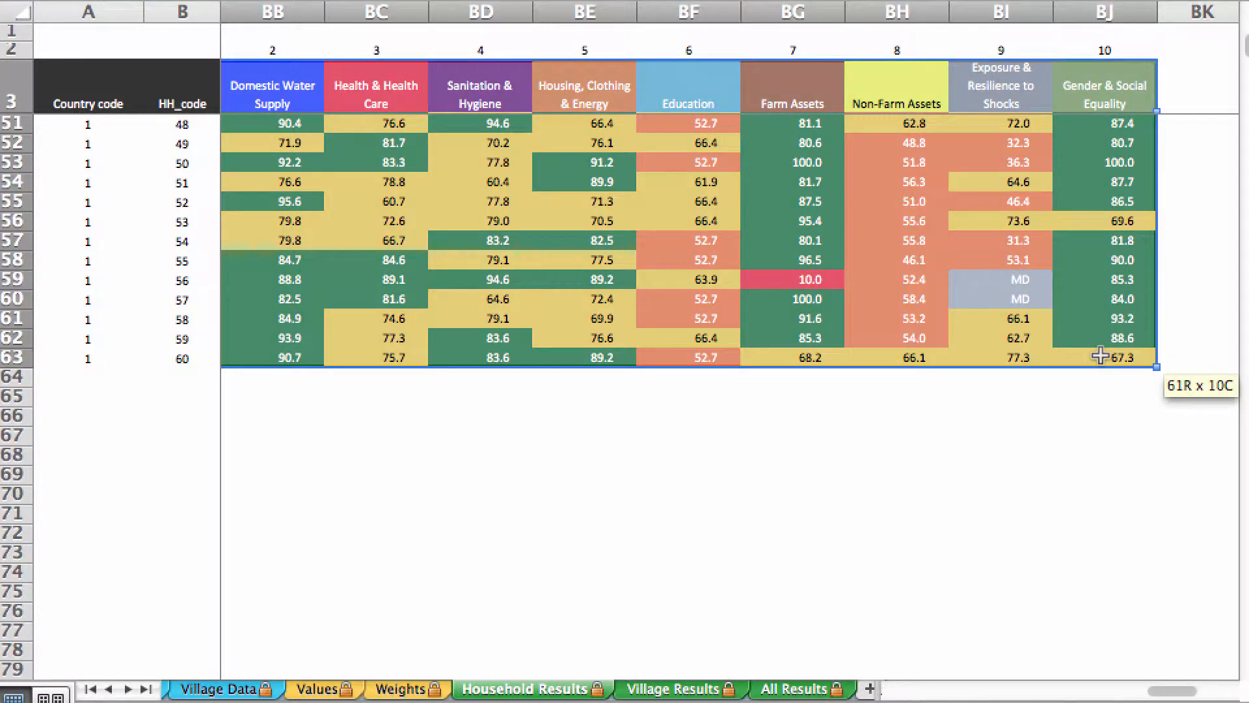
pyautogui.scroll(15, 803, 278)
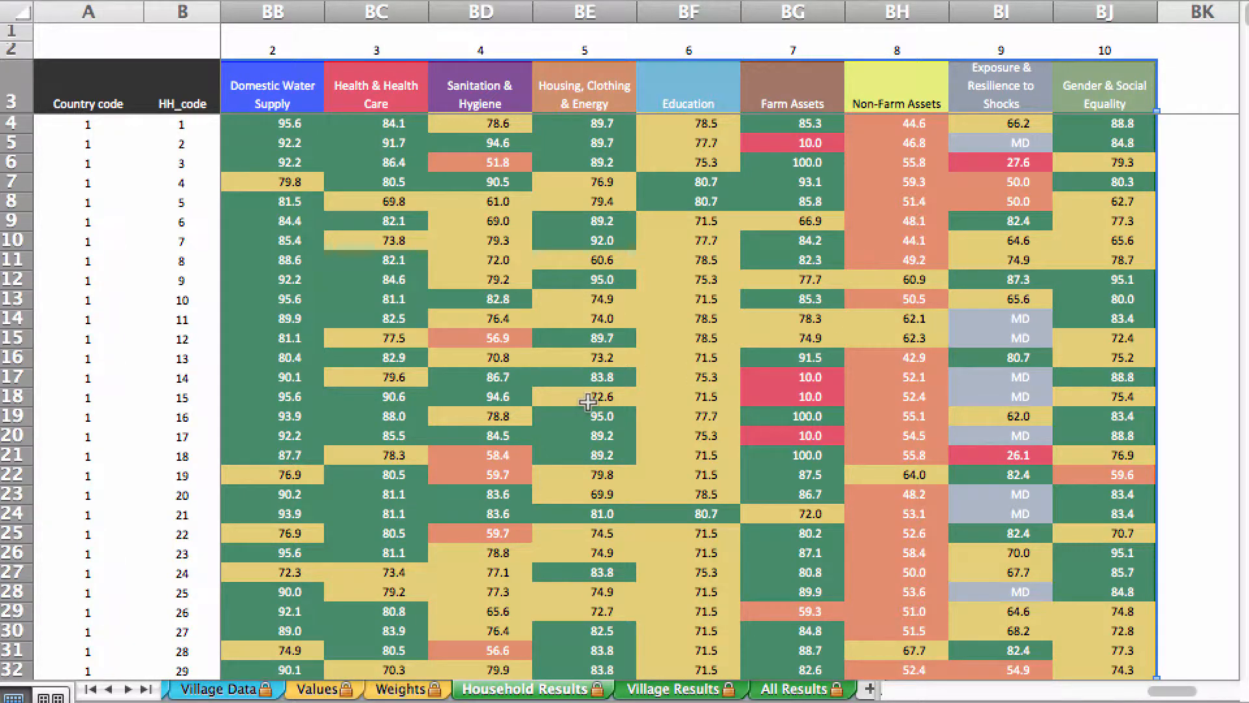
pyautogui.rightClick(668, 339)
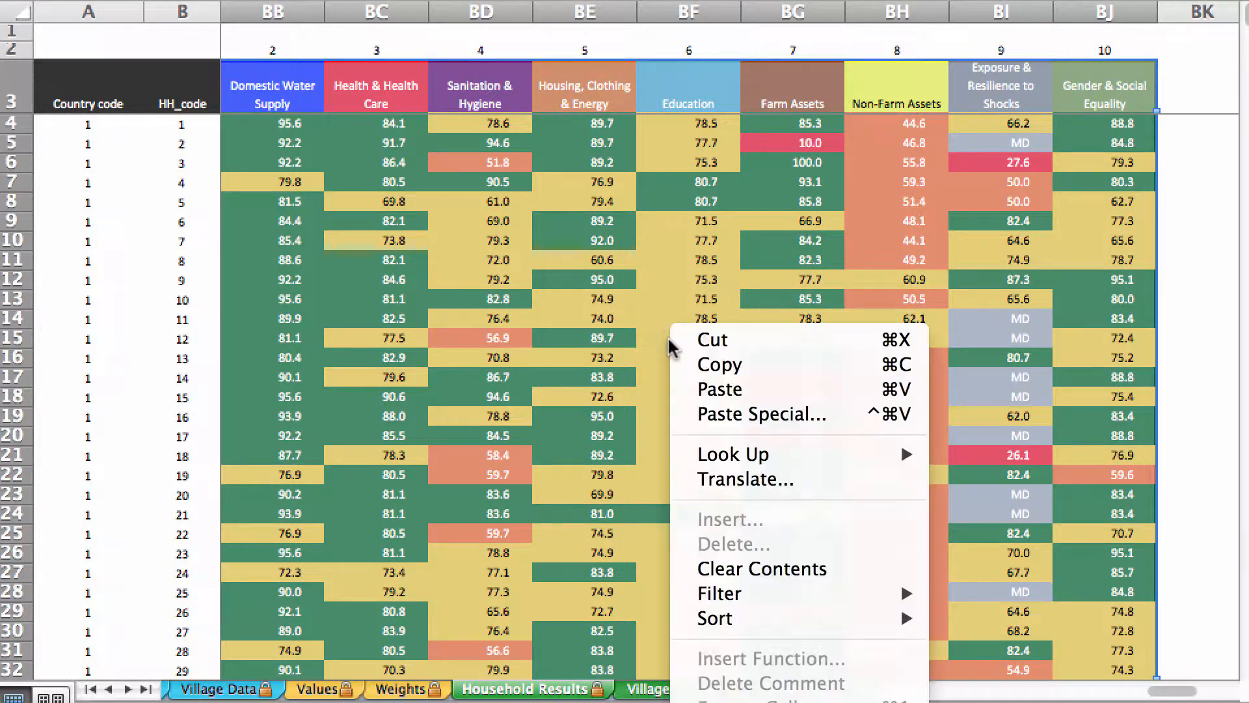
pyautogui.click(719, 364)
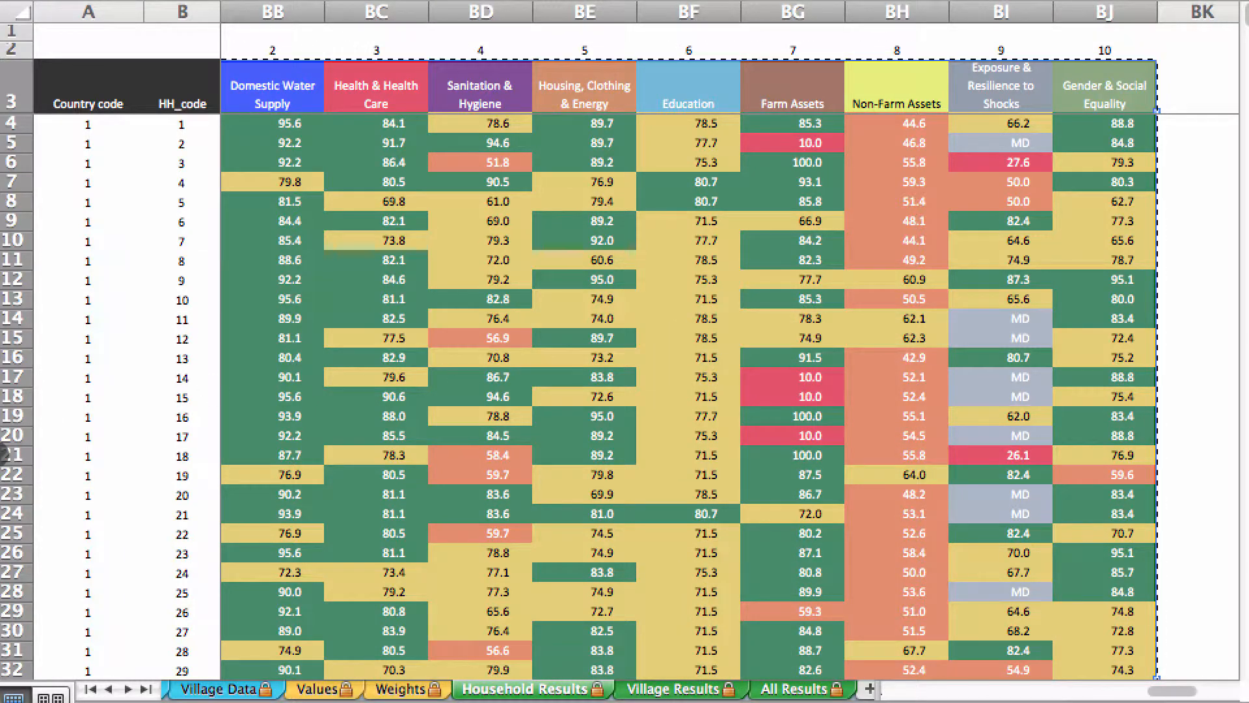
# Switch to the workbook with Sheet1 and paste the copied household scores there as values only, starting at C45.
pyautogui.rightClick(1, 454)
pyautogui.click(23, 296)
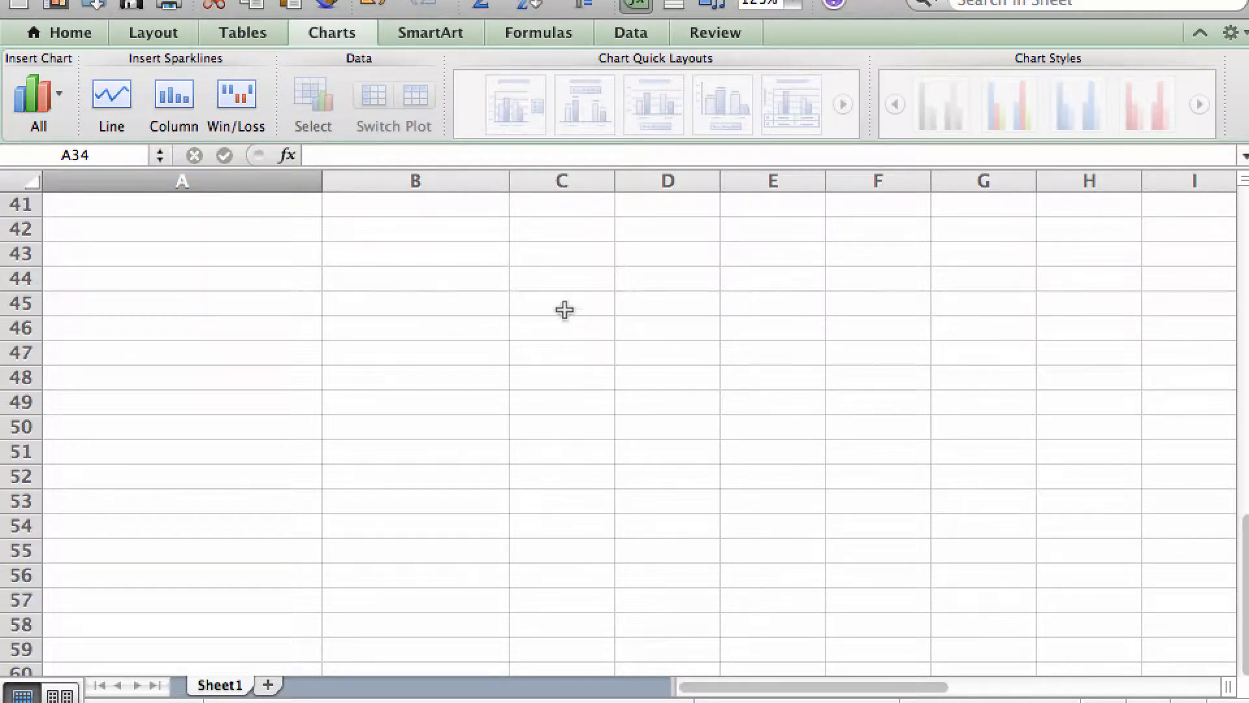
pyautogui.click(535, 297)
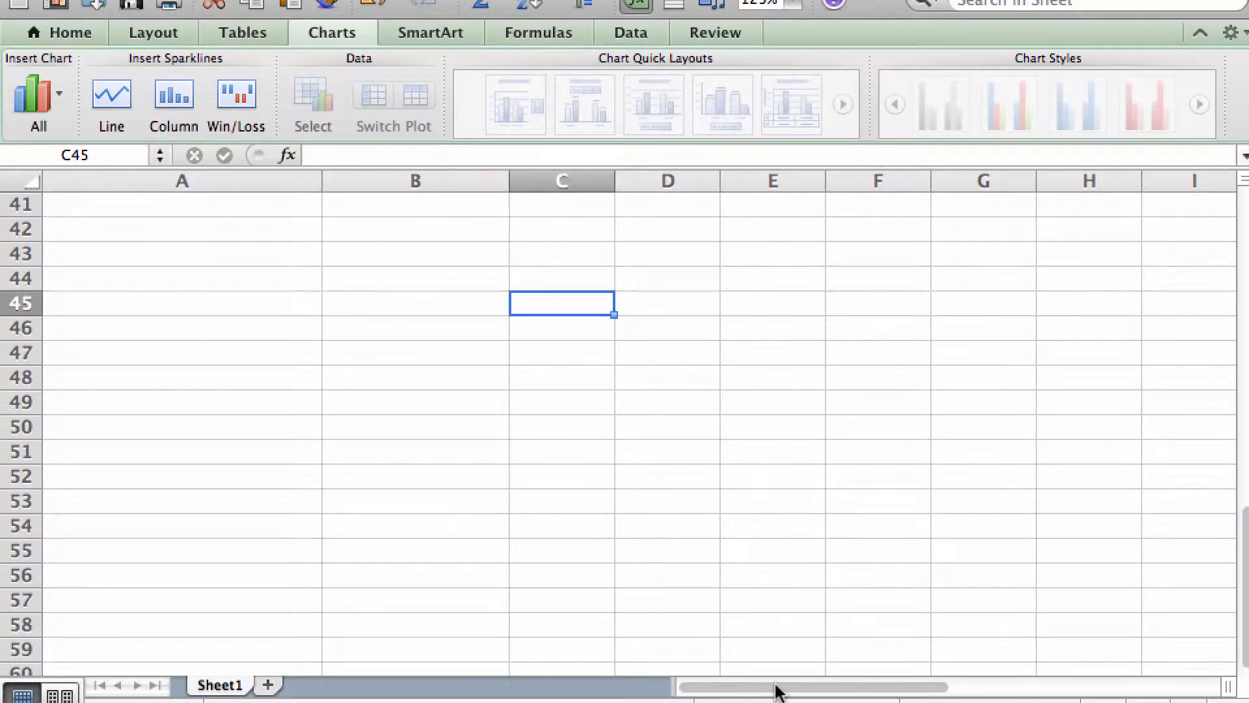
pyautogui.moveTo(777, 692); pyautogui.dragTo(823, 689)
pyautogui.rightClick(100, 306)
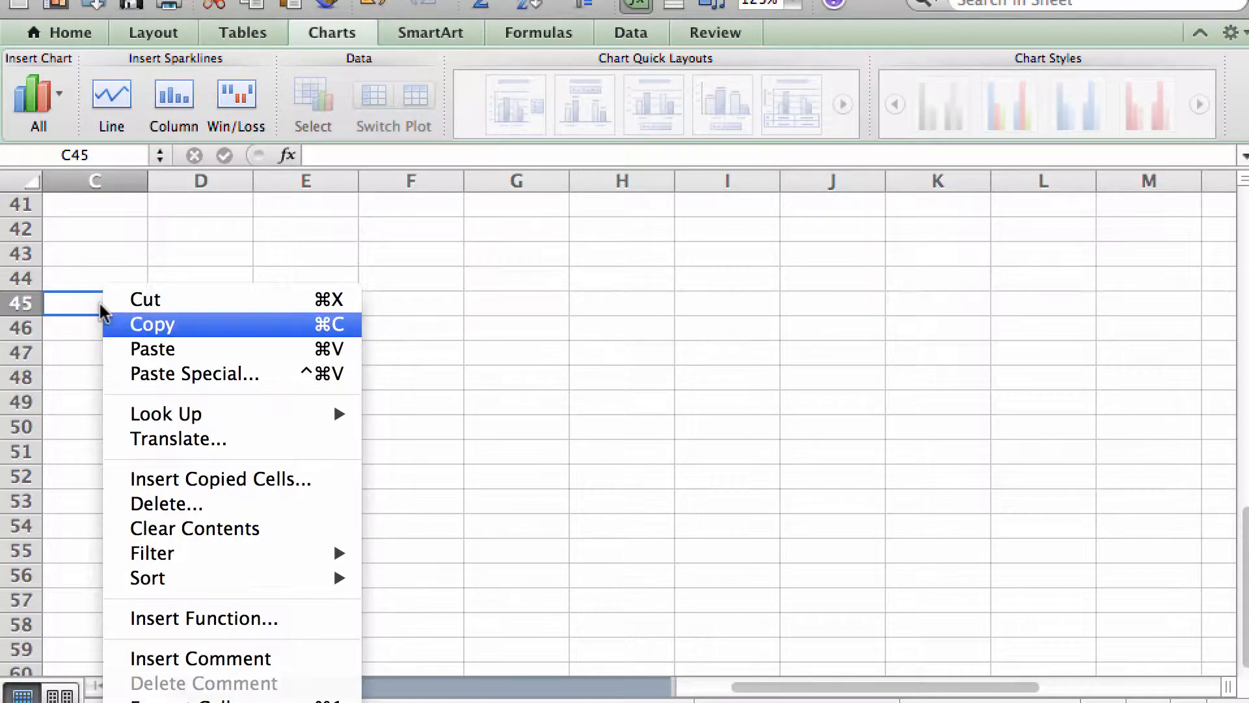
pyautogui.click(168, 377)
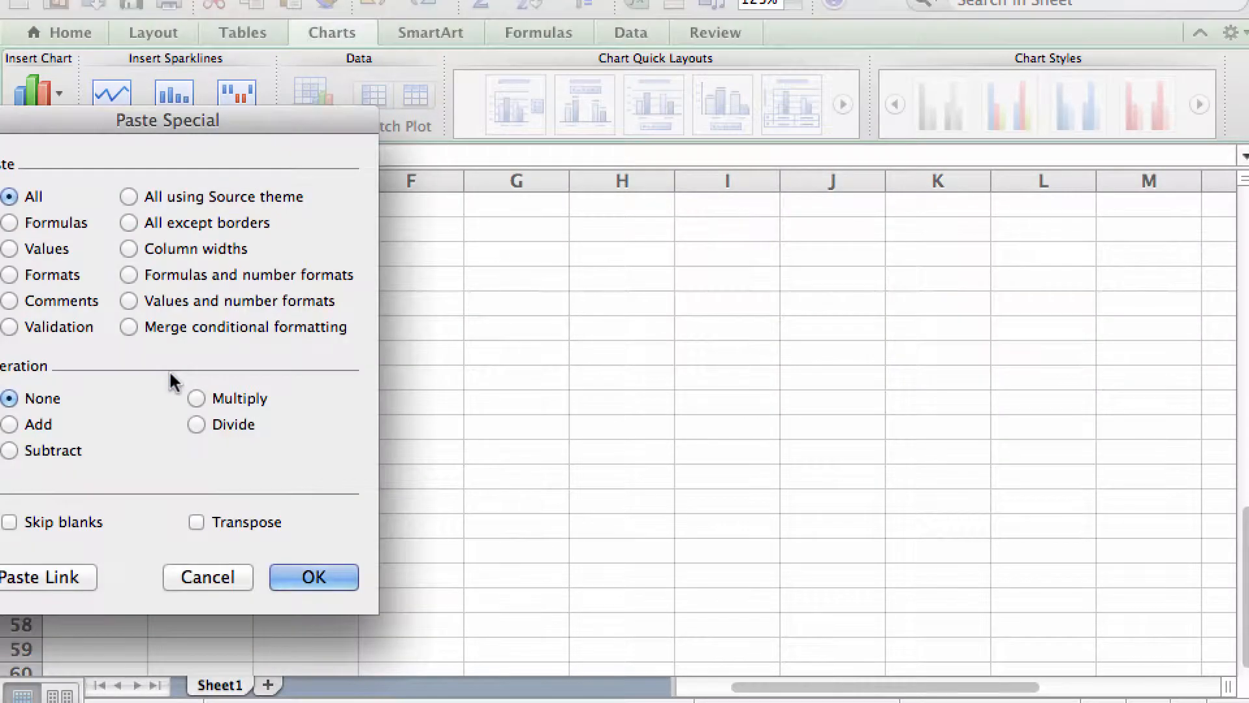
pyautogui.moveTo(260, 125); pyautogui.dragTo(422, 116)
pyautogui.click(174, 234)
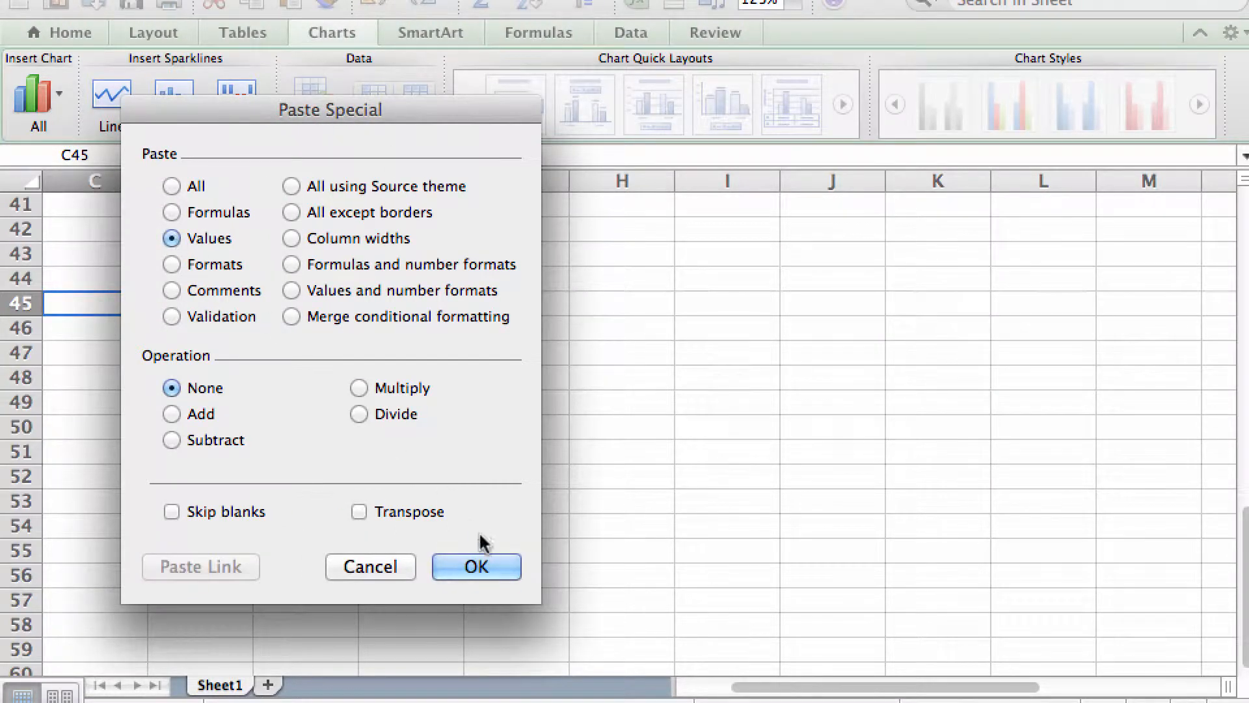
pyautogui.click(481, 567)
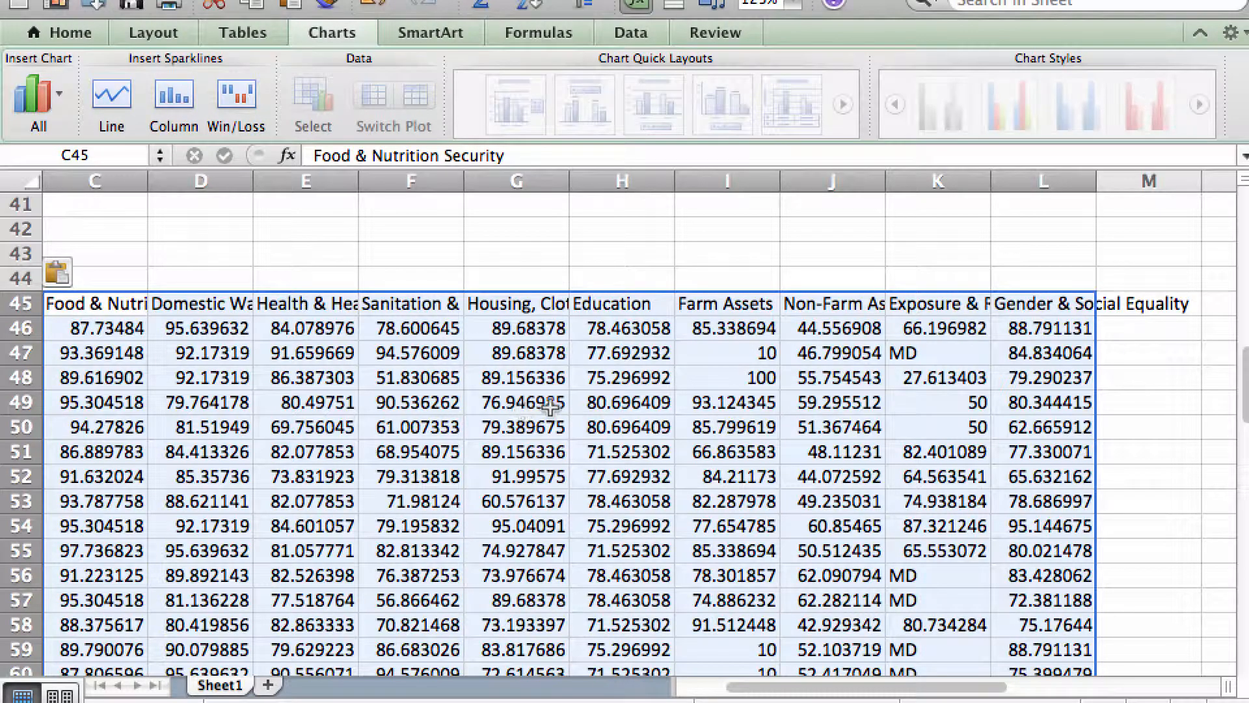
# Examine the pasted household scores from the heading row down to the last household in row 105.
pyautogui.scroll(-4, 520, 463)
pyautogui.scroll(3, 509, 473)
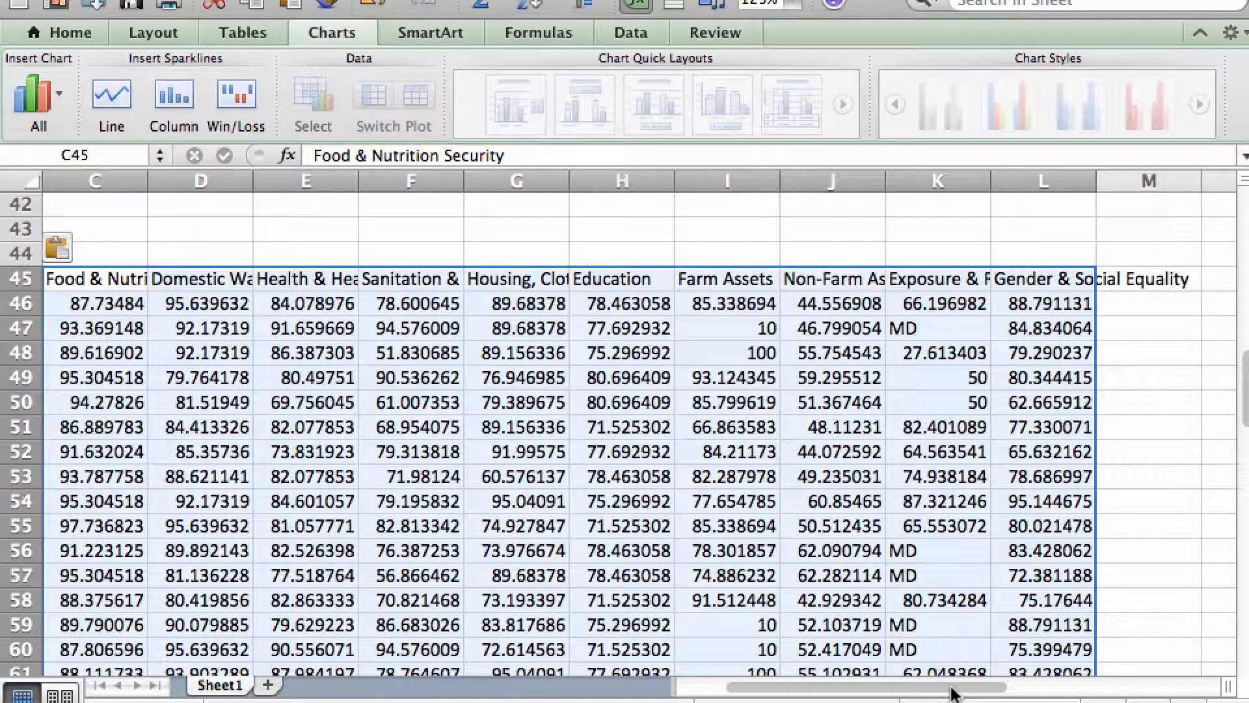
pyautogui.scroll(-7, 370, 501)
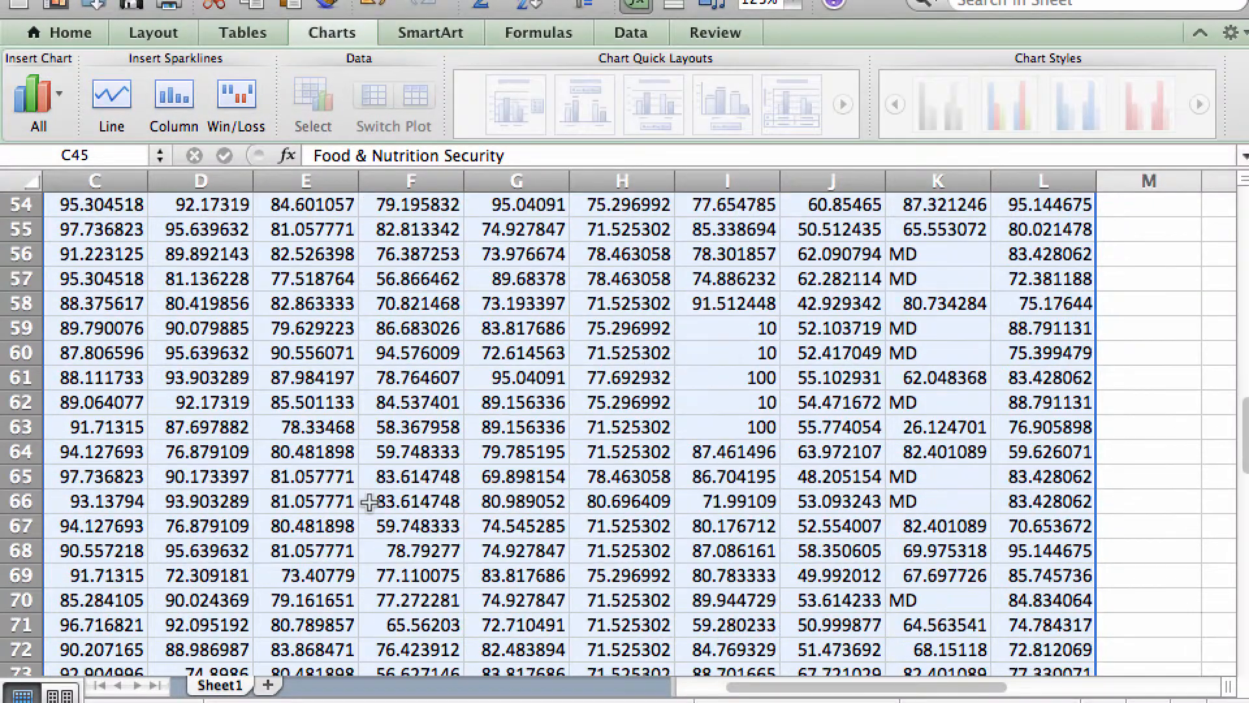
pyautogui.scroll(-12, 370, 502)
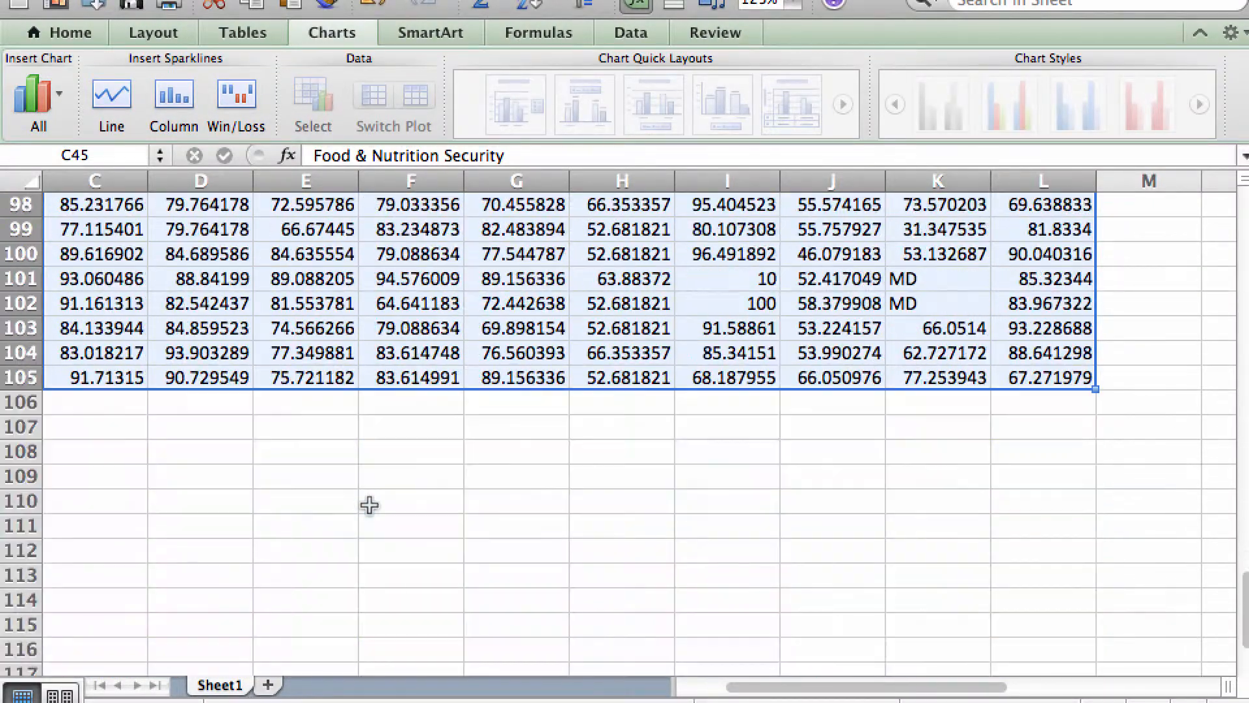
pyautogui.scroll(1, 374, 505)
pyautogui.scroll(17, 373, 505)
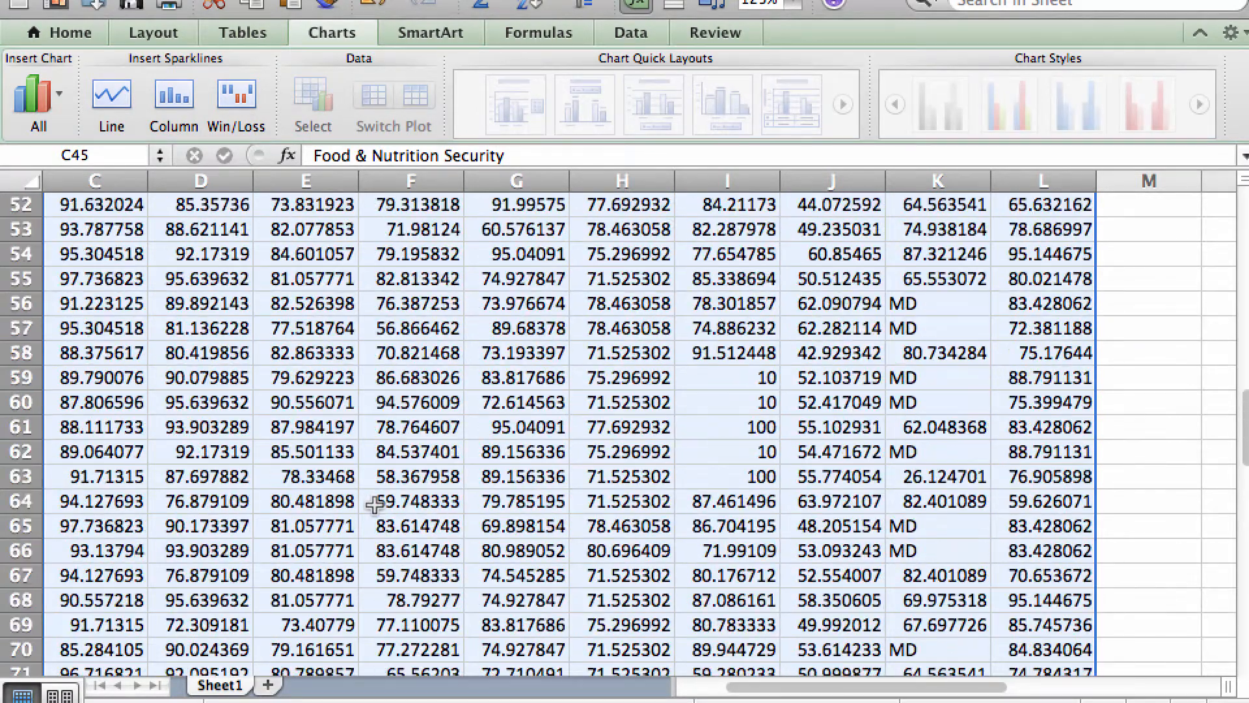
pyautogui.scroll(1, 374, 504)
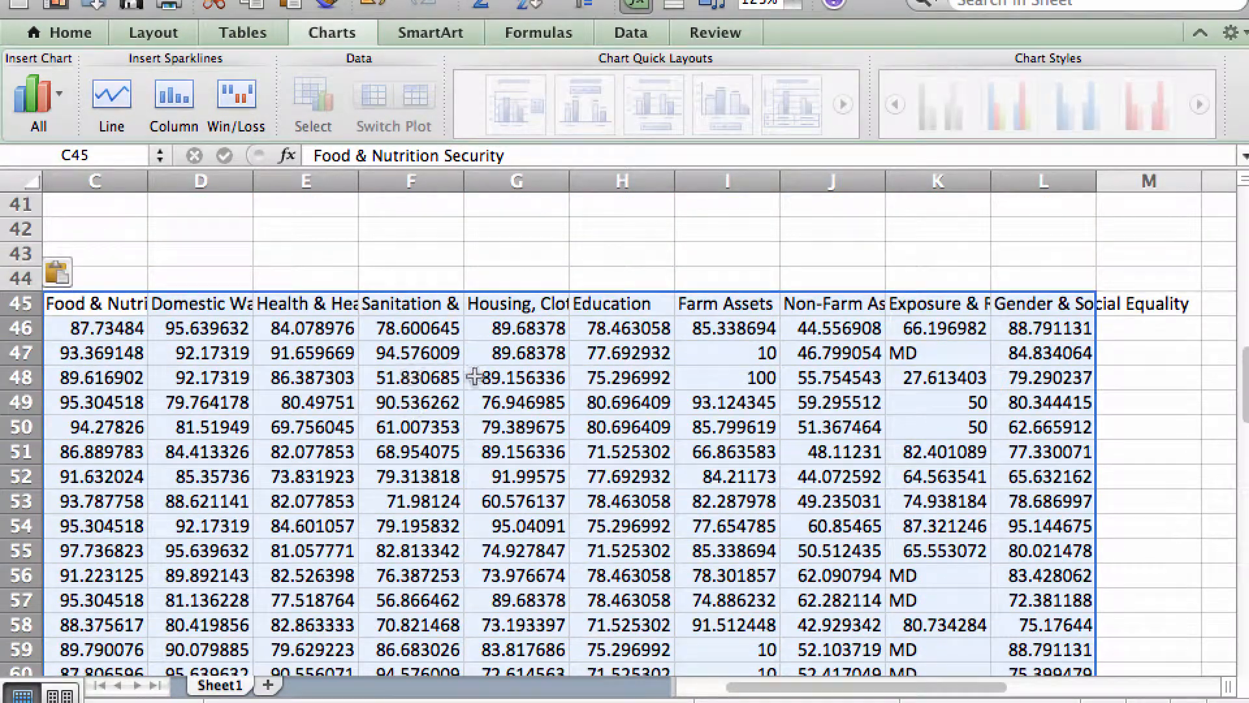
# Format the pasted block of household scores as Number with 1 decimal place, and deselect it.
pyautogui.rightClick(573, 377)
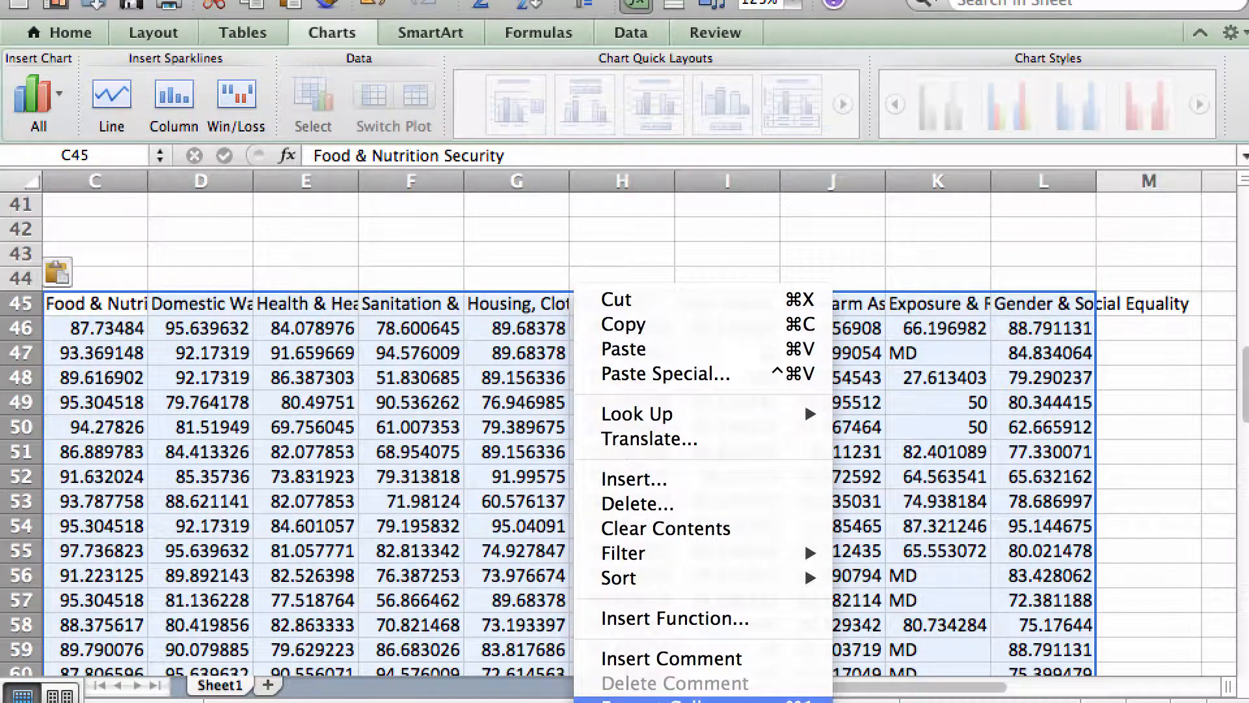
pyautogui.click(653, 700)
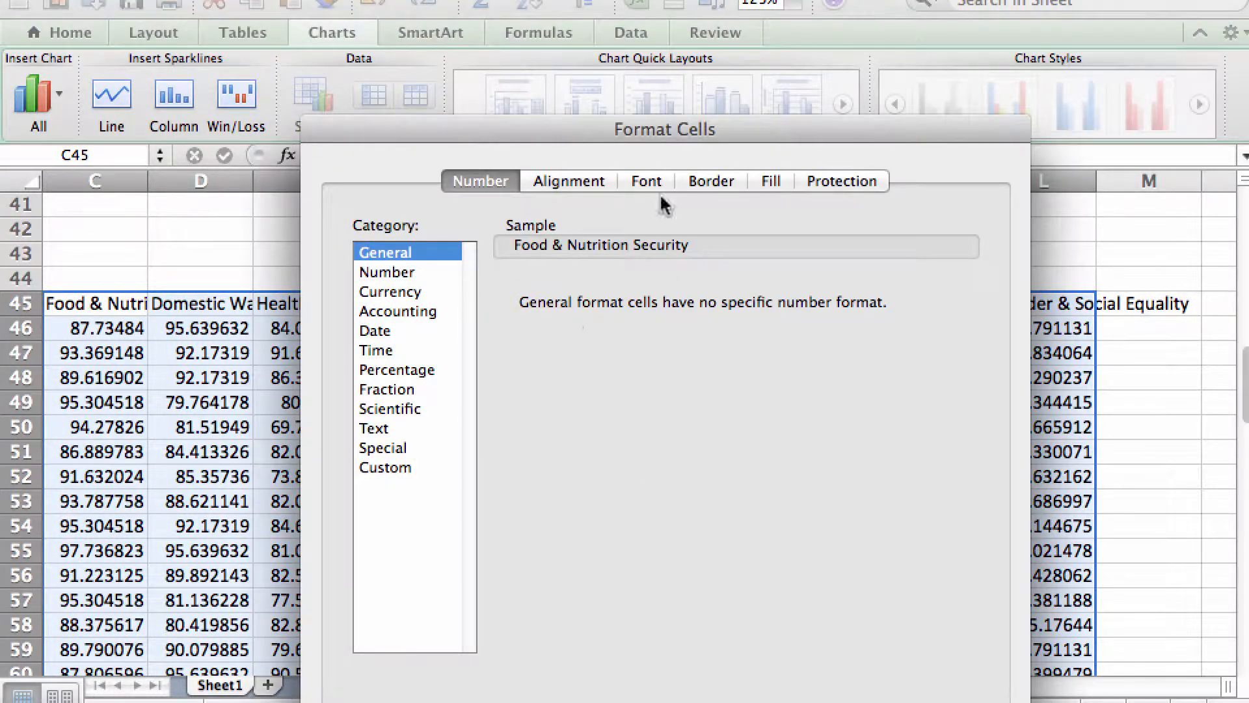
pyautogui.moveTo(725, 129); pyautogui.dragTo(784, 20)
pyautogui.click(449, 163)
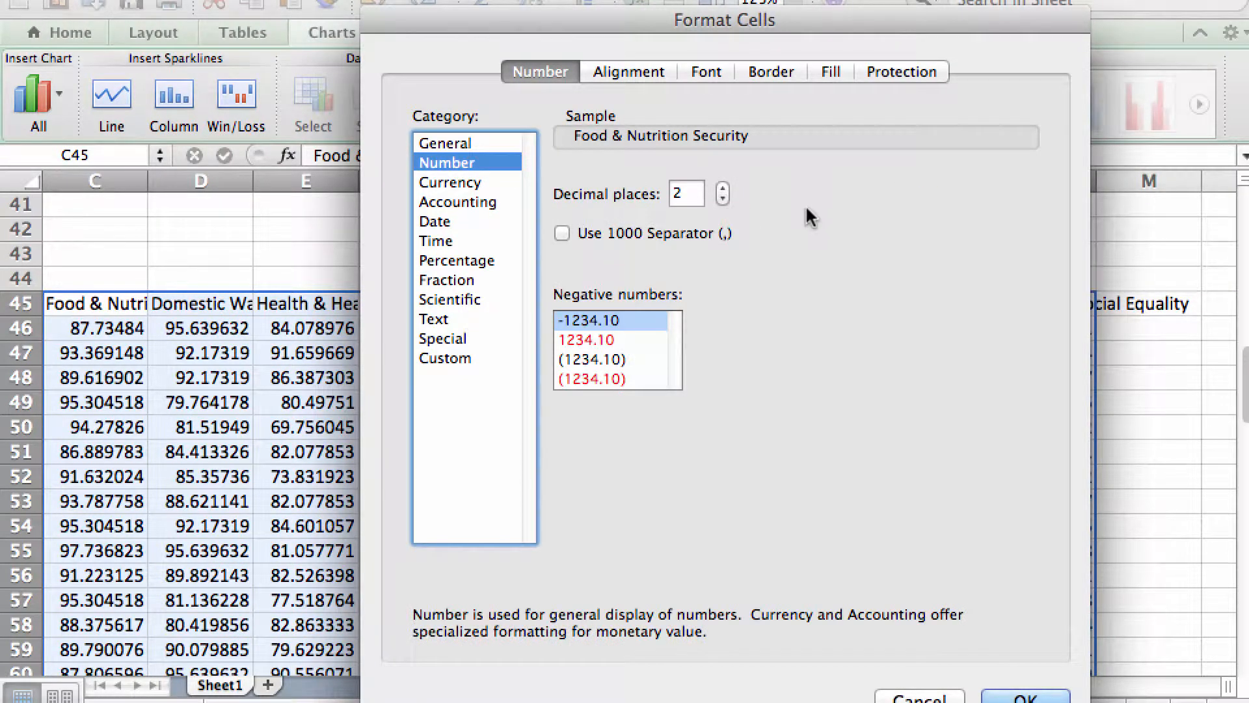
pyautogui.click(724, 198)
pyautogui.moveTo(933, 16); pyautogui.dragTo(925, 0)
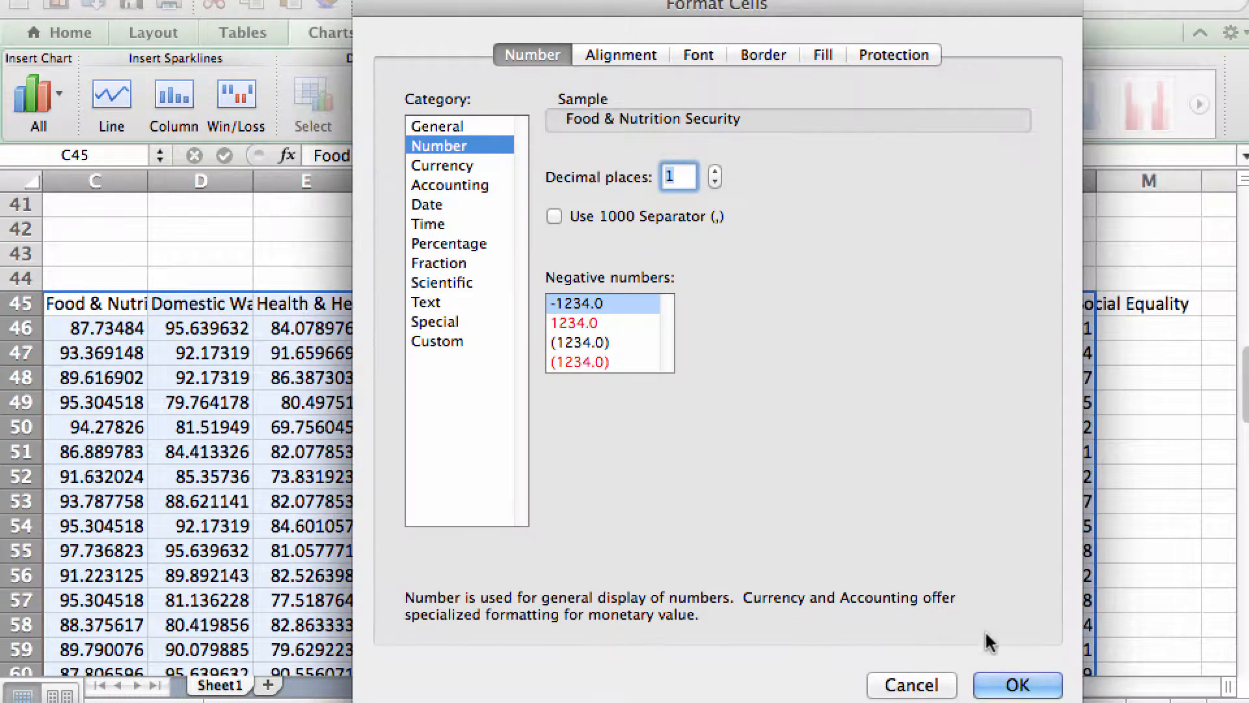
pyautogui.click(1018, 685)
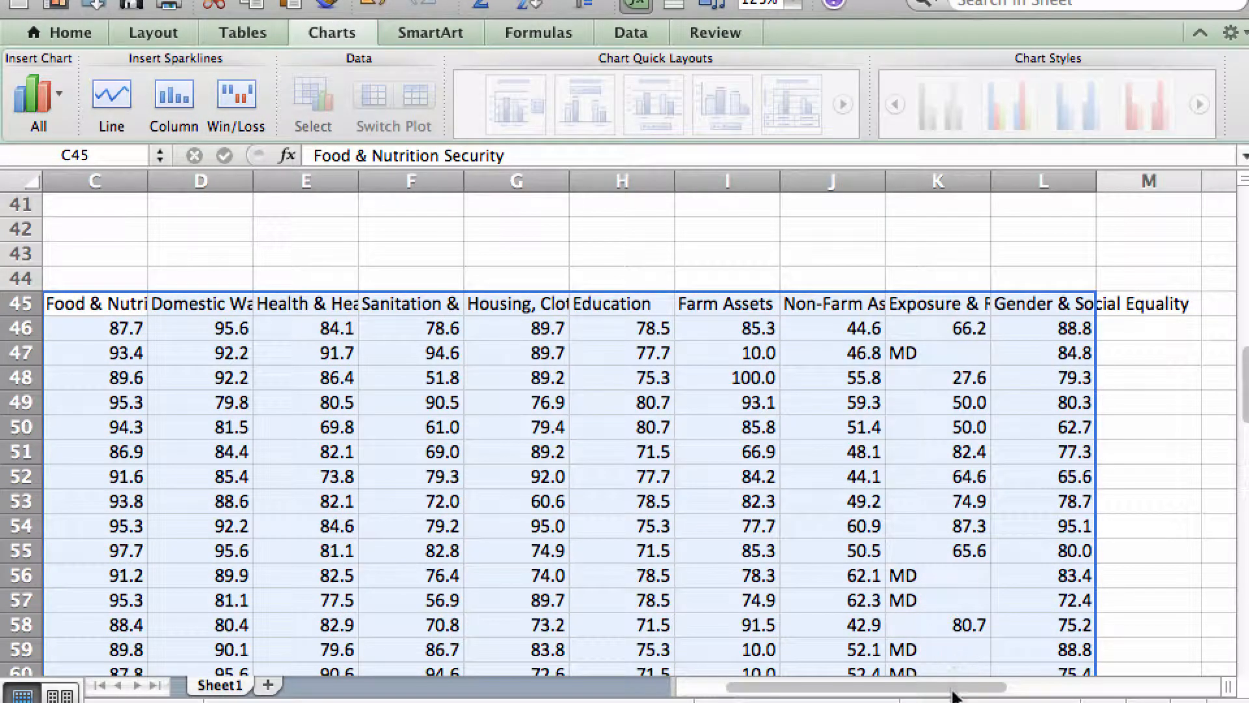
pyautogui.moveTo(959, 688); pyautogui.dragTo(940, 687)
pyautogui.click(487, 448)
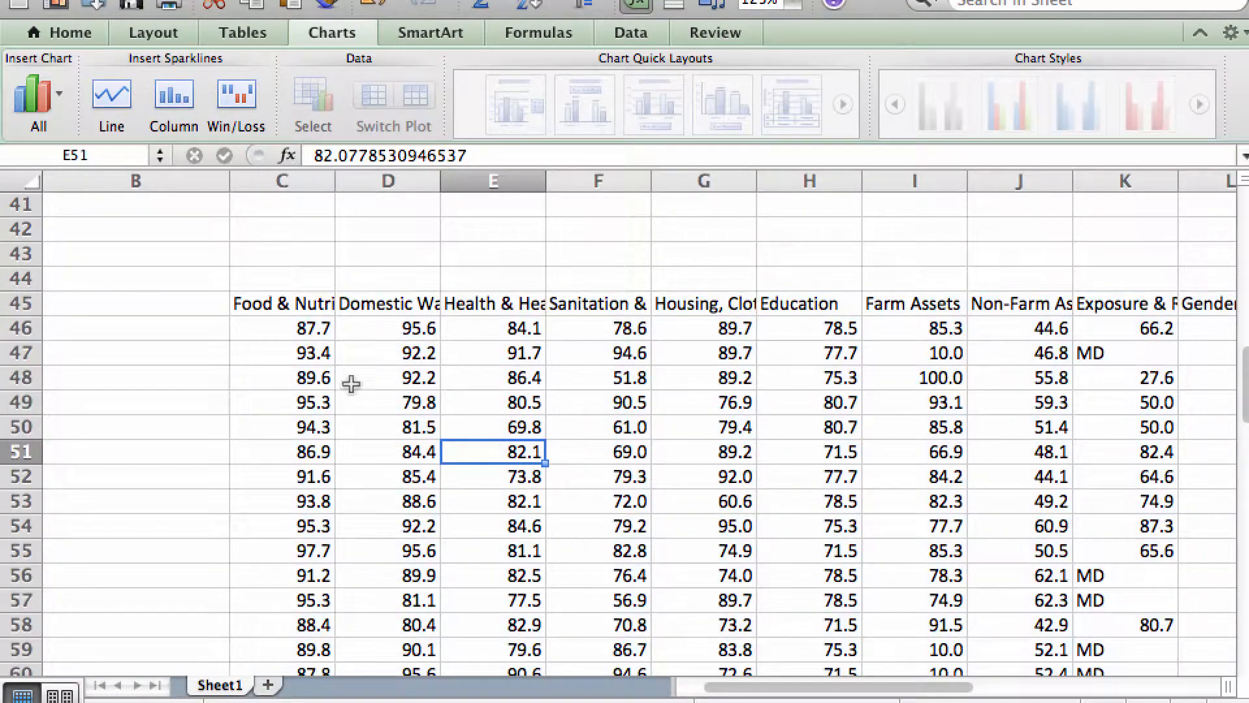
# Make heading row 45 tall enough for three lines of text and turn on text wrapping for the whole row.
pyautogui.click(264, 303)
pyautogui.click(18, 302)
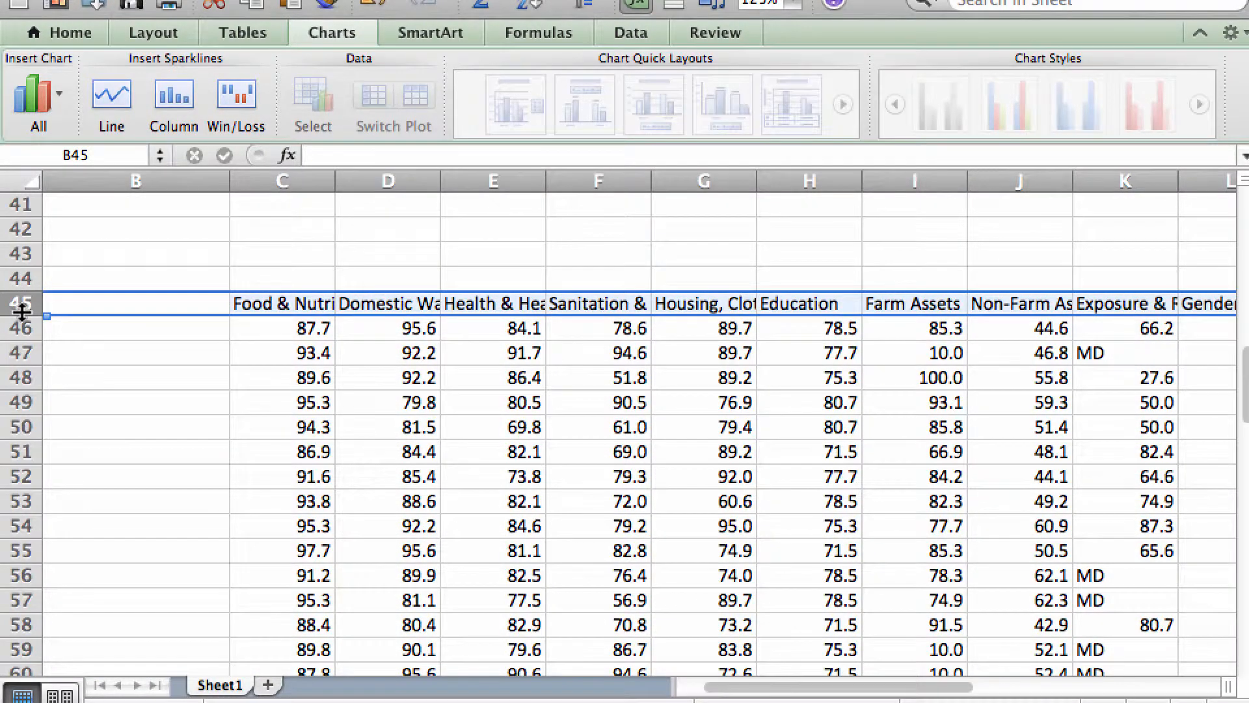
pyautogui.moveTo(19, 316); pyautogui.dragTo(37, 376)
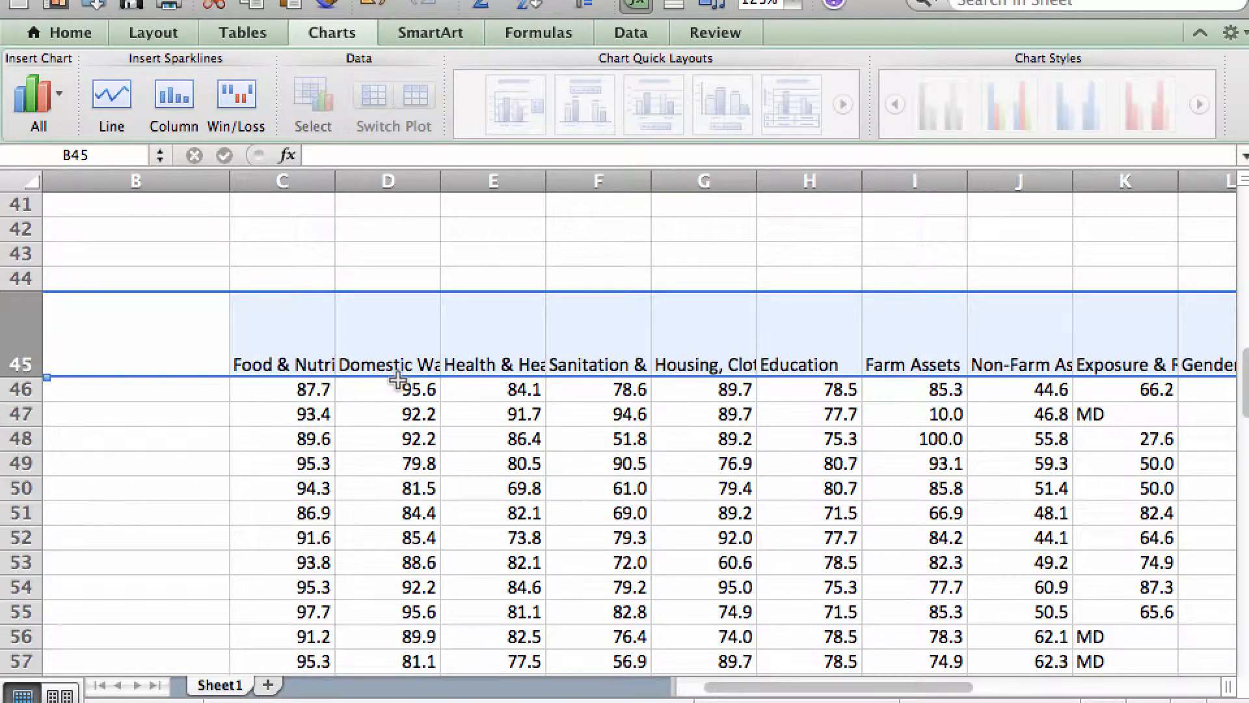
pyautogui.rightClick(310, 334)
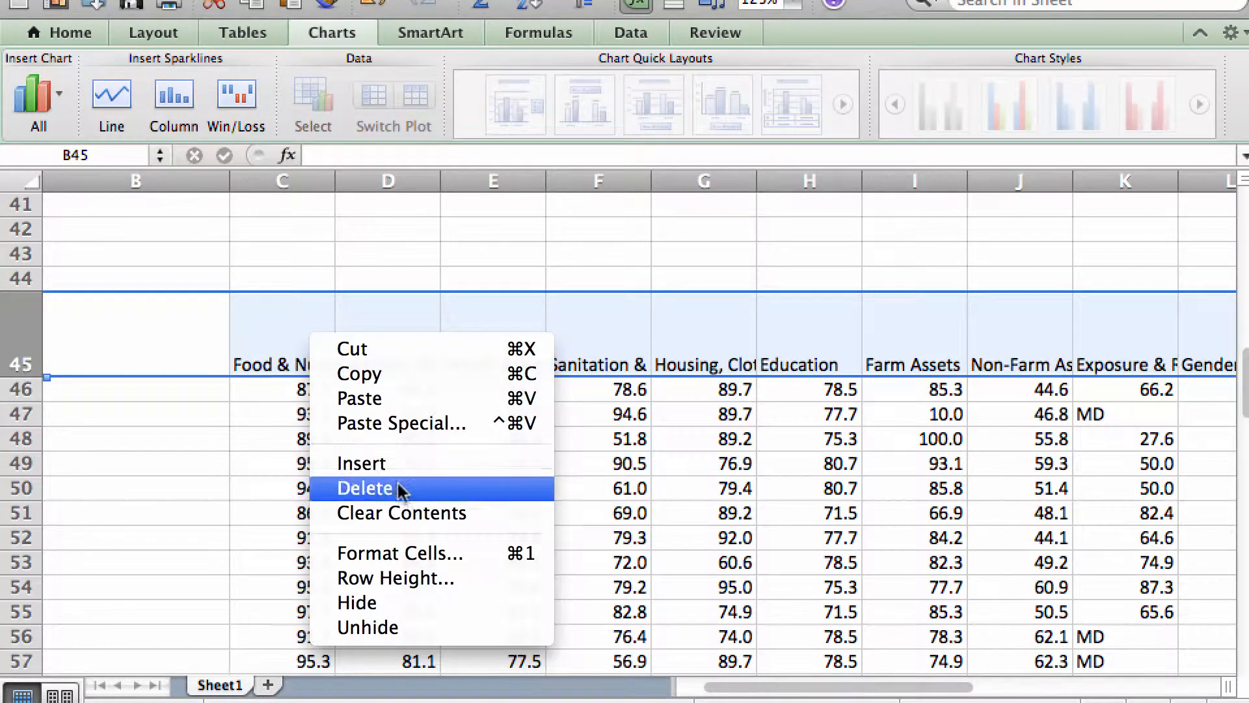
pyautogui.click(427, 553)
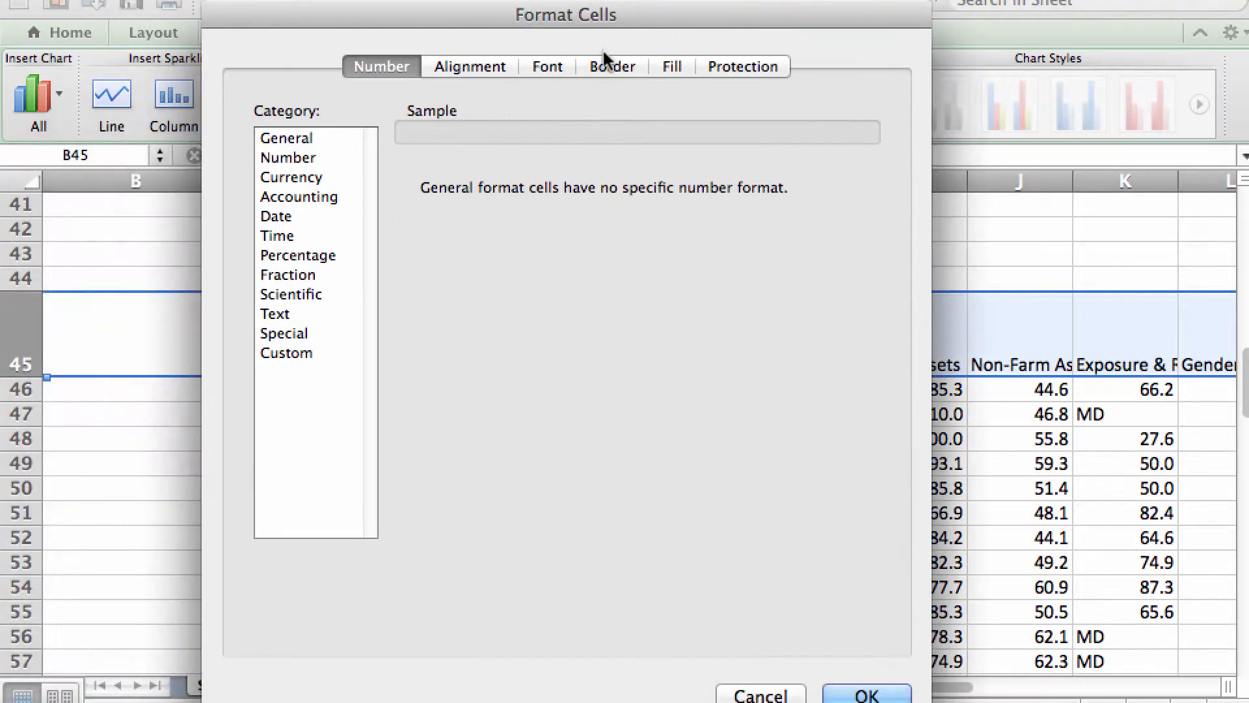
pyautogui.click(481, 65)
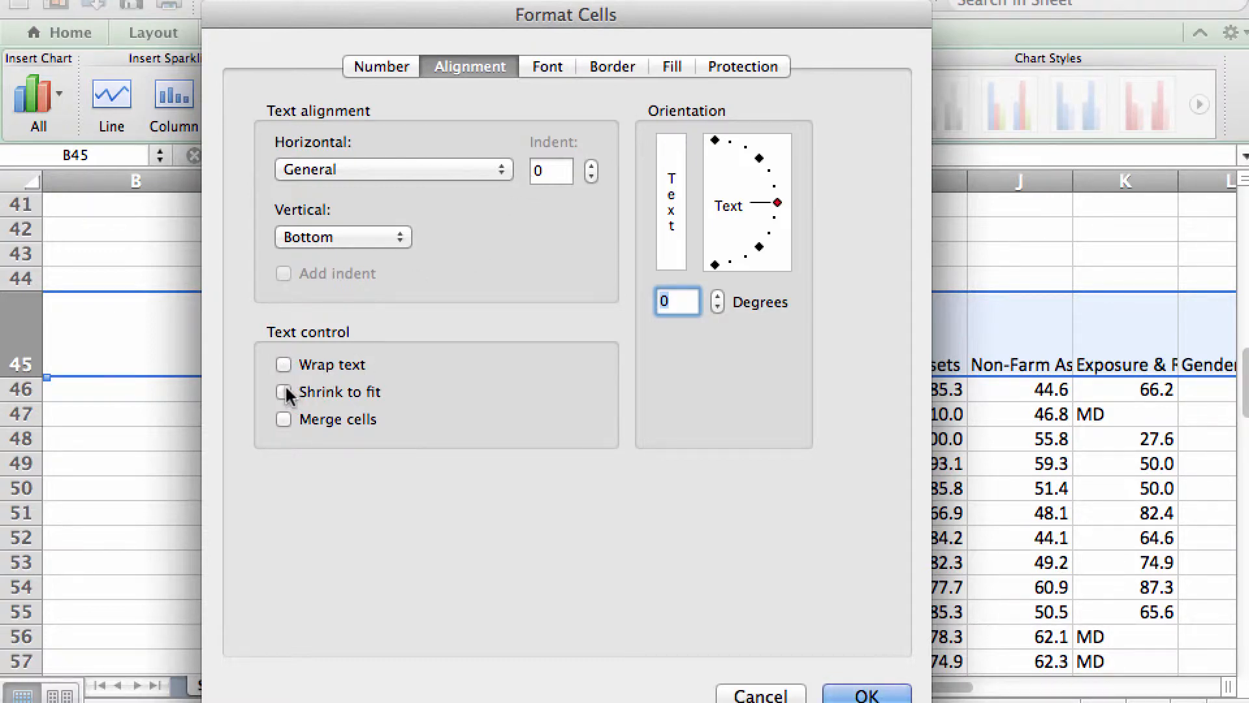
pyautogui.click(284, 364)
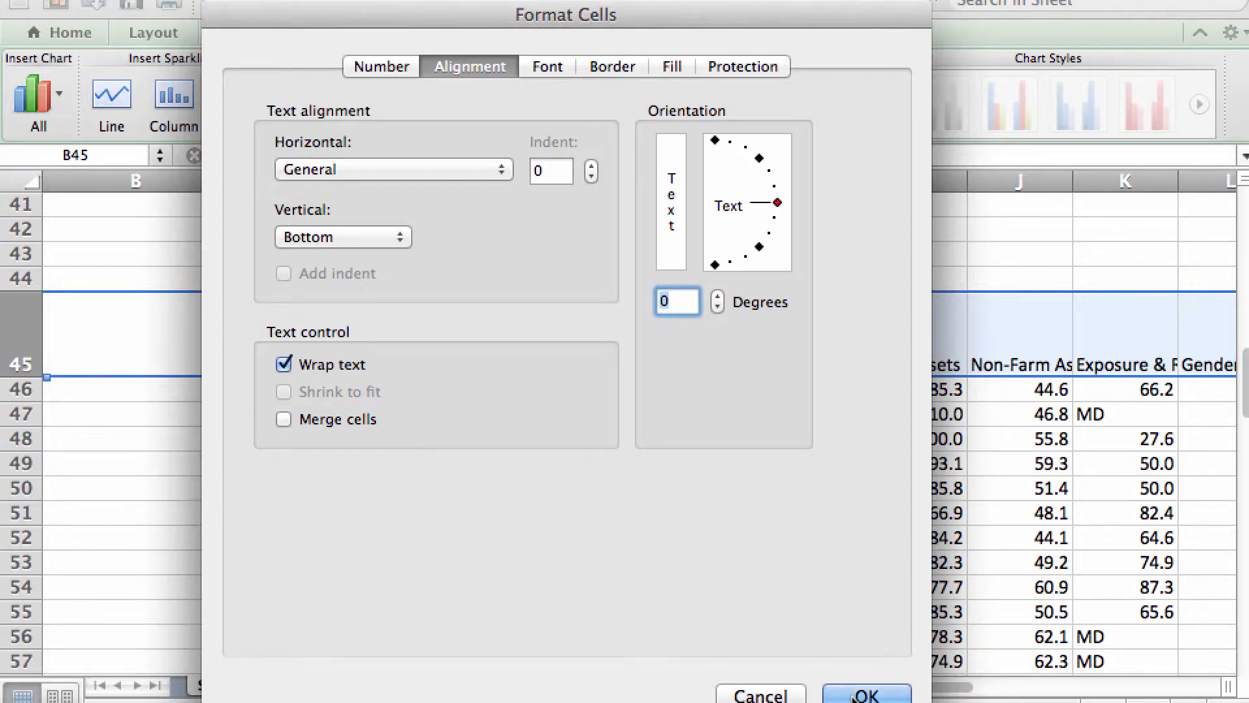
pyautogui.press('Return')
pyautogui.click(438, 491)
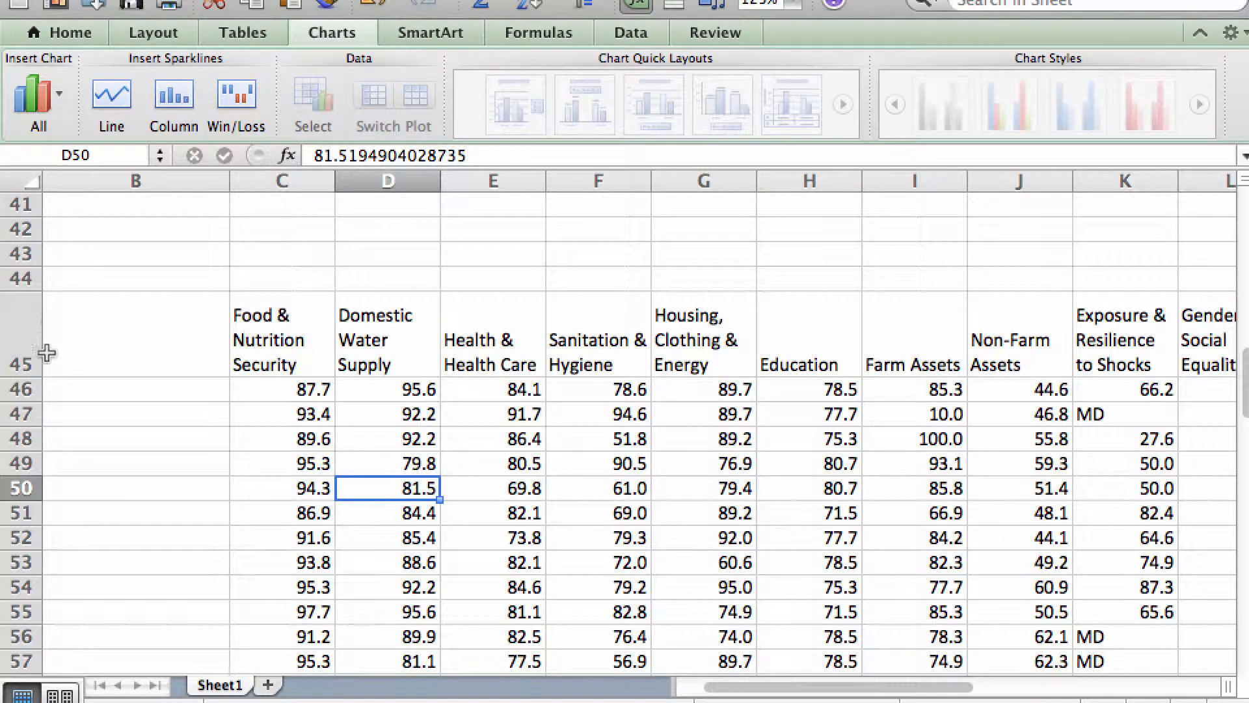
# Label the two empty columns beside the component scores in row 45, entering Village in B45 and Household code in A45.
pyautogui.moveTo(765, 691); pyautogui.dragTo(801, 684)
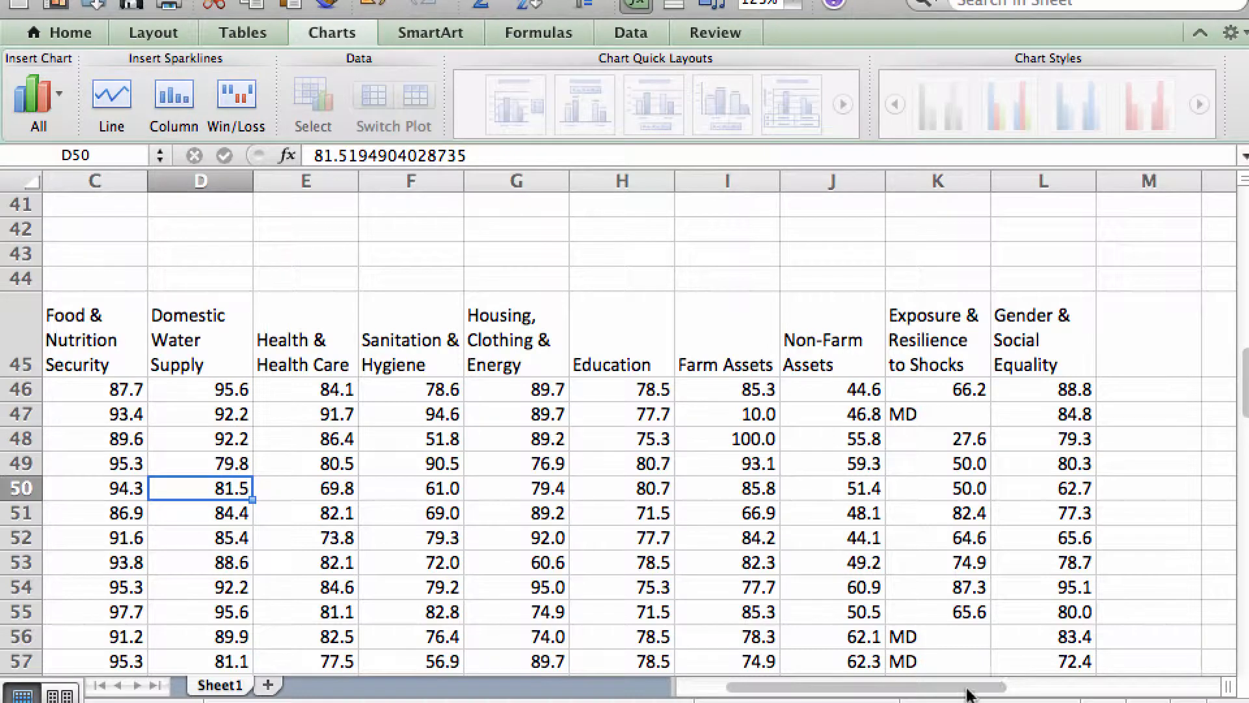
pyautogui.moveTo(957, 691); pyautogui.dragTo(943, 690)
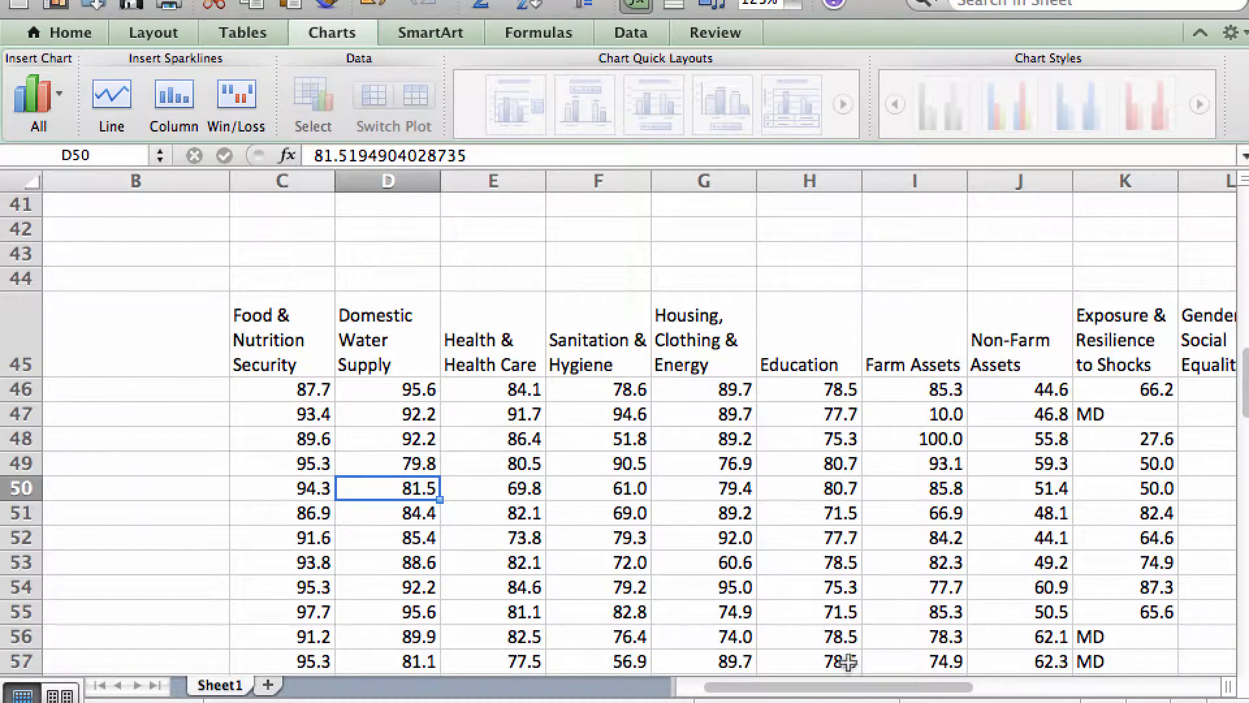
pyautogui.moveTo(872, 688); pyautogui.dragTo(846, 689)
pyautogui.click(382, 349)
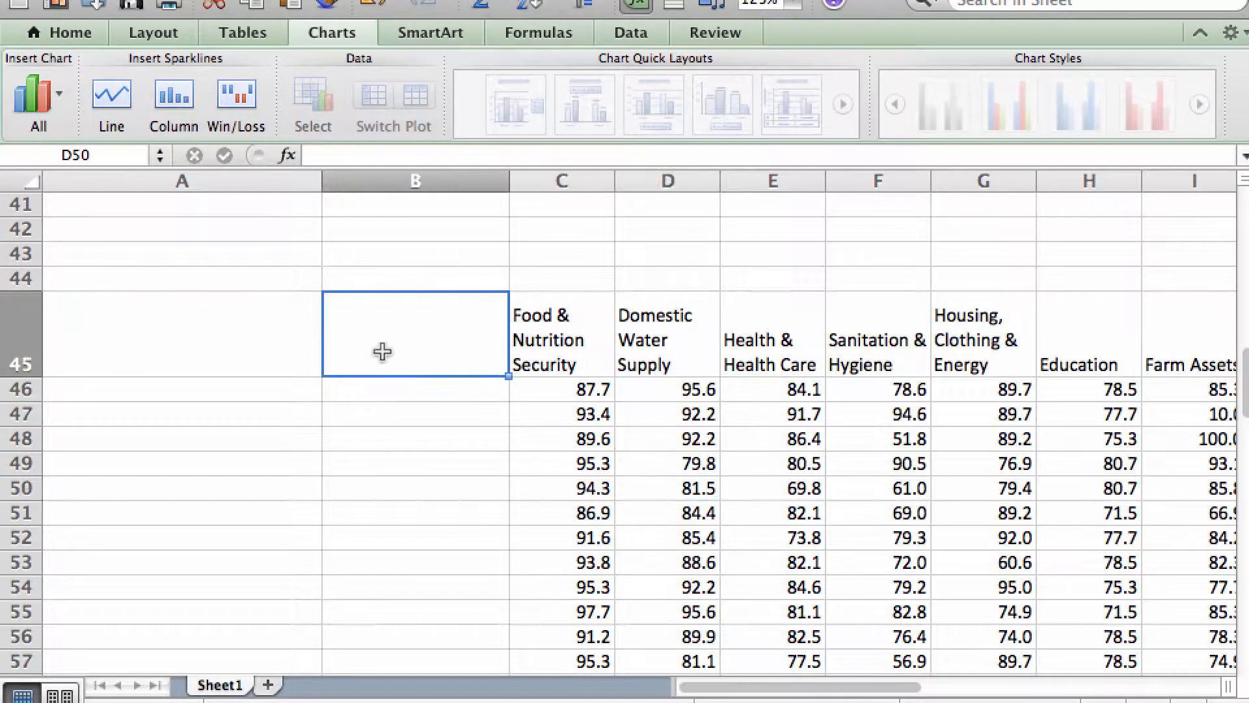
pyautogui.write('Village')
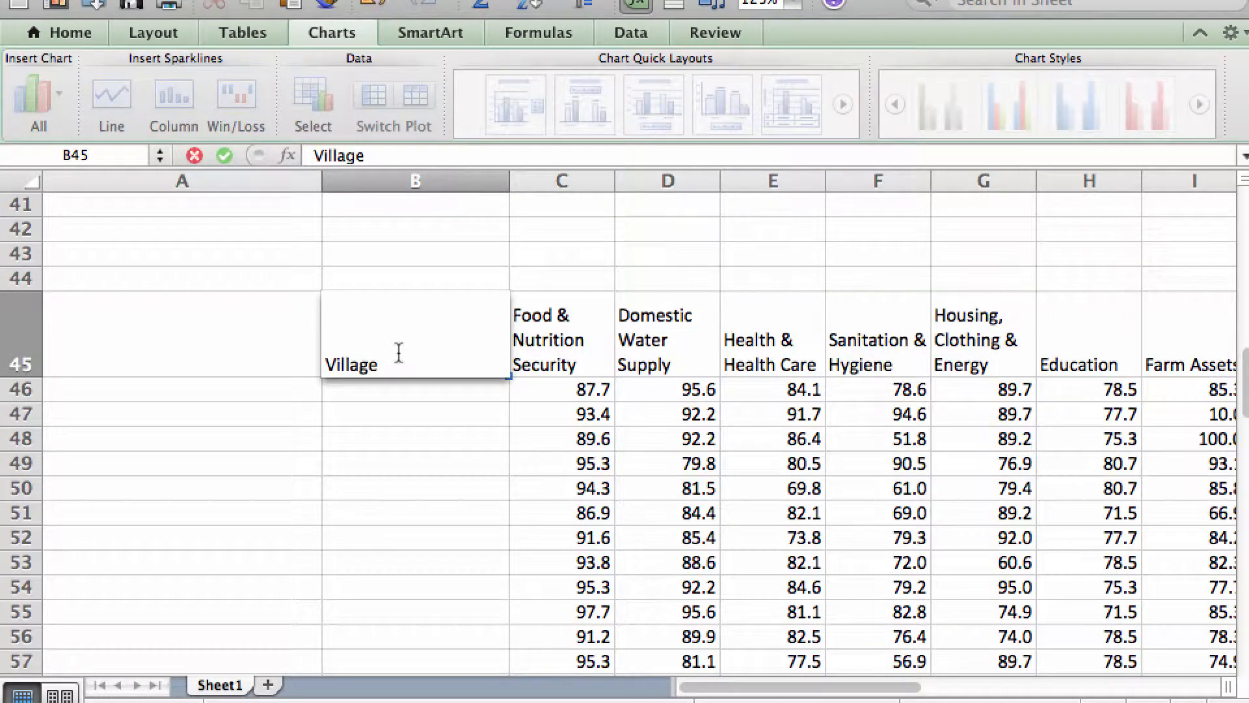
pyautogui.press('Return')
pyautogui.click(242, 339)
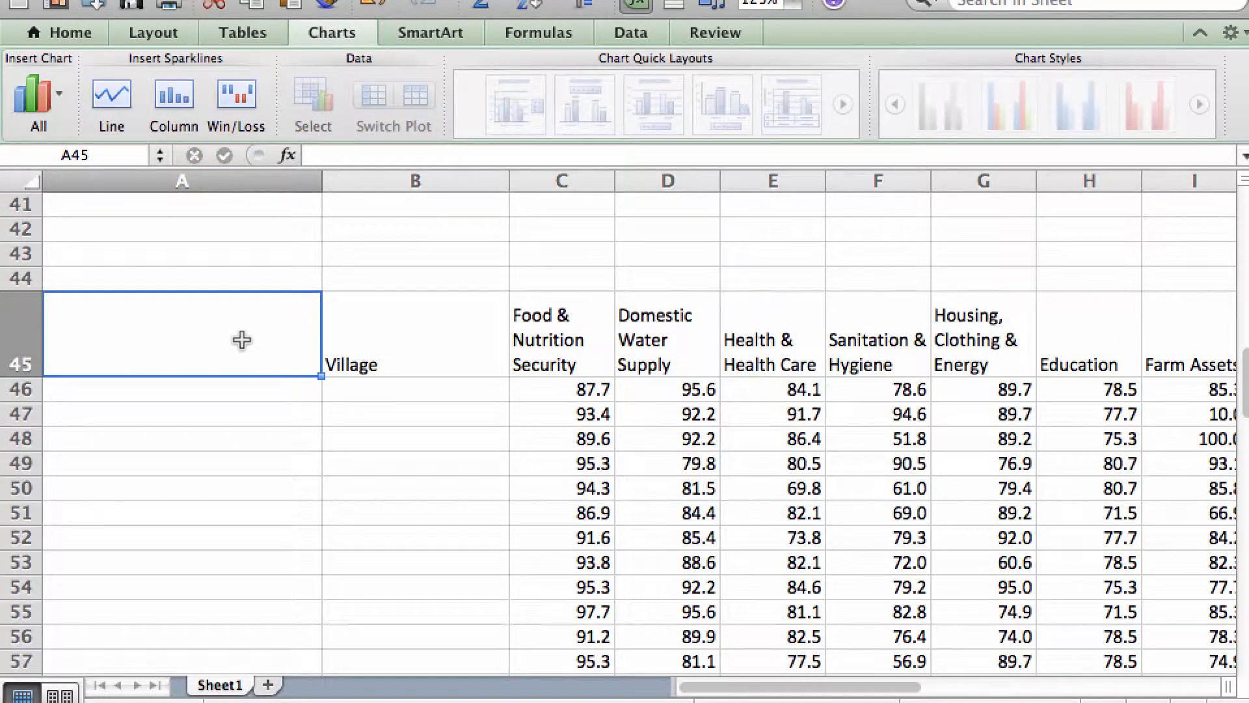
pyautogui.write('Household ')
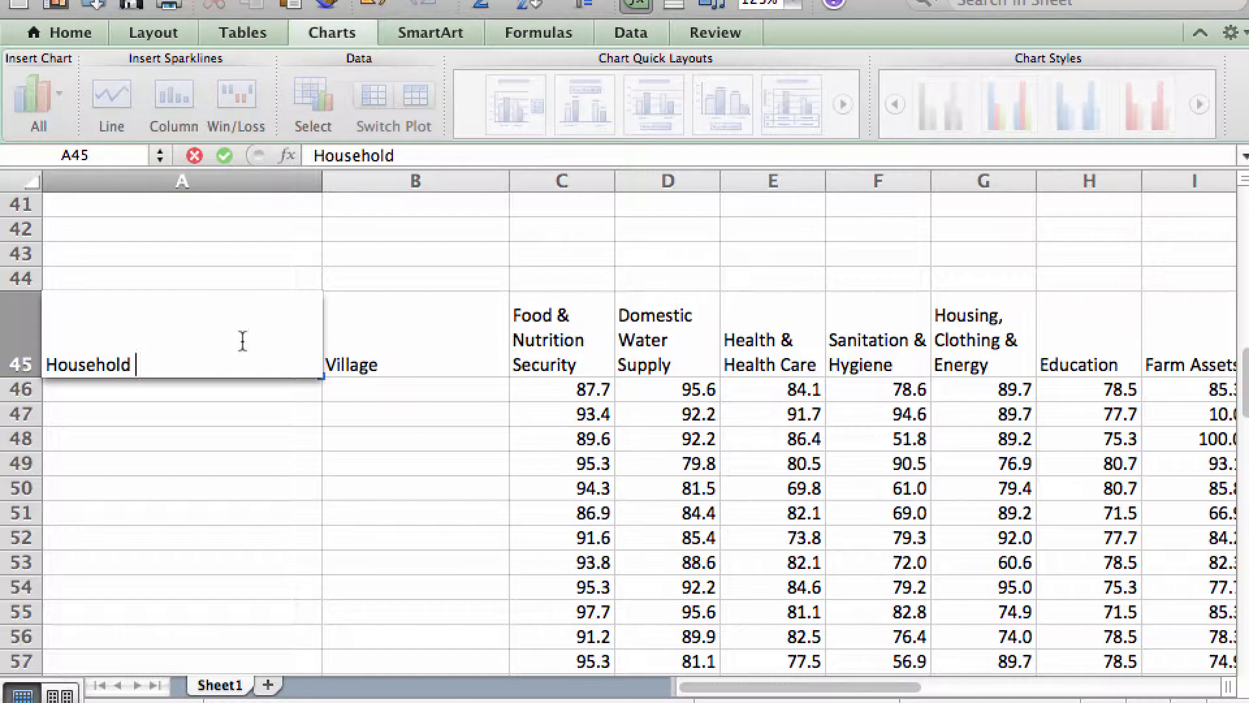
pyautogui.write('code')
pyautogui.click(332, 462)
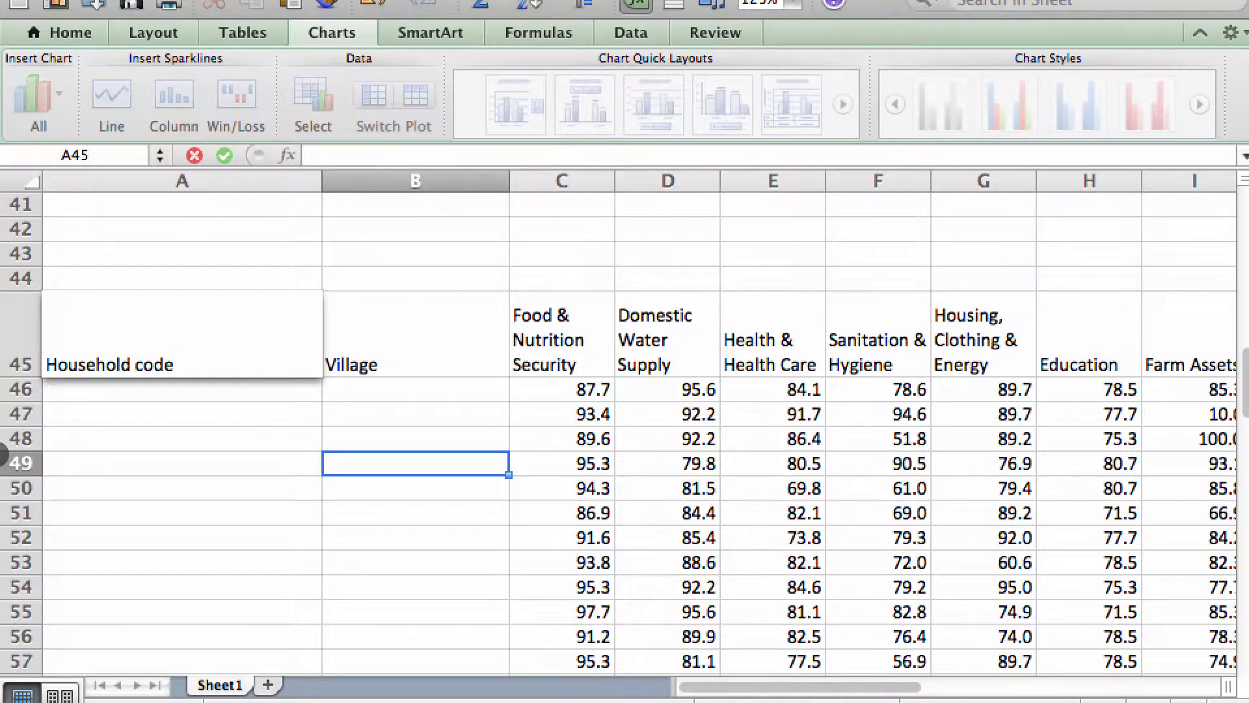
# Switch to the 2014 Excel Spreadsheet workbook and look through the AA3_code and Village_code columns of the Household Results sheet.
pyautogui.rightClick(0, 456)
pyautogui.click(139, 280)
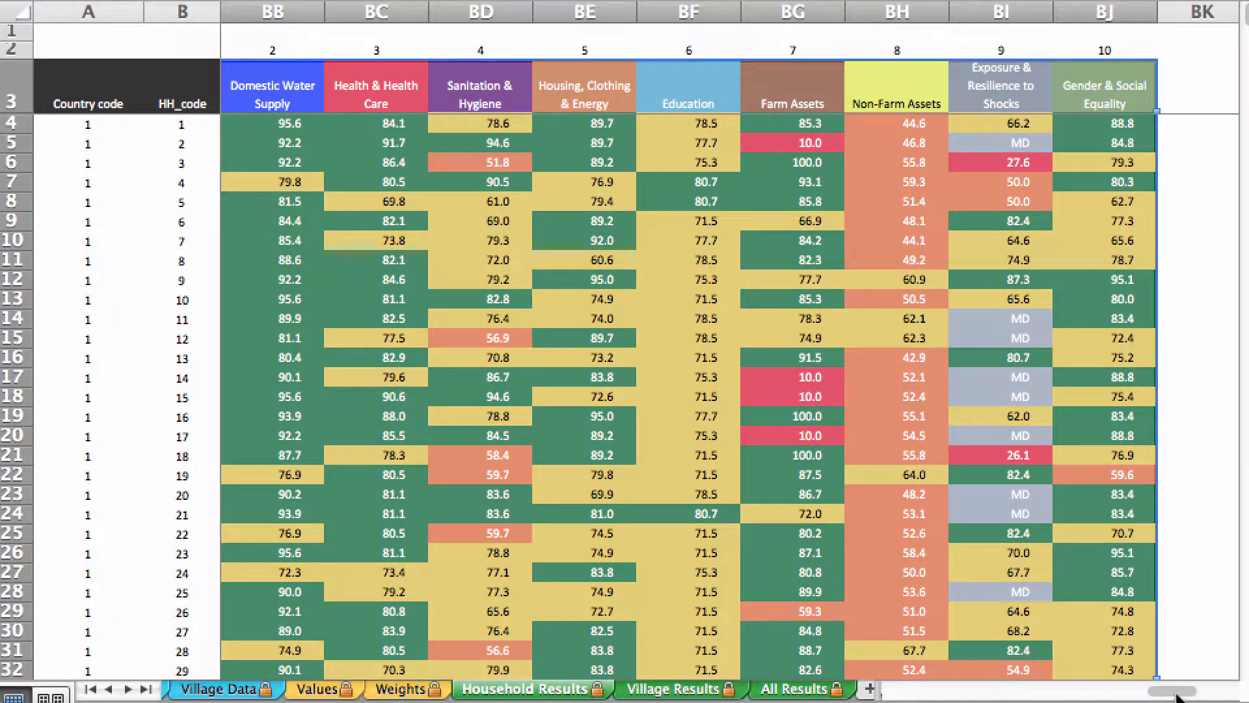
pyautogui.moveTo(1176, 693); pyautogui.dragTo(841, 695)
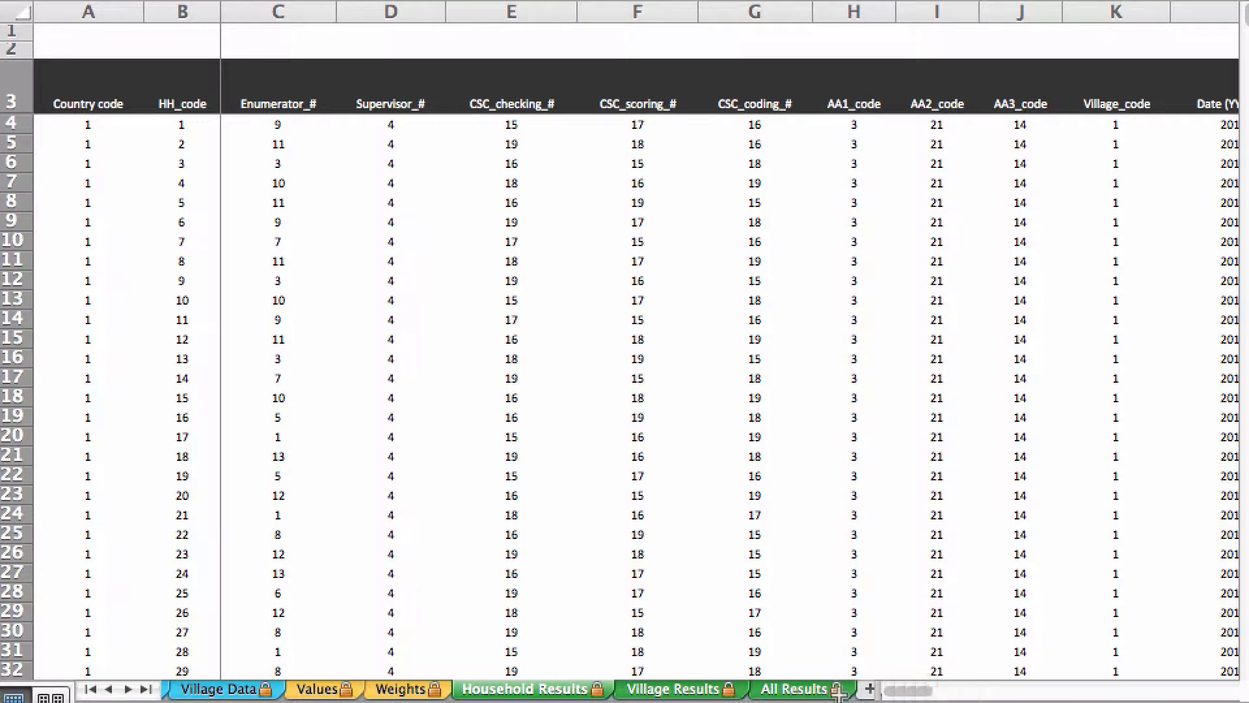
pyautogui.click(1029, 103)
pyautogui.click(1035, 126)
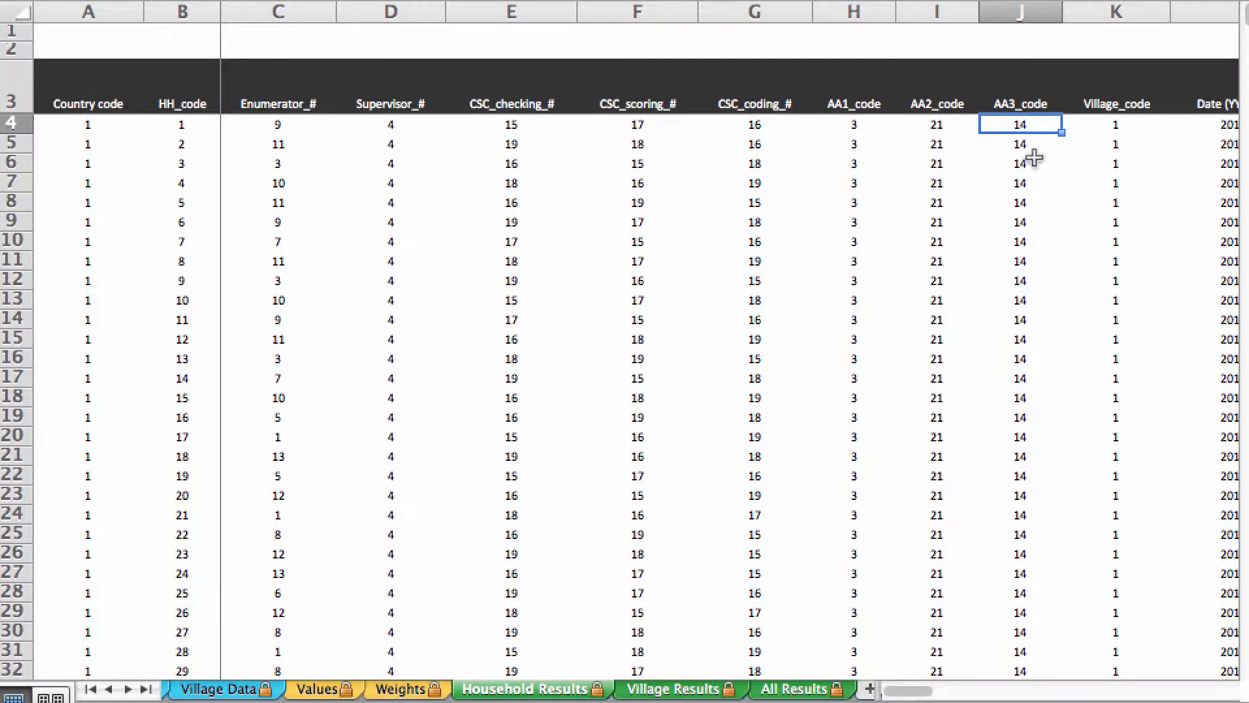
pyautogui.scroll(-5, 1065, 383)
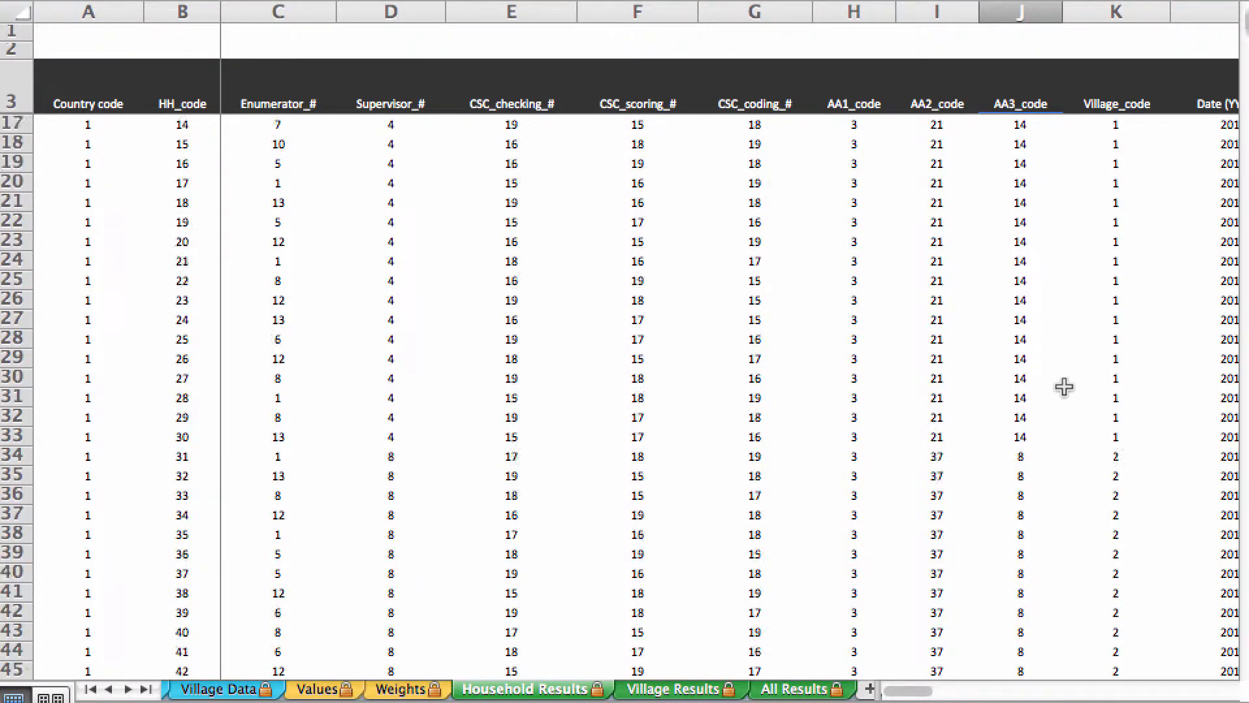
pyautogui.scroll(5, 1065, 385)
# Copy the Village_code values for all households, from K4 down to K63.
pyautogui.click(1129, 128)
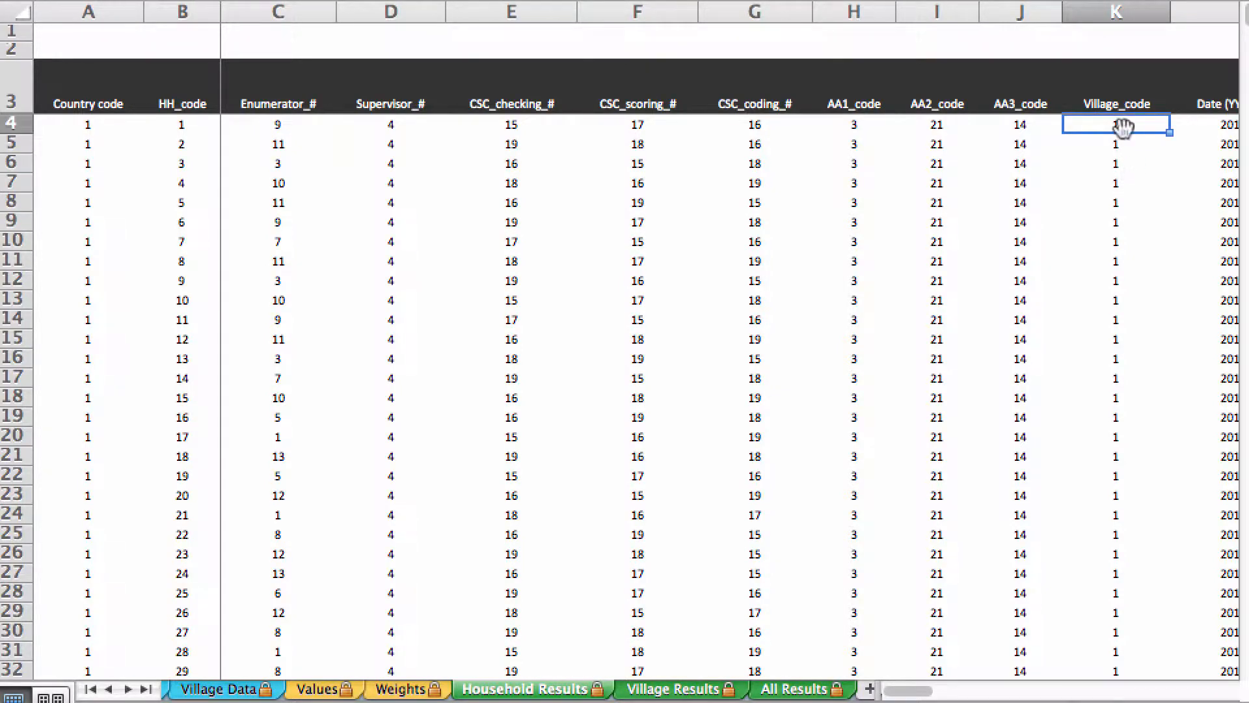
pyautogui.scroll(-20, 1154, 365)
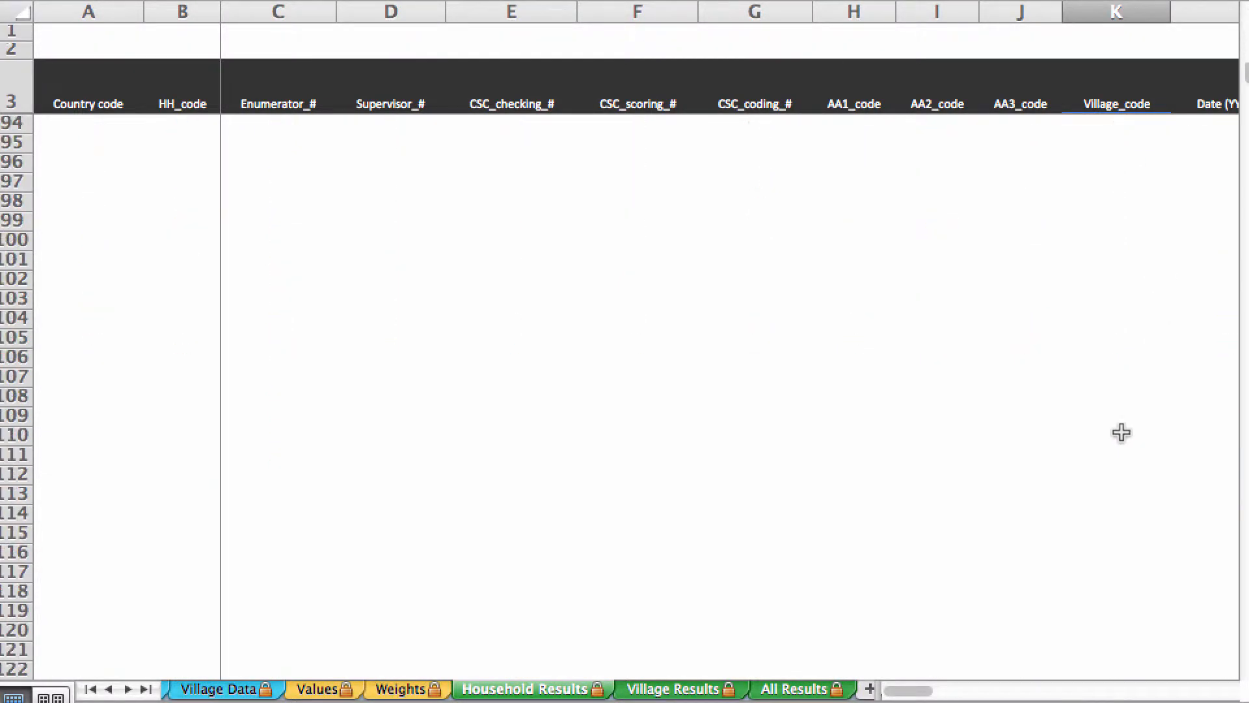
pyautogui.scroll(7, 1121, 432)
pyautogui.scroll(6, 1125, 429)
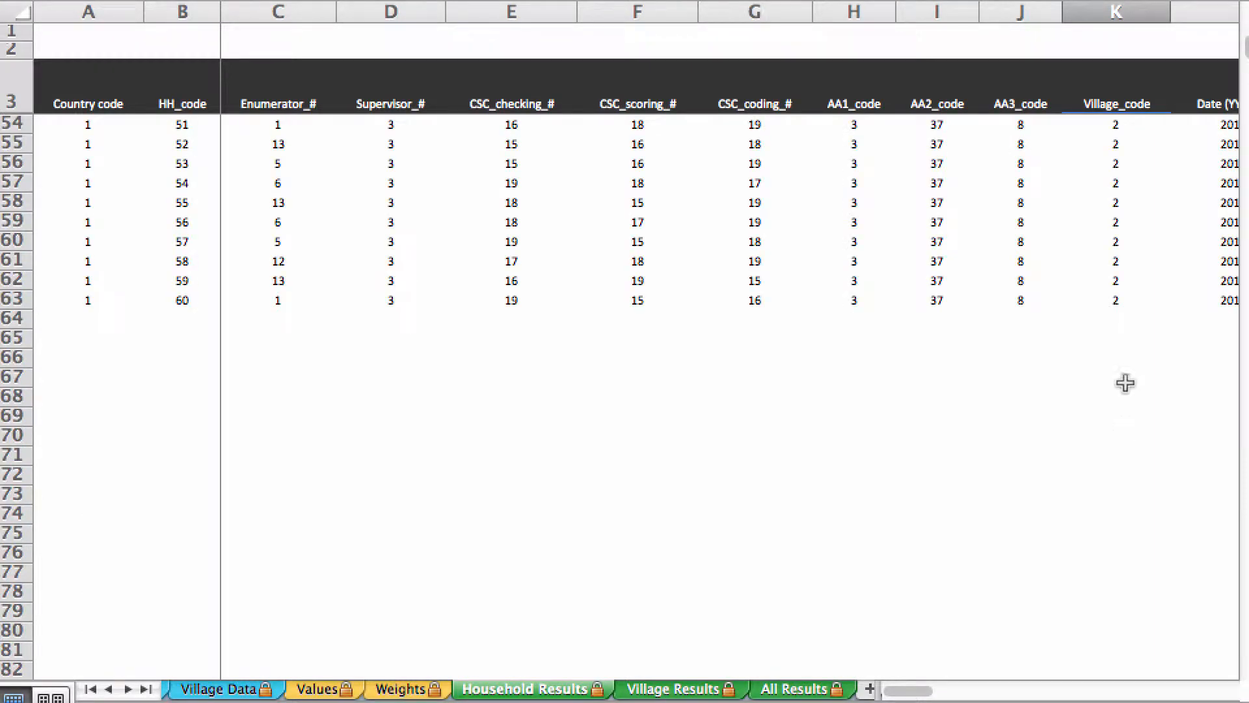
pyautogui.keyDown('shift'); pyautogui.click(1126, 301); pyautogui.keyUp('shift')
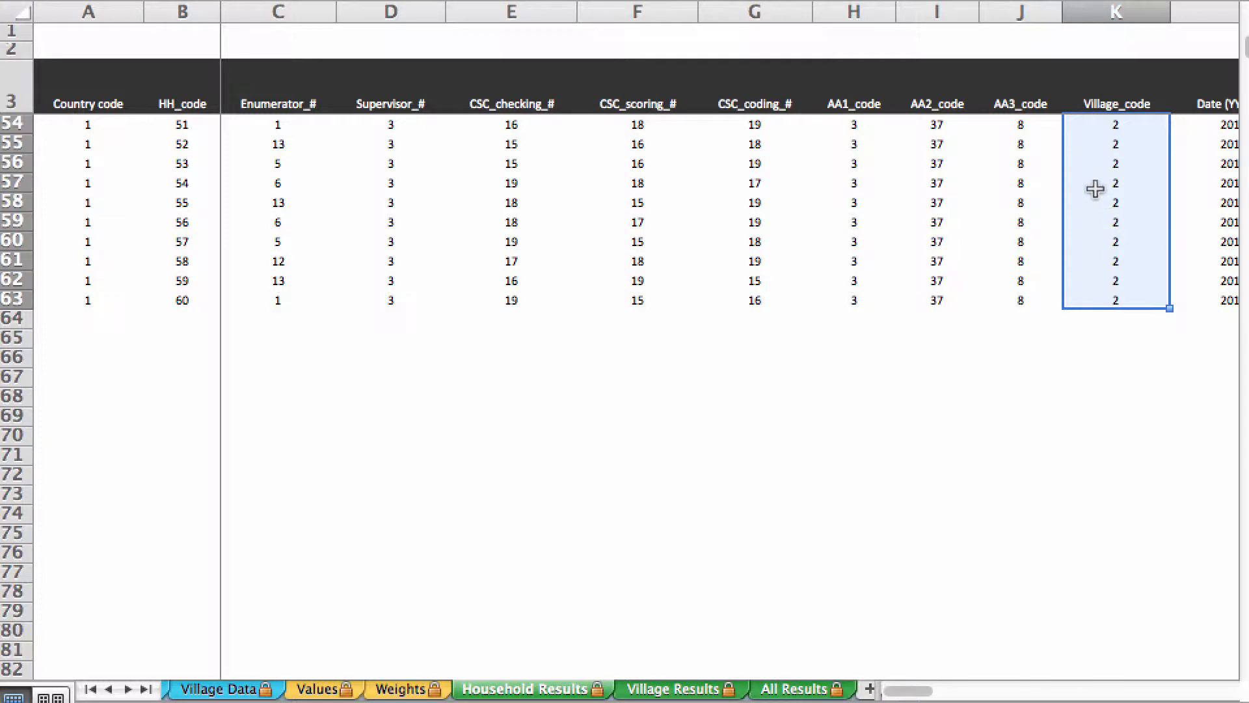
pyautogui.rightClick(1096, 192)
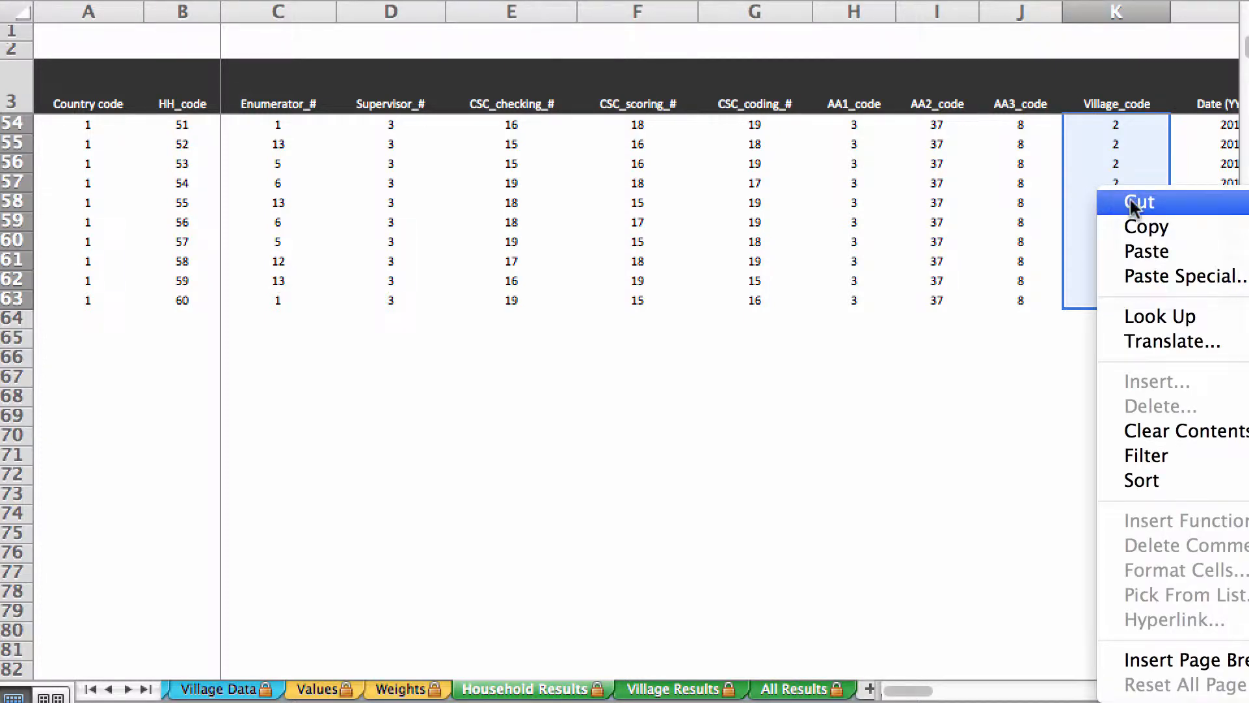
pyautogui.click(1144, 227)
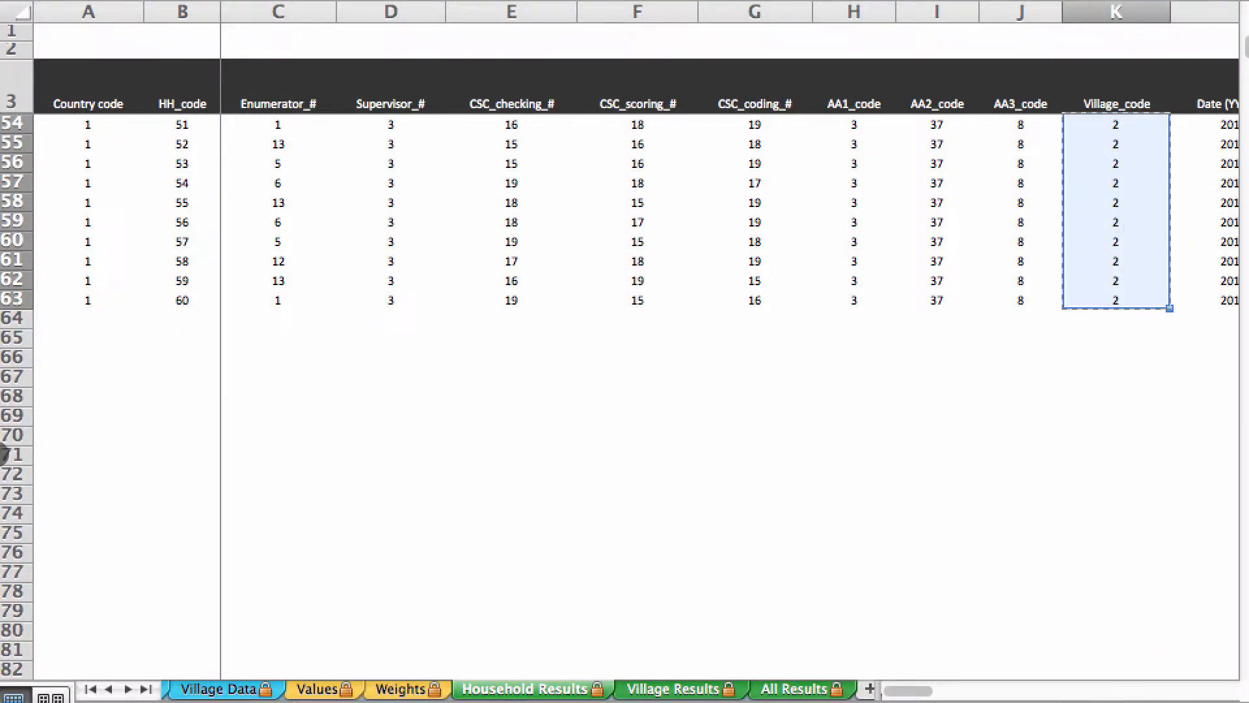
# Switch to the results analysis workbook, paste the copied village codes as values only starting at B46, and check the filled column.
pyautogui.rightClick(1, 453)
pyautogui.click(39, 301)
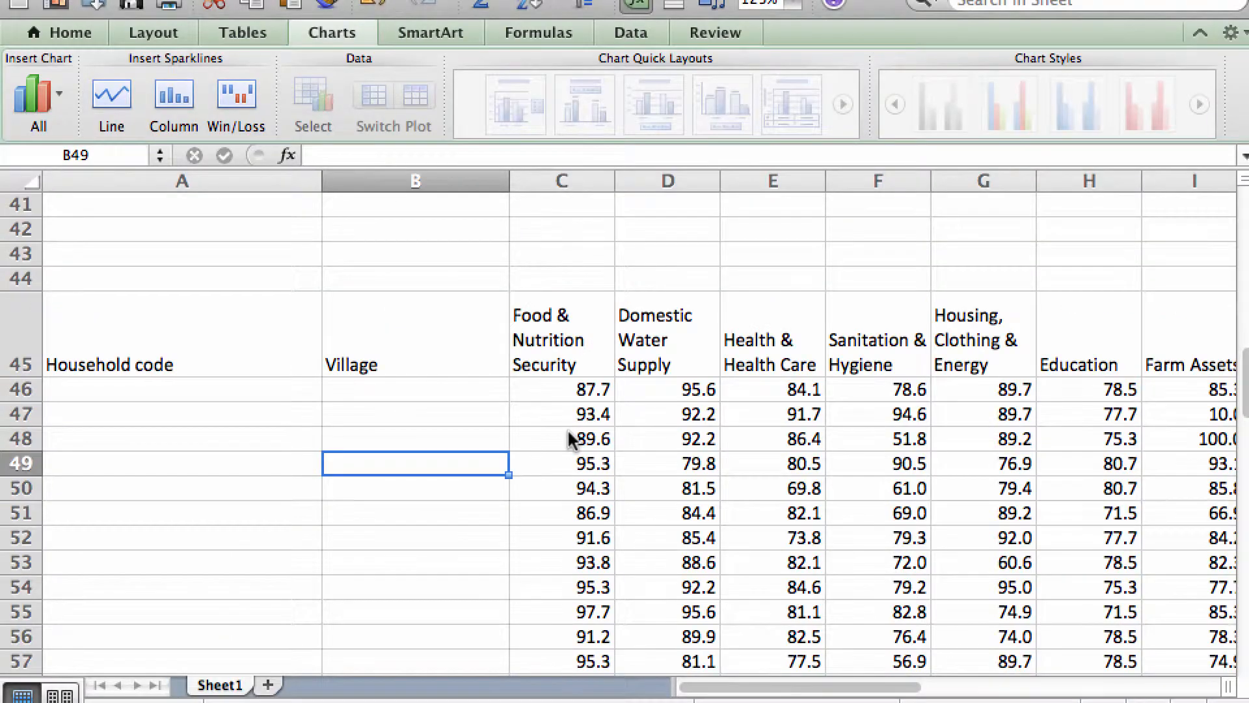
pyautogui.rightClick(374, 386)
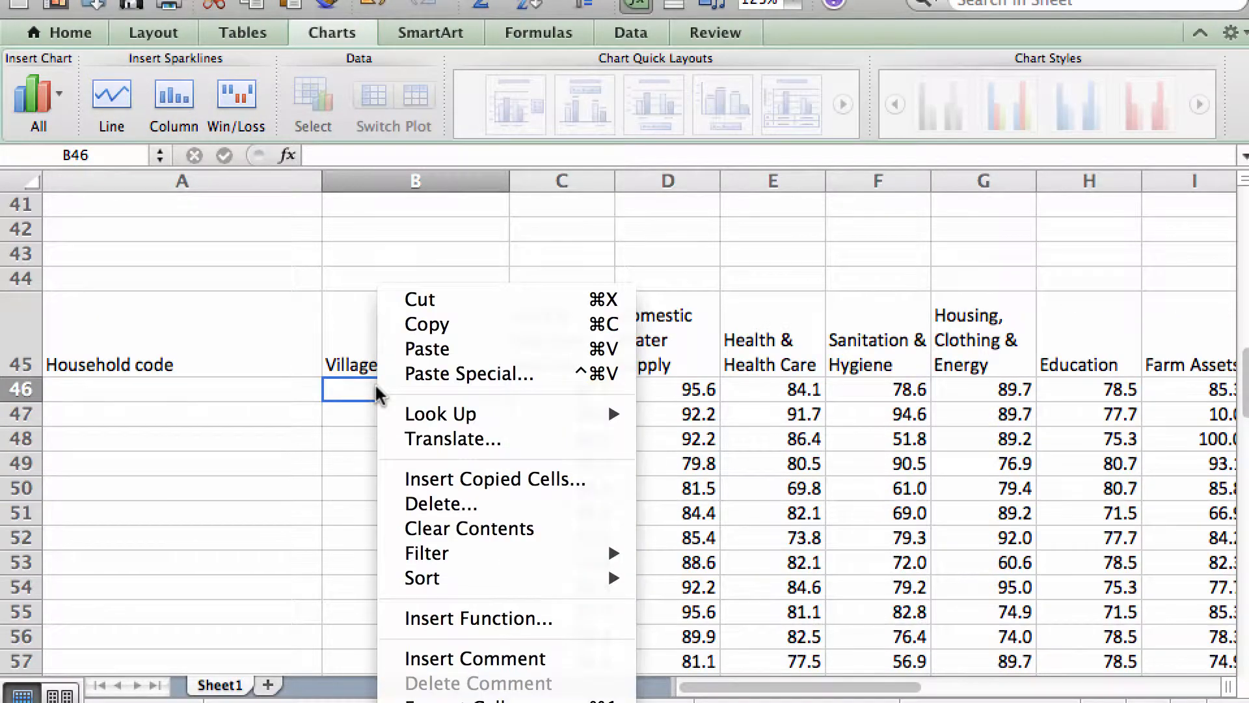
pyautogui.click(432, 374)
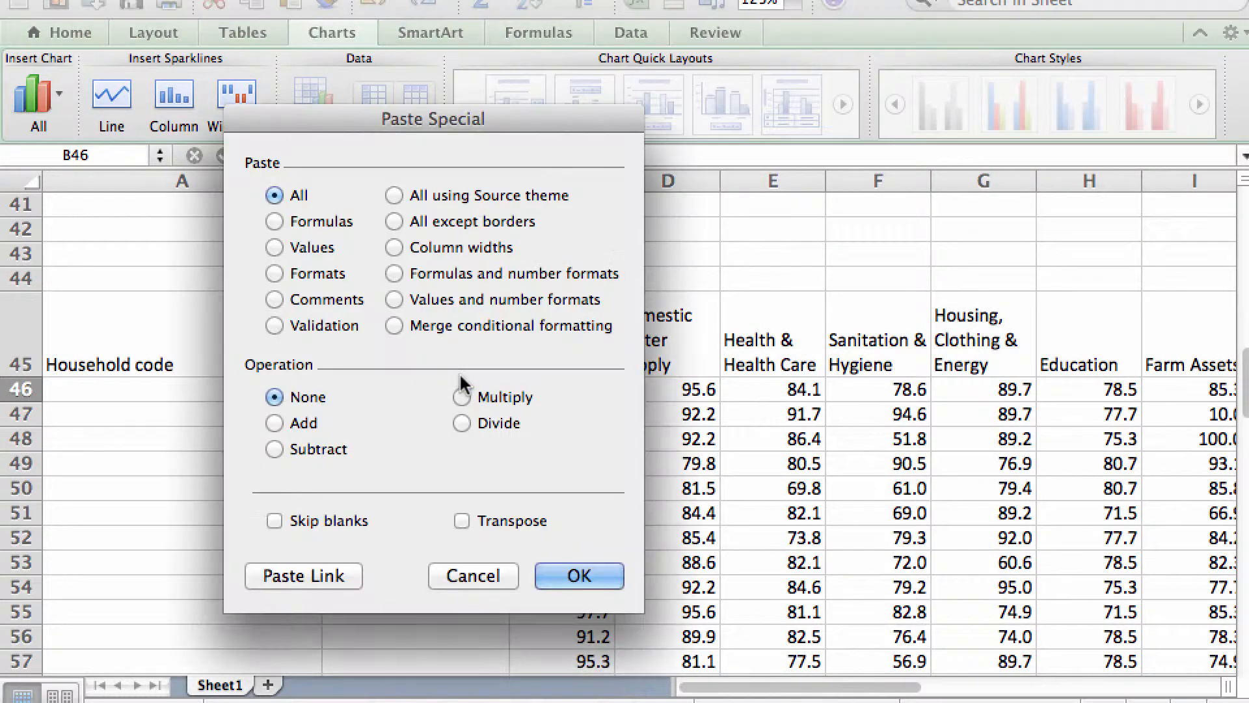
pyautogui.click(273, 248)
pyautogui.click(585, 578)
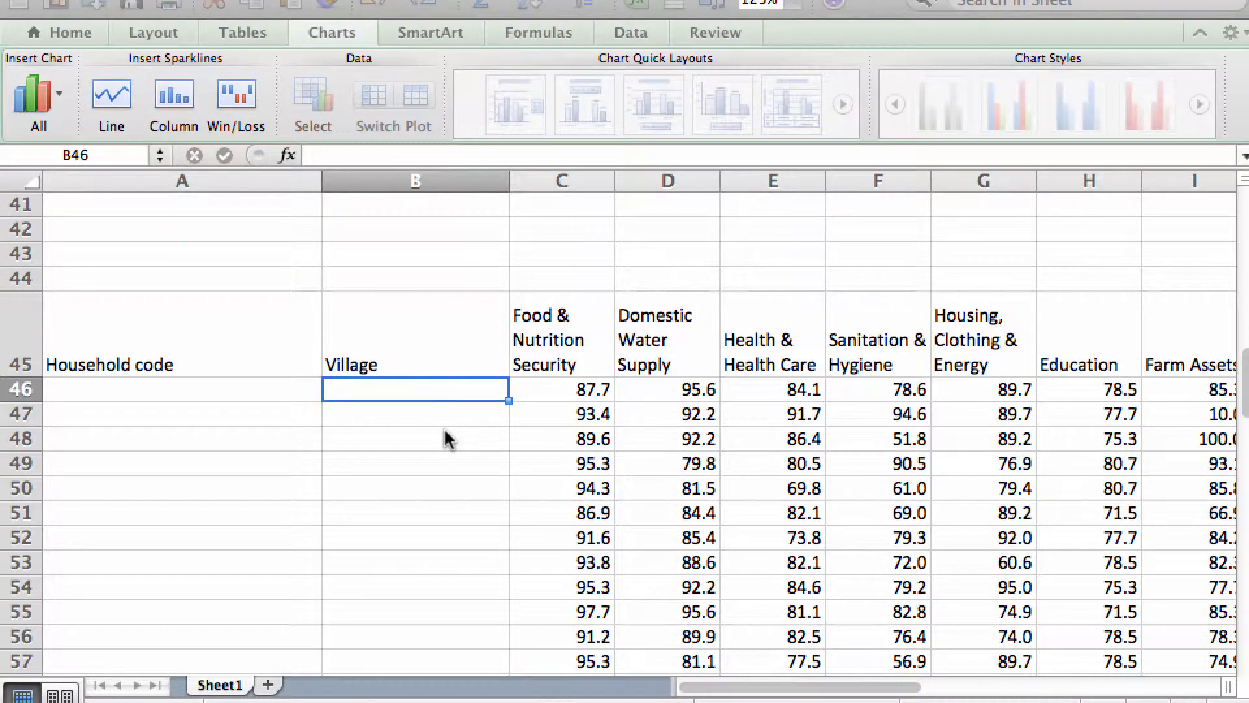
pyautogui.scroll(-11, 391, 538)
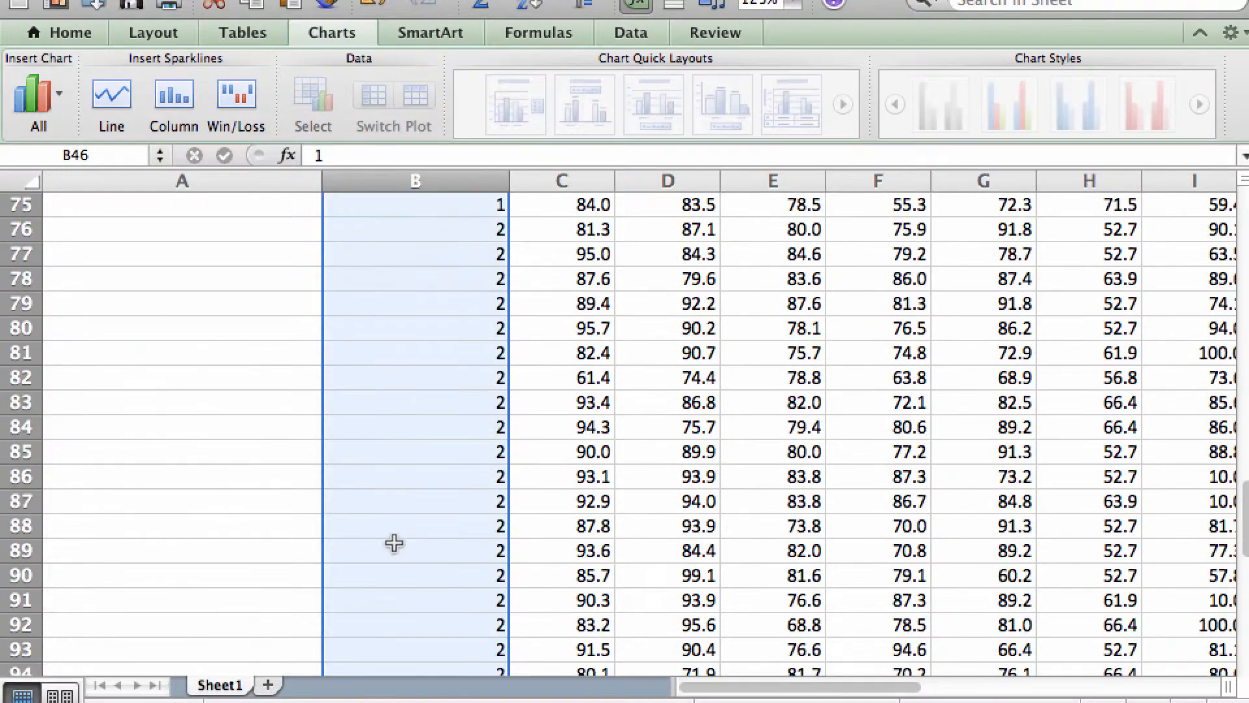
pyautogui.scroll(-3, 394, 542)
pyautogui.scroll(20, 391, 546)
pyautogui.scroll(-3, 384, 560)
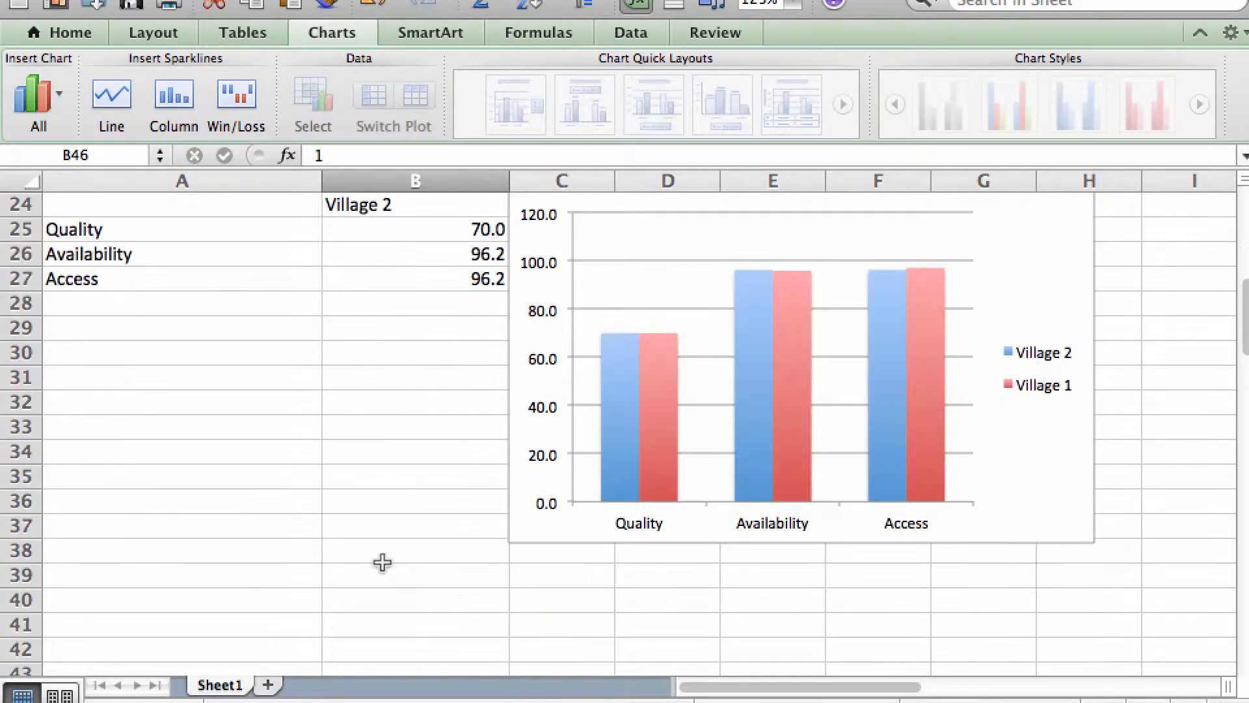
pyautogui.scroll(-6, 383, 562)
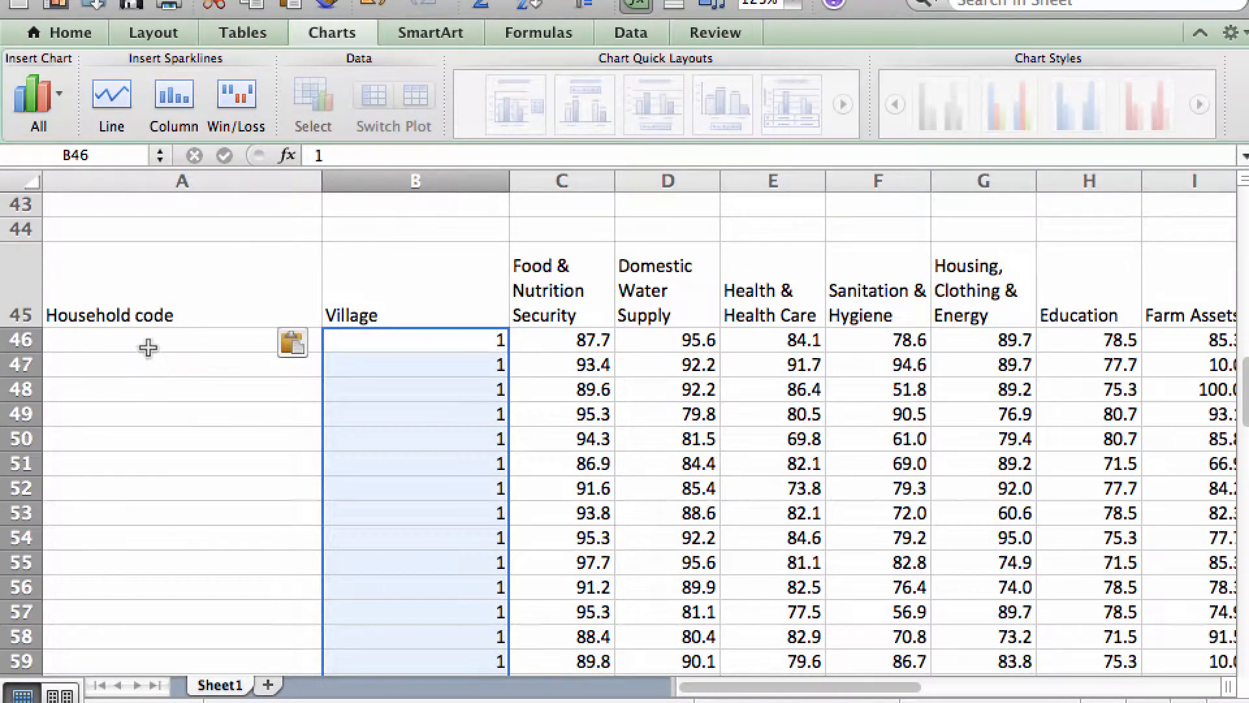
# Select A46 as the paste target, switch to the 2014 Excel Spreadsheet workbook, and copy the HH_code values from B4 to B63.
pyautogui.click(148, 348)
pyautogui.rightClick(2, 449)
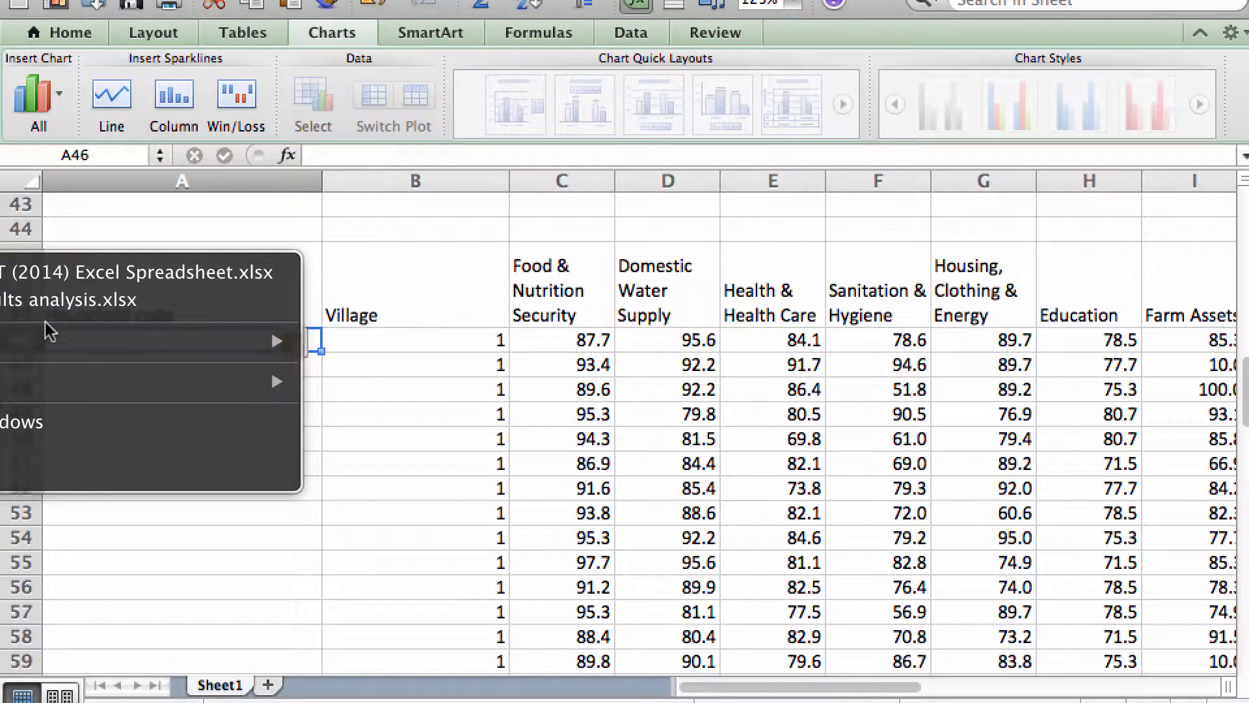
pyautogui.click(89, 282)
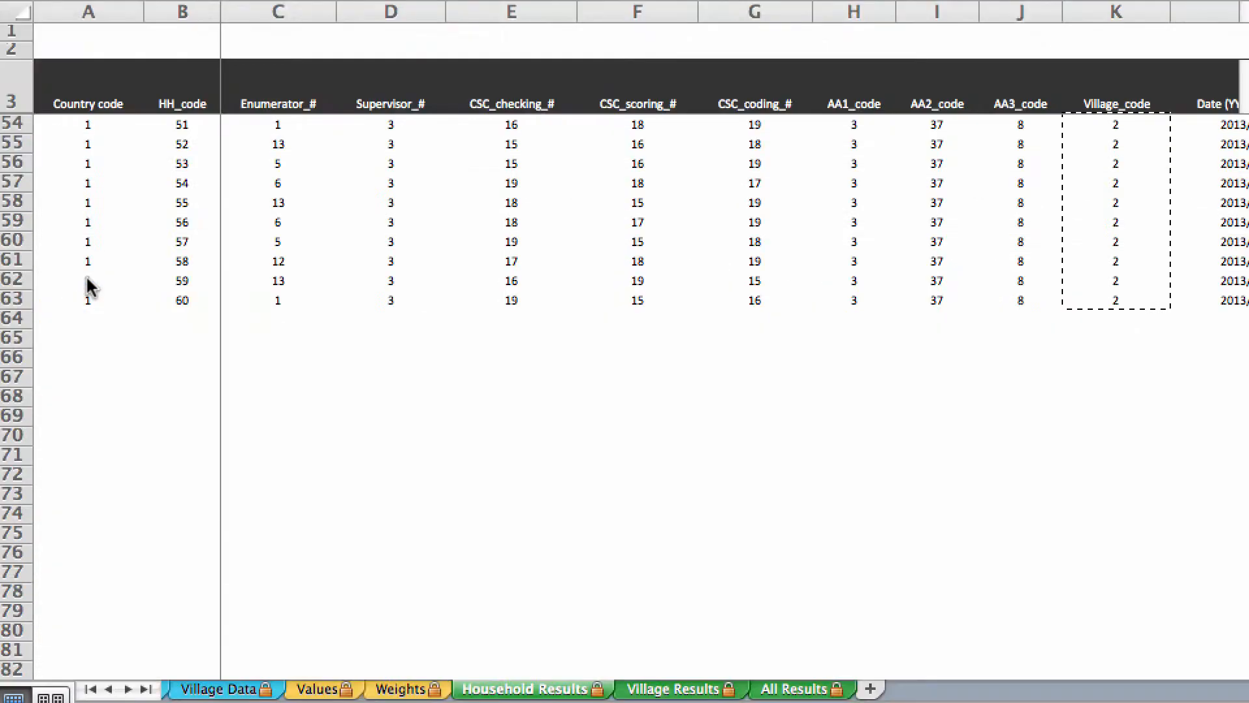
pyautogui.scroll(15, 215, 475)
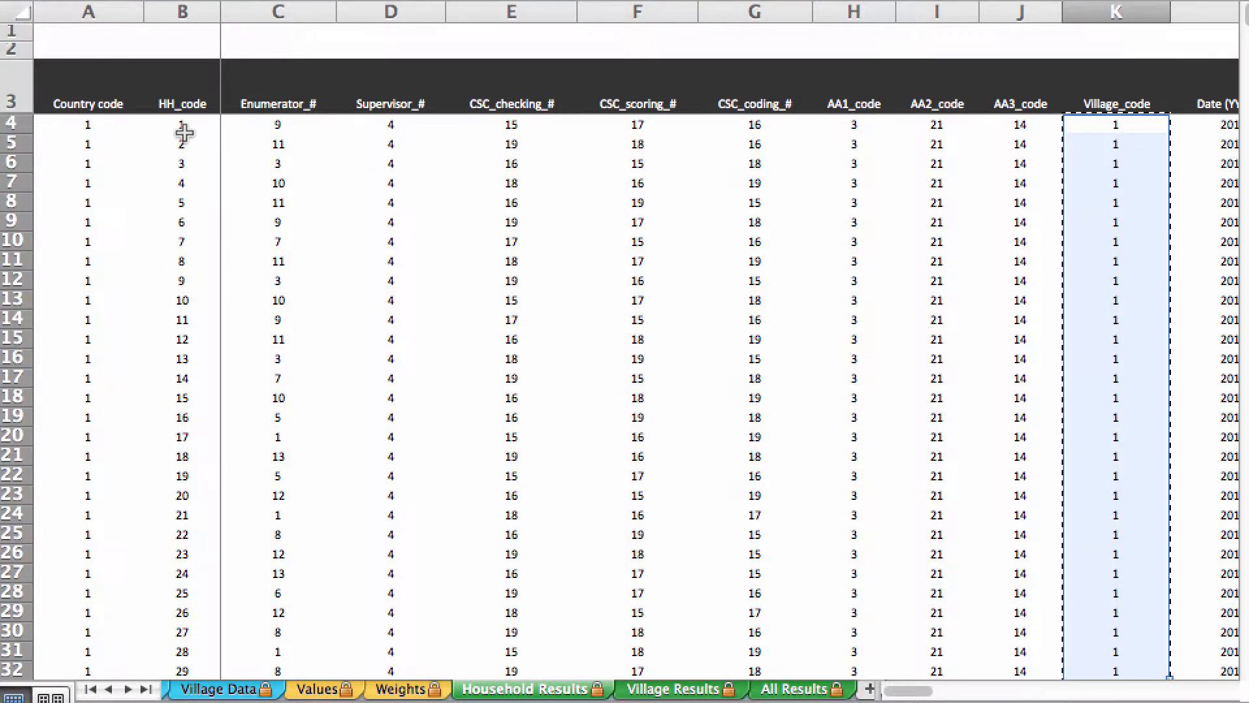
pyautogui.click(182, 128)
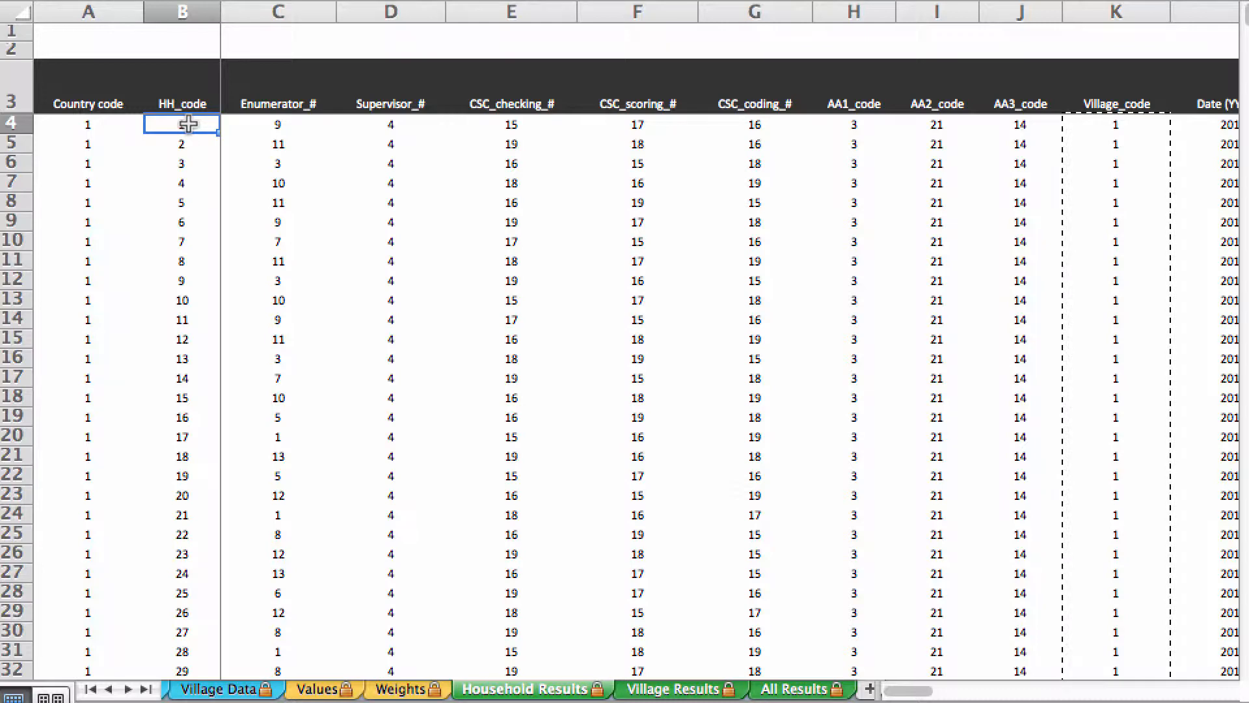
pyautogui.scroll(-14, 184, 247)
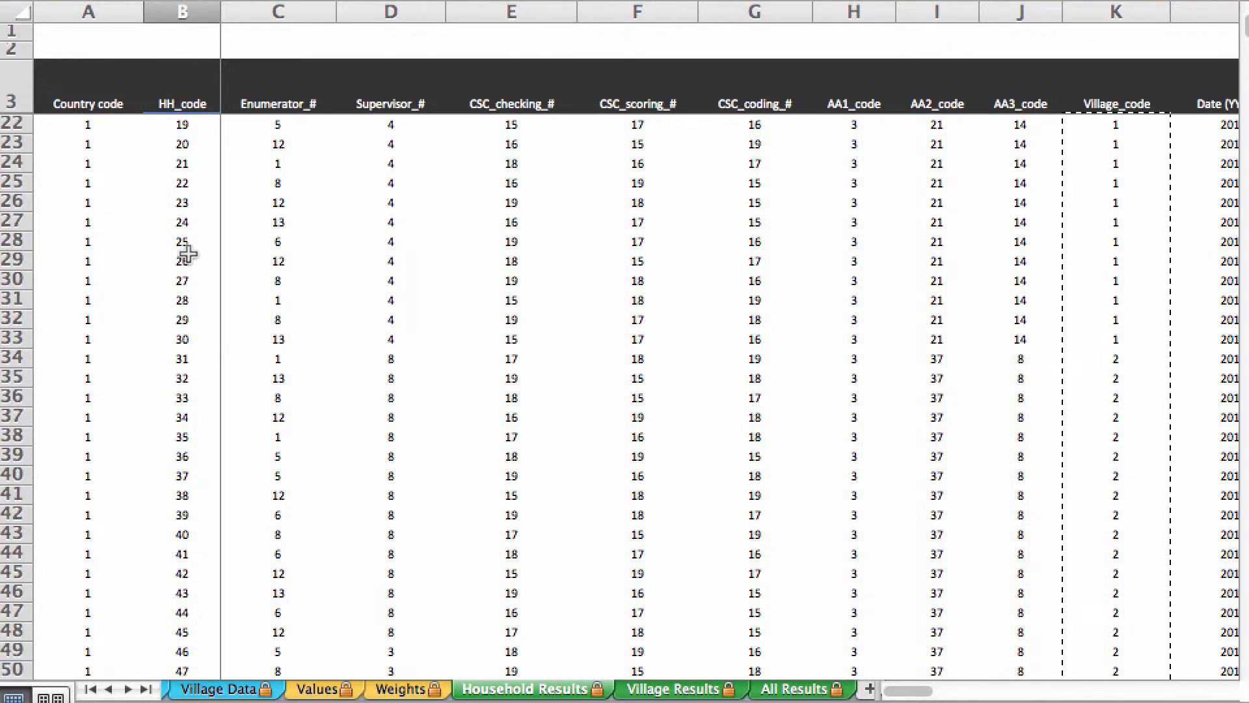
pyautogui.scroll(-2, 187, 261)
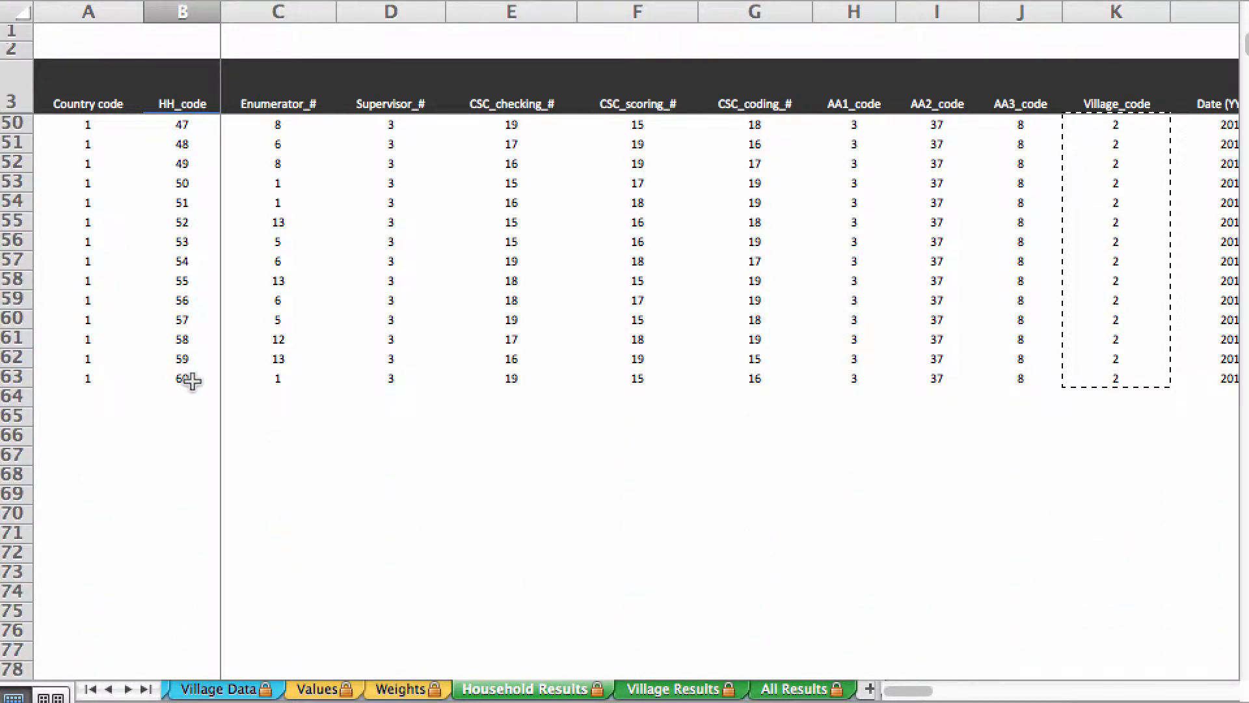
pyautogui.moveTo(191, 381); pyautogui.dragTo(184, 379)
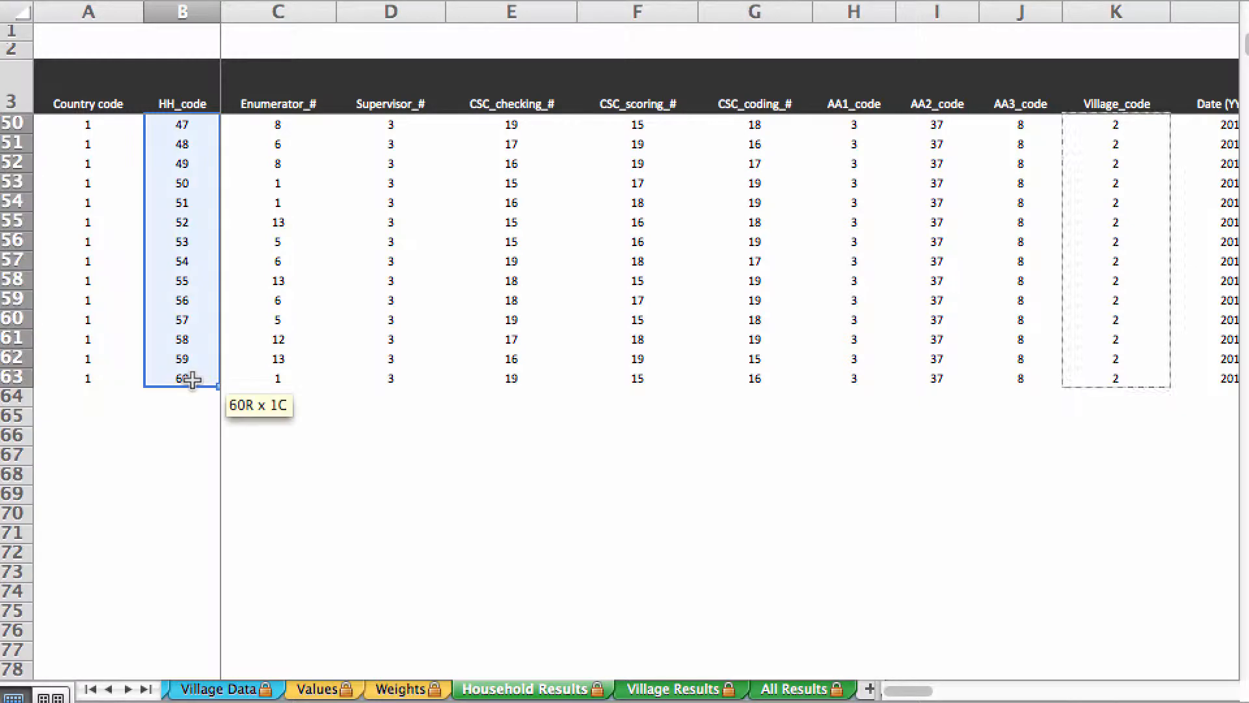
pyautogui.rightClick(194, 295)
pyautogui.click(255, 325)
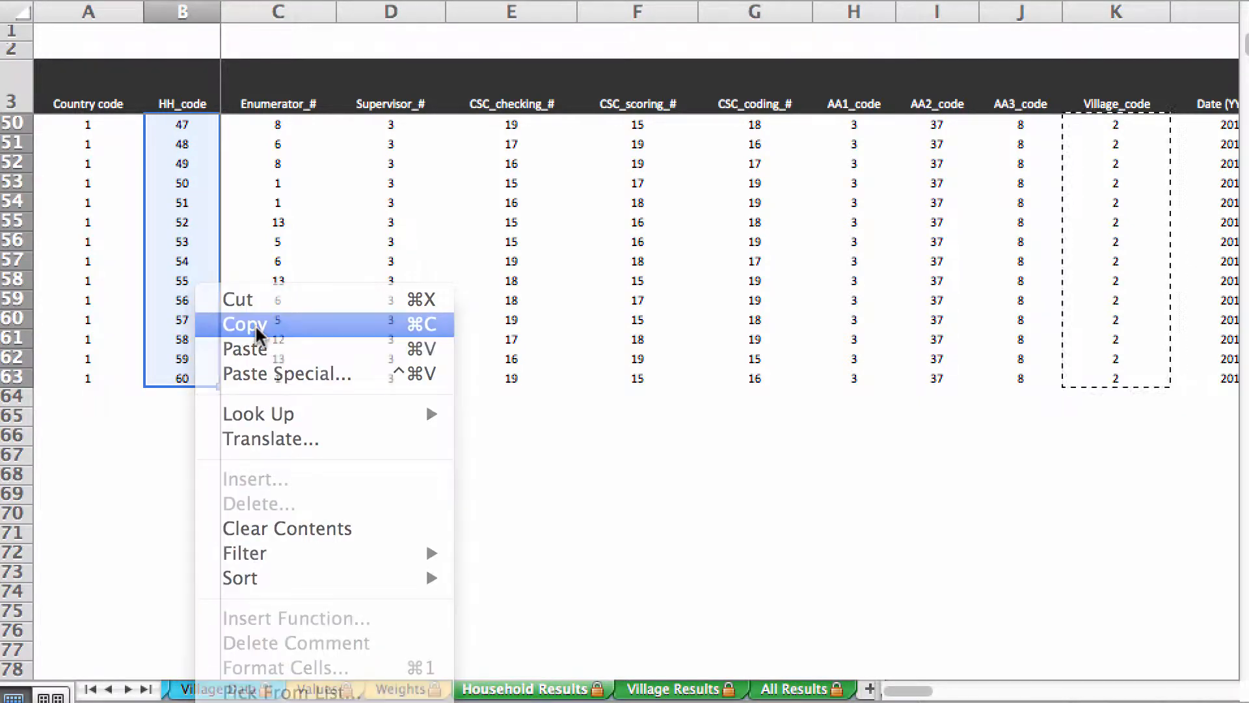
# Switch to the results analysis workbook and paste the copied household codes as values only starting at A46.
pyautogui.rightClick(2, 448)
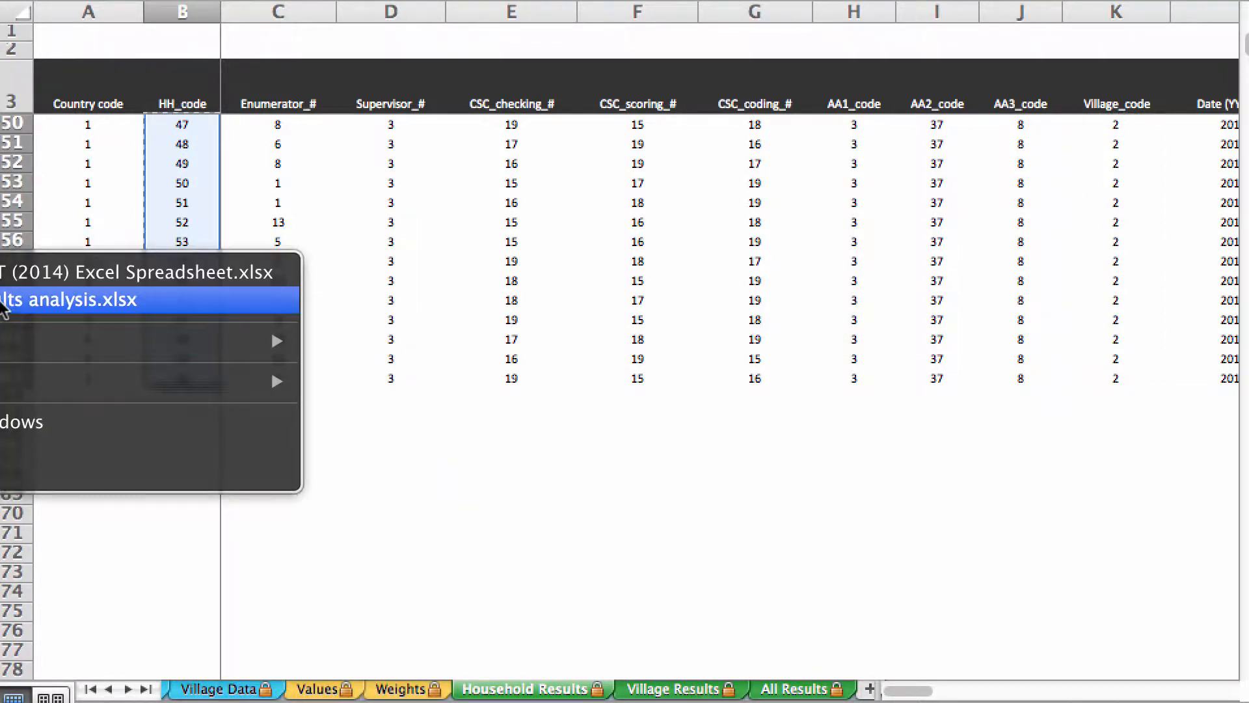
pyautogui.click(3, 302)
pyautogui.rightClick(184, 346)
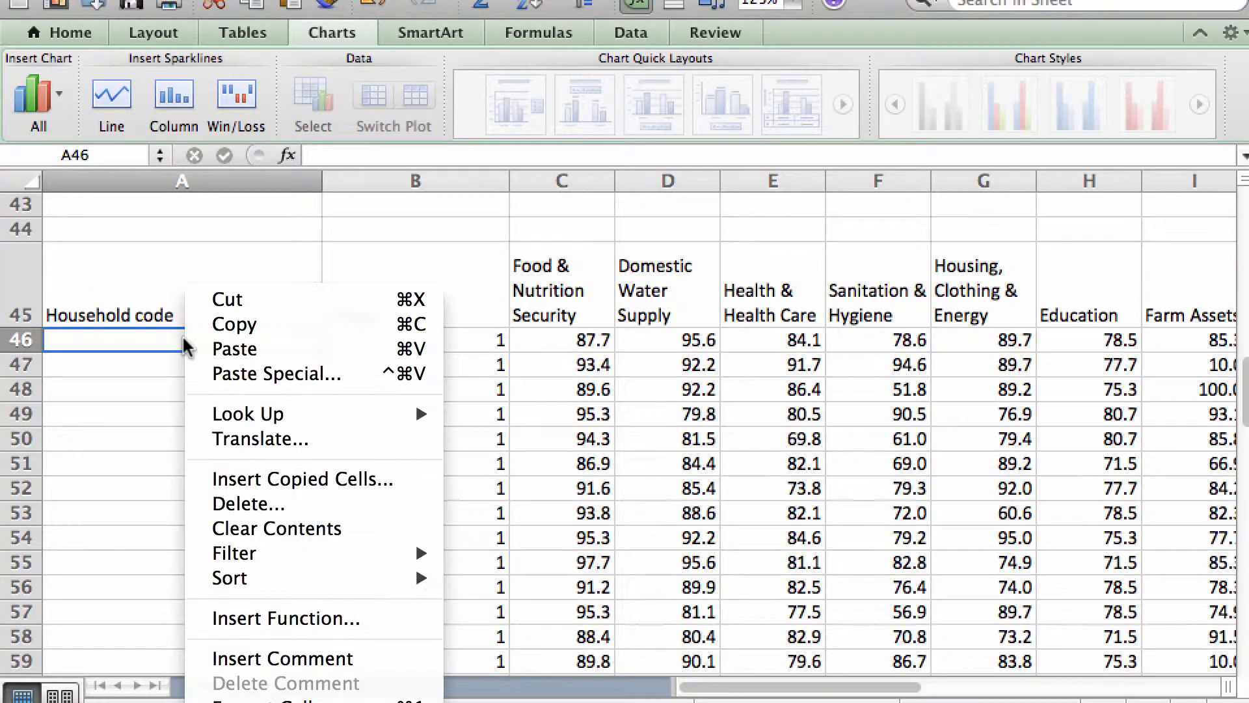
pyautogui.click(250, 366)
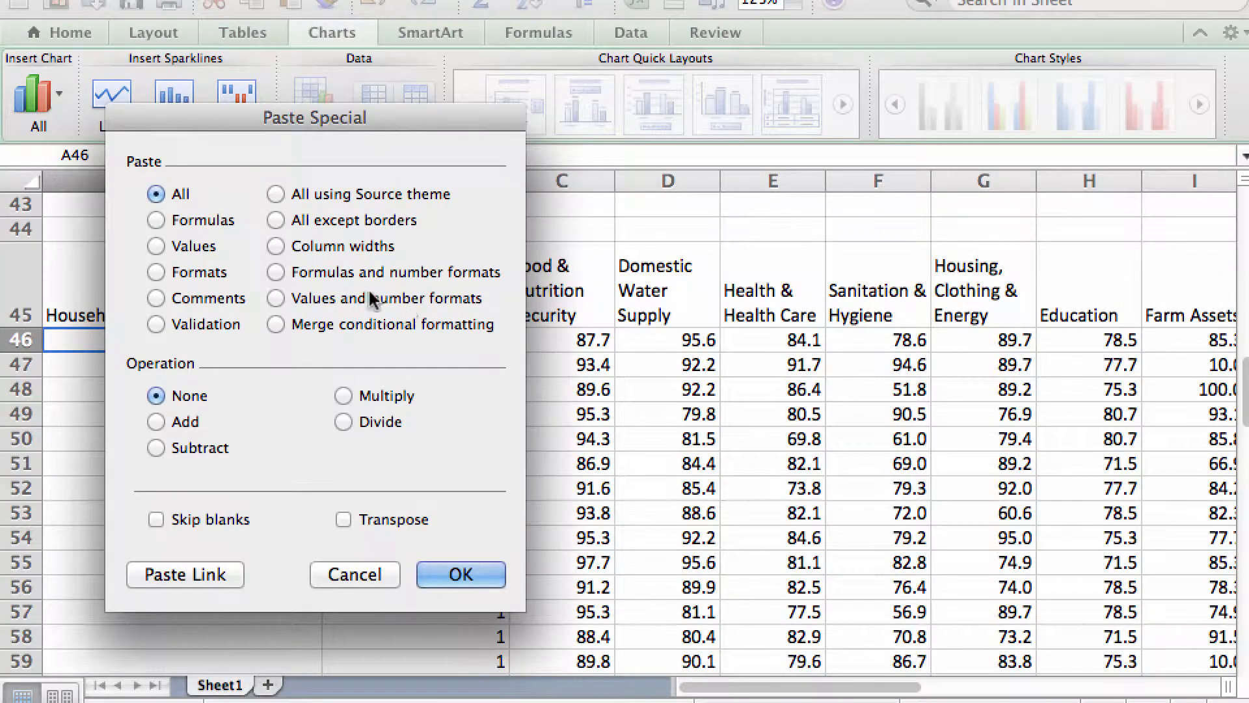
pyautogui.click(187, 250)
pyautogui.click(462, 575)
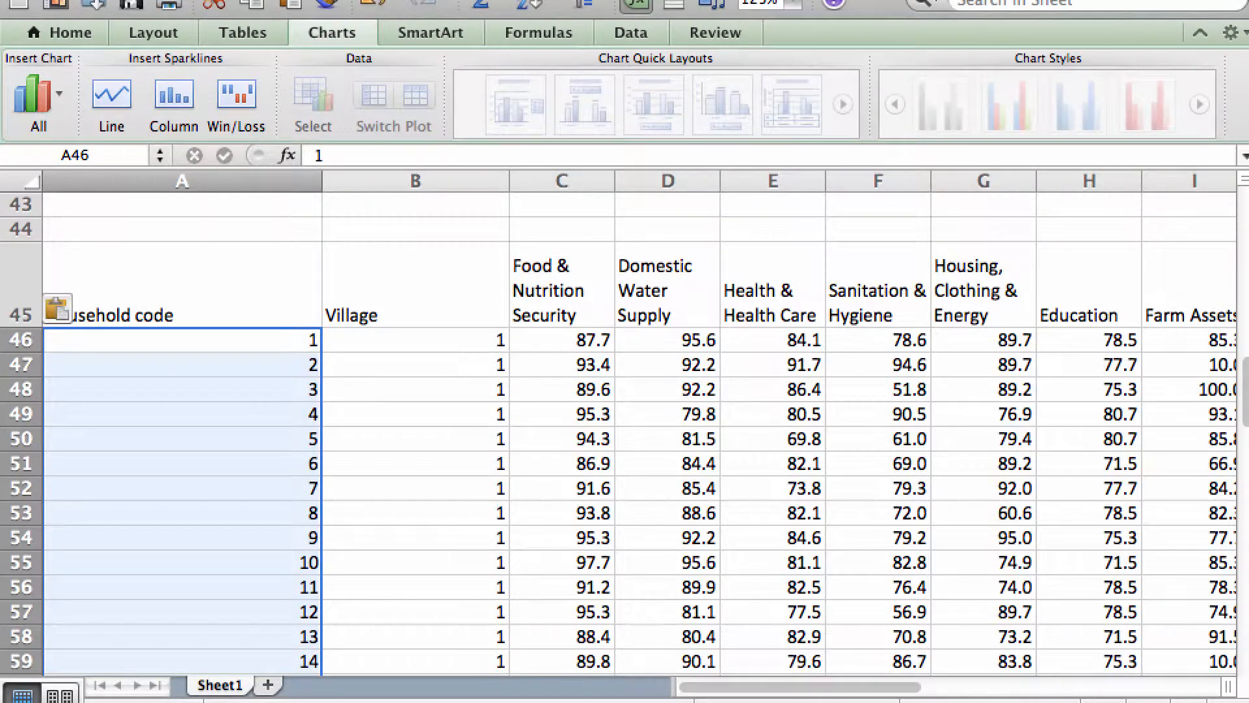
# Set the sheet's zoom magnification to 100%.
pyautogui.click(27, 0)
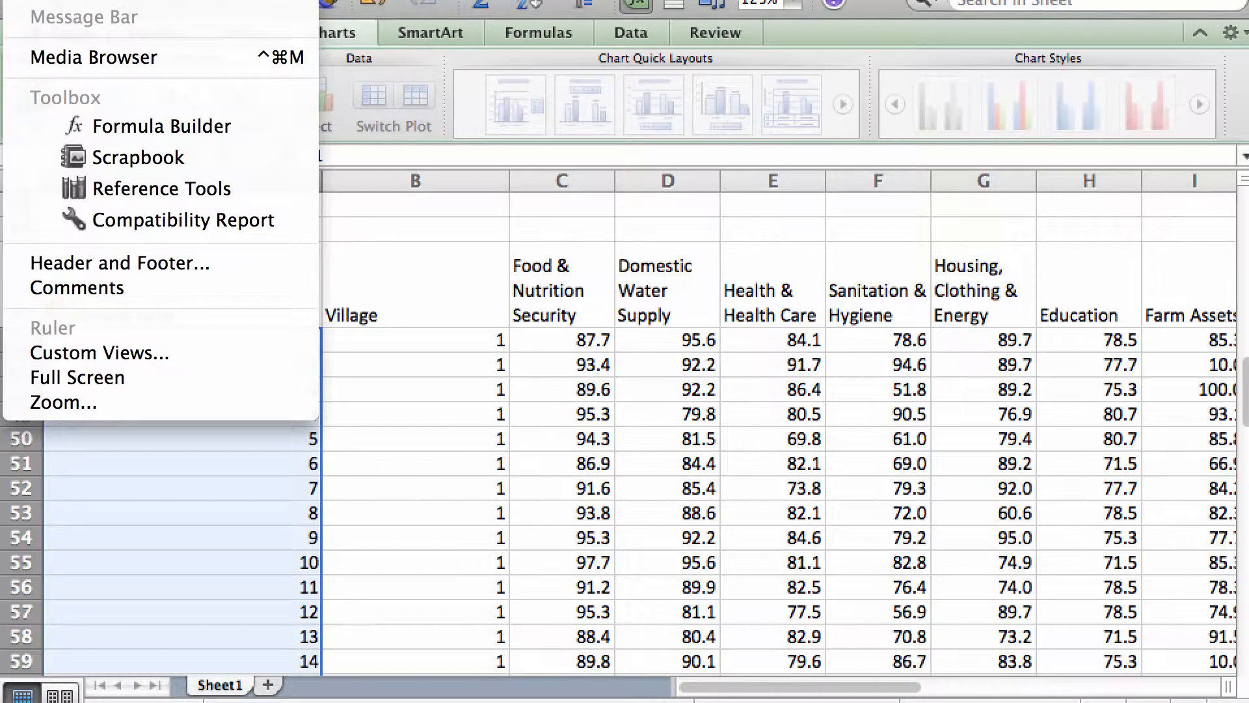
pyautogui.click(96, 405)
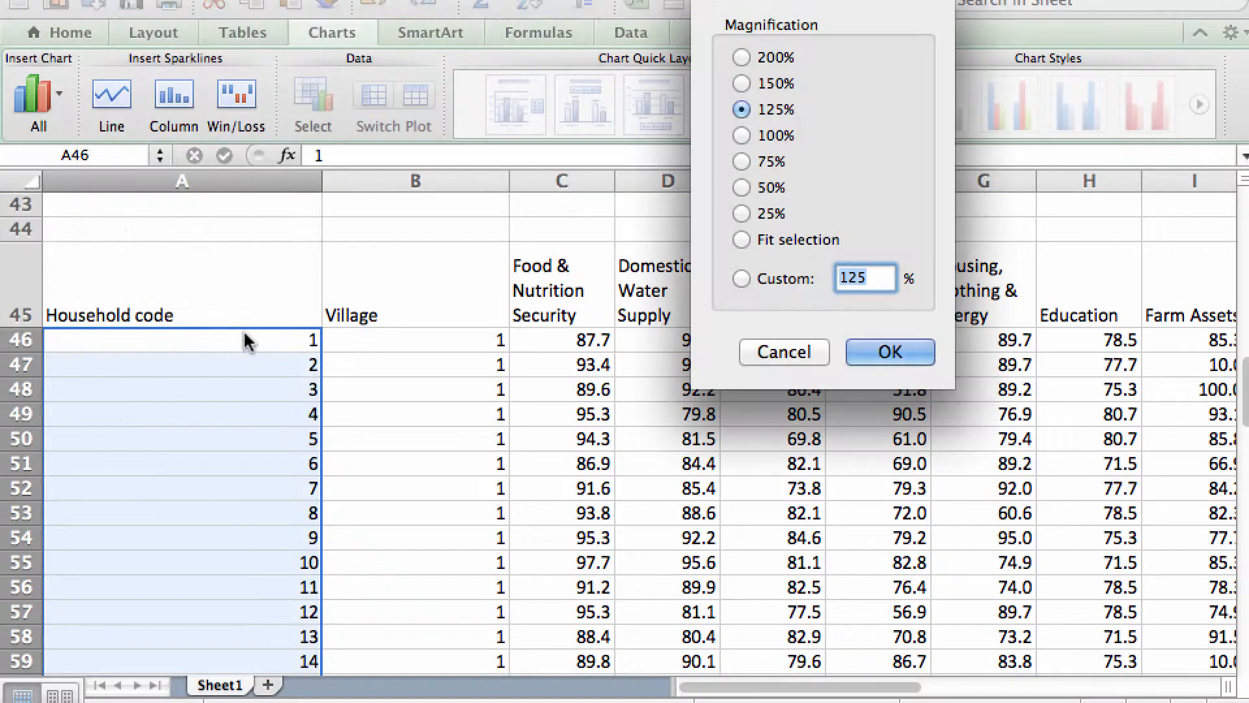
pyautogui.click(791, 134)
pyautogui.click(897, 353)
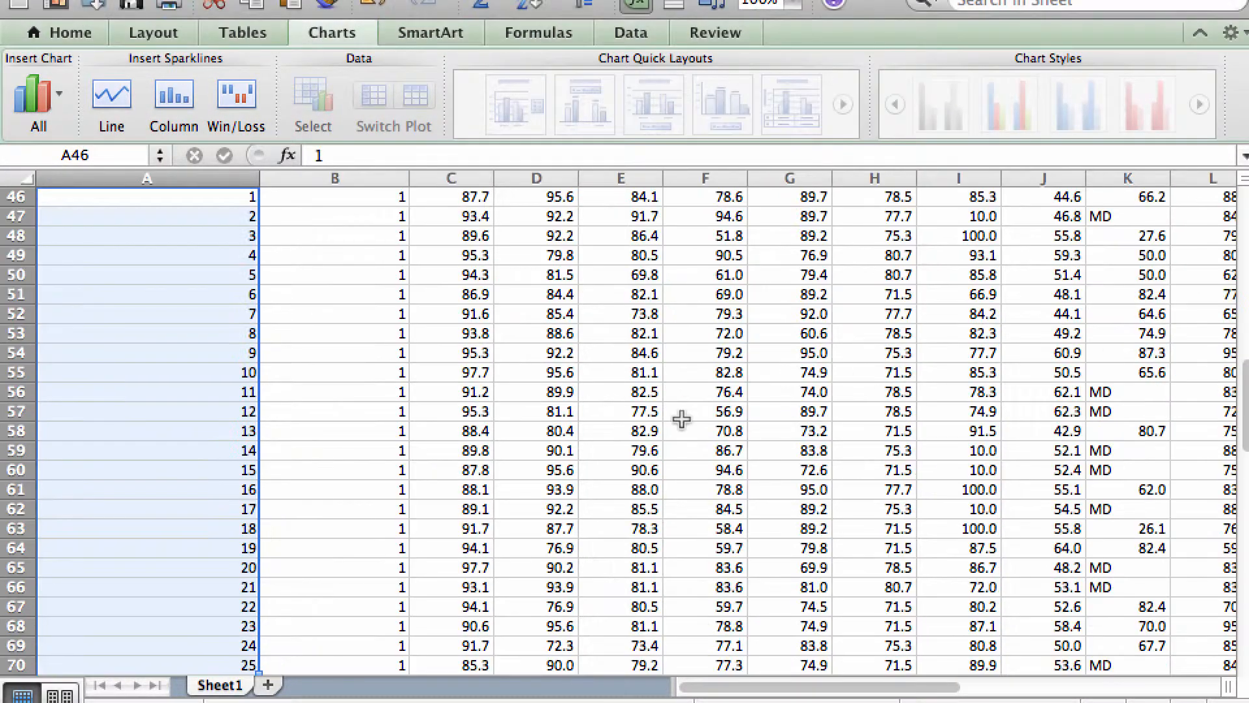
# Look through the household score table's component columns and the rows of both villages, including the MD entry in K47.
pyautogui.scroll(1, 459, 440)
pyautogui.scroll(5, 460, 439)
pyautogui.scroll(-3, 373, 513)
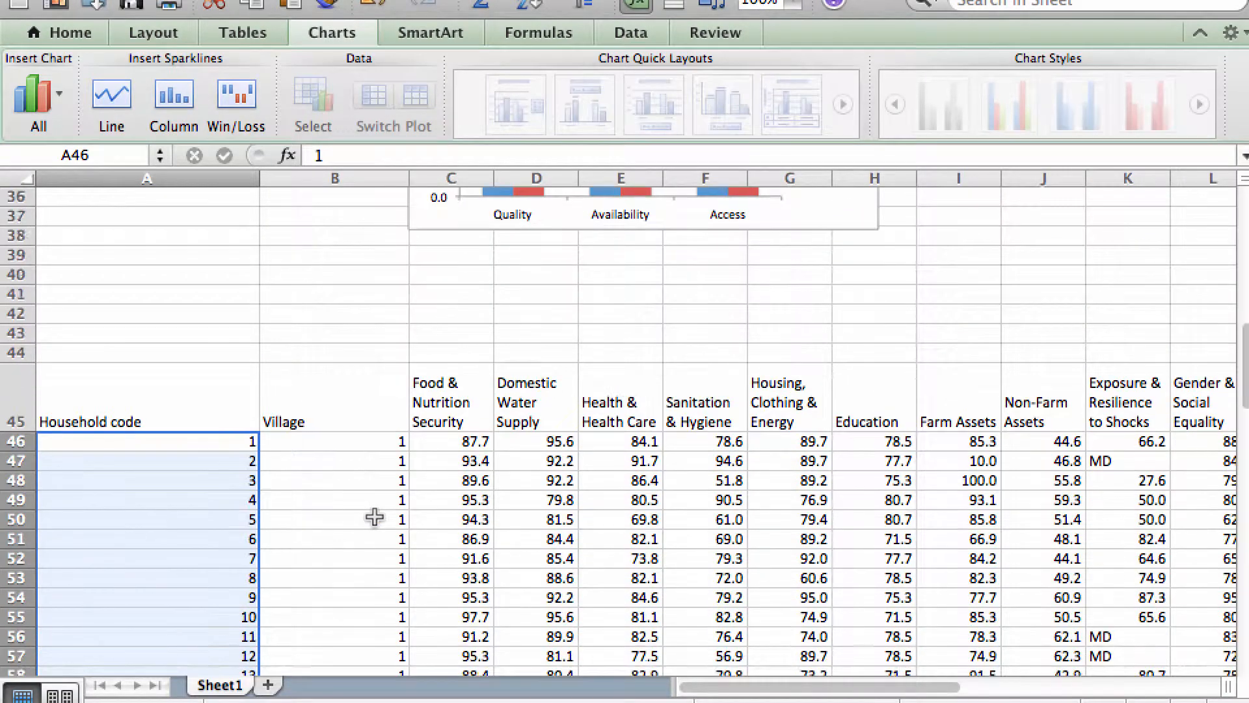
pyautogui.click(356, 487)
pyautogui.scroll(-1, 357, 483)
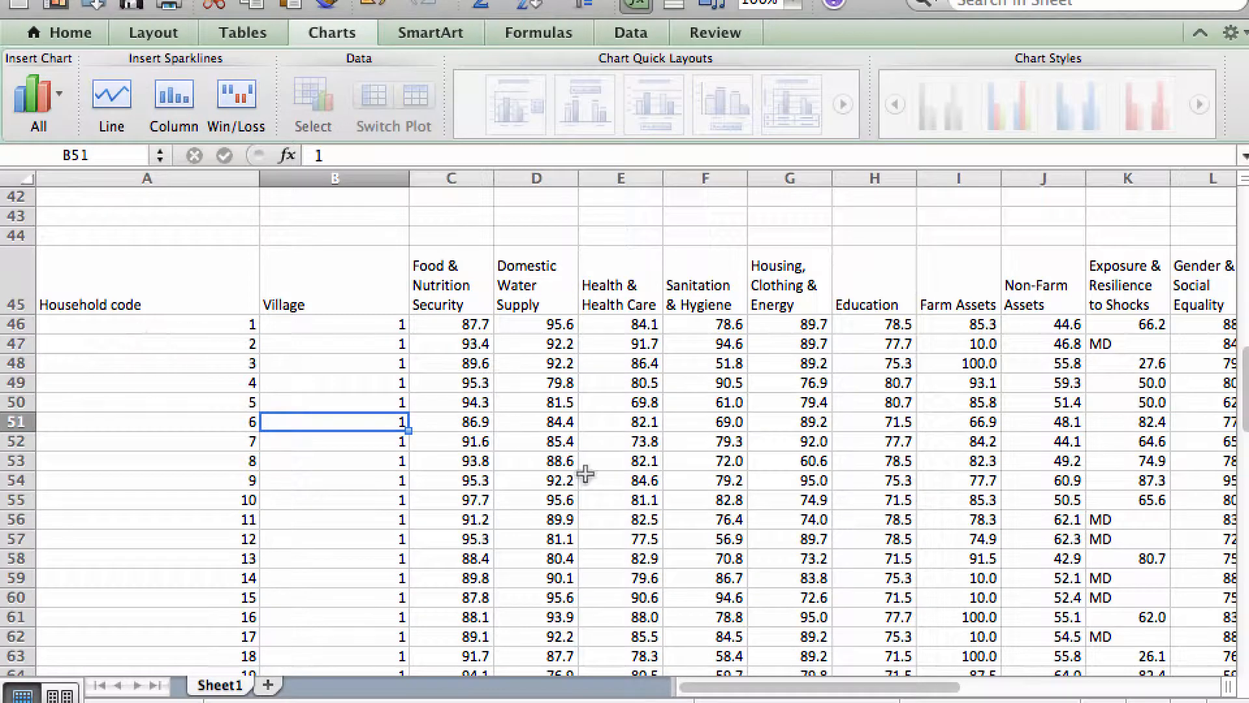
pyautogui.moveTo(739, 686); pyautogui.dragTo(773, 692)
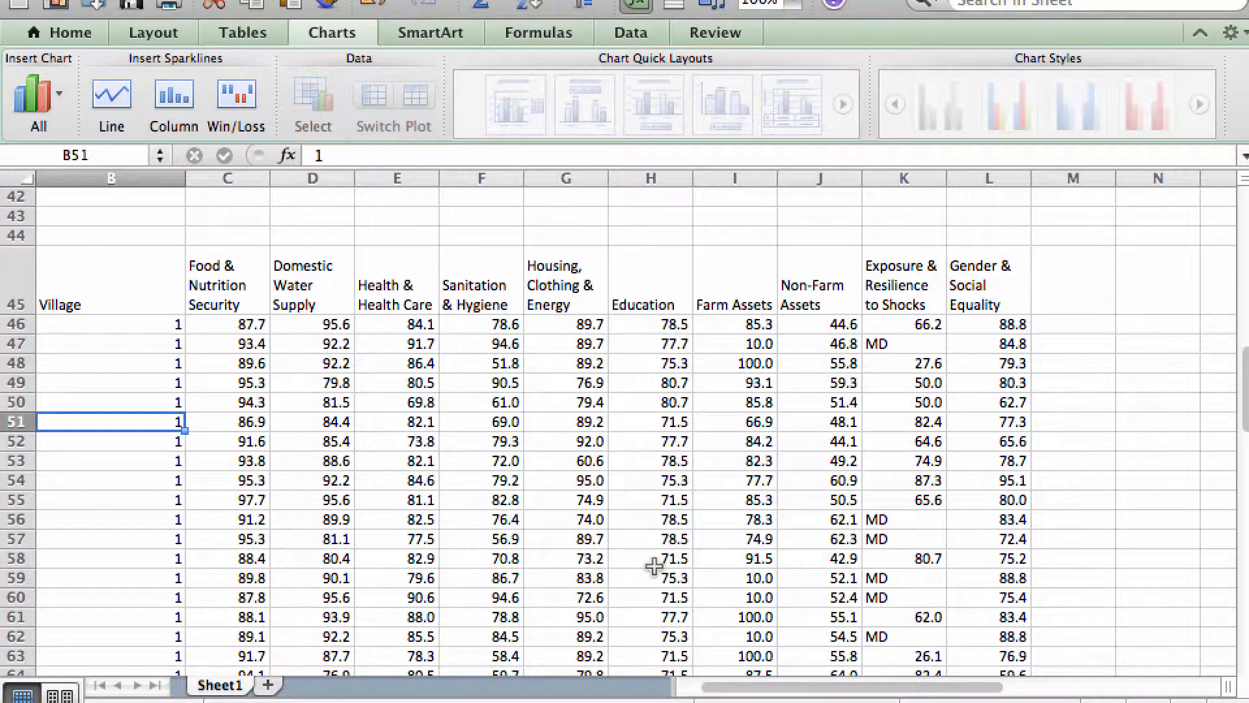
pyautogui.scroll(-5, 670, 582)
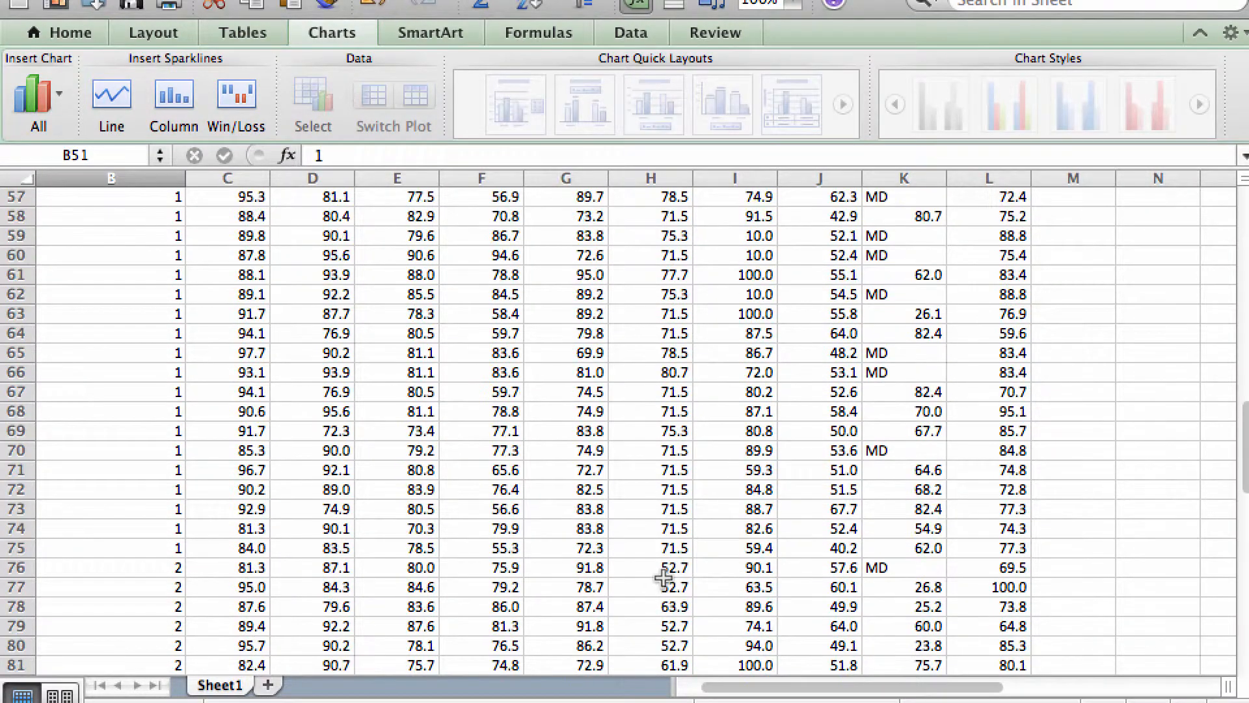
pyautogui.scroll(7, 659, 578)
pyautogui.click(904, 481)
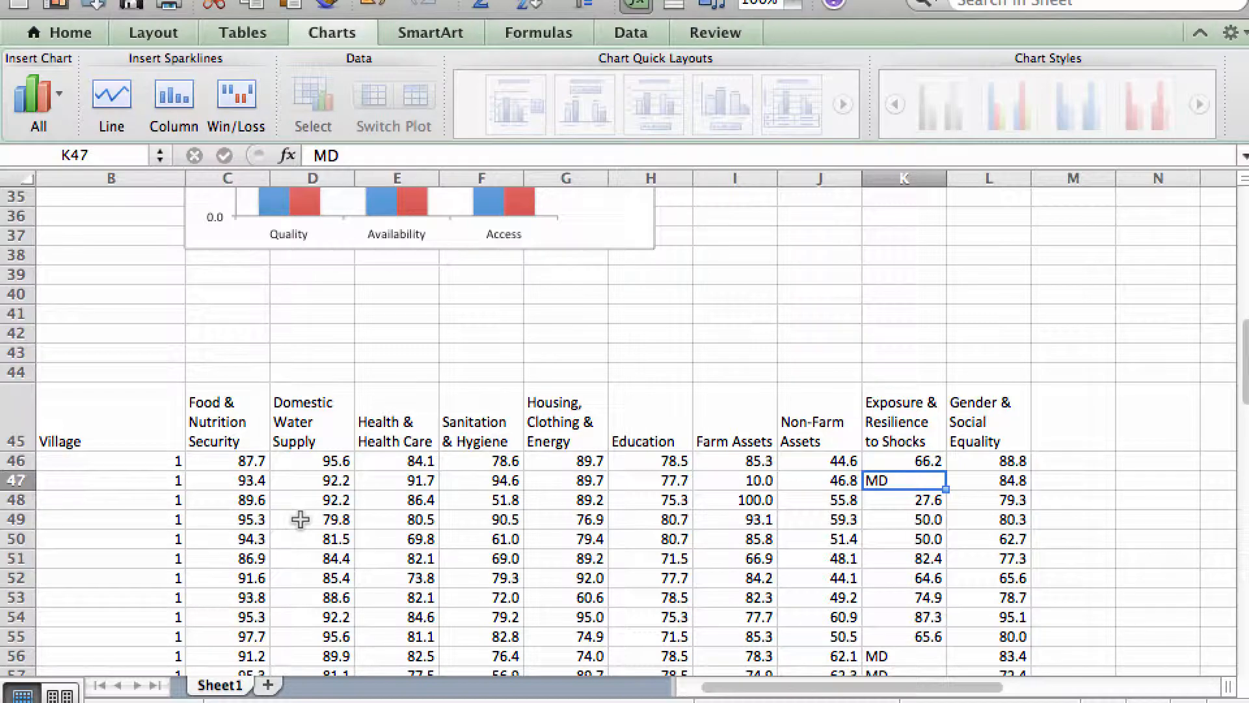
# Replace all MD entries with blanks in the household component scores, using the selected range C46 to L105.
pyautogui.click(221, 460)
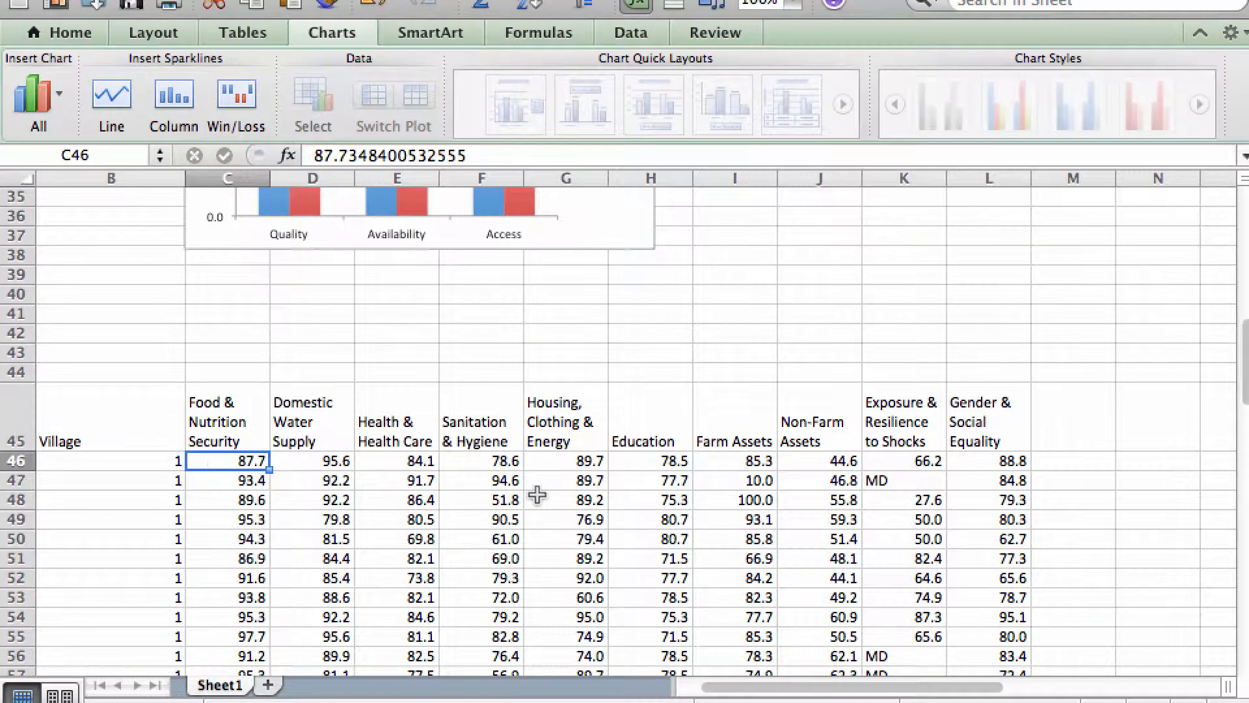
pyautogui.scroll(-5, 537, 500)
pyautogui.scroll(-7, 346, 458)
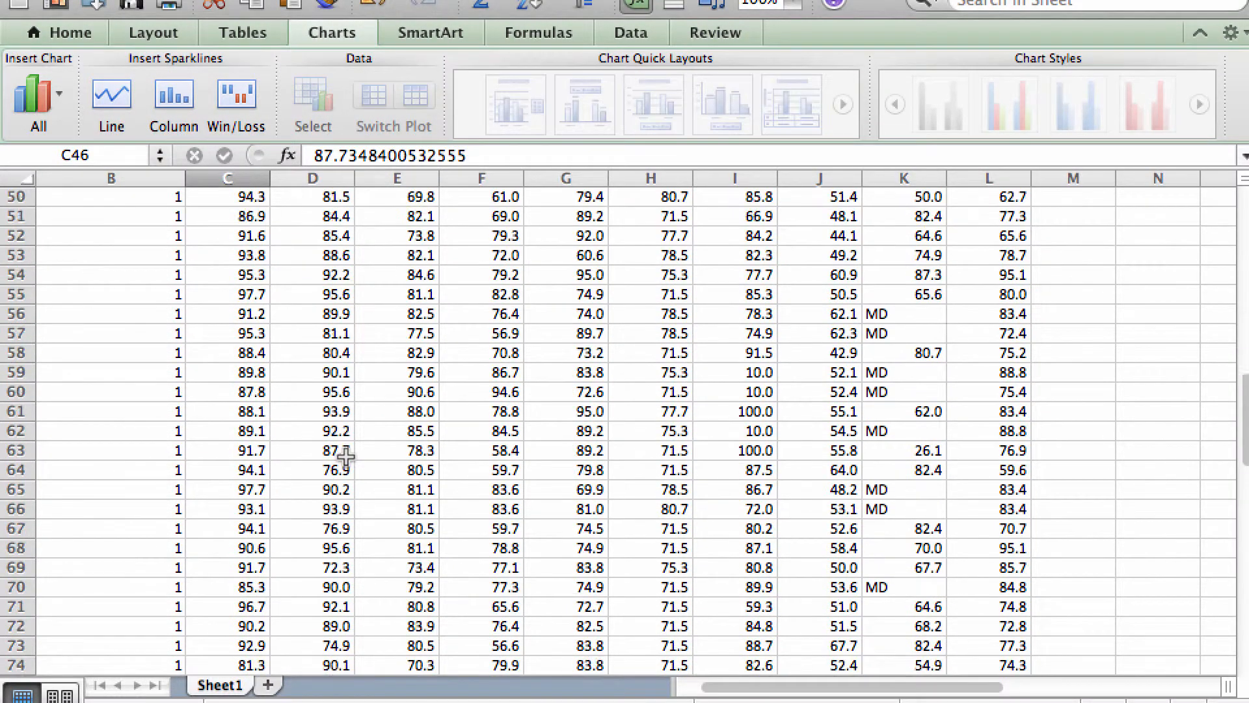
pyautogui.scroll(7, 345, 459)
pyautogui.scroll(-10, 289, 472)
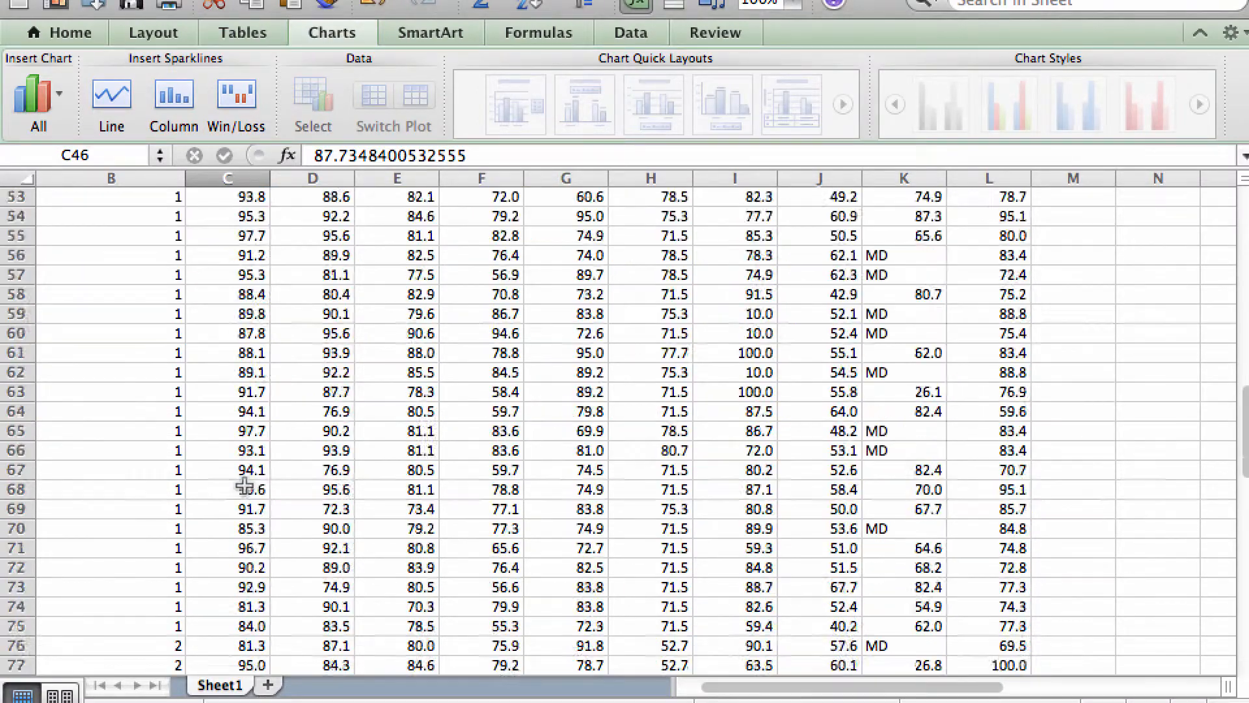
pyautogui.scroll(-10, 255, 488)
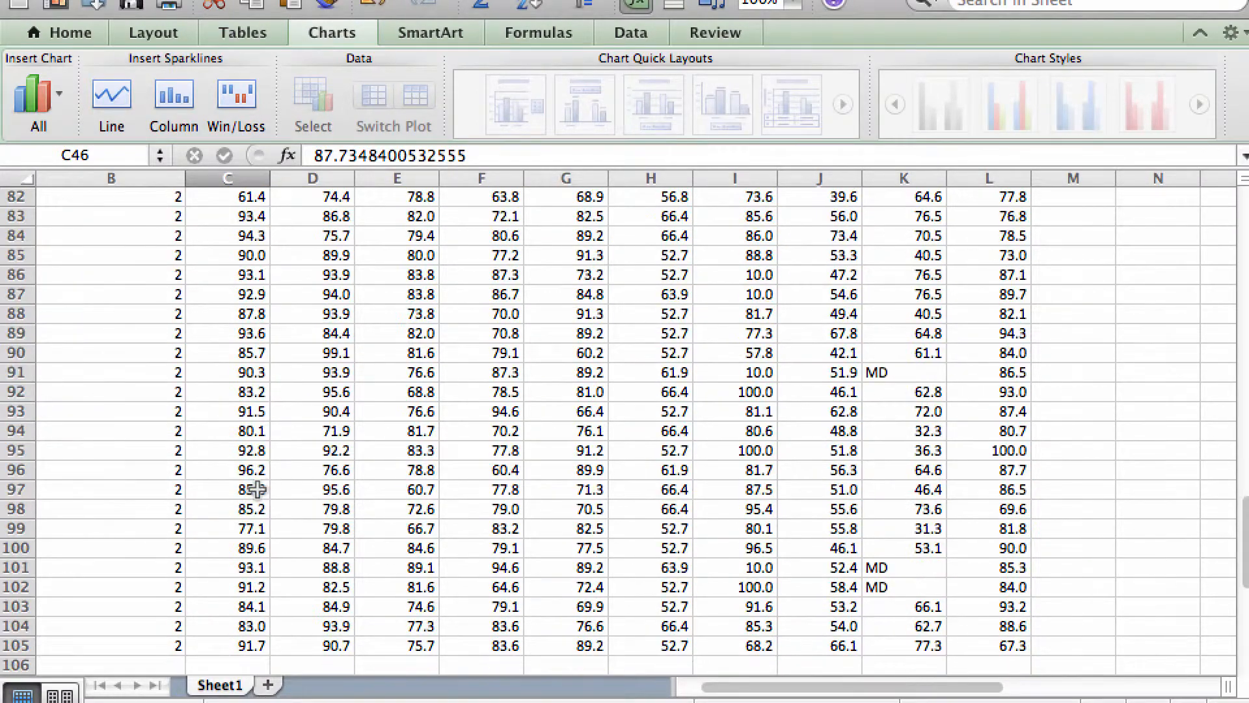
pyautogui.keyDown('shift'); pyautogui.click(1015, 646); pyautogui.keyUp('shift')
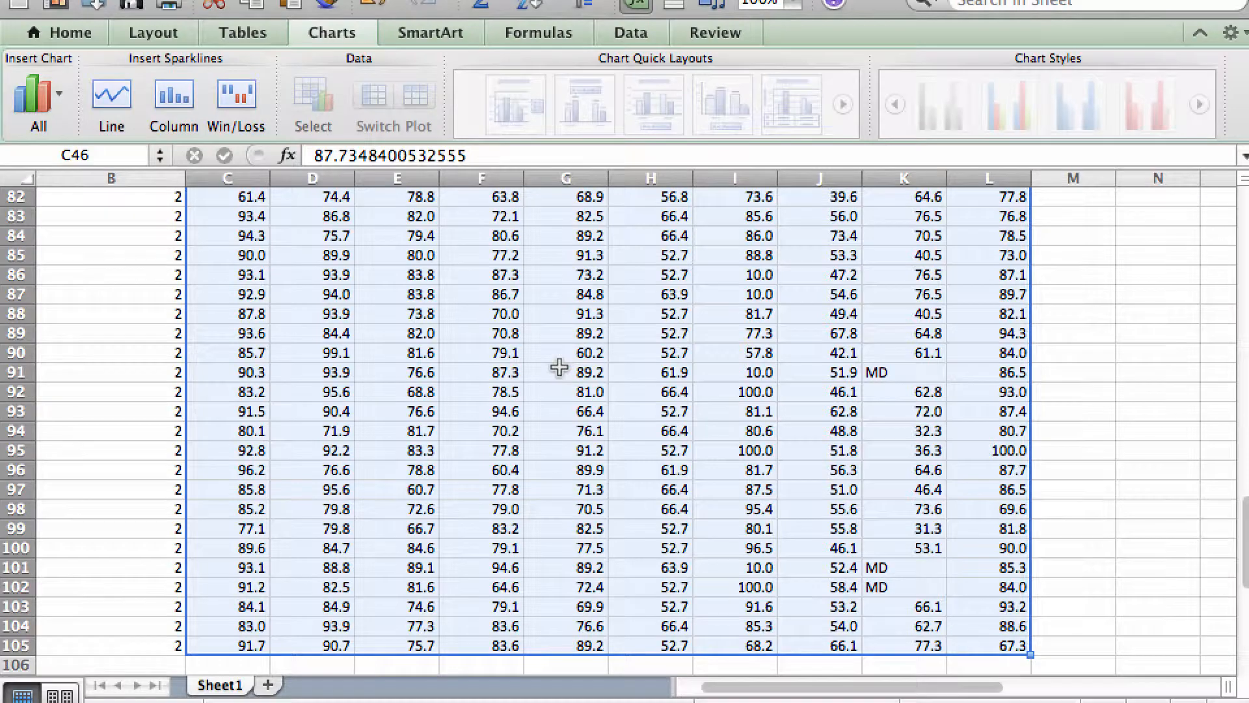
pyautogui.press('super+f')
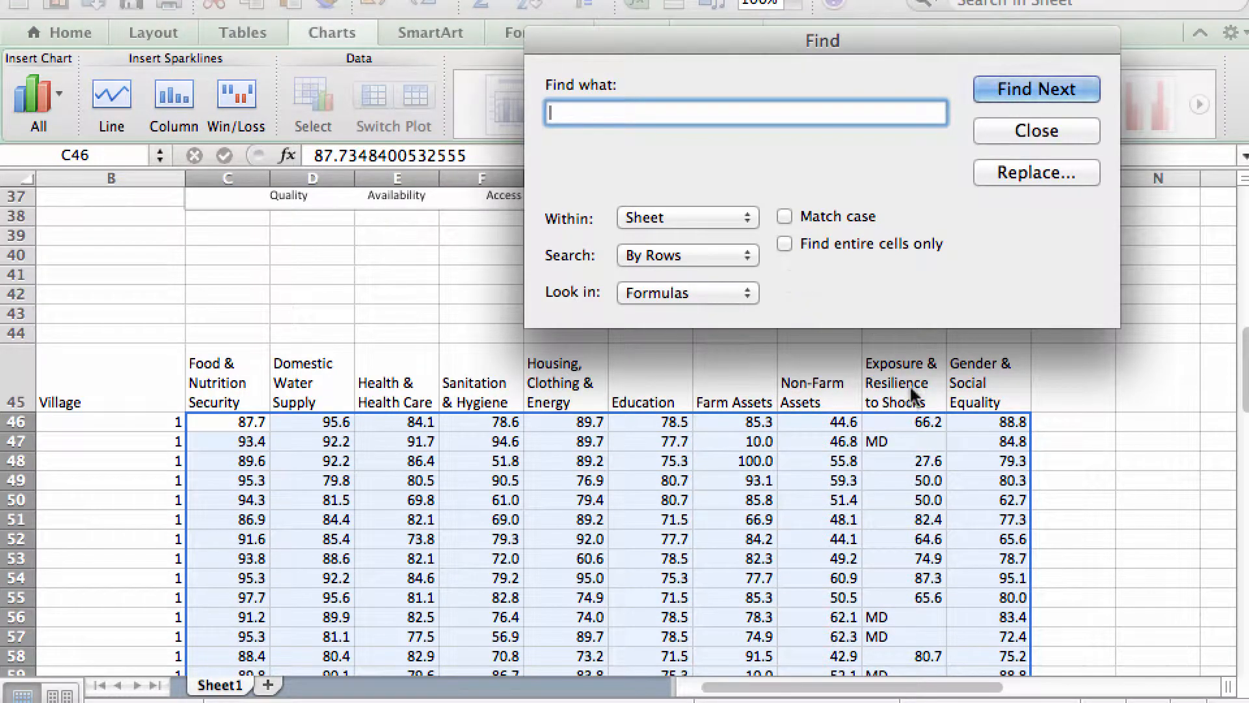
pyautogui.click(1057, 174)
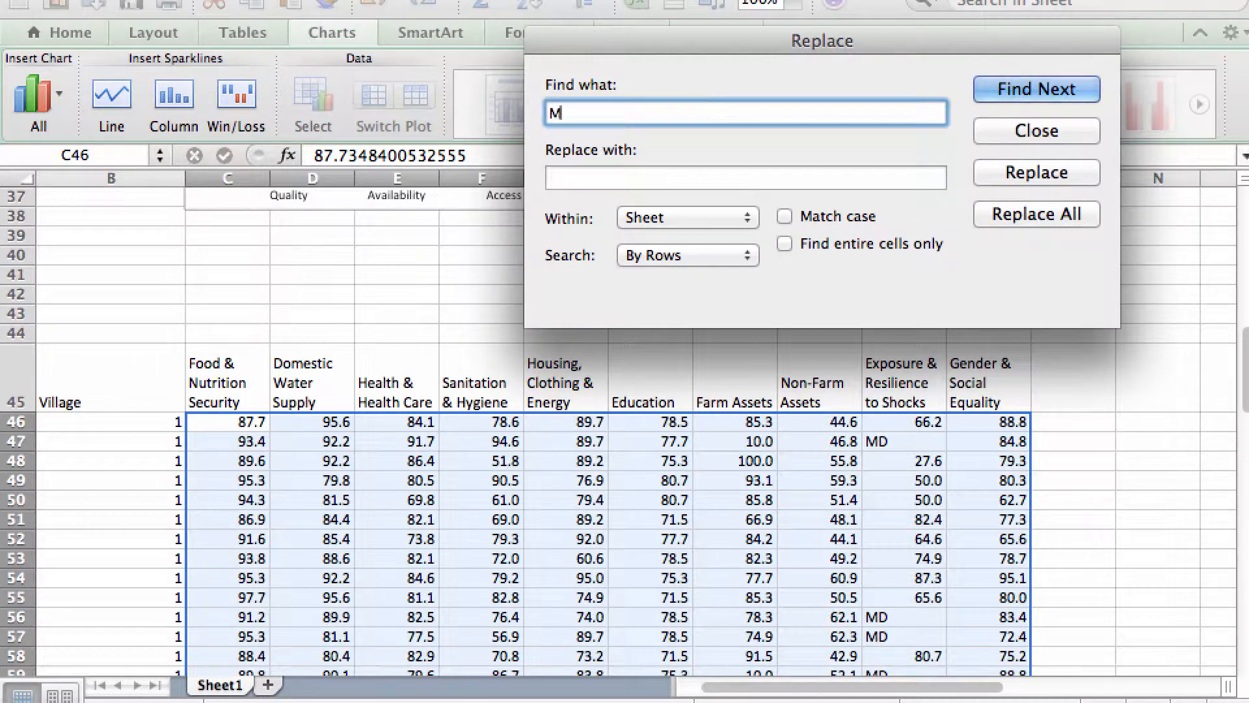
pyautogui.click(673, 175)
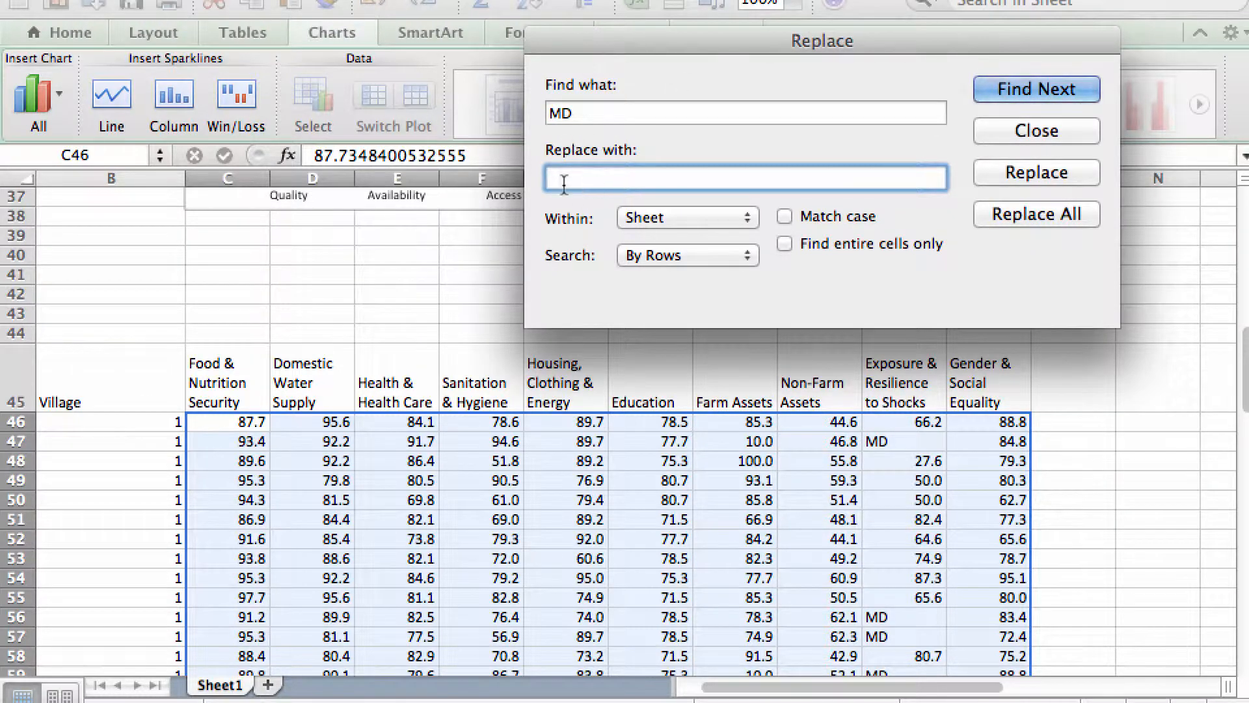
pyautogui.click(1048, 214)
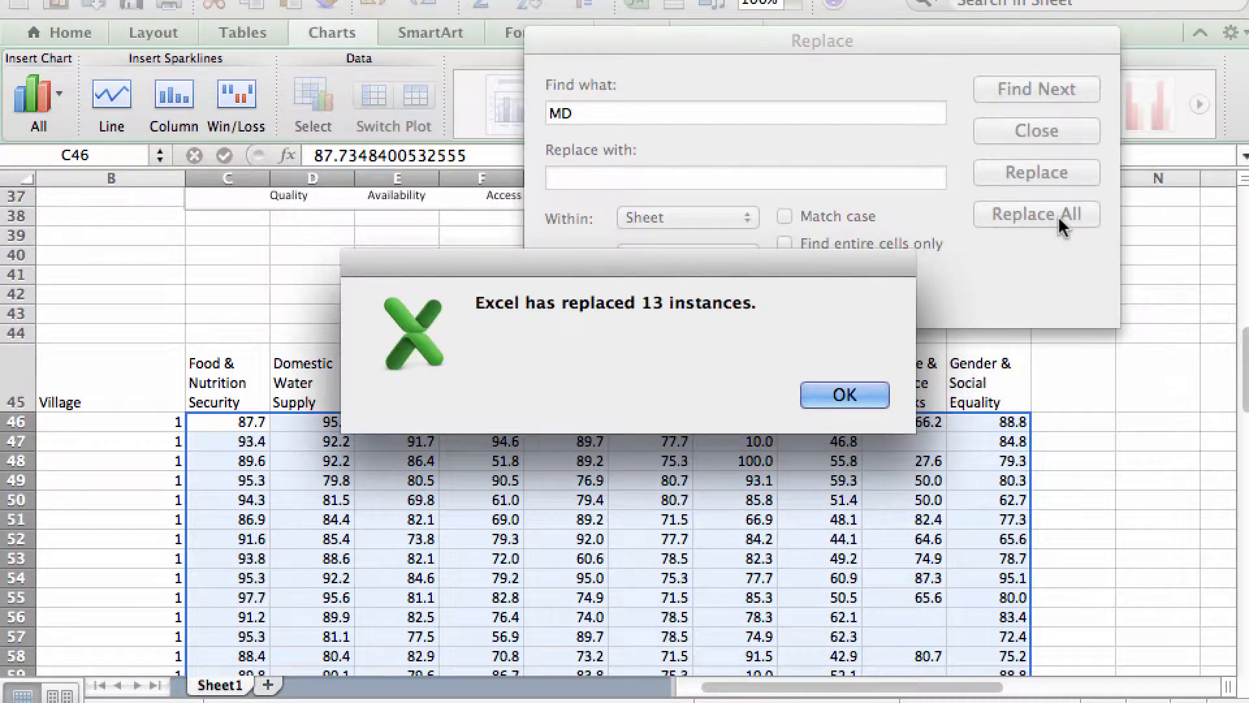
pyautogui.click(846, 395)
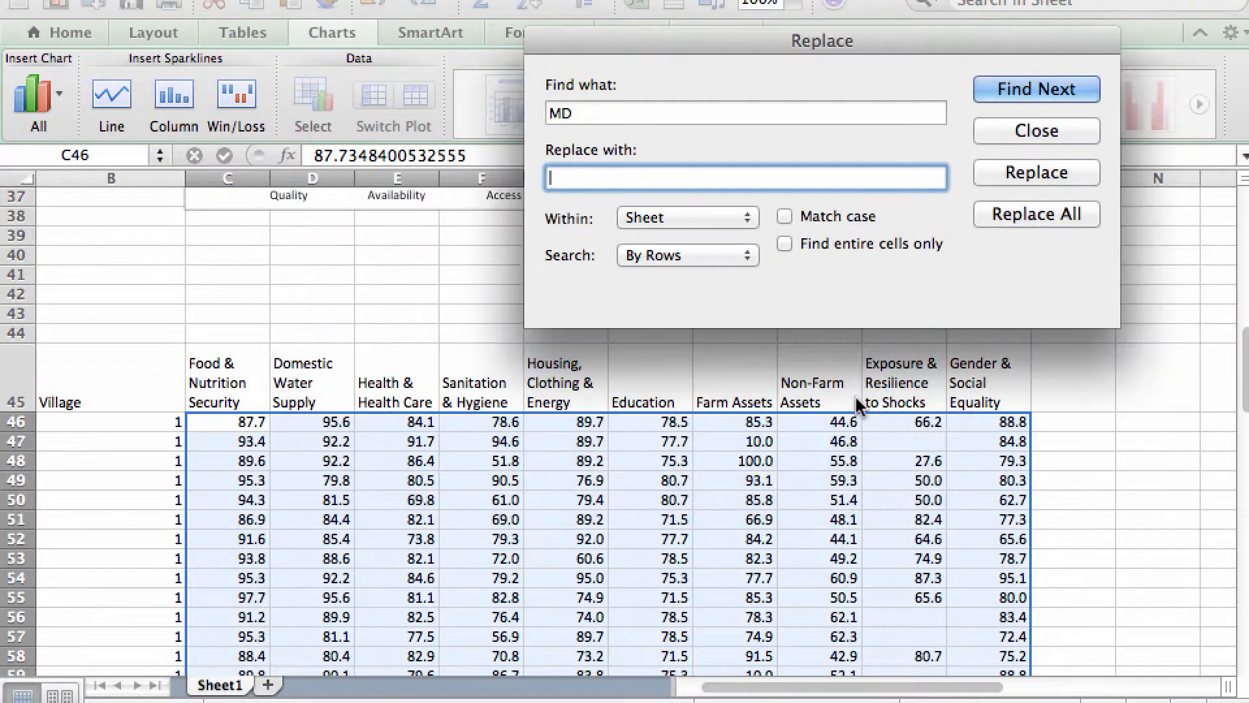
pyautogui.click(1047, 130)
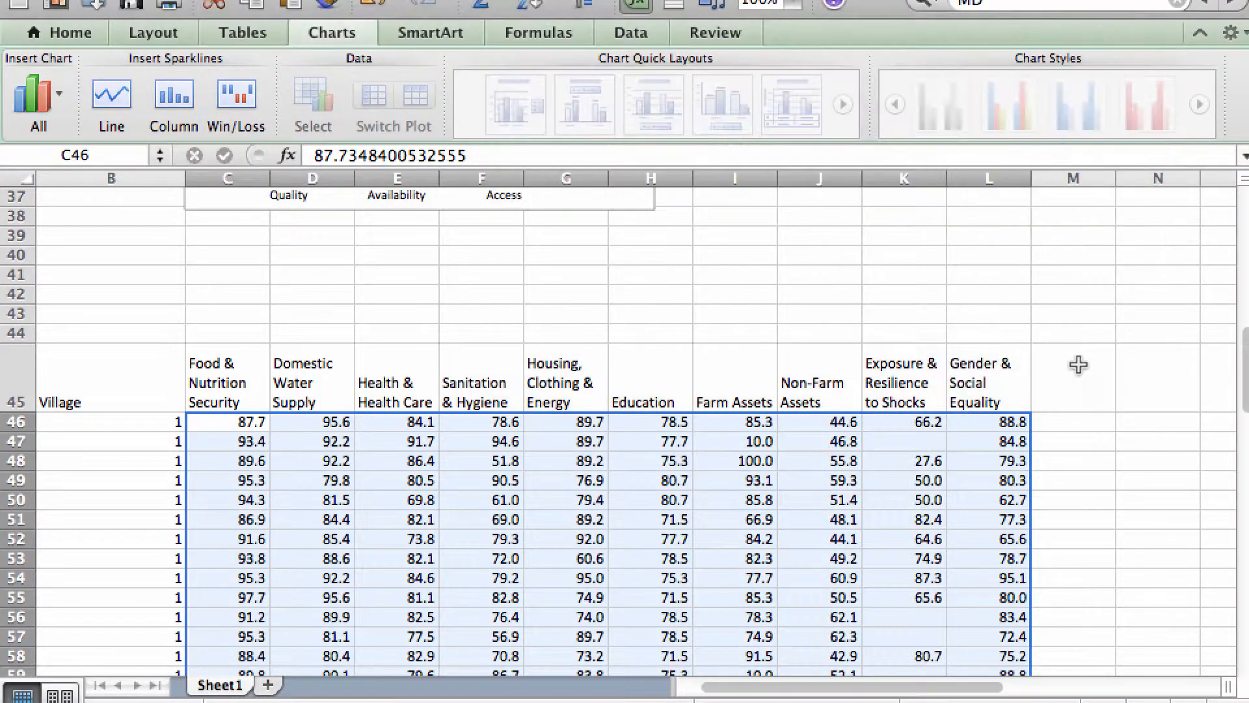
# Check the Exposure & Resilience to Shocks column for the cleared cells, including K47, K56, K57 and K59.
pyautogui.scroll(-5, 1109, 454)
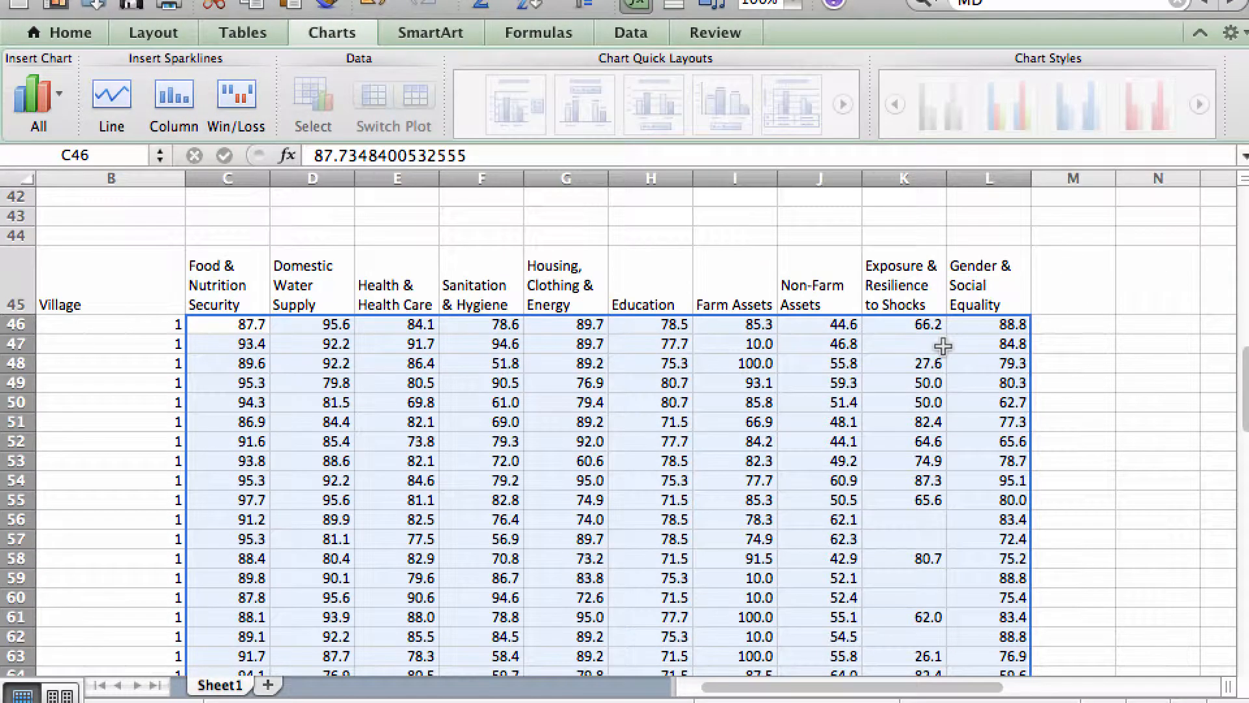
pyautogui.click(910, 341)
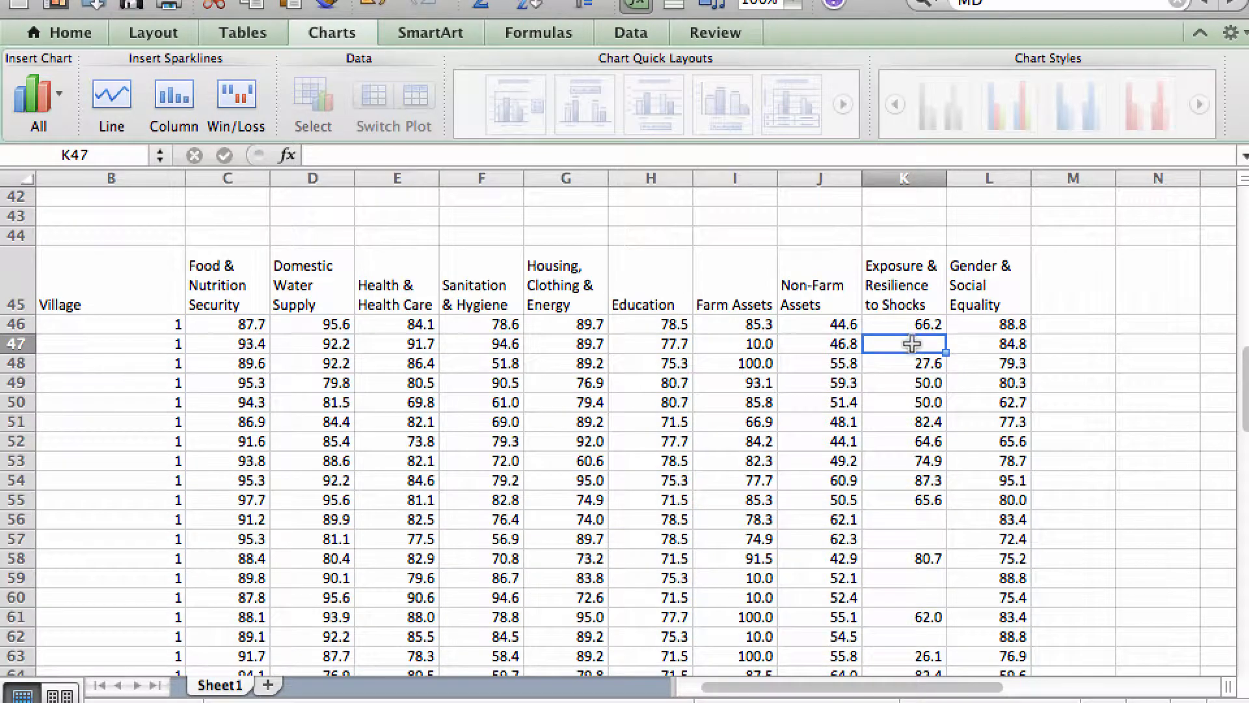
pyautogui.click(903, 517)
pyautogui.scroll(-3, 848, 588)
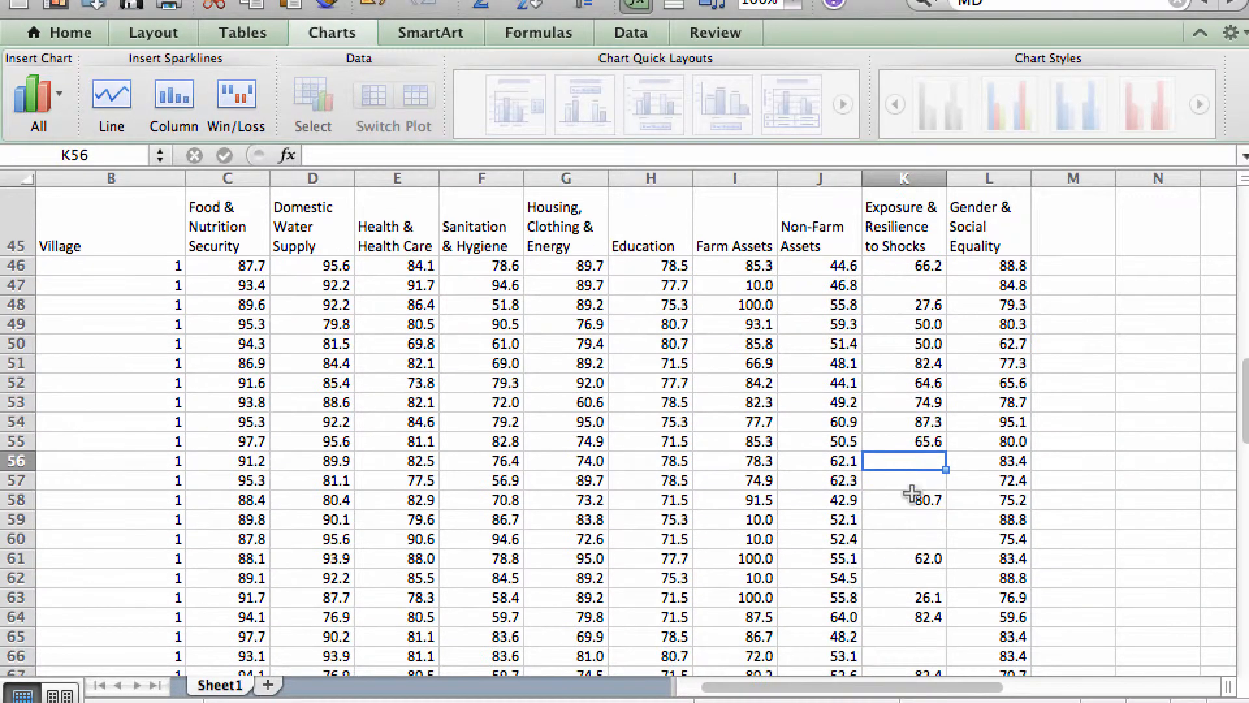
pyautogui.click(902, 481)
pyautogui.click(895, 520)
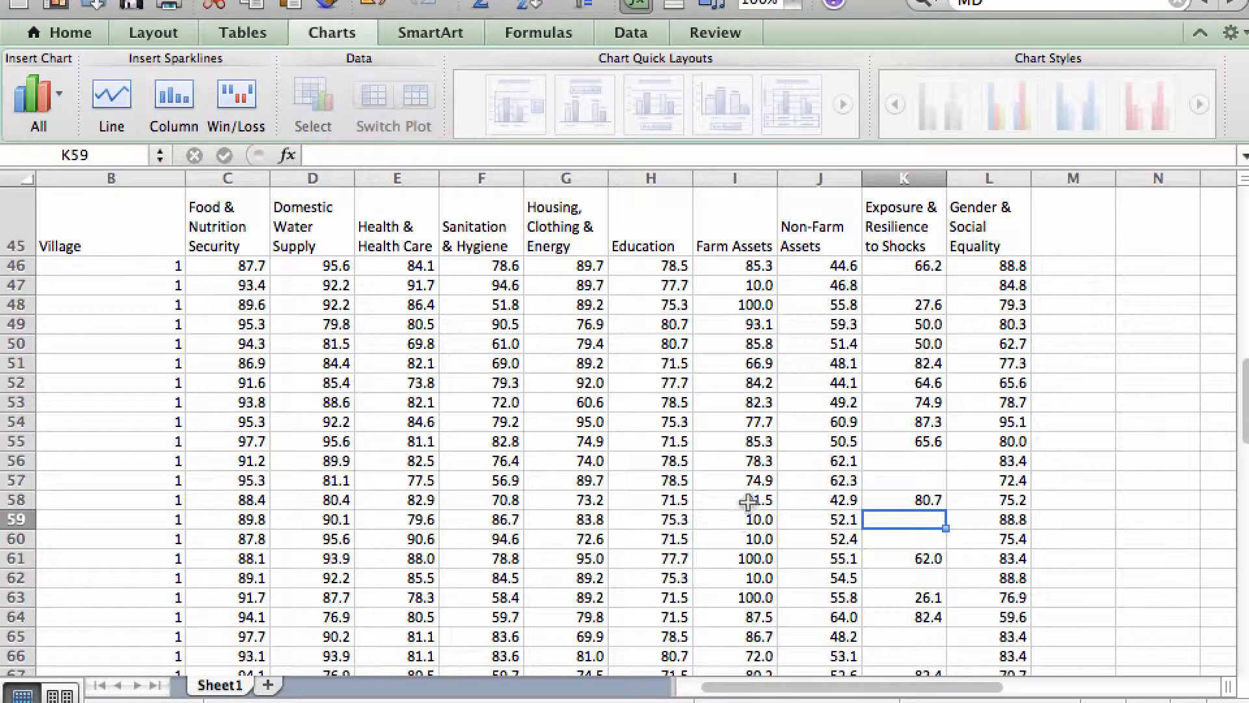
pyautogui.scroll(-5, 722, 521)
pyautogui.scroll(-3, 553, 521)
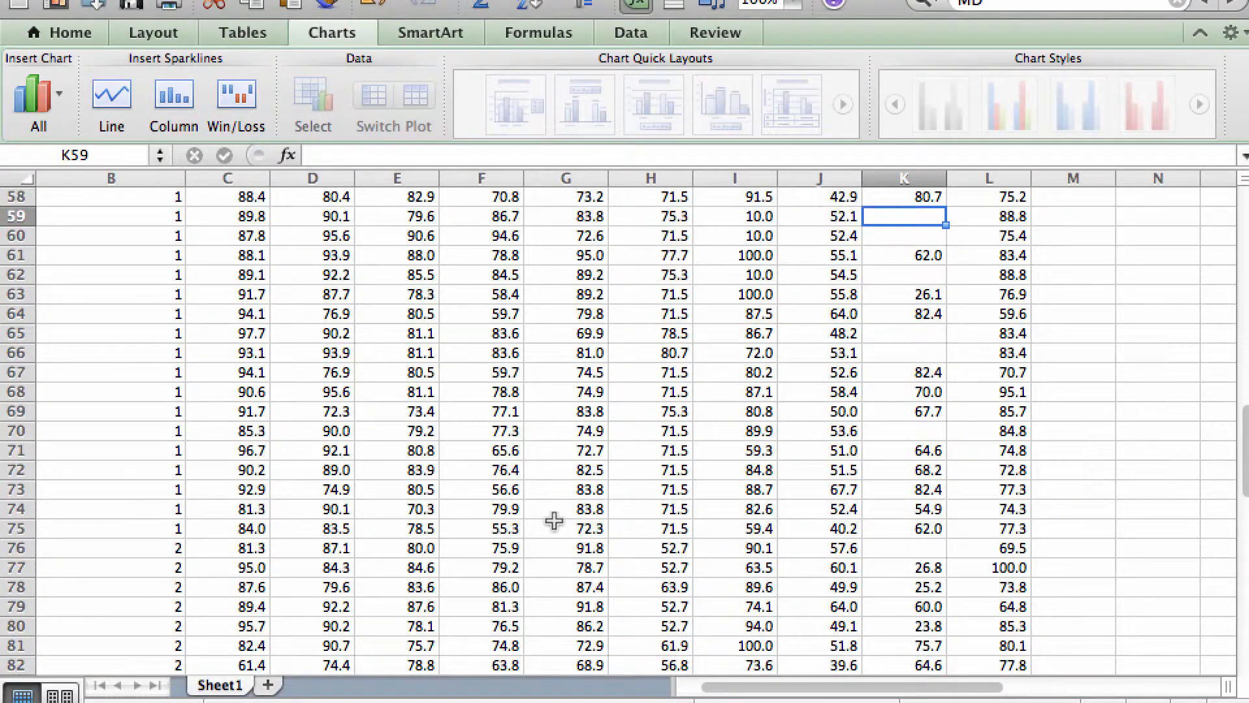
pyautogui.scroll(14, 553, 521)
pyautogui.scroll(-1, 552, 526)
pyautogui.scroll(-5, 552, 526)
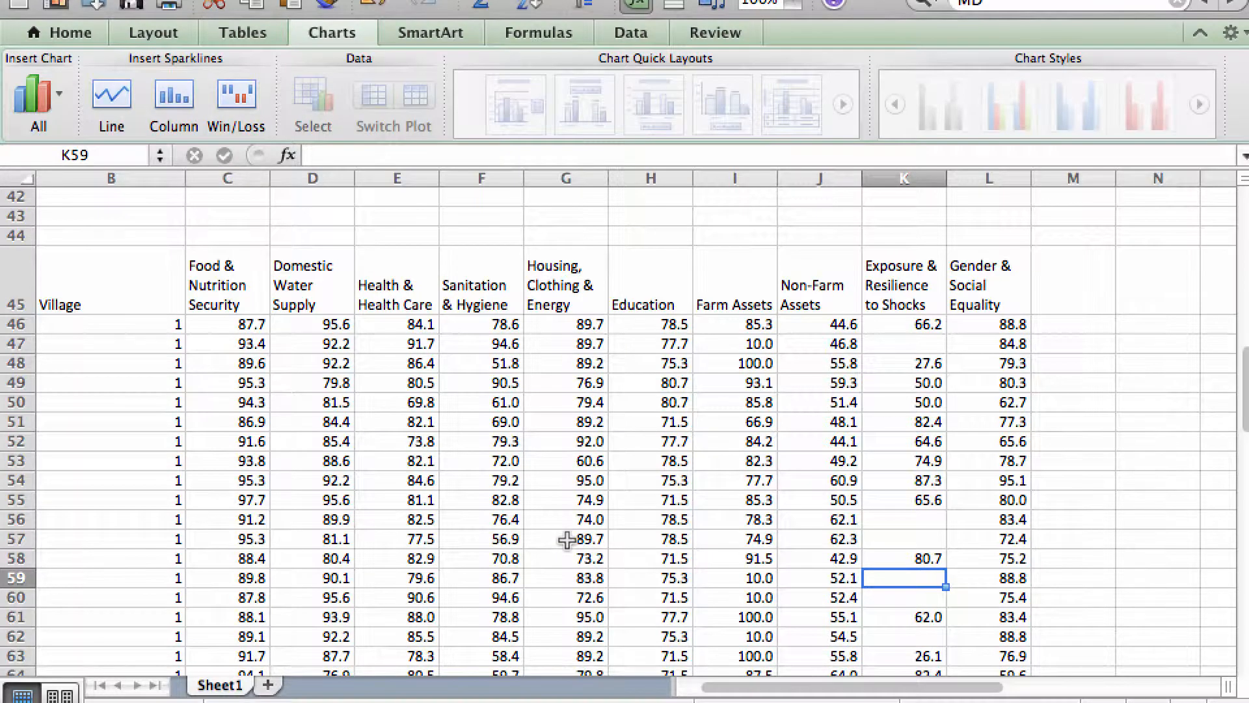
# Select the Domestic Water Supply and Health & Health Care columns with their headers, D45 to E105.
pyautogui.click(252, 323)
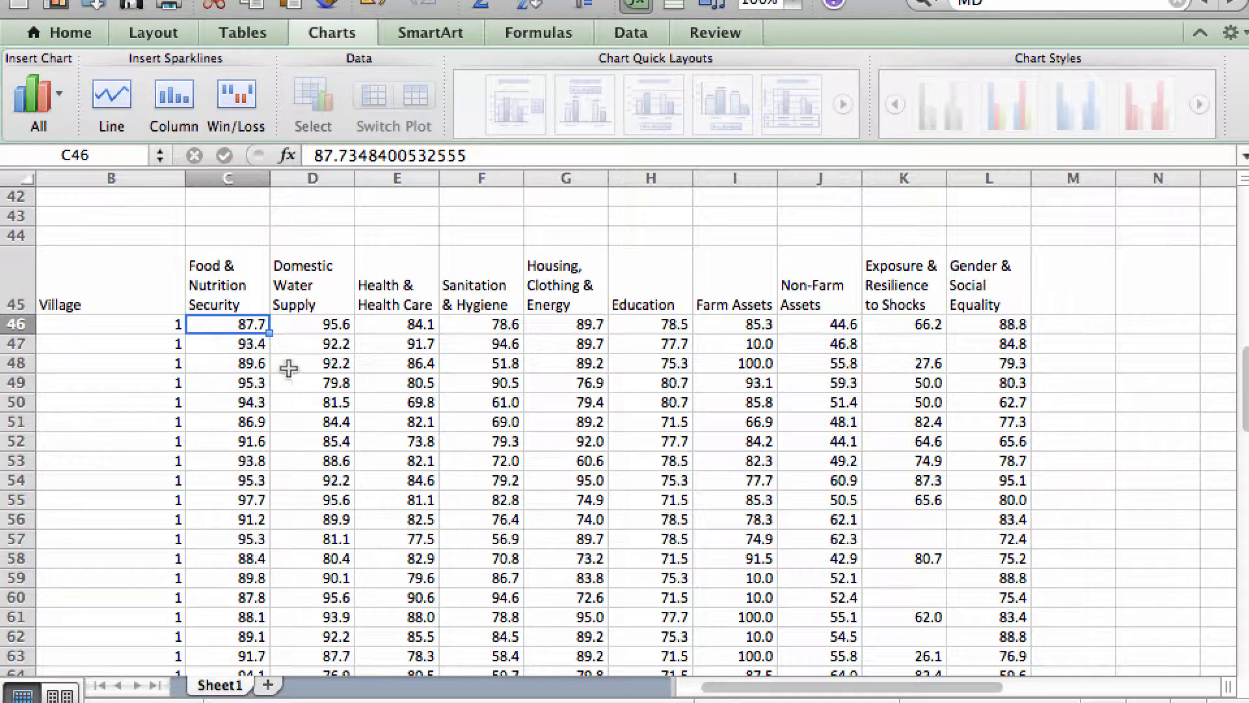
pyautogui.click(307, 292)
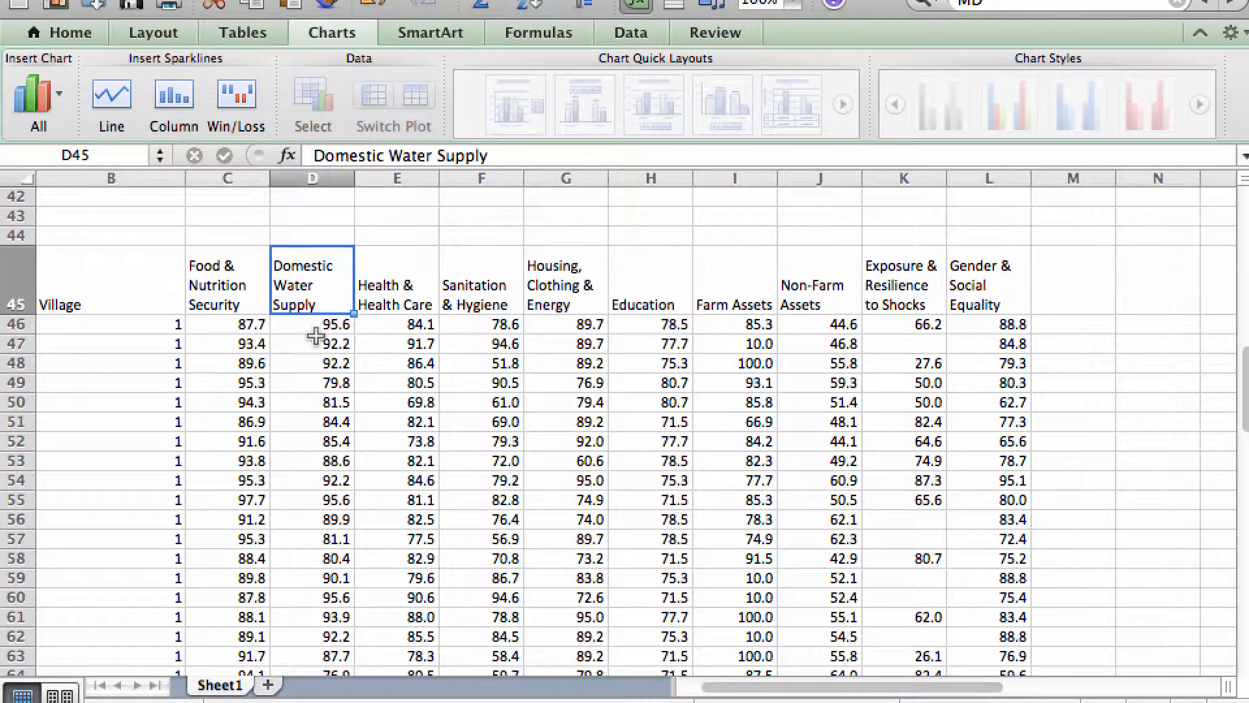
pyautogui.click(413, 286)
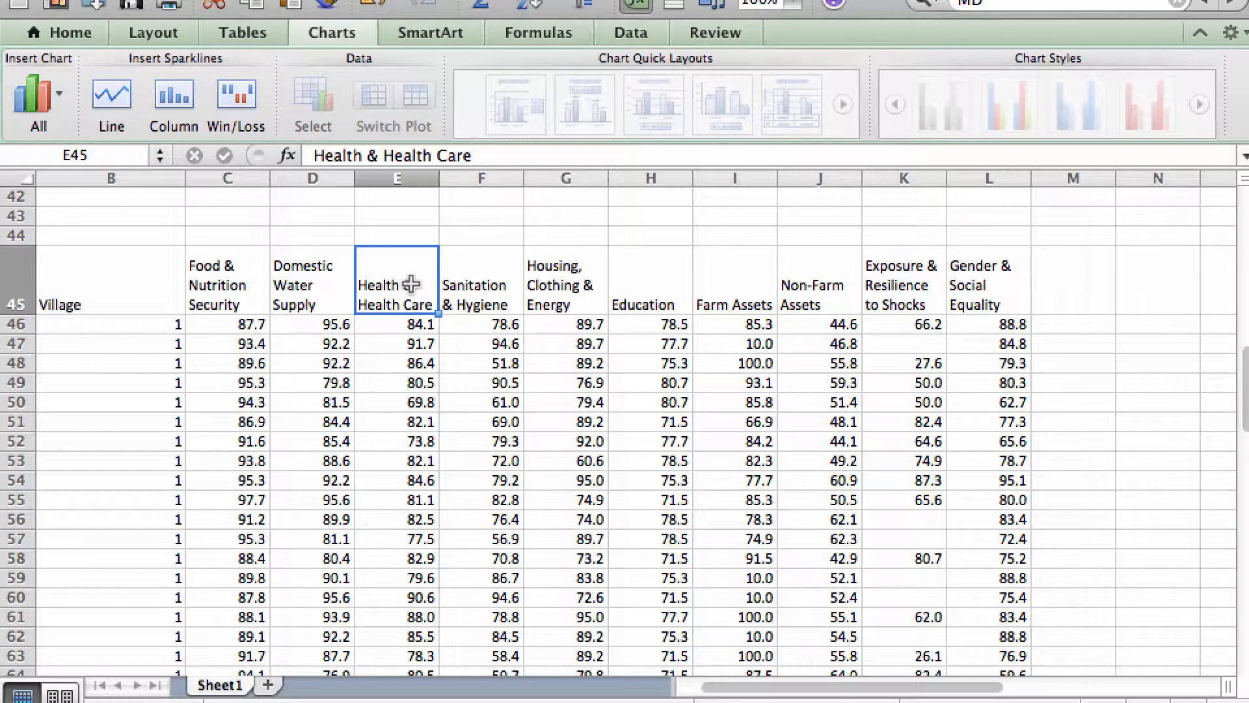
pyautogui.click(312, 281)
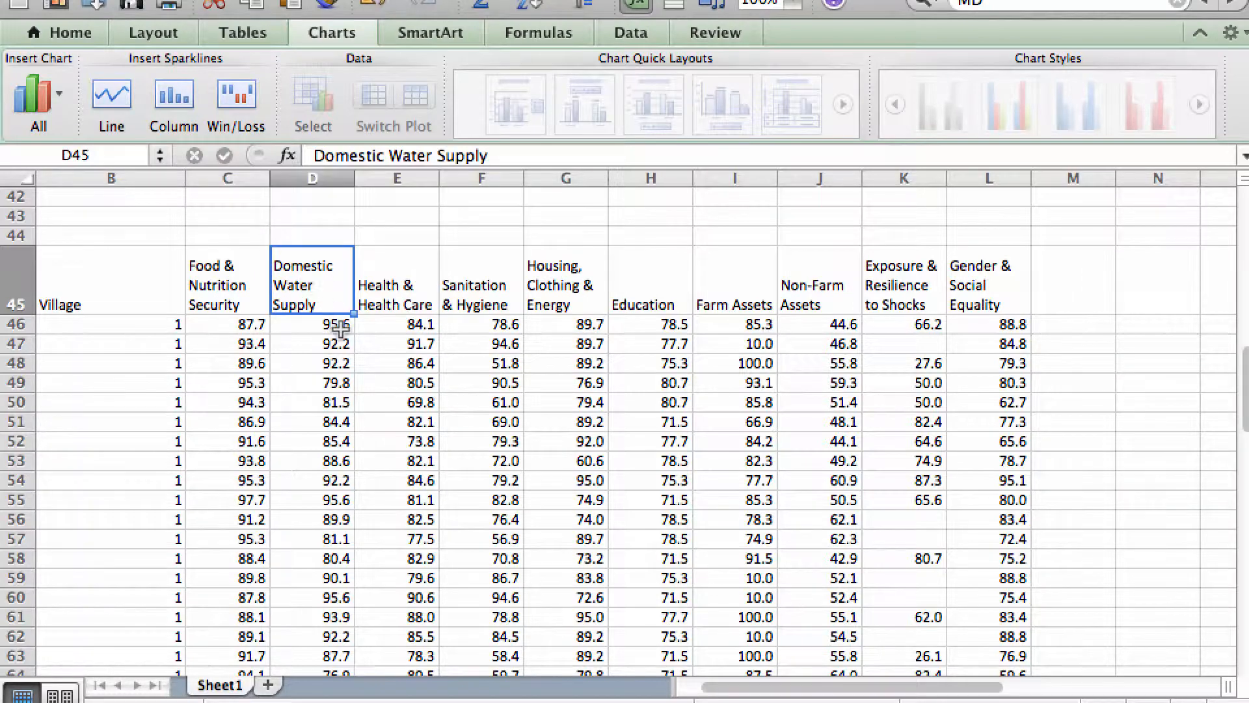
pyautogui.scroll(-9, 371, 431)
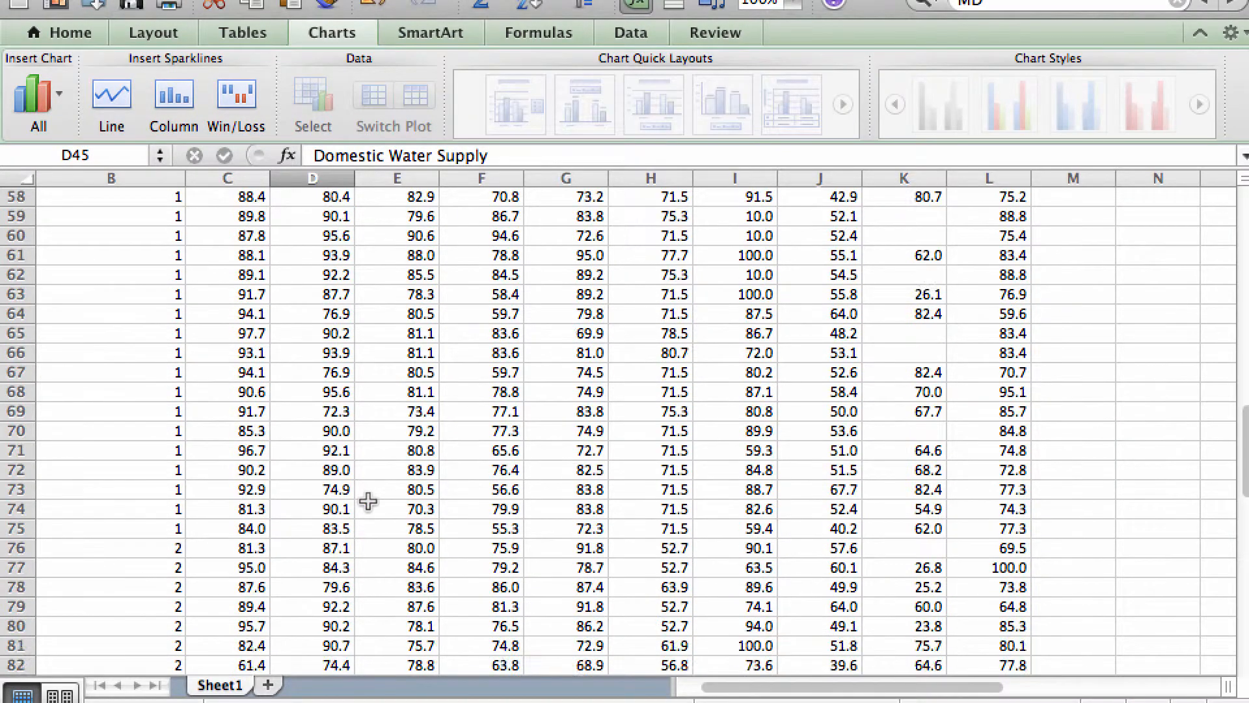
pyautogui.scroll(-6, 368, 501)
pyautogui.keyDown('shift'); pyautogui.click(410, 504); pyautogui.keyUp('shift')
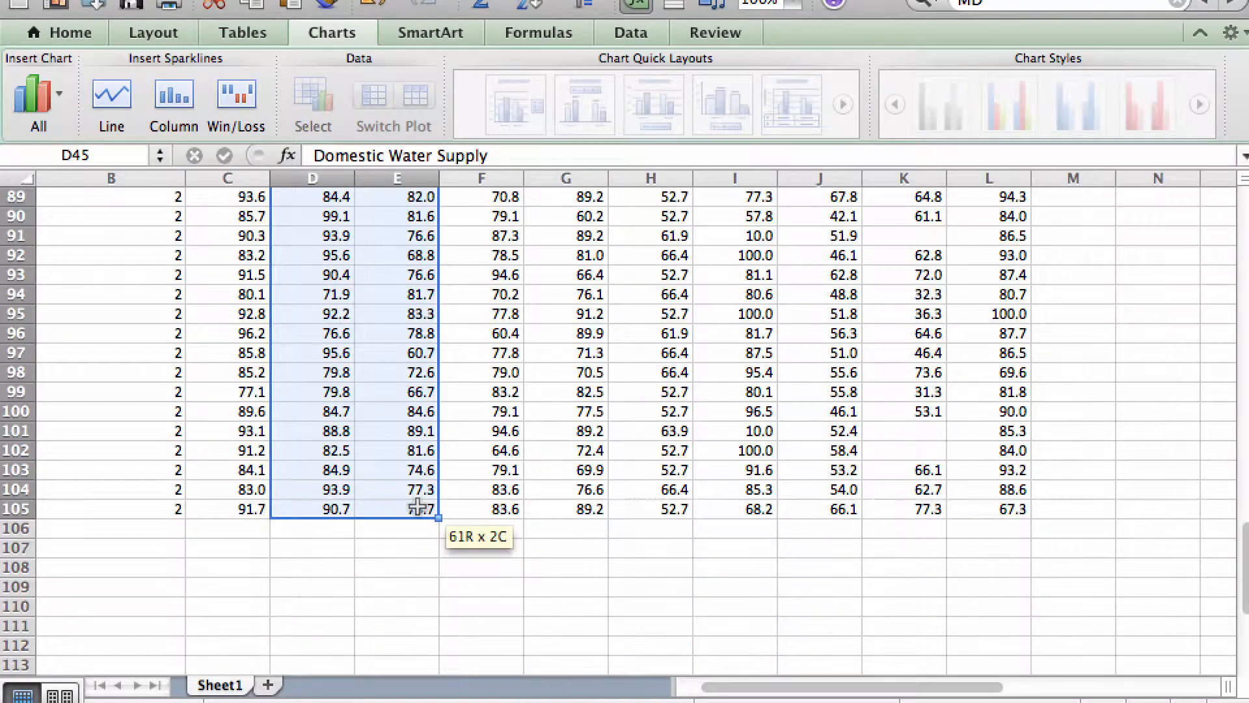
pyautogui.scroll(1, 409, 505)
pyautogui.scroll(15, 408, 504)
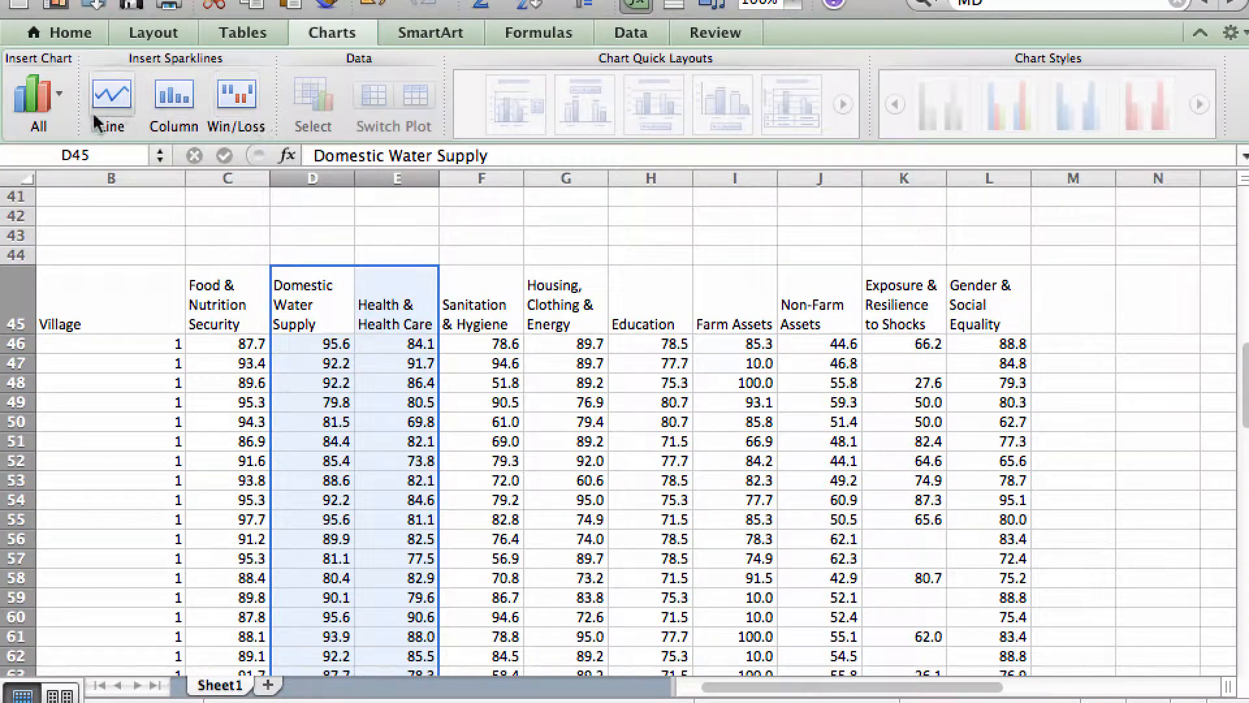
# Insert a Marked Scatter chart of the selected two columns and move it away from their data.
pyautogui.click(60, 93)
pyautogui.scroll(-8, 377, 292)
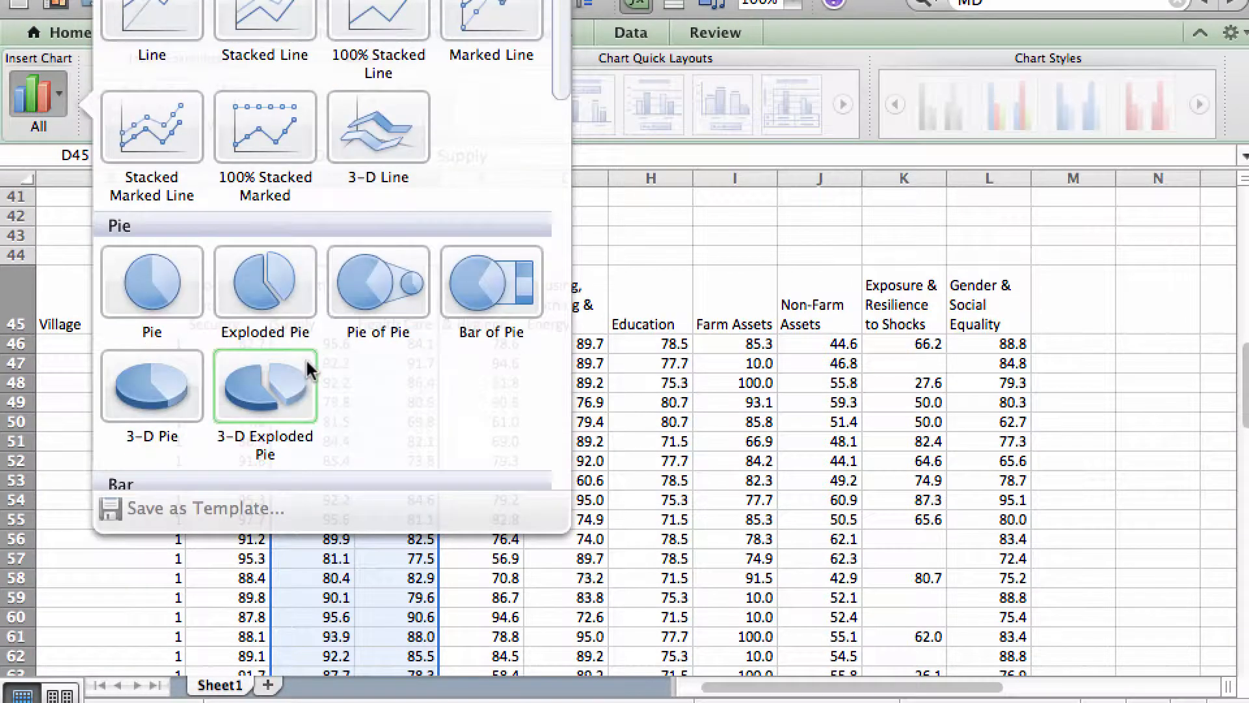
pyautogui.scroll(-6, 343, 334)
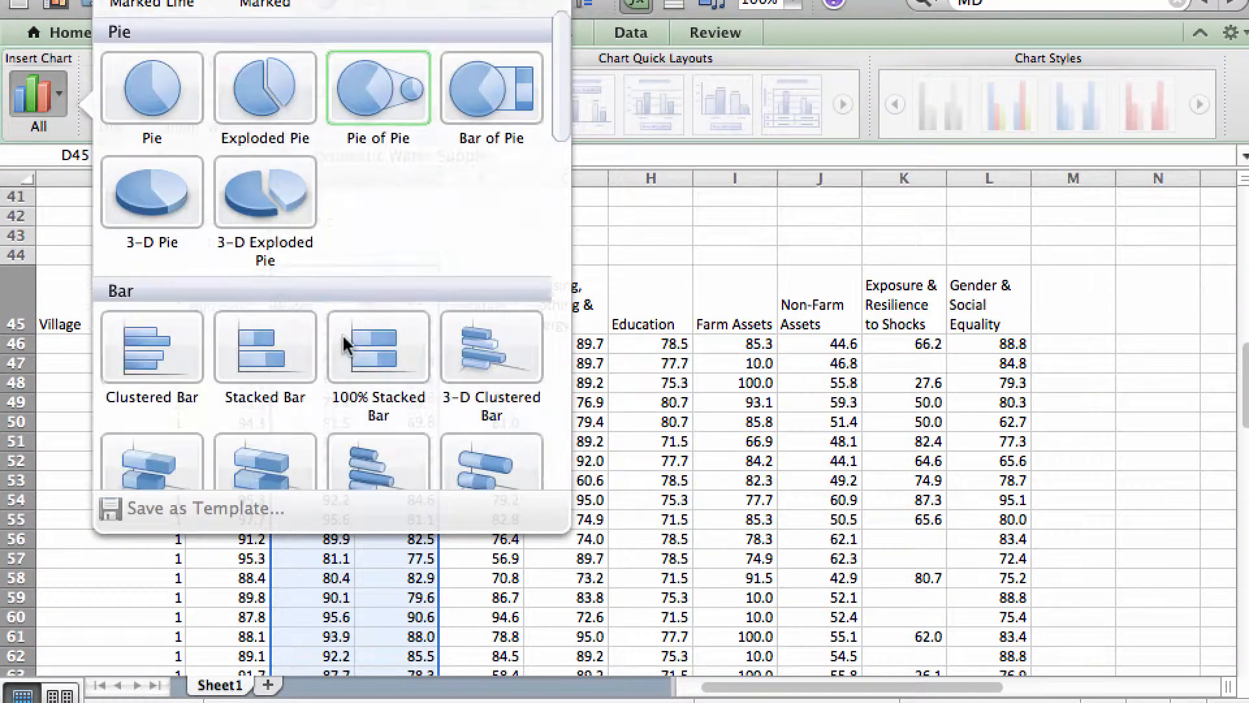
pyautogui.scroll(-8, 342, 336)
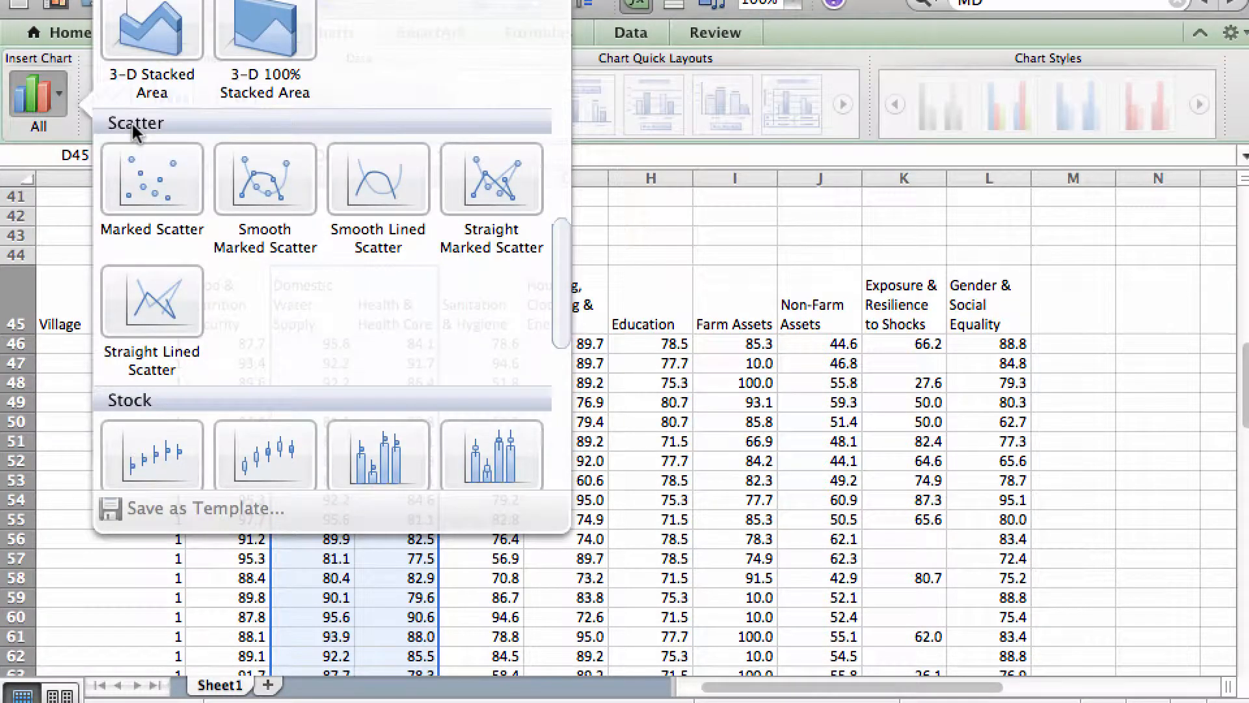
pyautogui.click(157, 195)
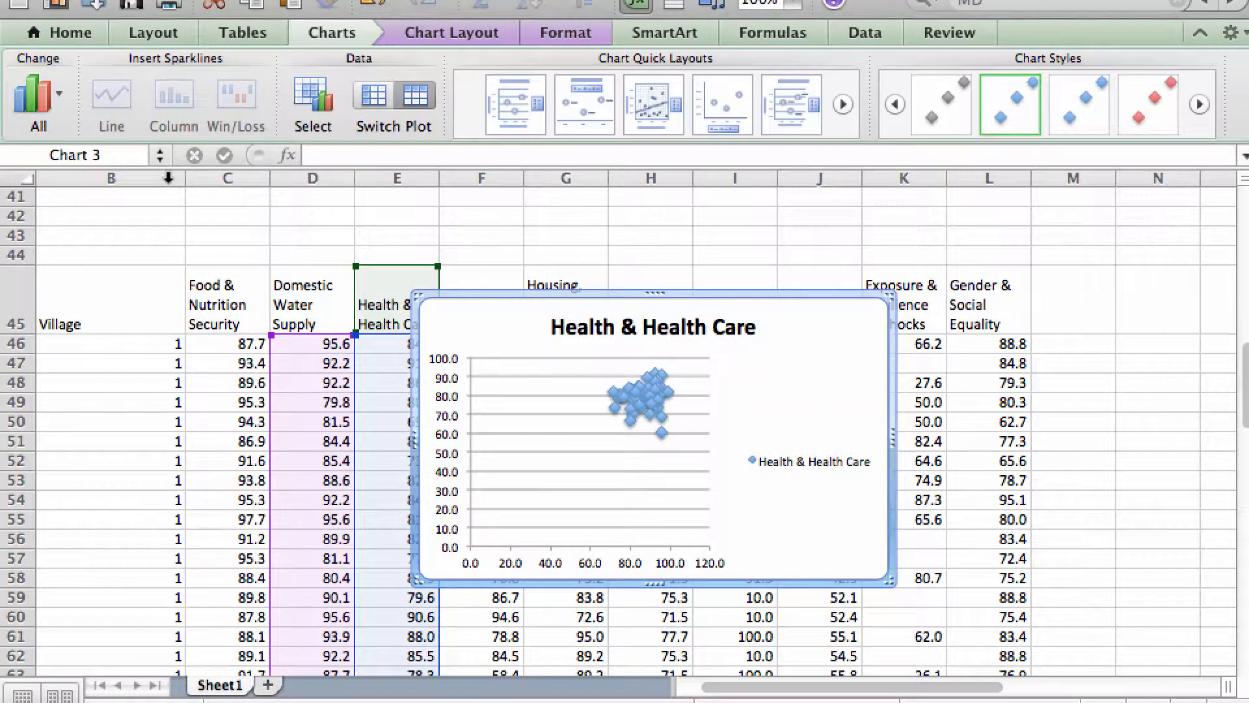
pyautogui.moveTo(794, 371); pyautogui.dragTo(1011, 333)
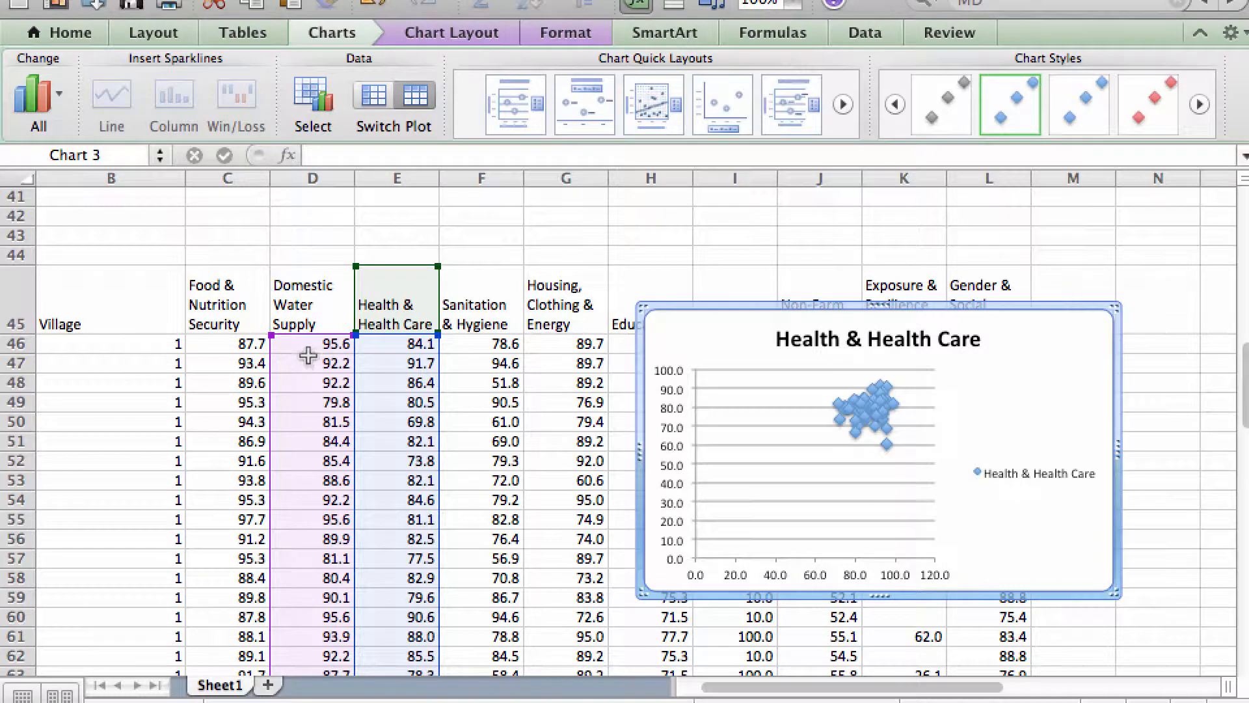
pyautogui.scroll(-2, 384, 566)
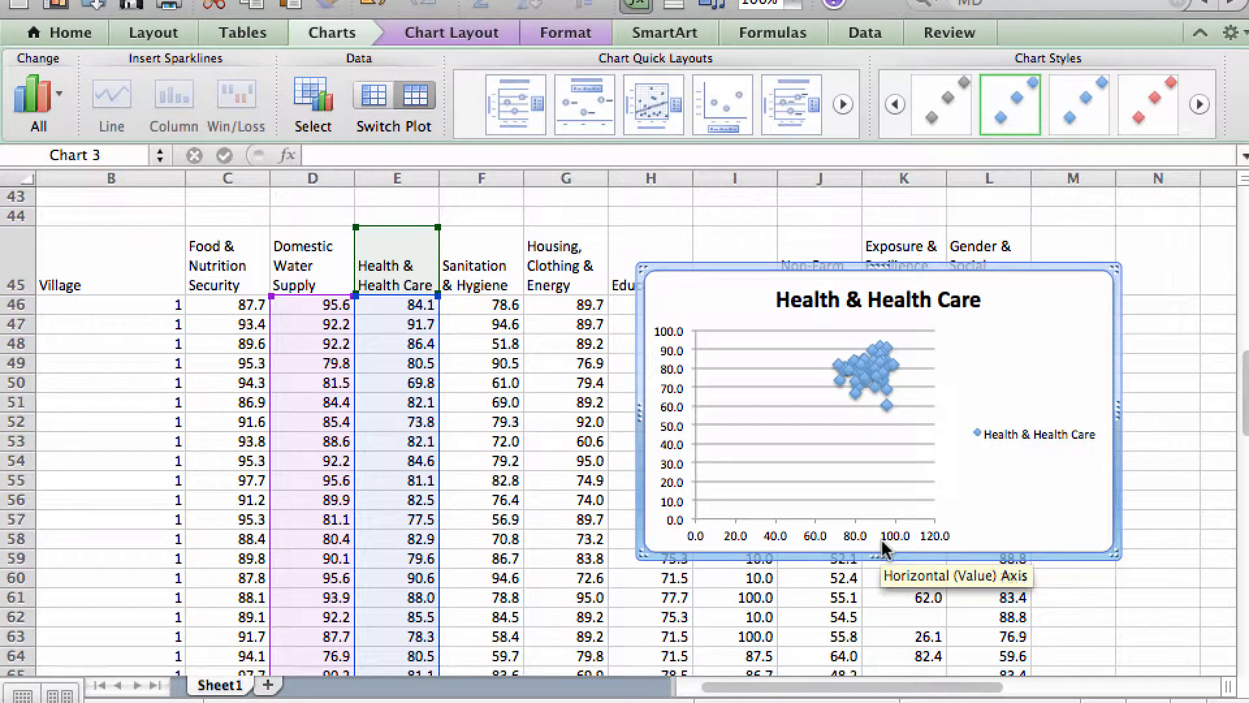
# Set the minimum of the scatter chart's vertical axis to 50.
pyautogui.rightClick(670, 376)
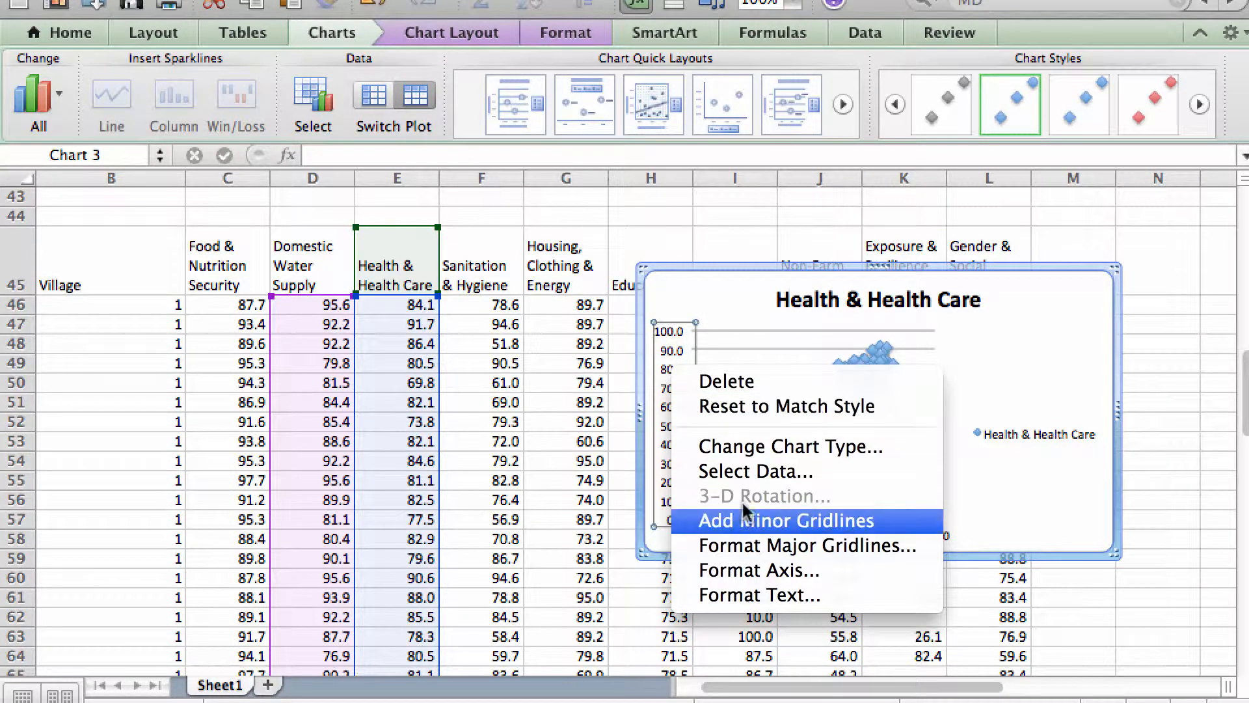
pyautogui.click(757, 571)
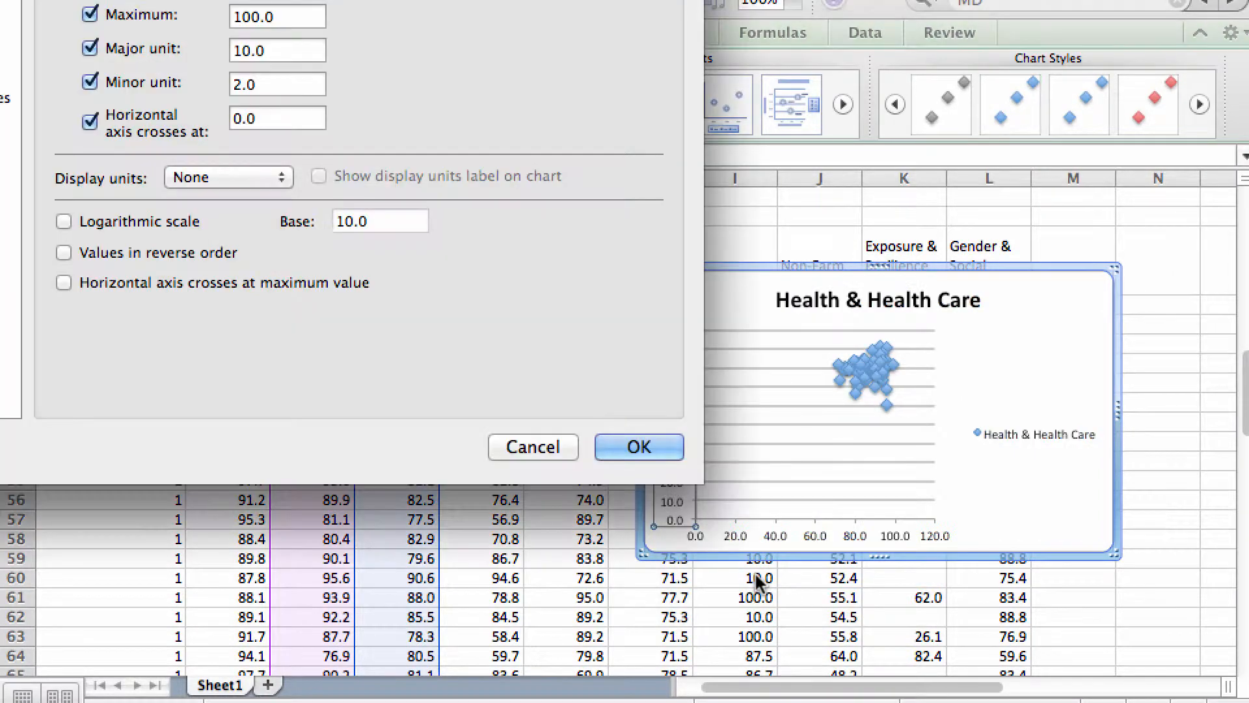
pyautogui.moveTo(476, 0); pyautogui.dragTo(453, 62)
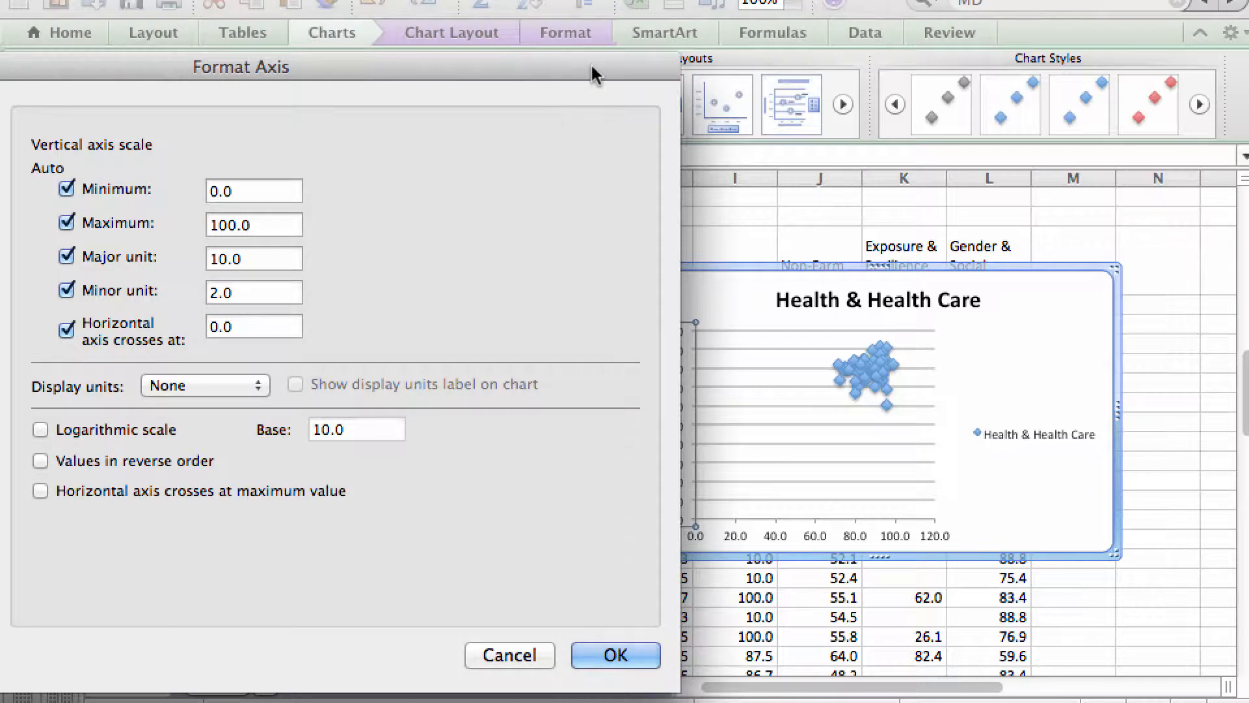
pyautogui.moveTo(591, 69); pyautogui.dragTo(549, 76)
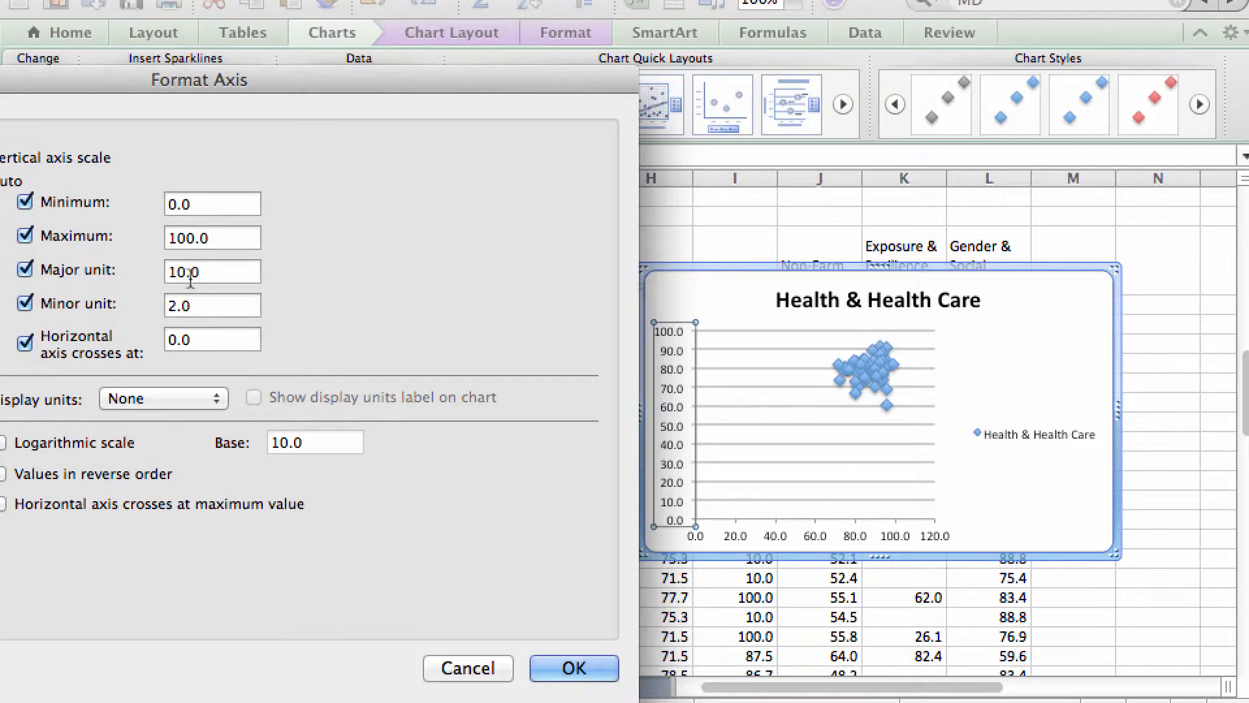
pyautogui.click(216, 204)
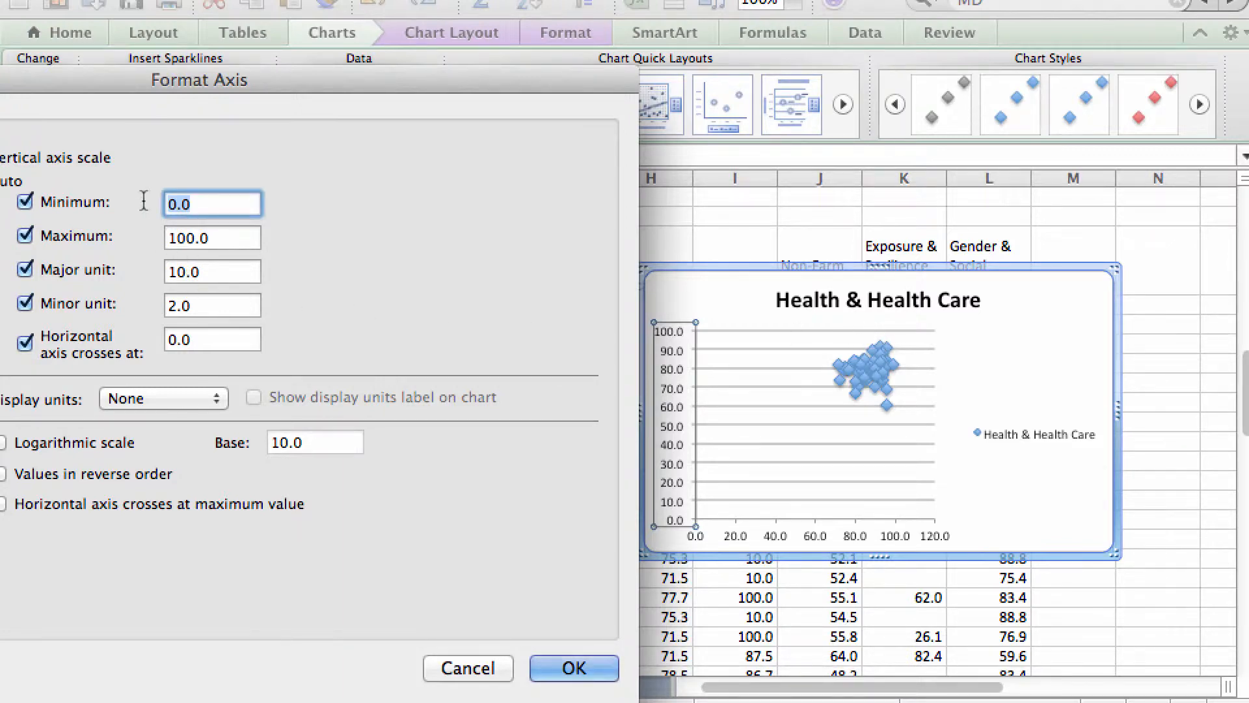
pyautogui.write('50')
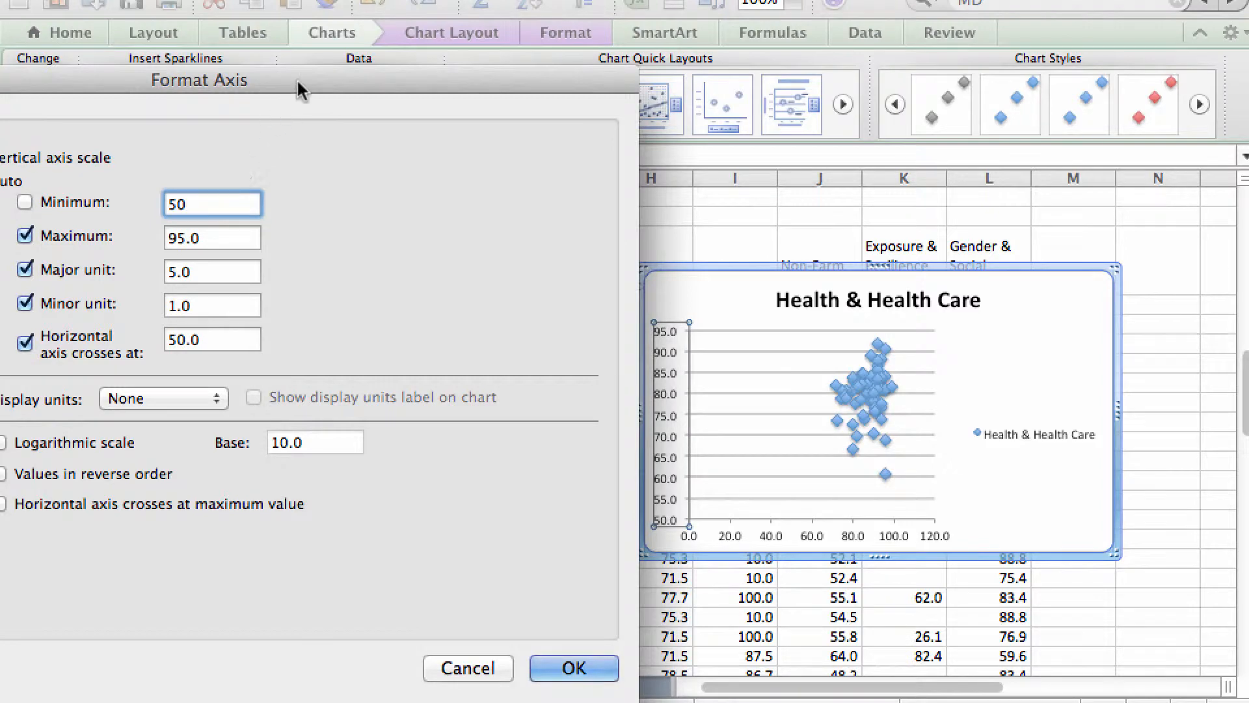
pyautogui.moveTo(296, 78); pyautogui.dragTo(581, 96)
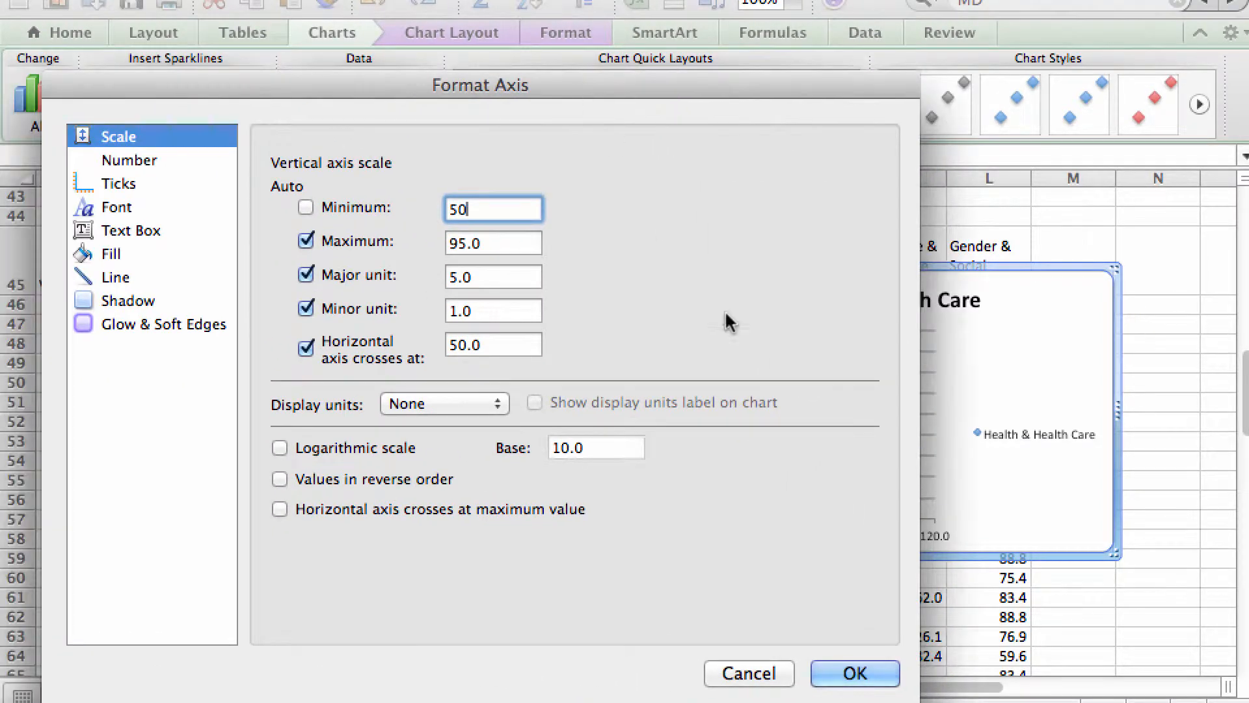
pyautogui.click(857, 673)
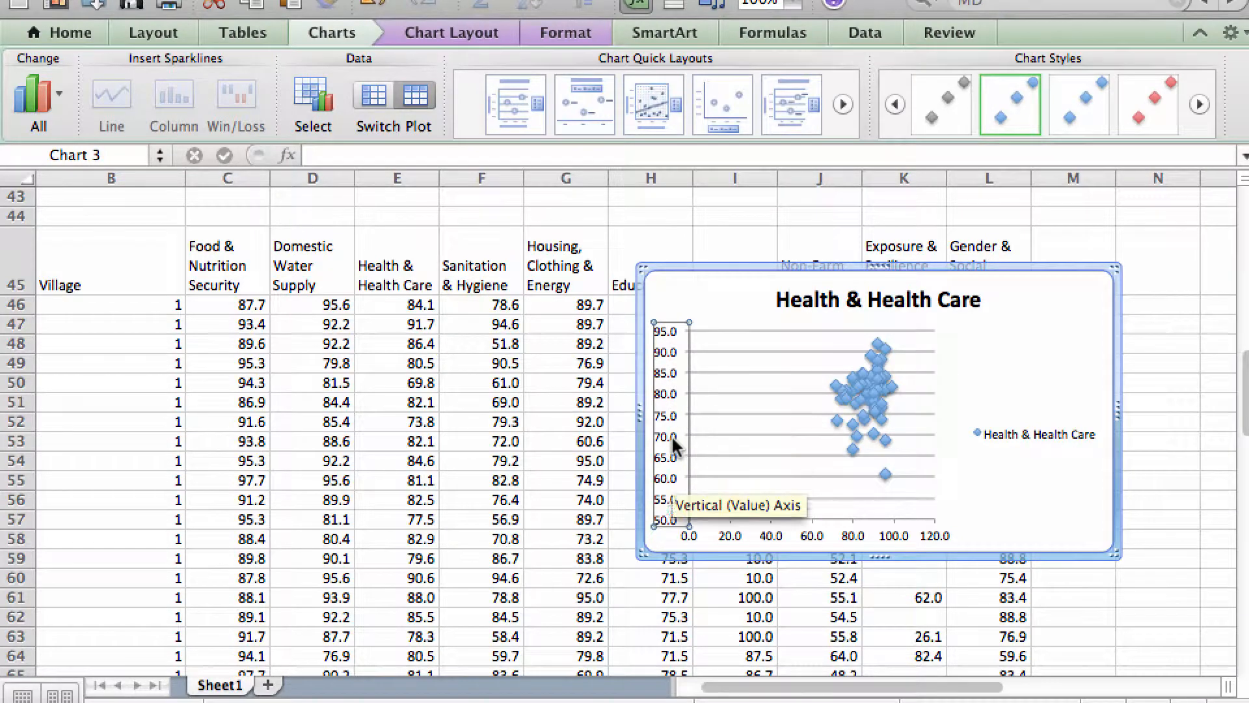
# Set the scatter chart's horizontal axis scale to a minimum of 50 and a maximum of 100.
pyautogui.rightClick(851, 541)
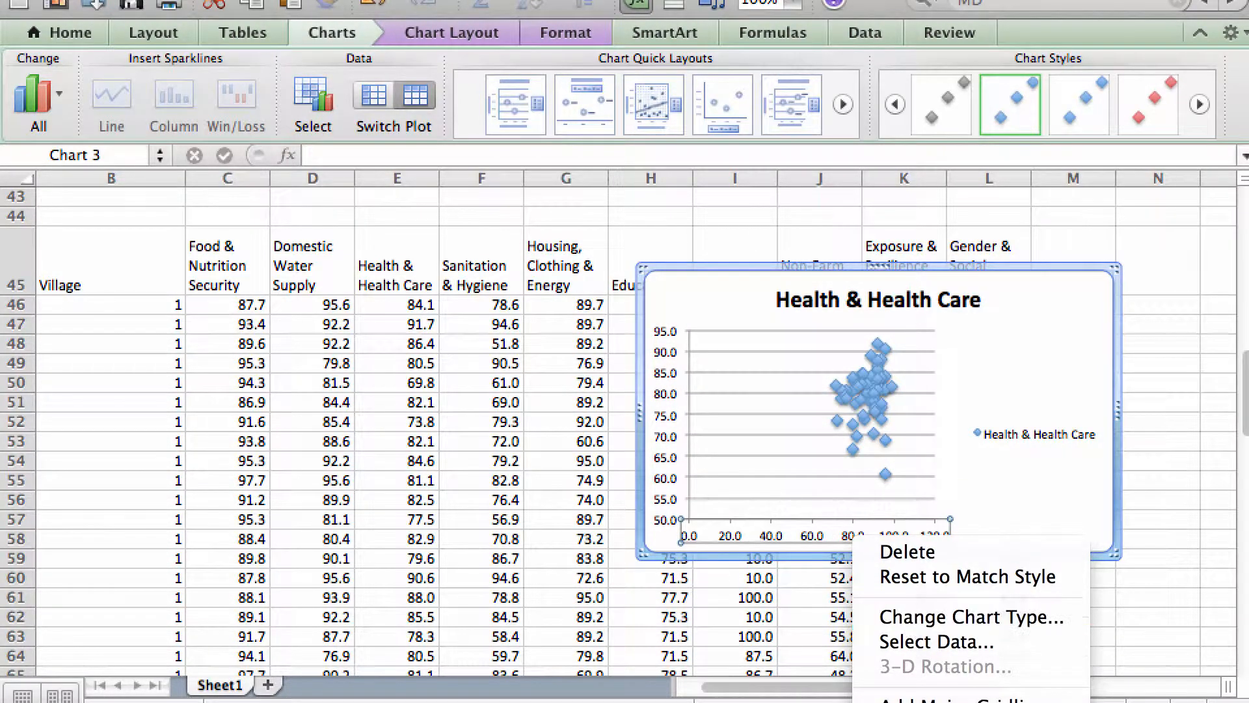
pyautogui.click(924, 702)
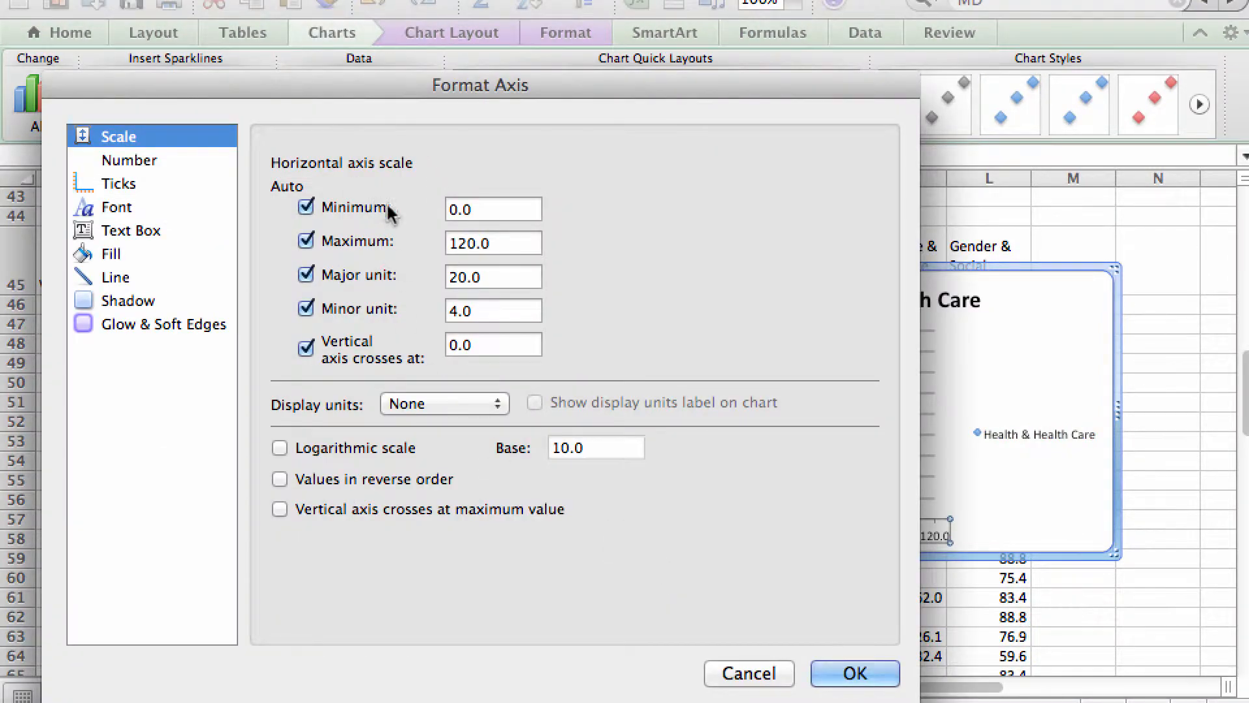
pyautogui.click(515, 207)
pyautogui.press('BackSpace')
pyautogui.press('BackSpace')
pyautogui.press('BackSpace')
pyautogui.write('50')
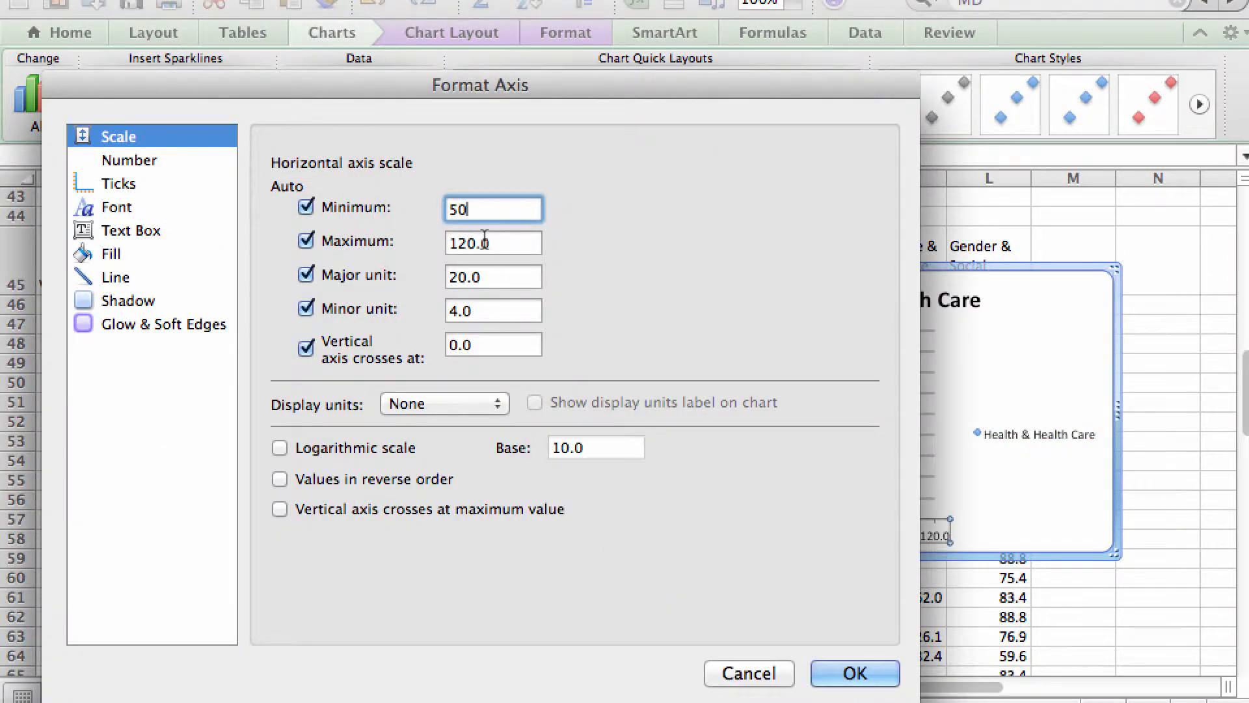
pyautogui.click(467, 244)
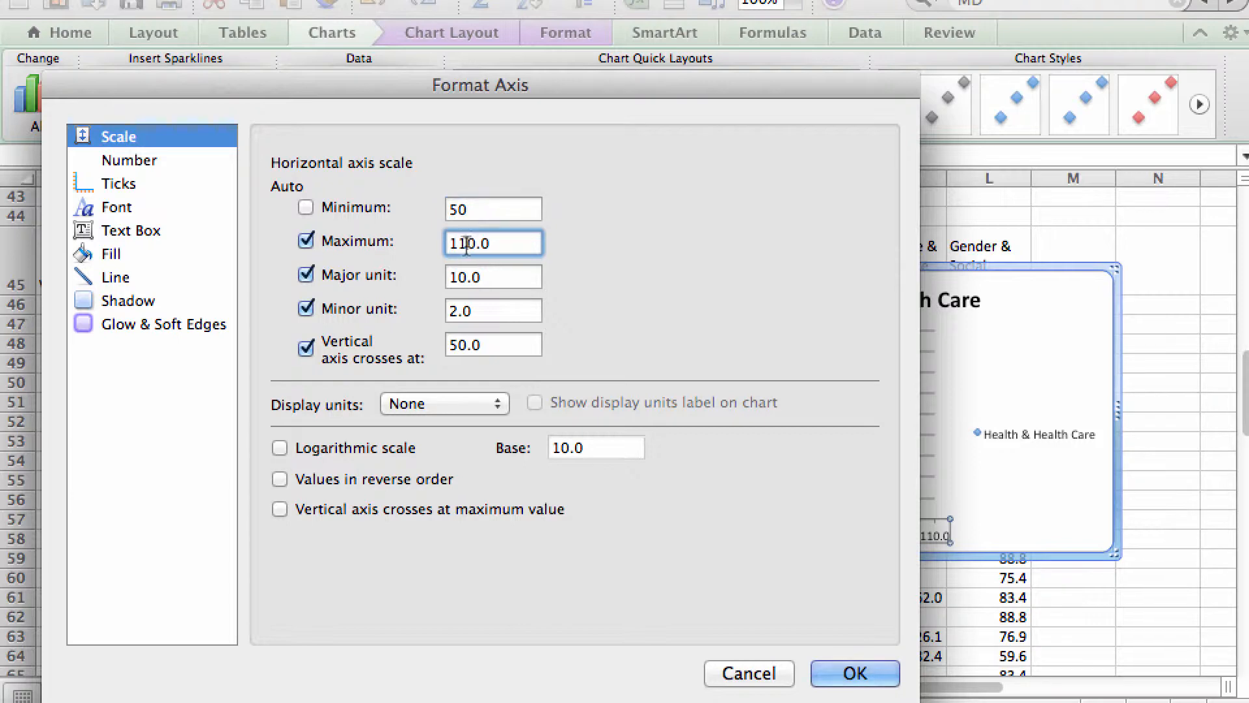
pyautogui.write('0')
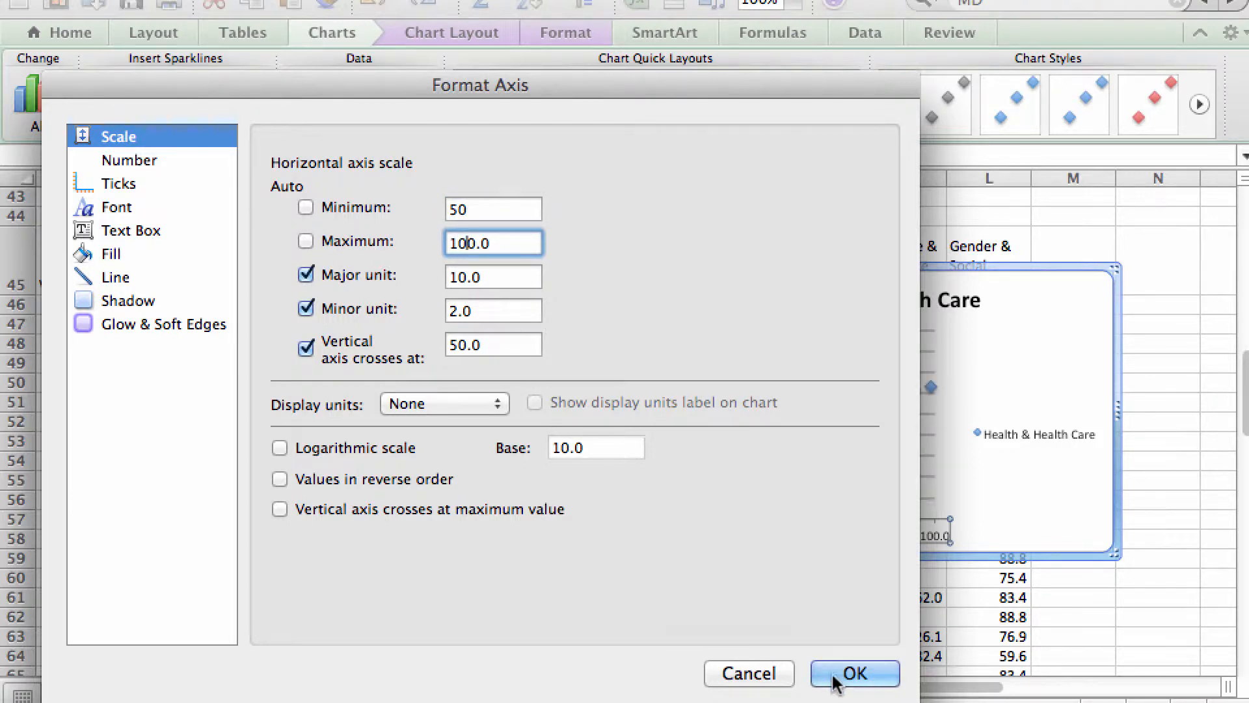
pyautogui.click(836, 674)
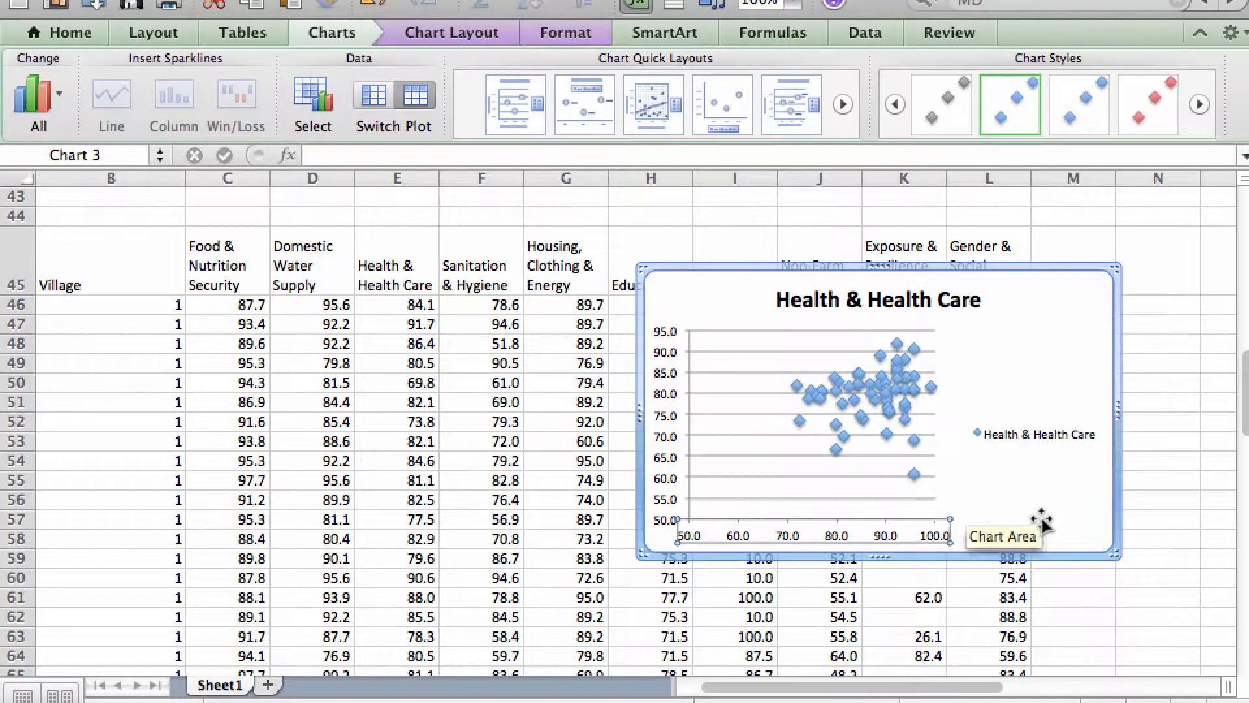
# Enlarge the scatter chart to span about columns E to L and delete its legend.
pyautogui.click(976, 507)
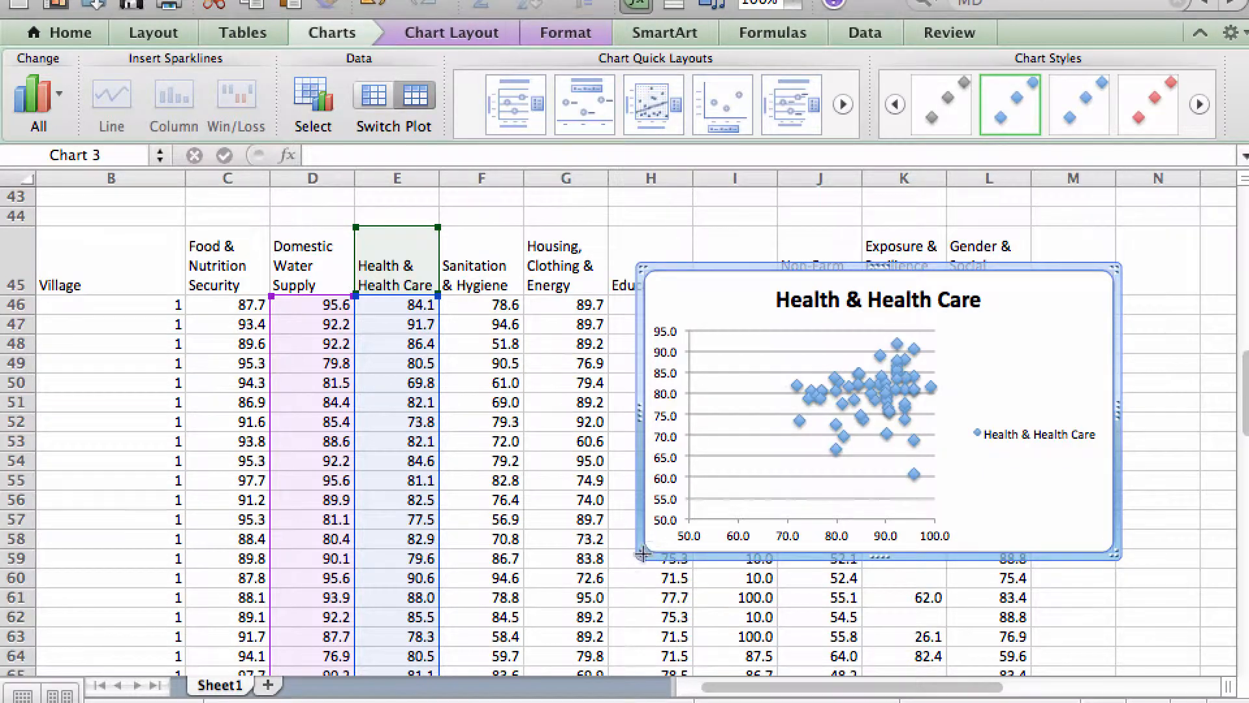
pyautogui.moveTo(640, 554); pyautogui.dragTo(380, 618)
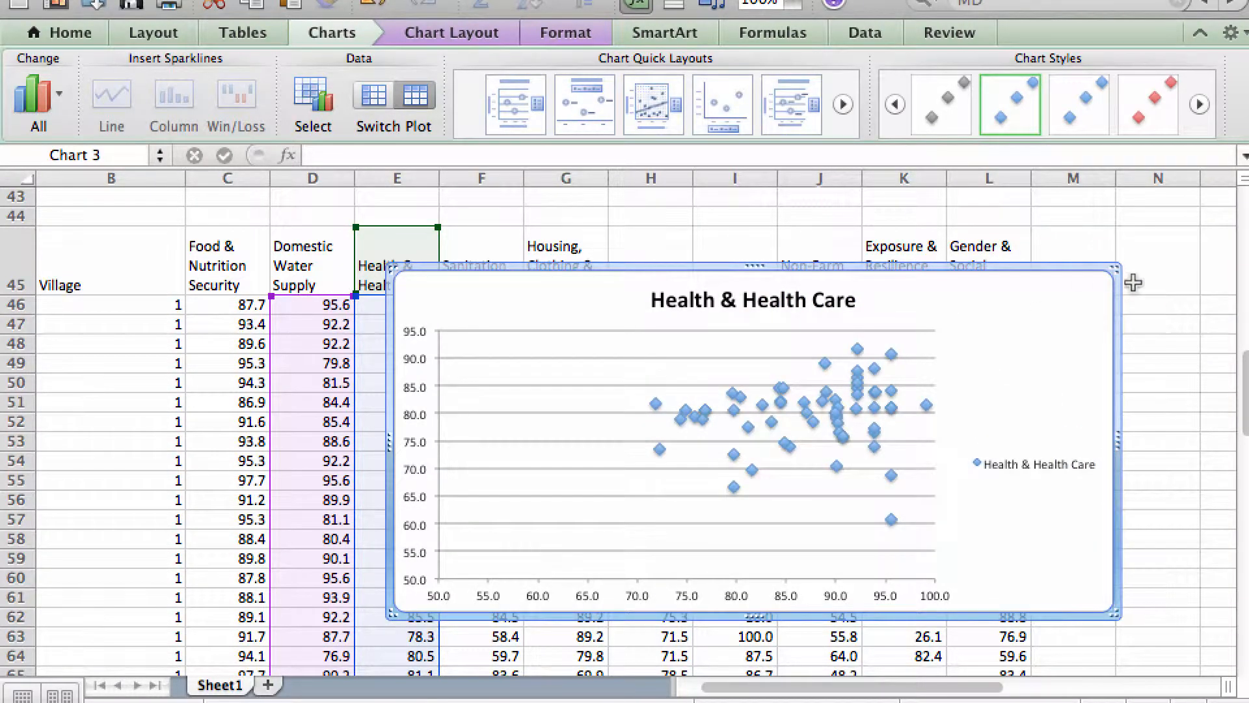
pyautogui.click(1028, 465)
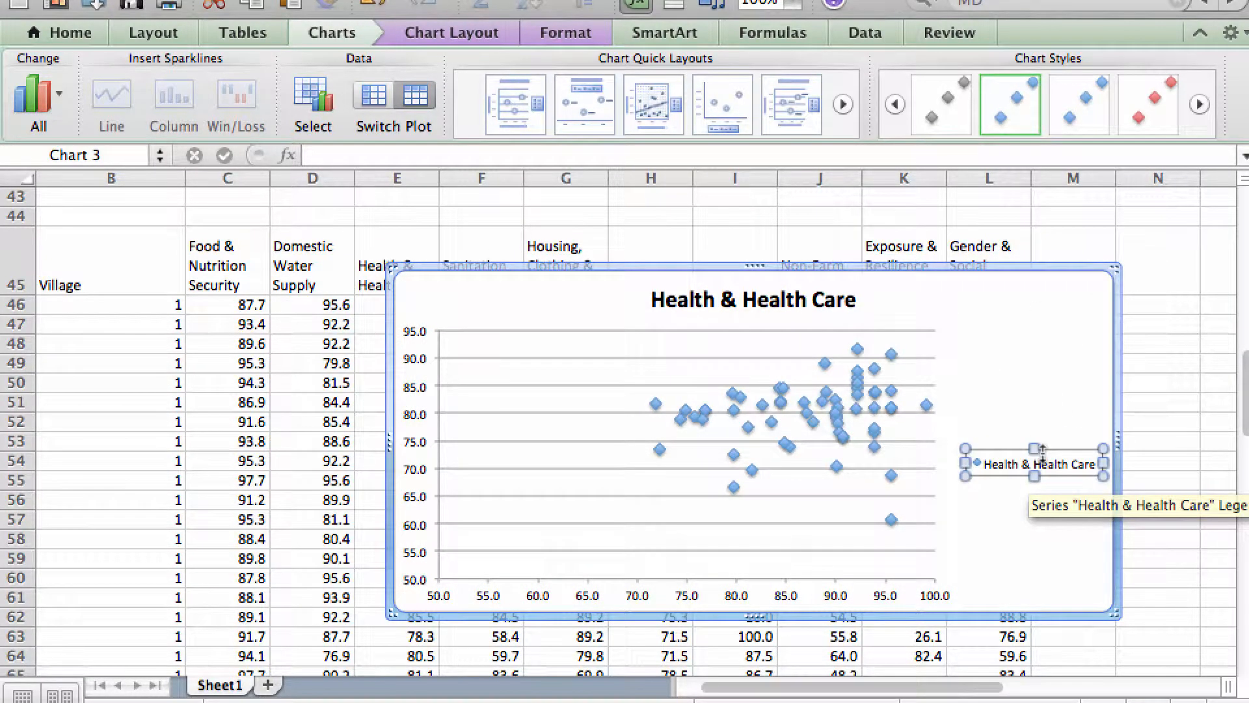
pyautogui.press('Delete')
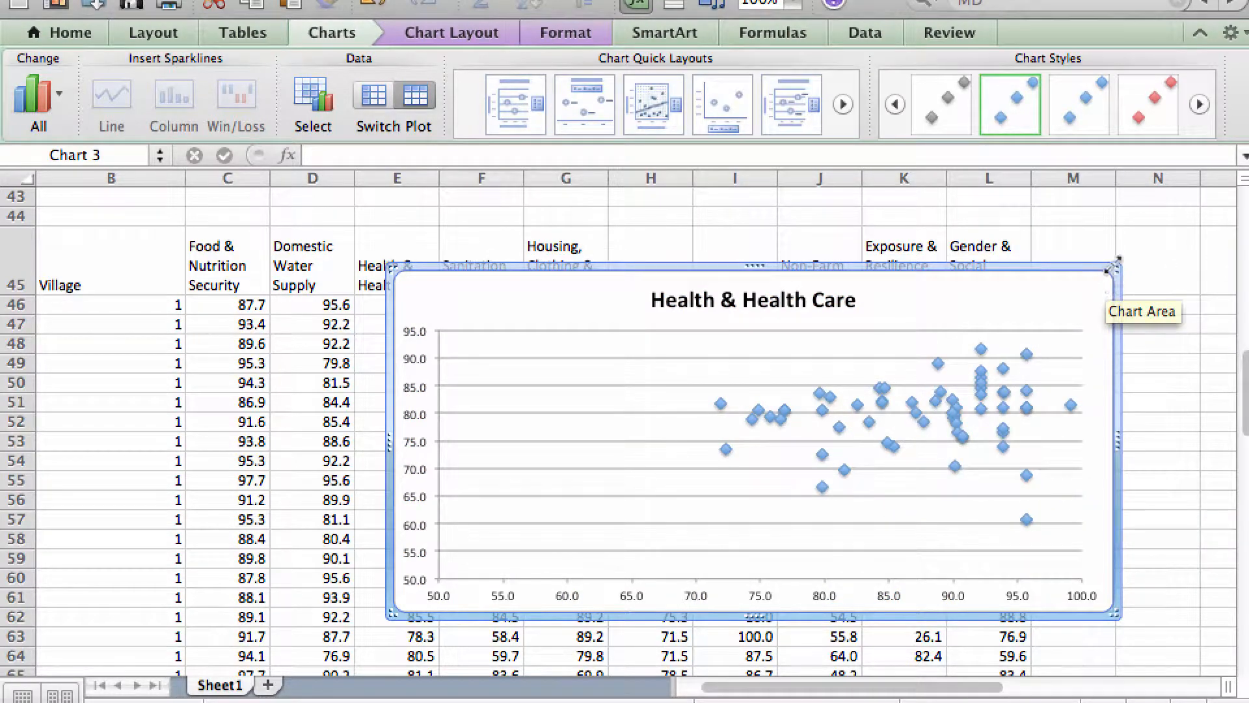
# Move the scatter chart clear of the household score table, starting near the end of column M at row 48.
pyautogui.moveTo(1115, 265); pyautogui.dragTo(1120, 246)
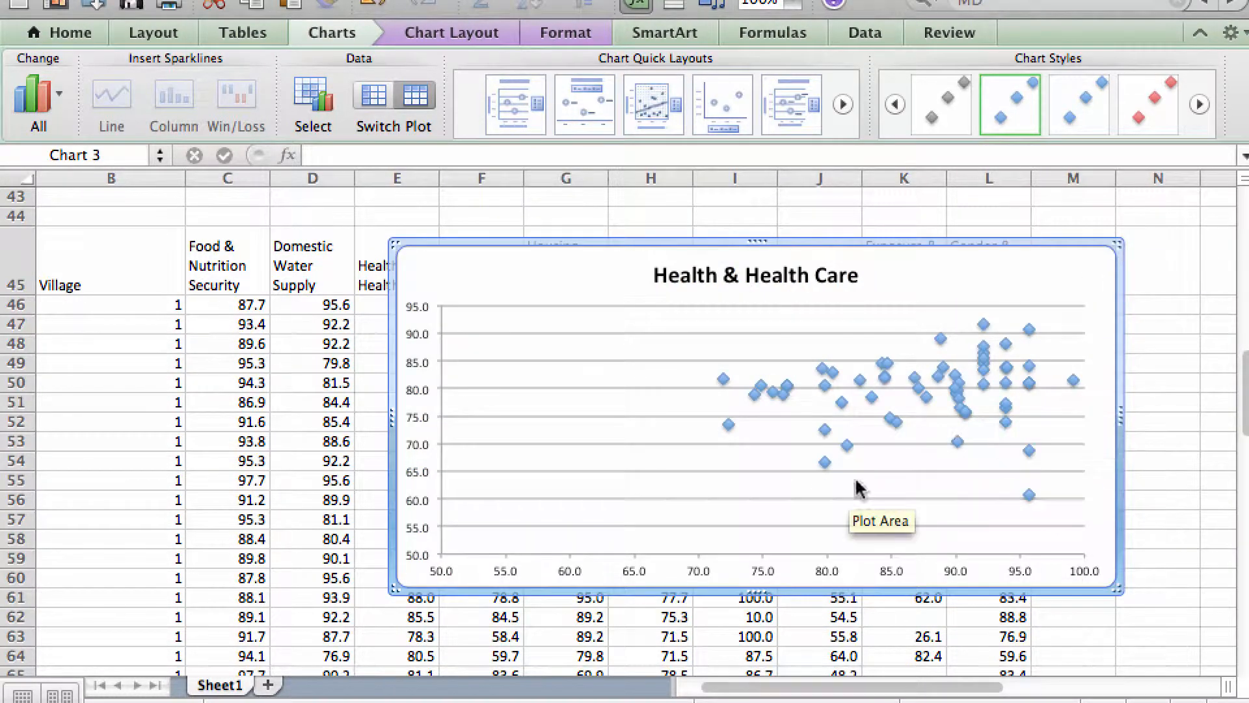
pyautogui.moveTo(532, 244); pyautogui.dragTo(627, 275)
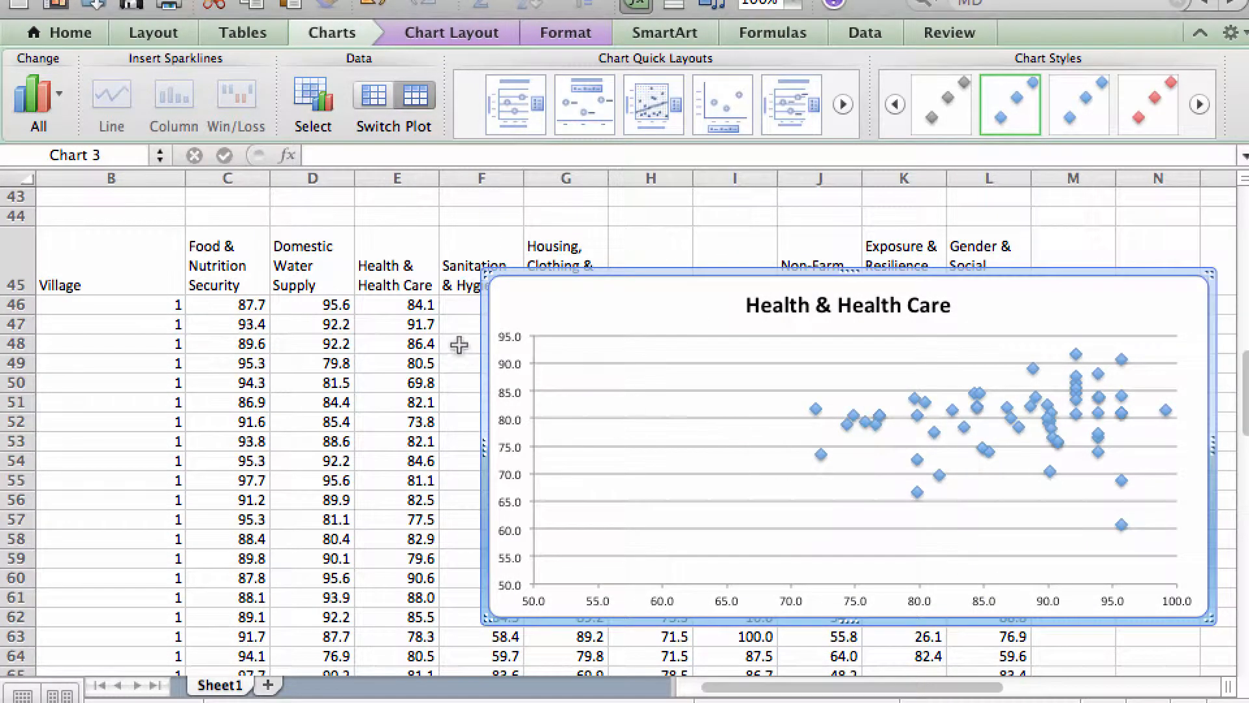
pyautogui.moveTo(730, 264); pyautogui.dragTo(662, 356)
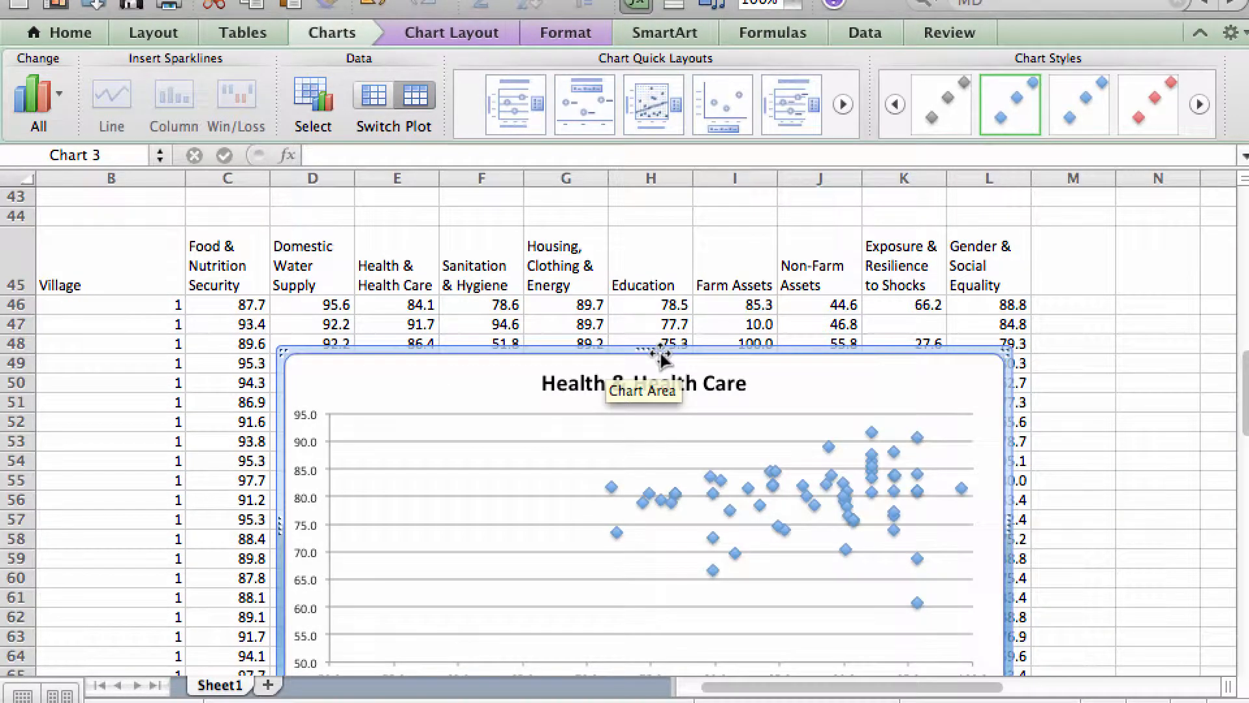
pyautogui.moveTo(313, 345); pyautogui.dragTo(1132, 341)
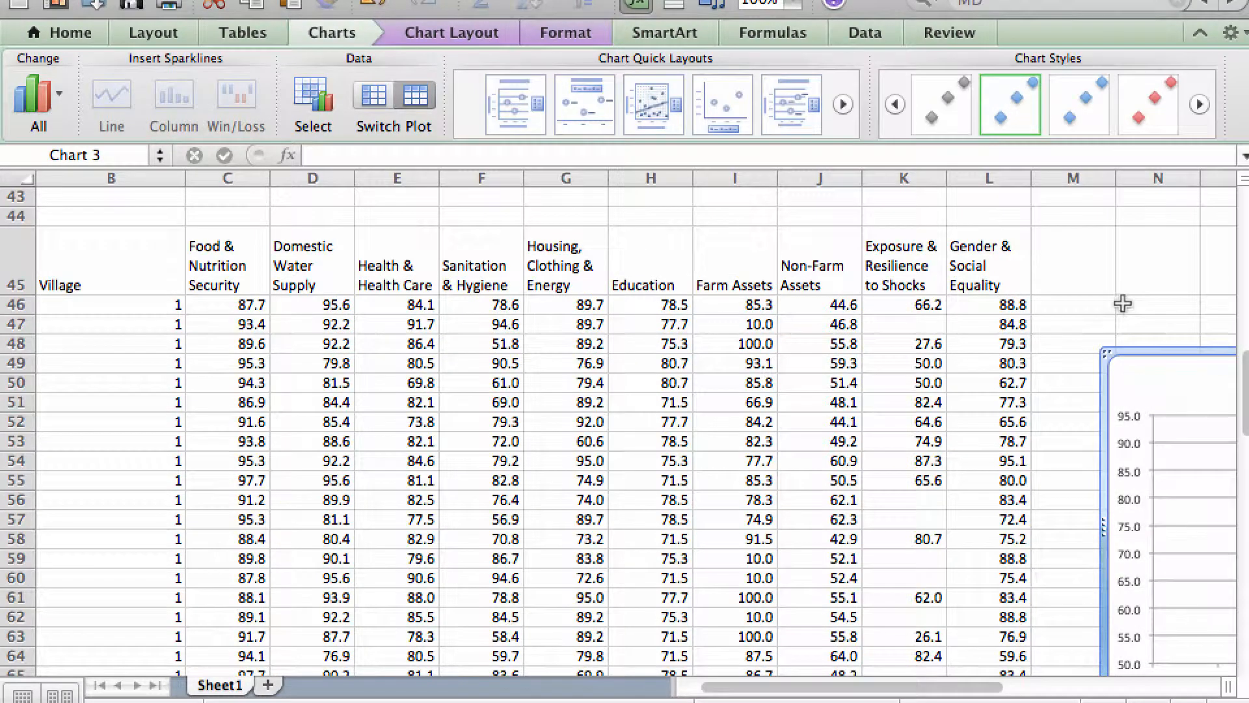
# Enter the label "correlation" in cell N45, above the scatter chart.
pyautogui.click(1140, 269)
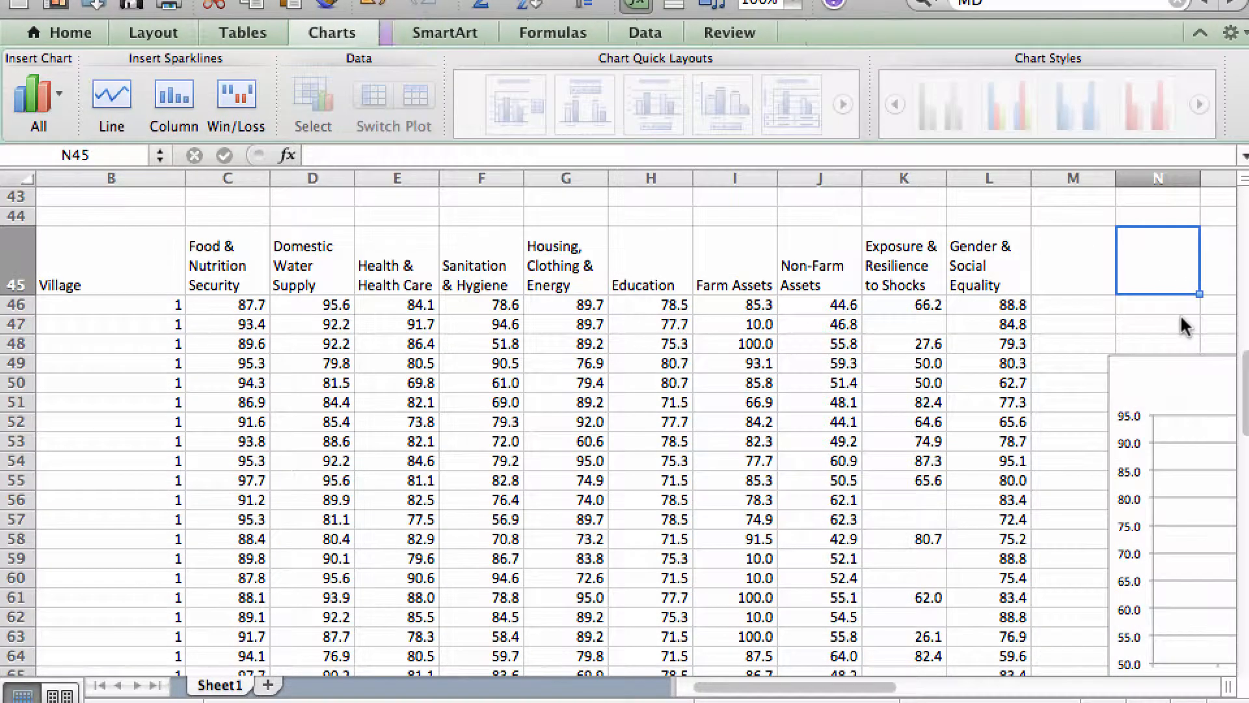
pyautogui.write('correlation')
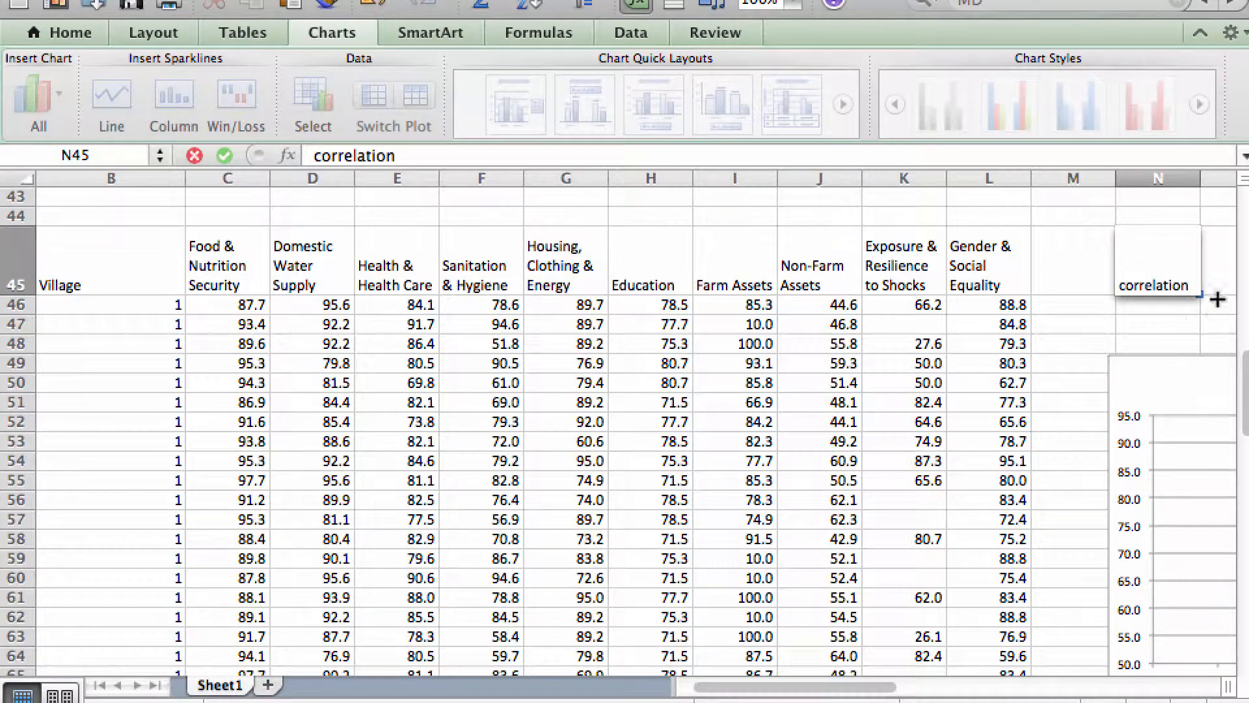
pyautogui.click(1156, 304)
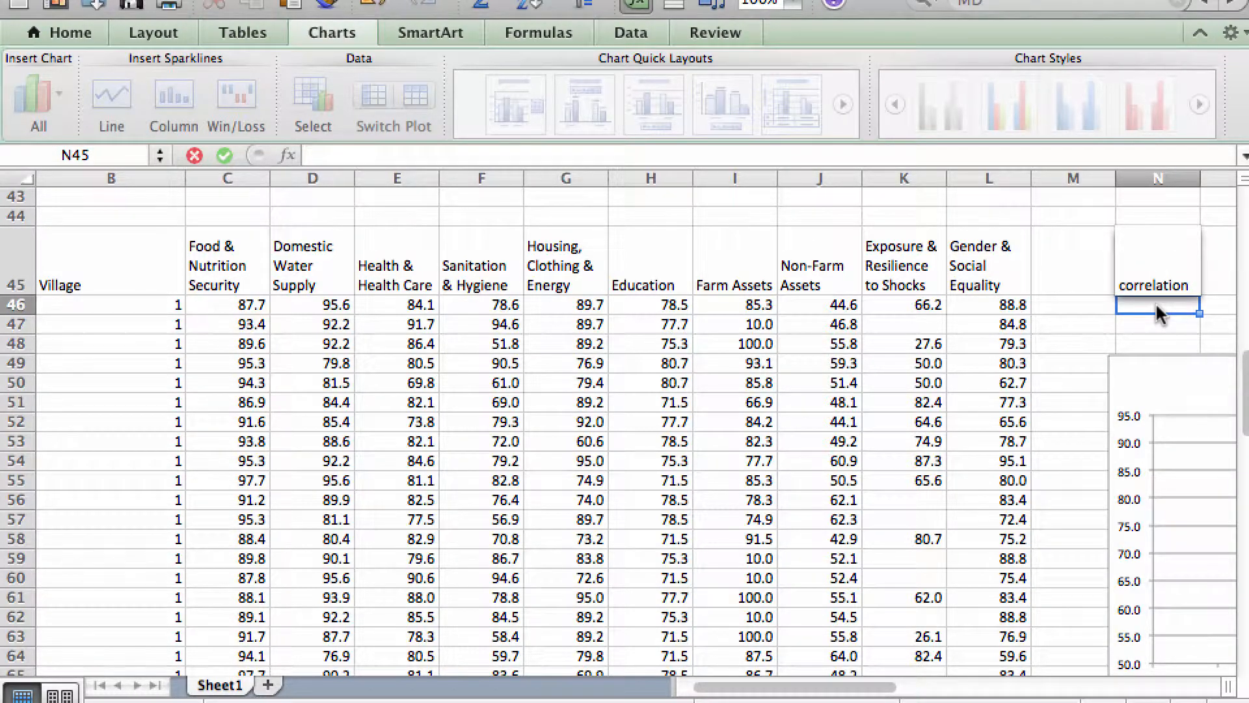
# Start a formula in cell N46 with the CORREL function, searching the function list for "corre".
pyautogui.write('=')
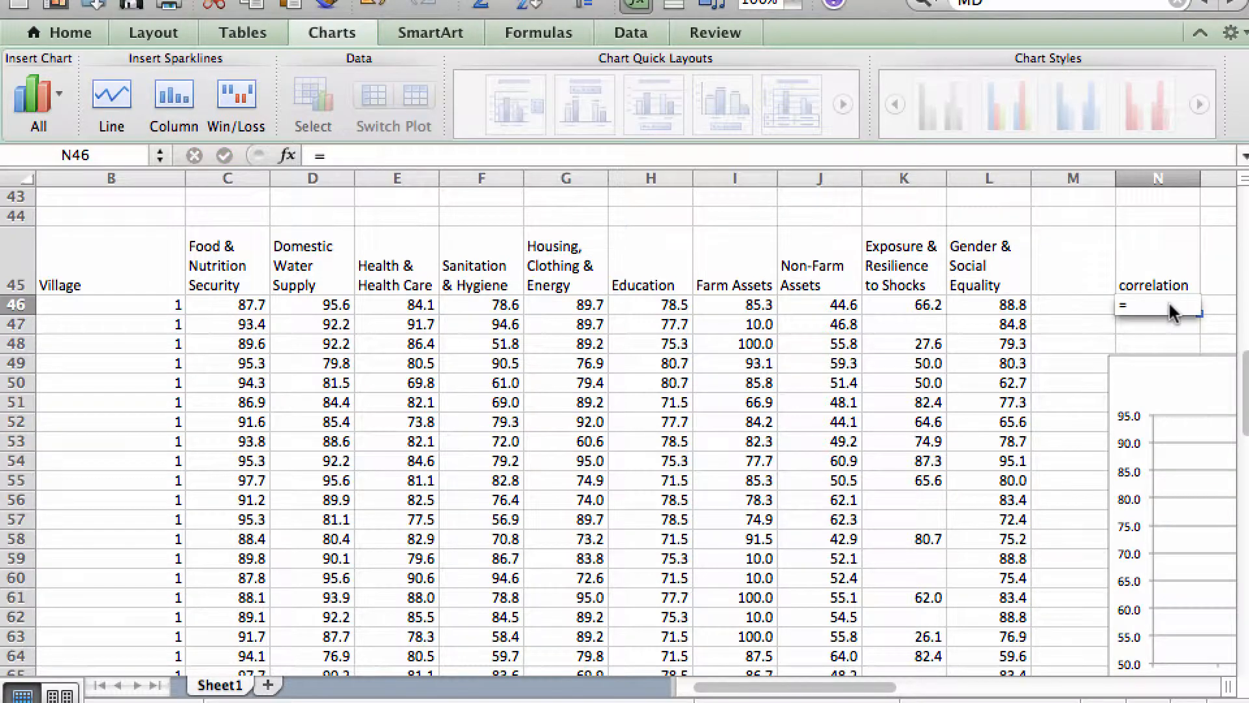
pyautogui.click(160, 154)
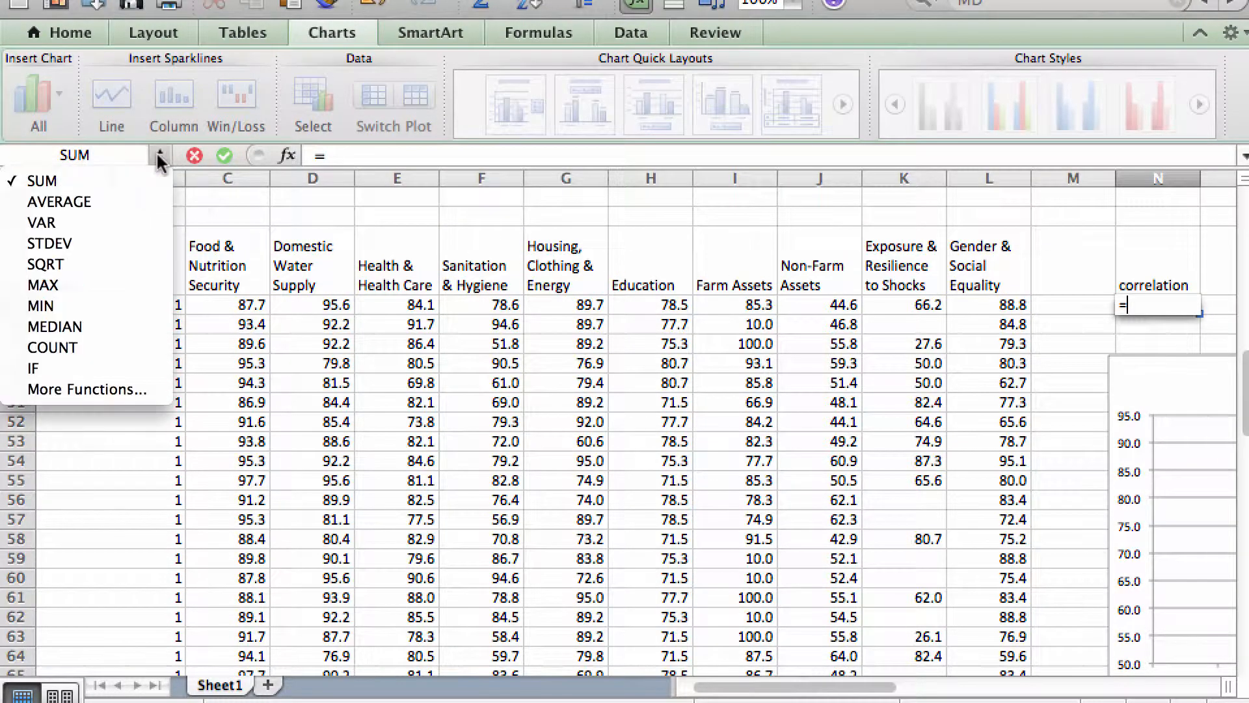
pyautogui.click(90, 386)
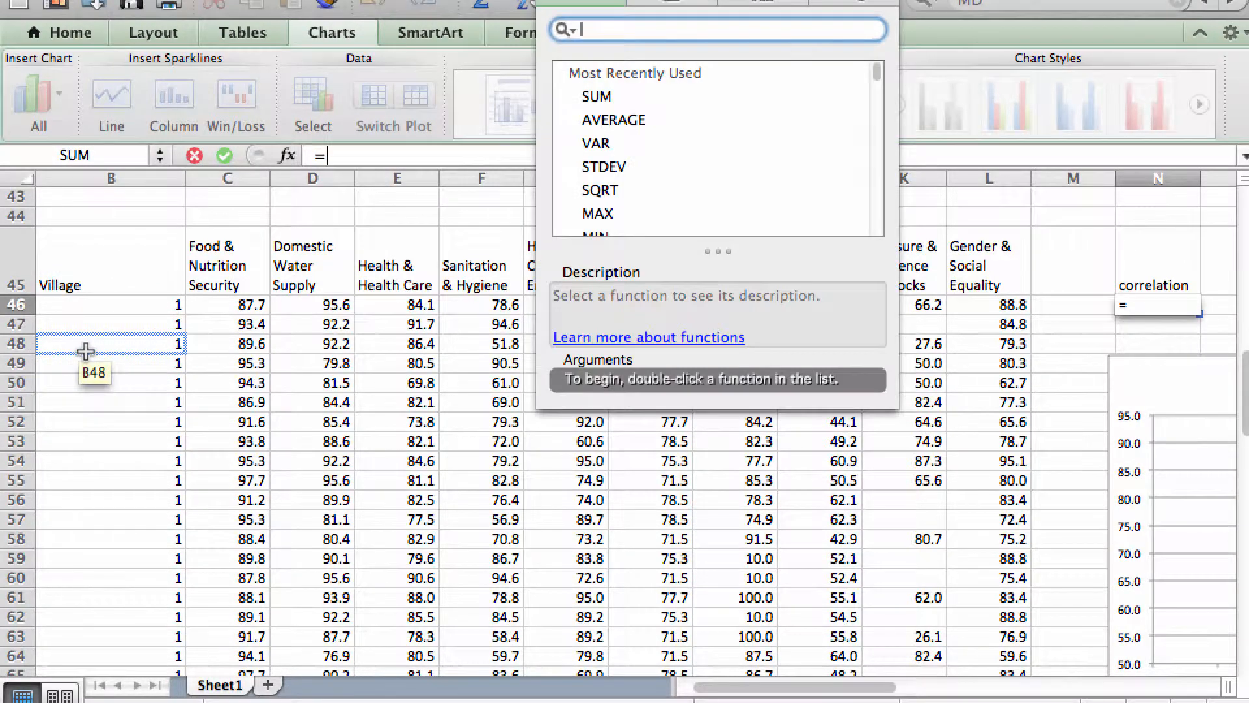
pyautogui.scroll(-8, 662, 149)
pyautogui.scroll(3, 651, 168)
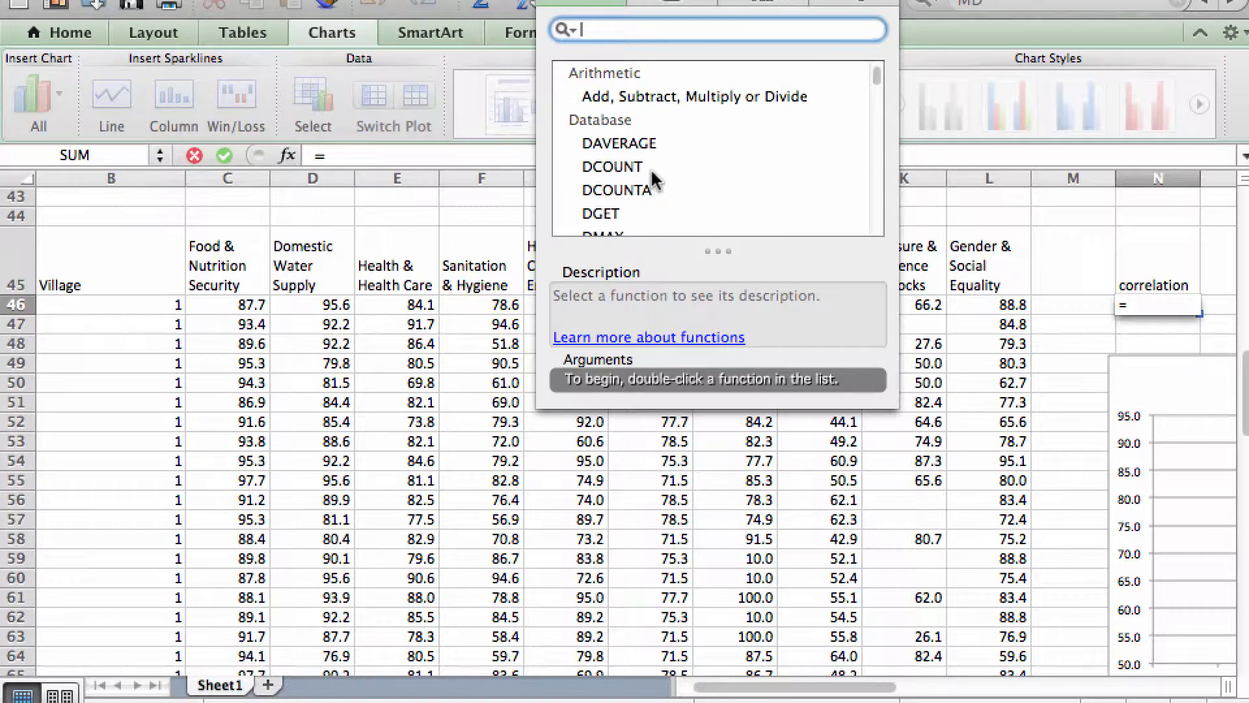
pyautogui.scroll(-15, 873, 78)
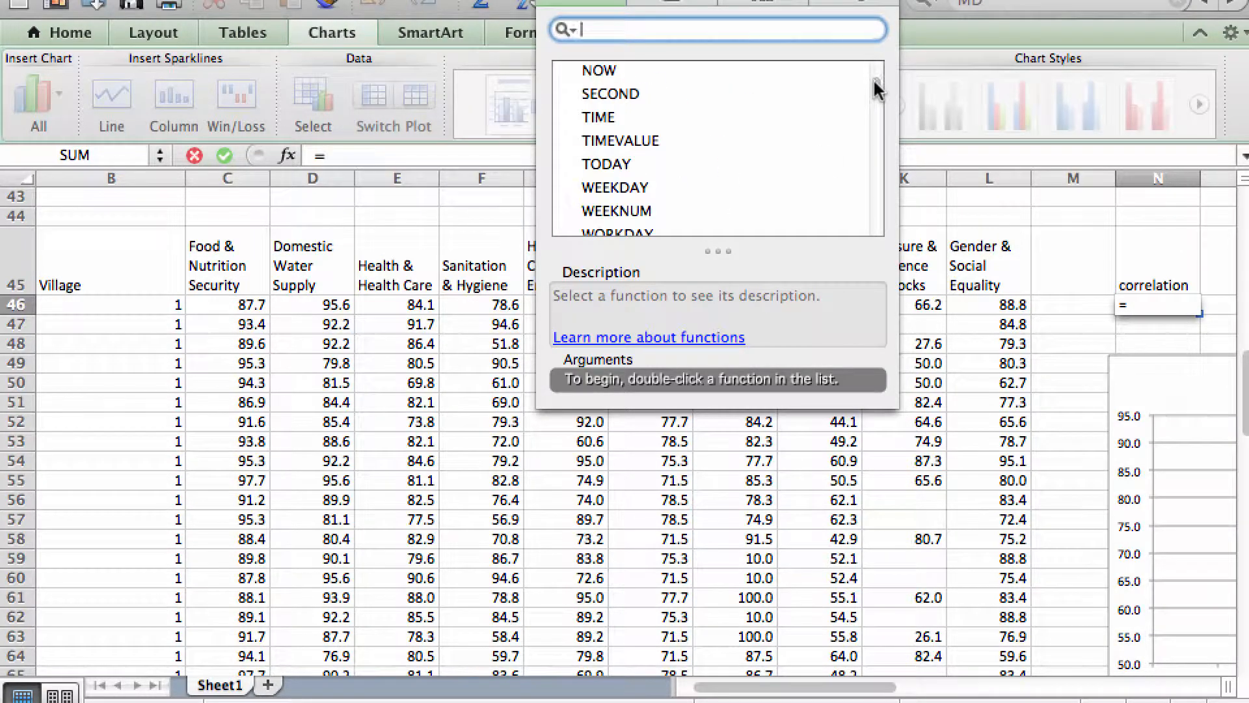
pyautogui.write('corre')
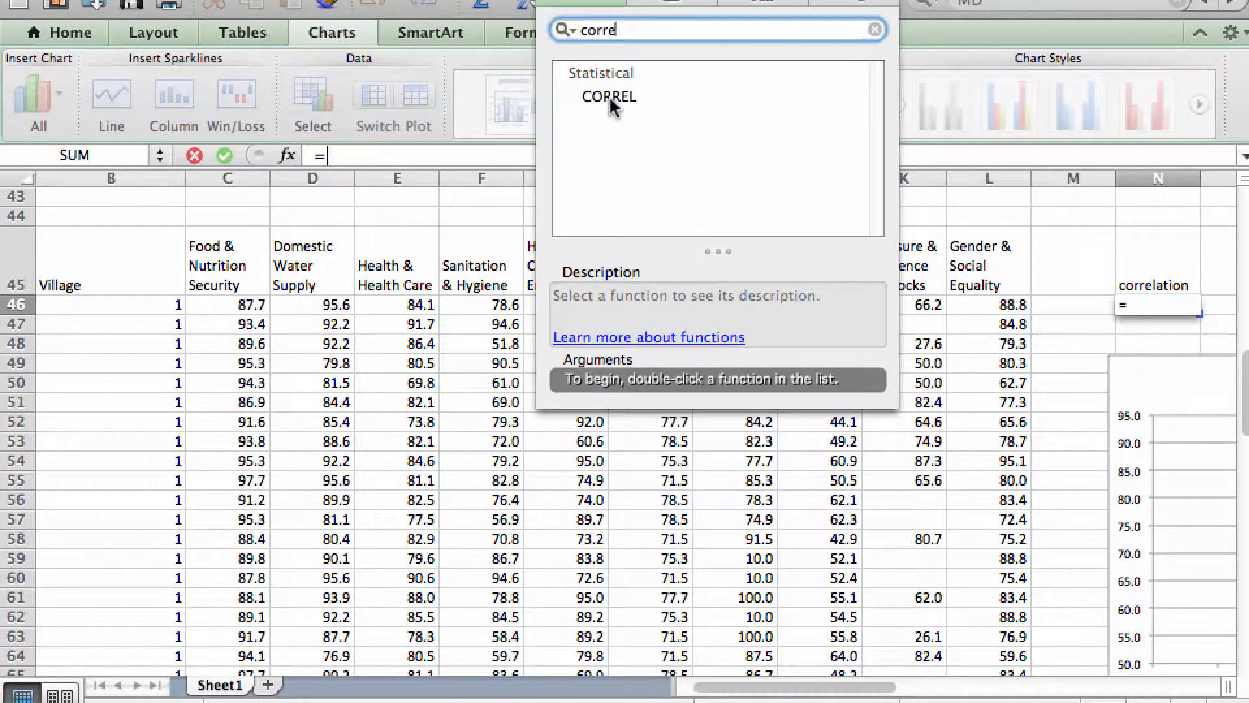
pyautogui.click(610, 96)
pyautogui.doubleClick(618, 95)
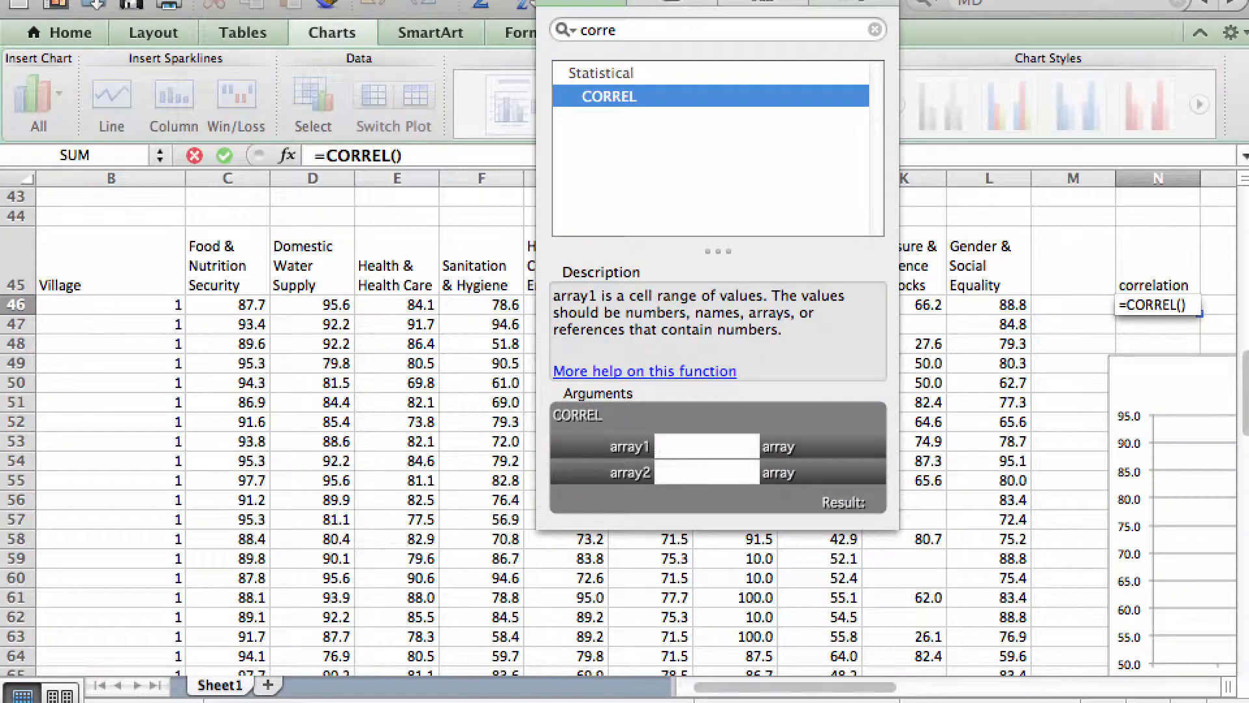
# Set the first CORREL array to the Domestic Water Supply scores, D46:D105.
pyautogui.moveTo(830, 0); pyautogui.dragTo(1048, 67)
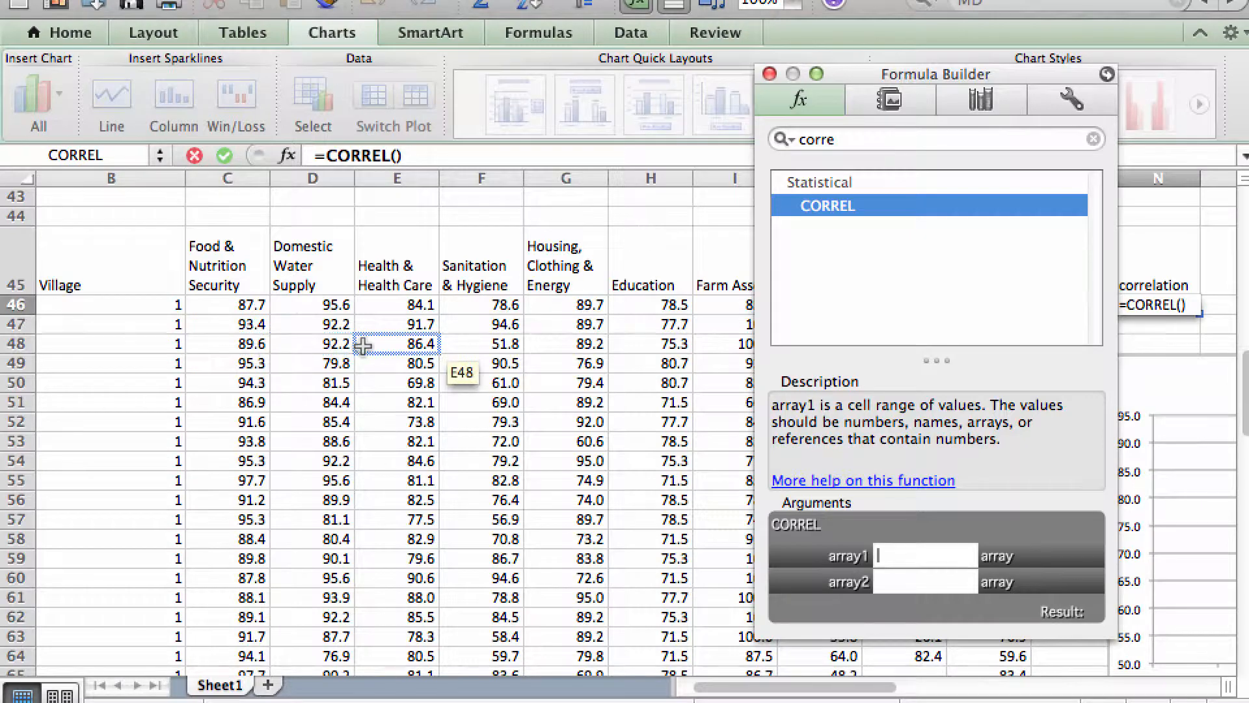
pyautogui.scroll(2, 329, 321)
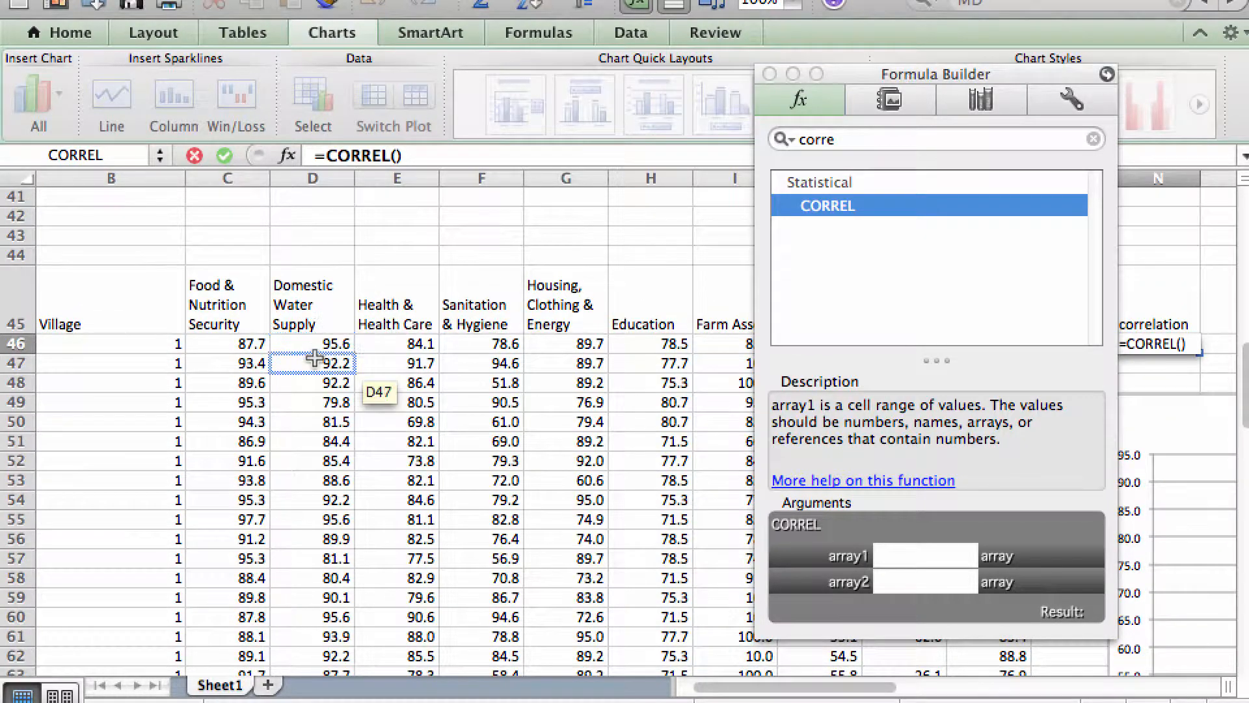
pyautogui.click(316, 345)
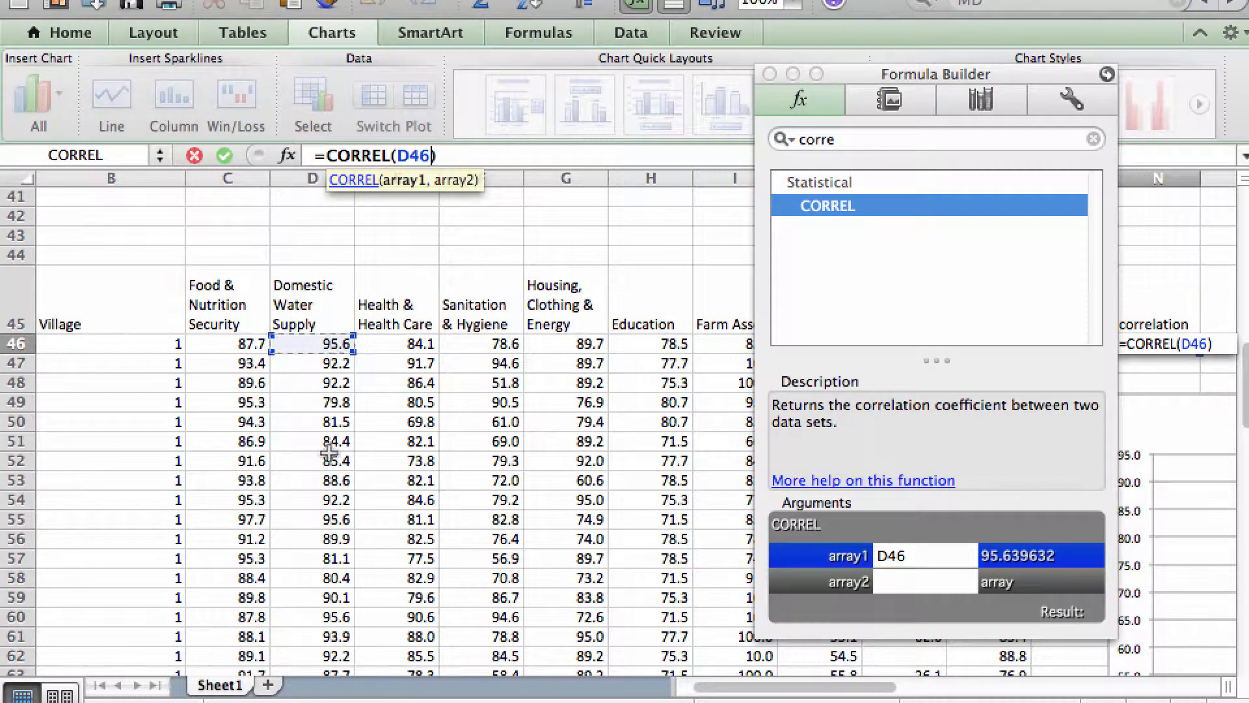
pyautogui.scroll(-5, 329, 451)
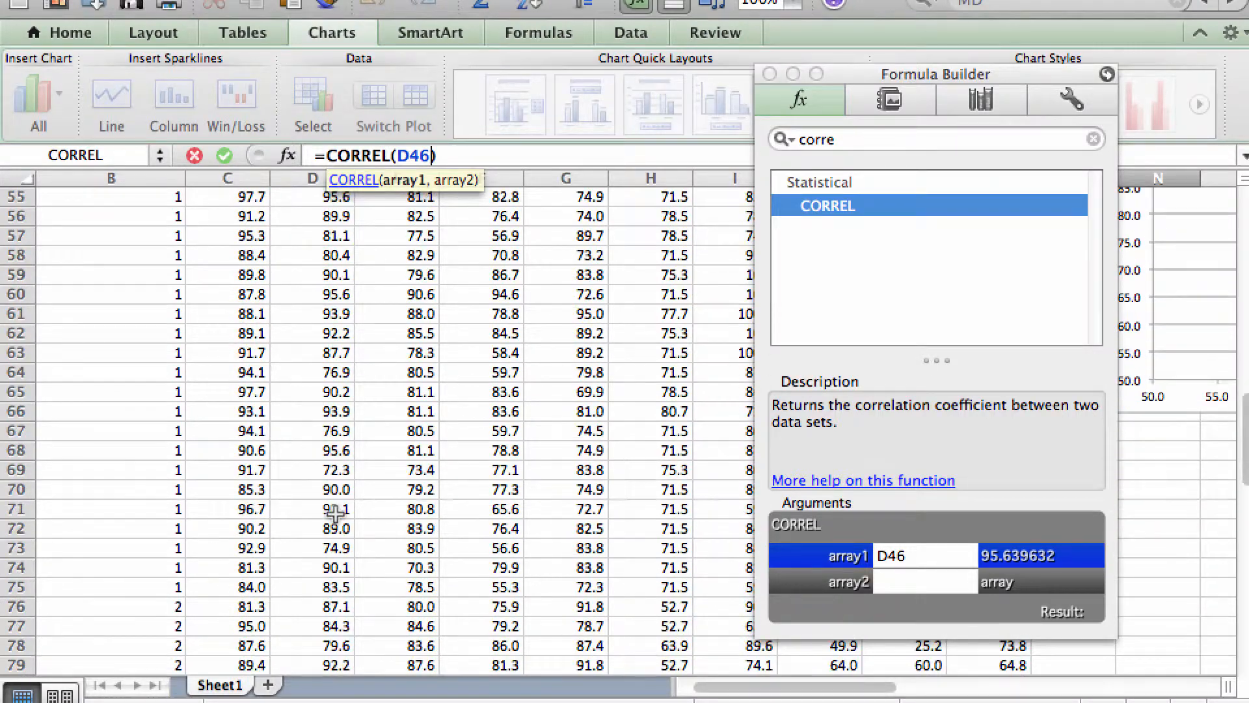
pyautogui.scroll(-4, 335, 514)
pyautogui.scroll(-3, 319, 564)
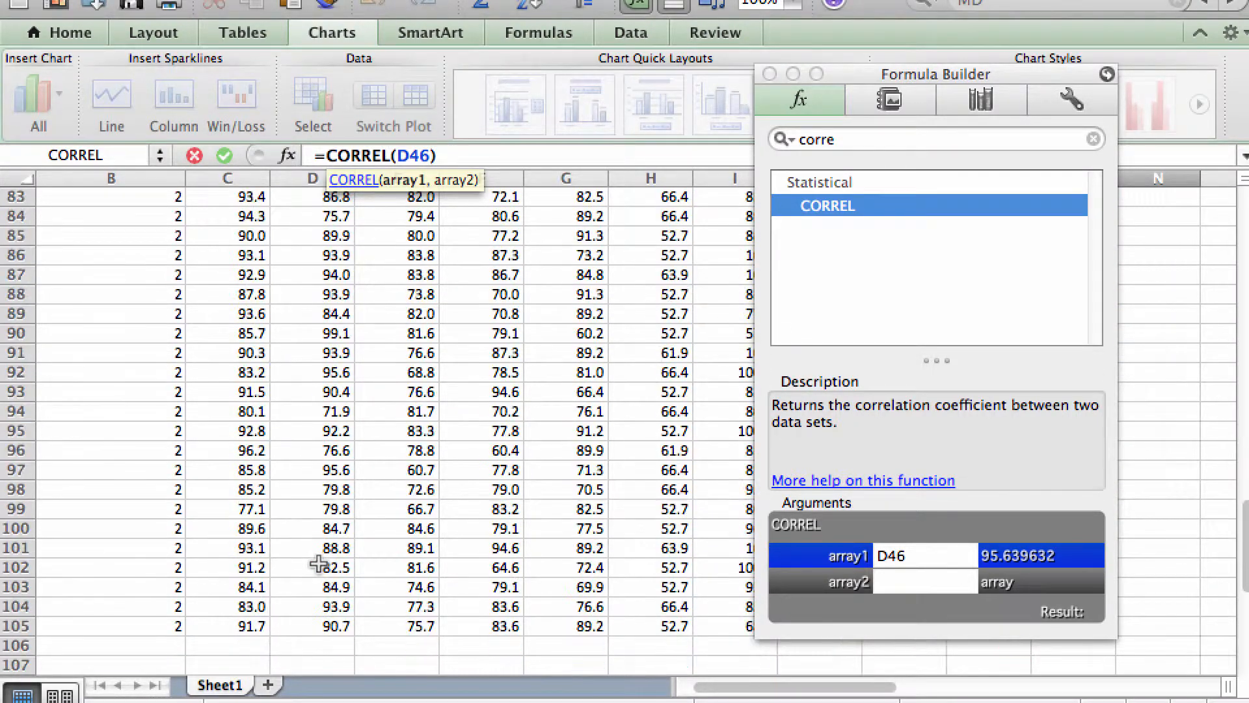
pyautogui.keyDown('shift'); pyautogui.click(322, 626); pyautogui.keyUp('shift')
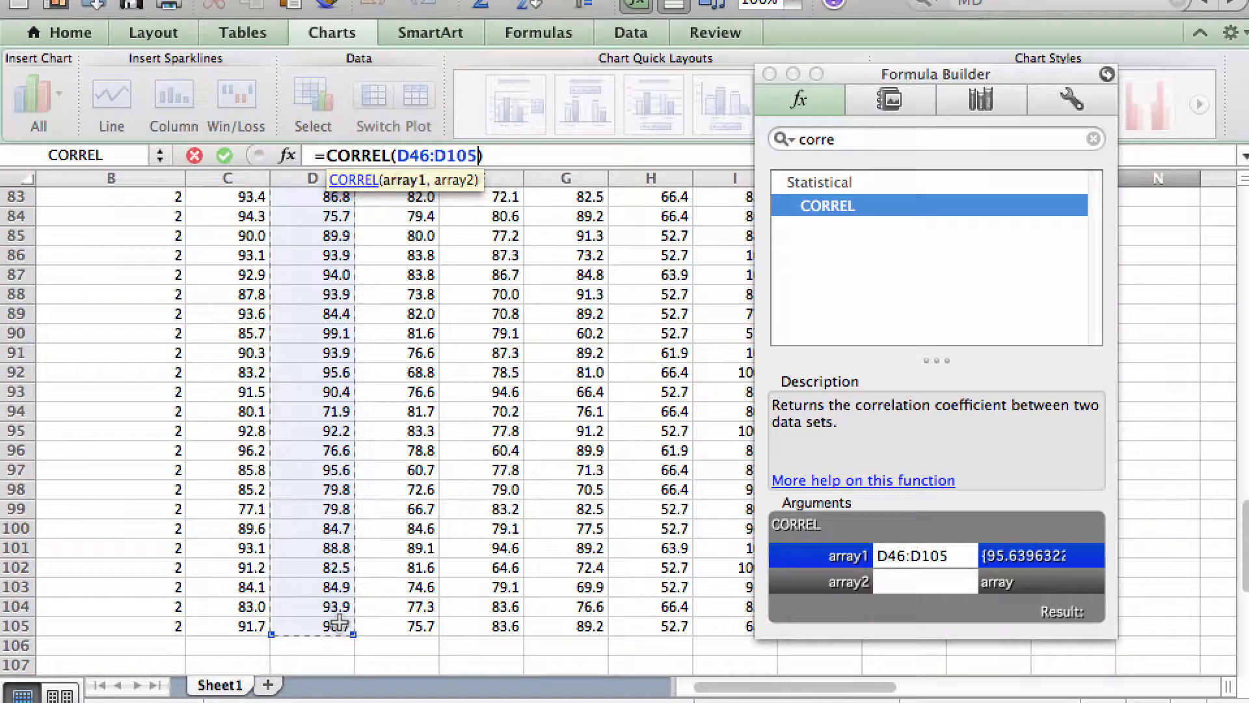
# Set the second CORREL array to the Health & Health Care scores, E46:E105.
pyautogui.click(904, 581)
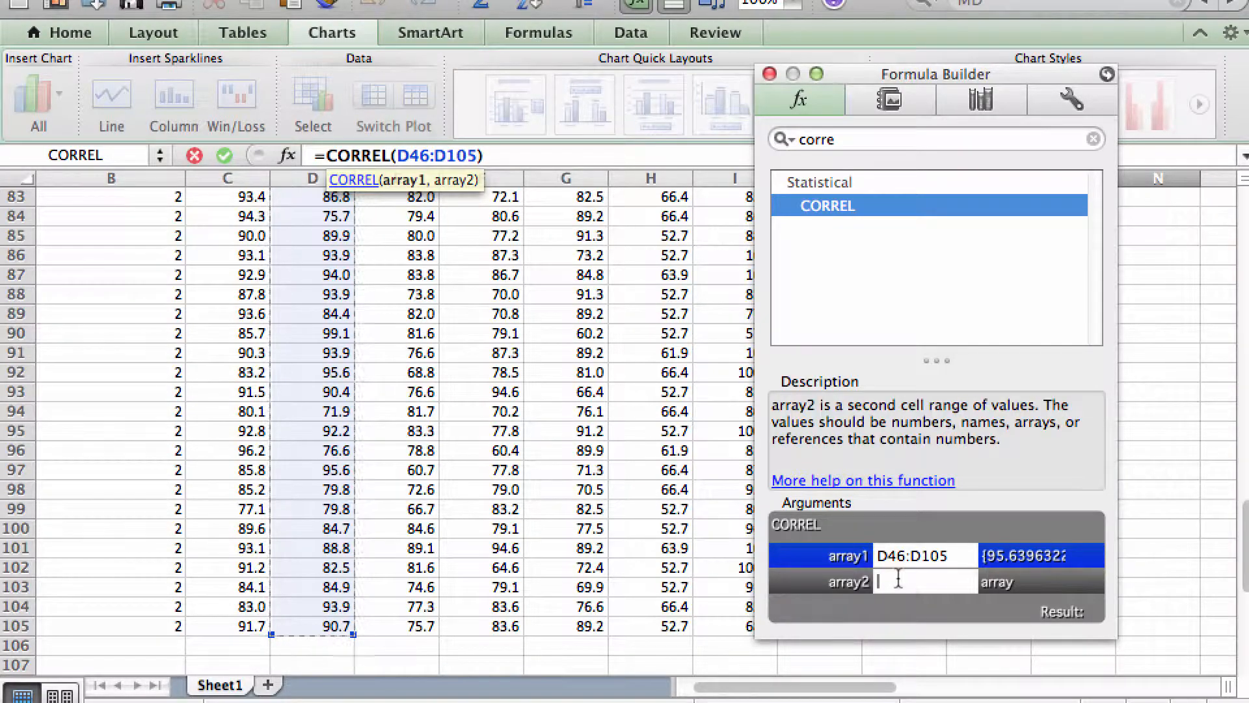
pyautogui.scroll(15, 403, 466)
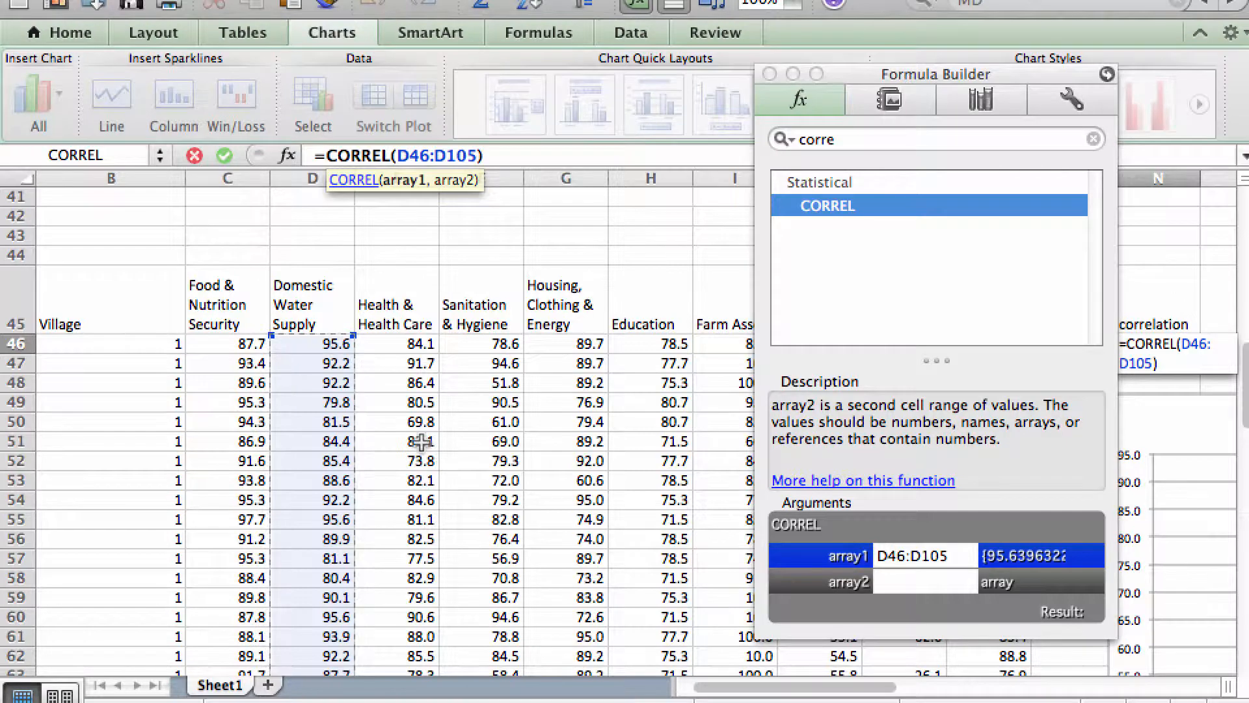
pyautogui.click(406, 343)
pyautogui.scroll(-10, 416, 456)
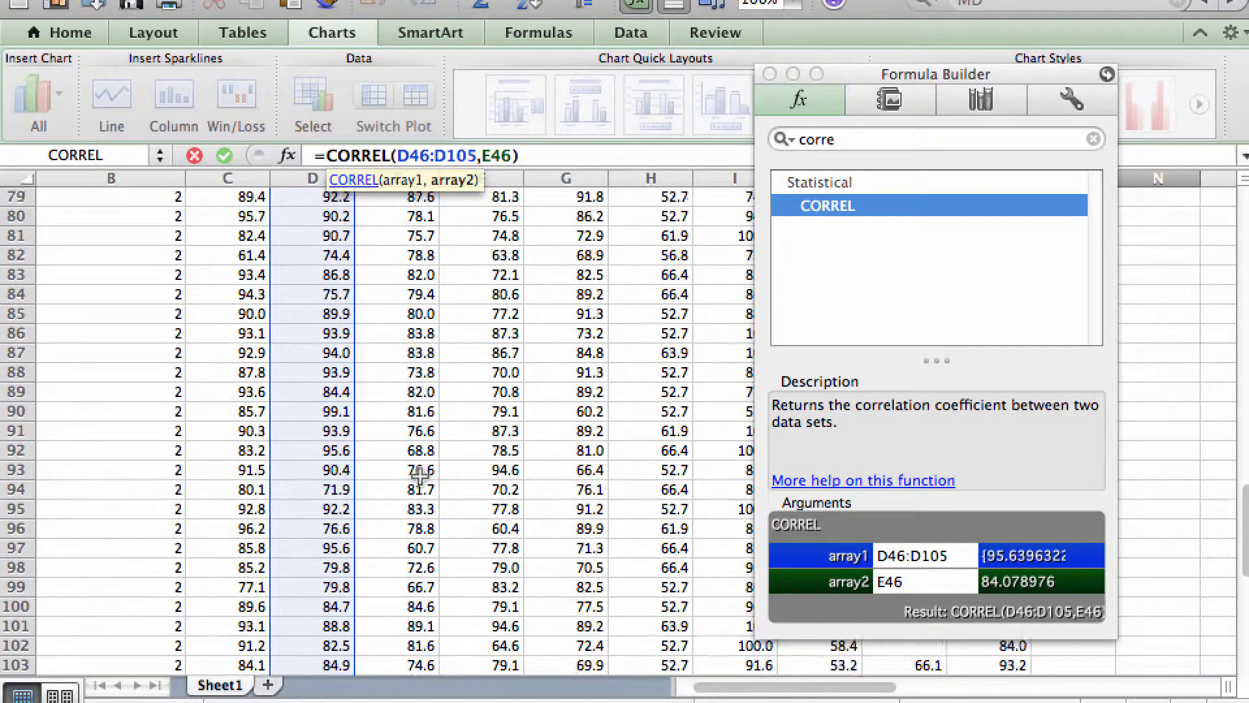
pyautogui.scroll(-8, 418, 480)
pyautogui.scroll(3, 418, 455)
pyautogui.keyDown('shift'); pyautogui.click(418, 410); pyautogui.keyUp('shift')
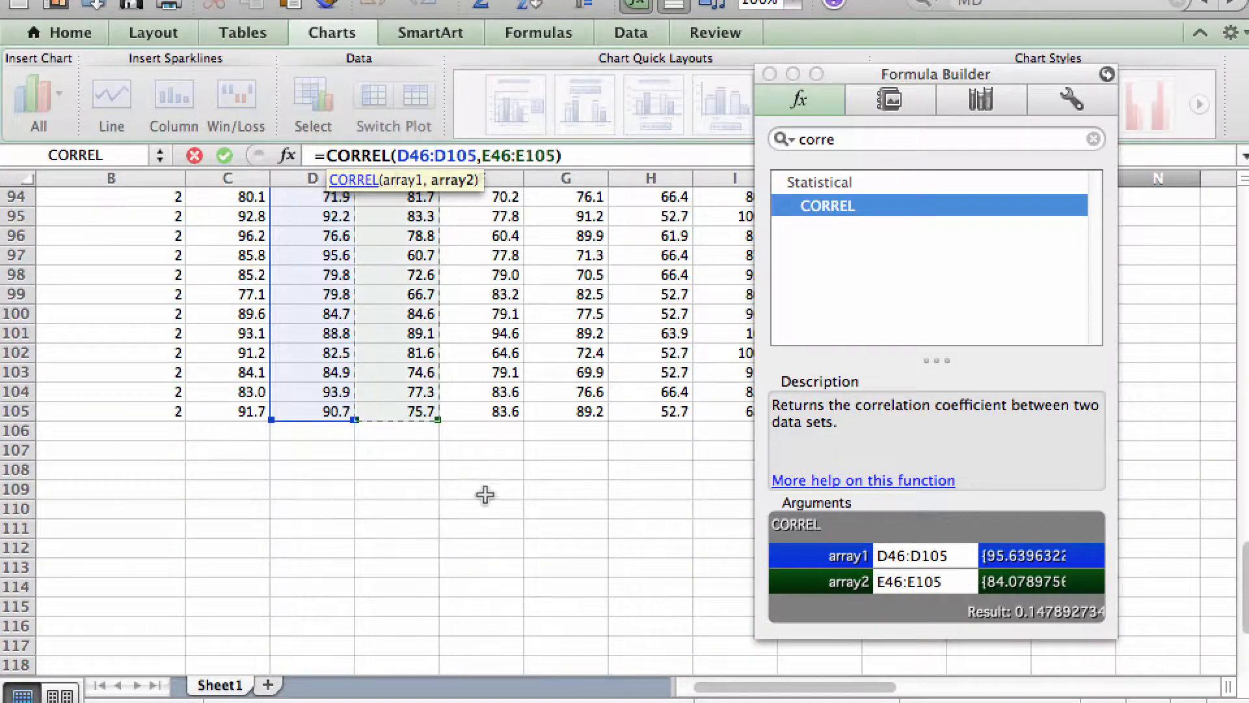
# Commit the correlation formula in N46 and close the Formula Builder.
pyautogui.scroll(18, 484, 494)
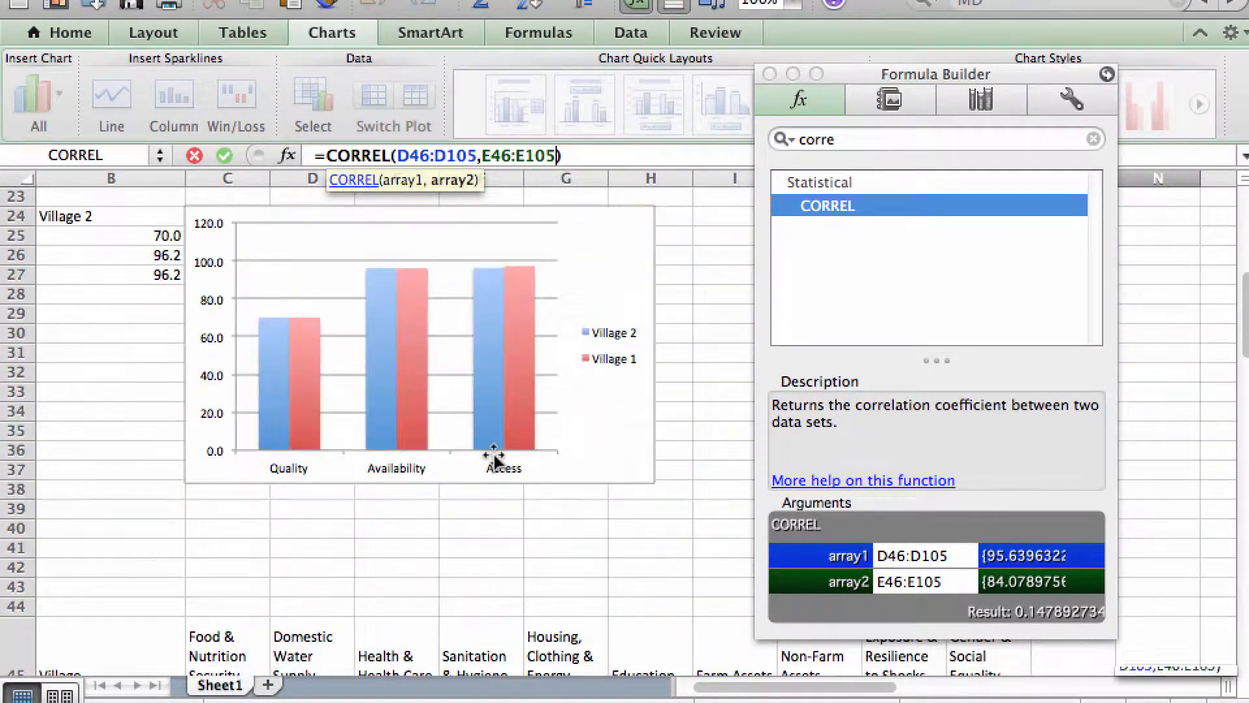
pyautogui.scroll(-5, 493, 458)
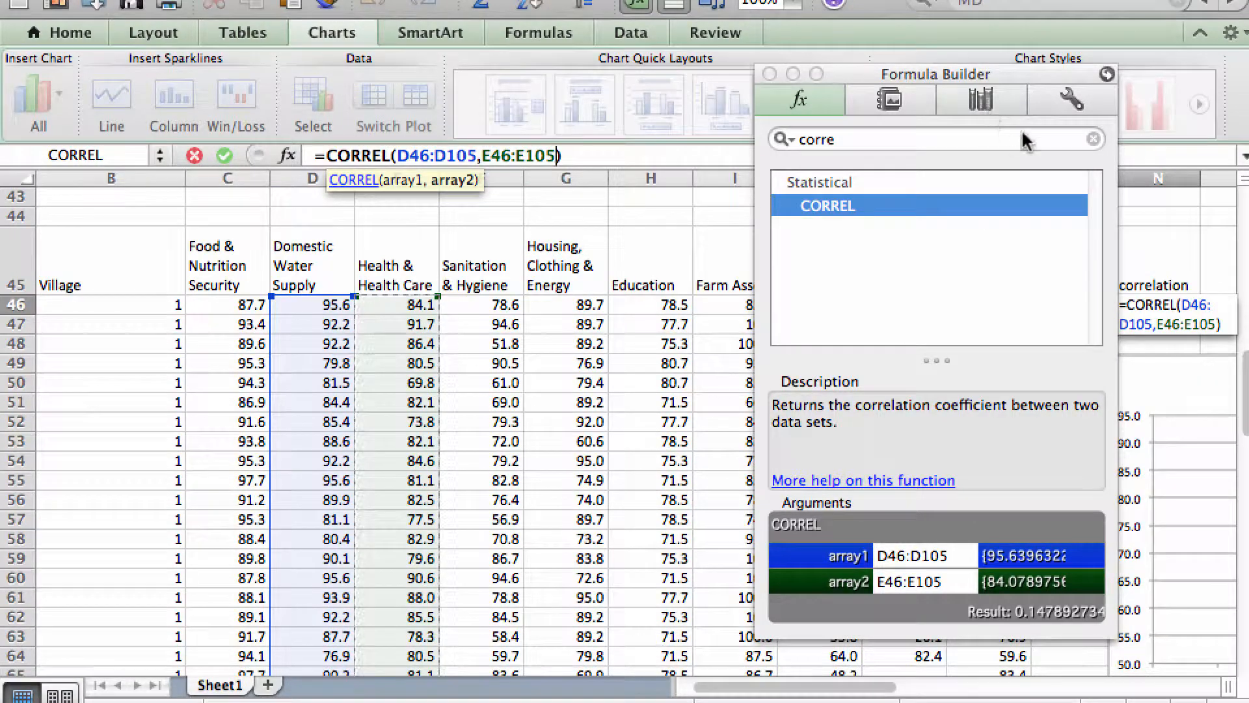
pyautogui.moveTo(938, 71); pyautogui.dragTo(880, 84)
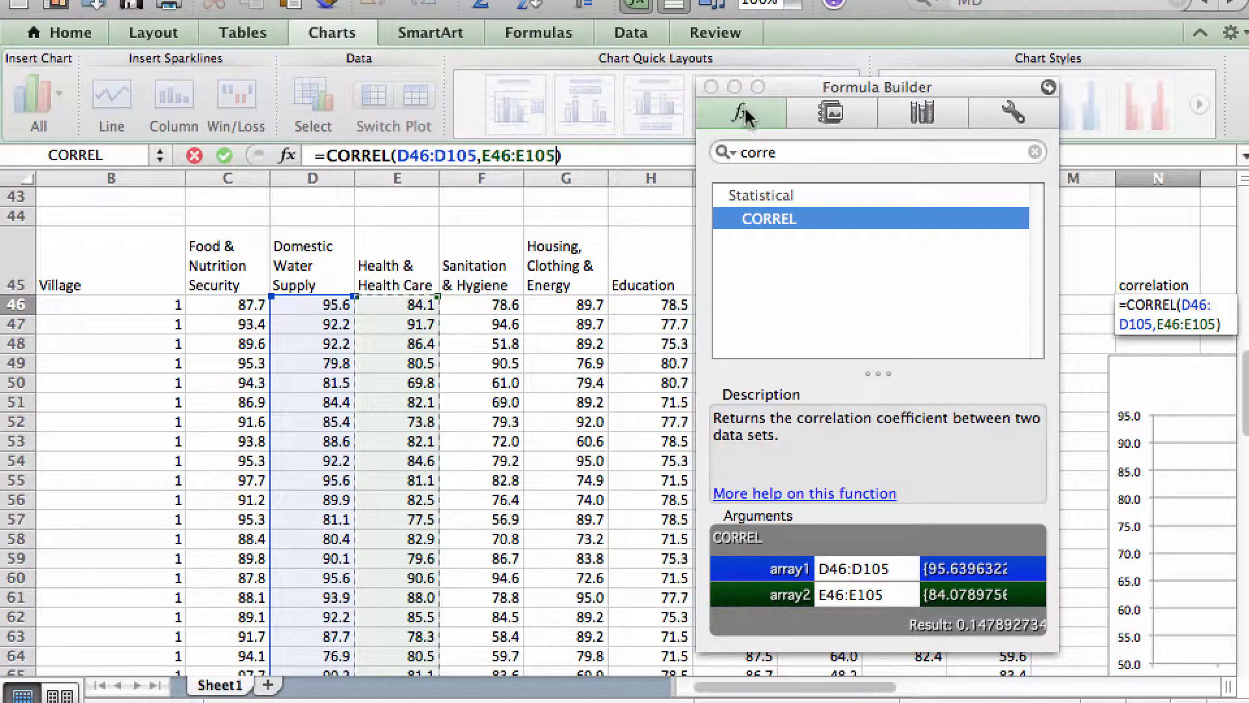
pyautogui.press('Return')
pyautogui.moveTo(852, 85); pyautogui.dragTo(761, 100)
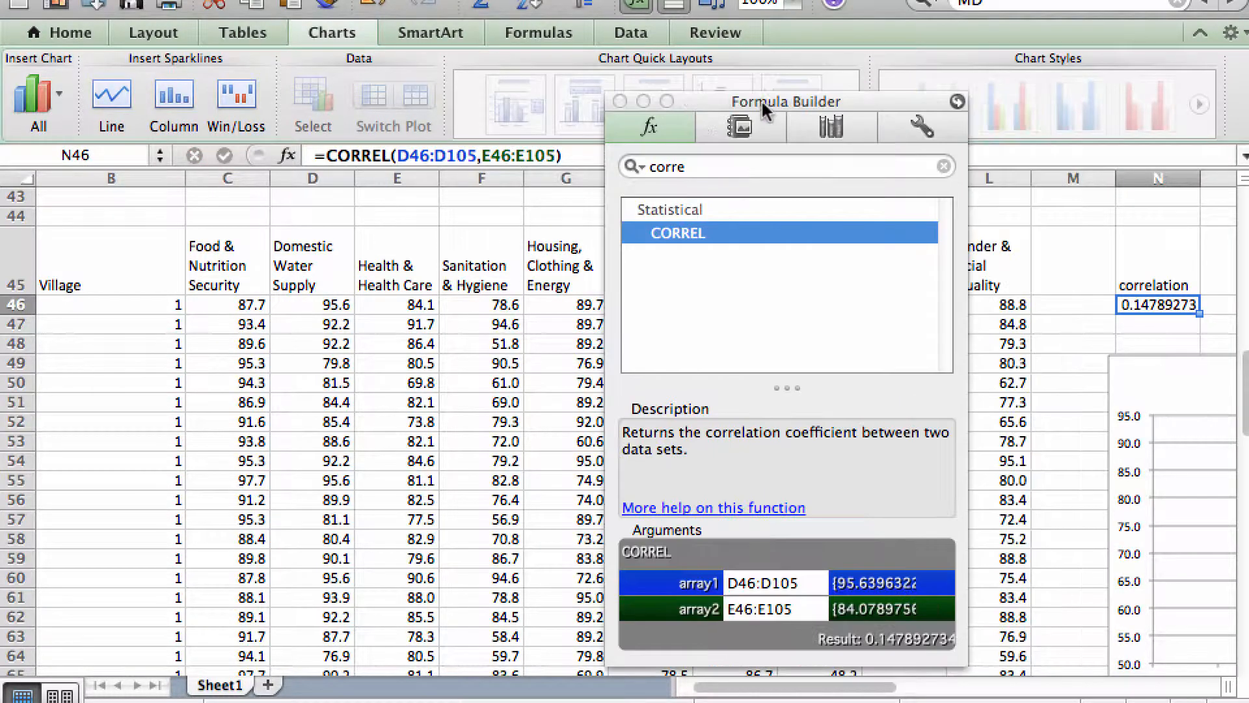
pyautogui.click(621, 102)
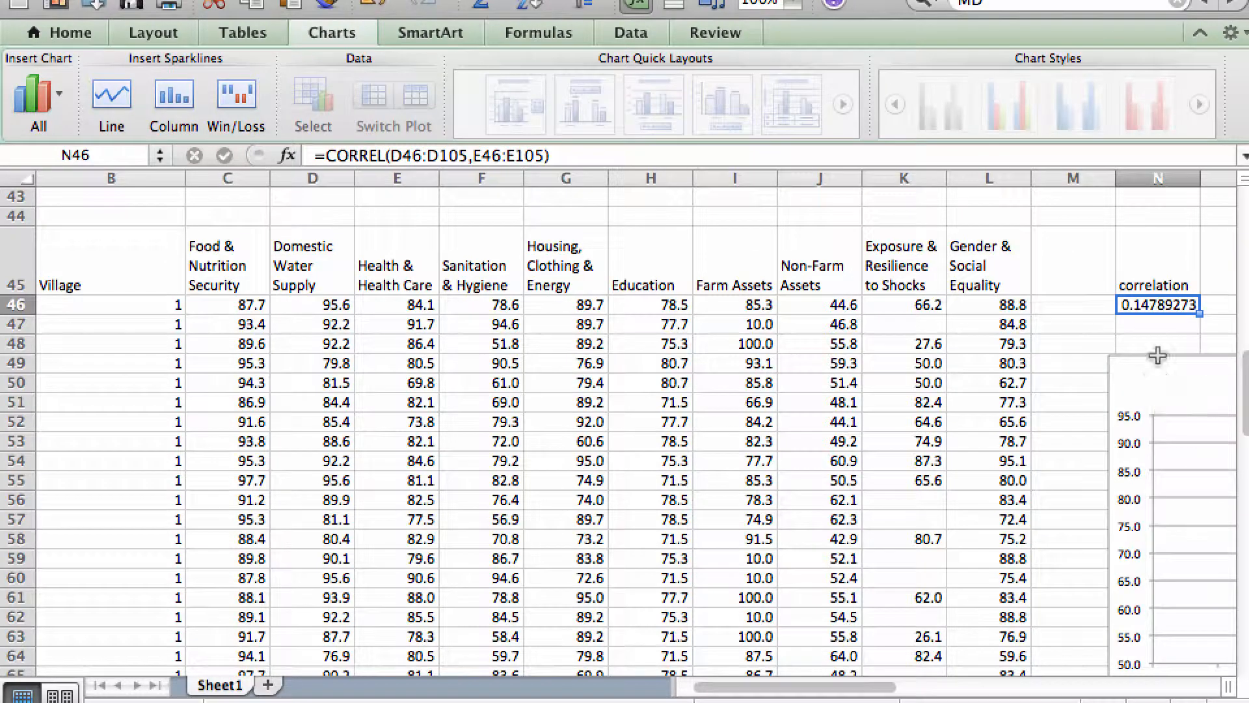
# Magnify the worksheet view to 150%.
pyautogui.click(1155, 325)
pyautogui.click(1152, 304)
pyautogui.click(29, 2)
pyautogui.click(85, 408)
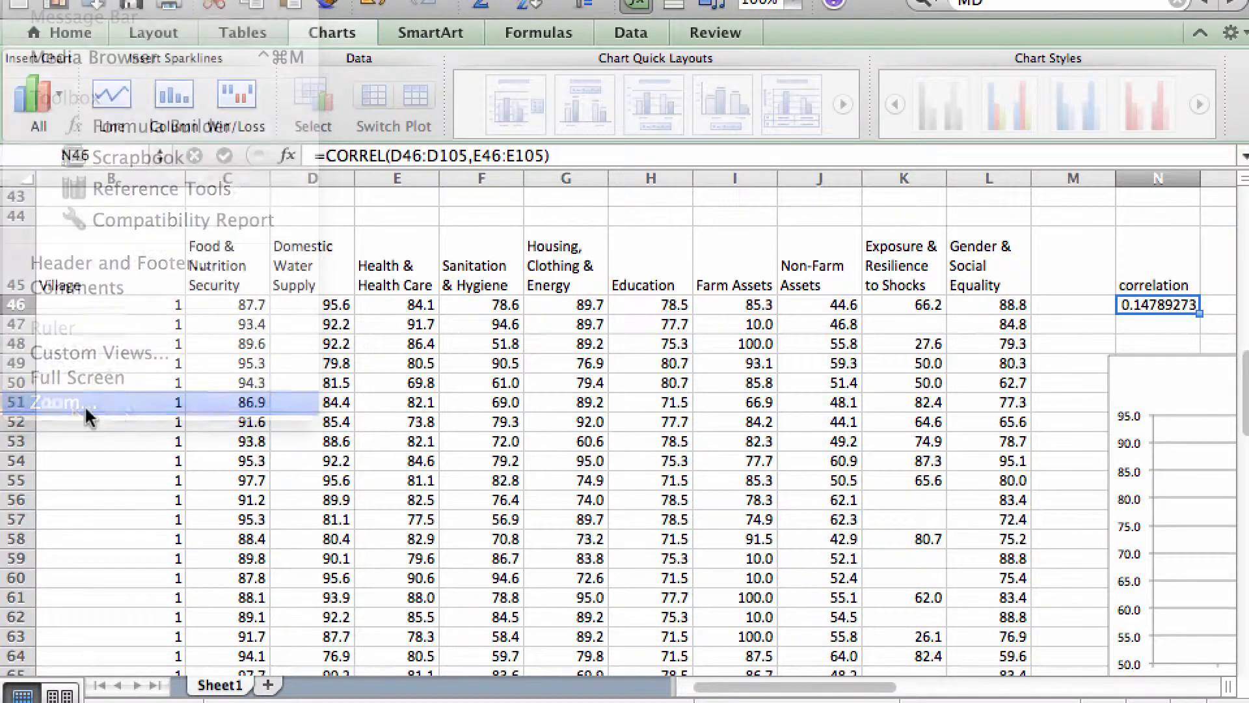
pyautogui.click(775, 83)
pyautogui.click(889, 351)
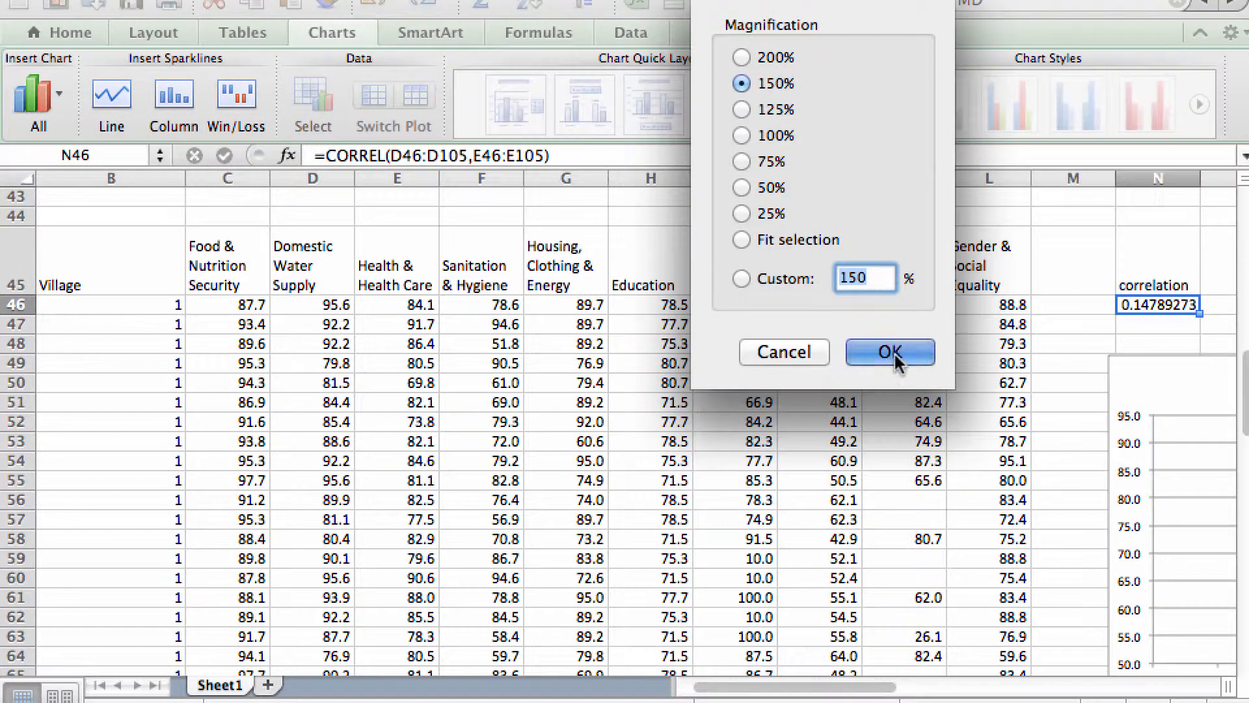
# Examine the spread of points and both axes of the Health & Health Care scatter chart against the correlation coefficient.
pyautogui.click(1123, 410)
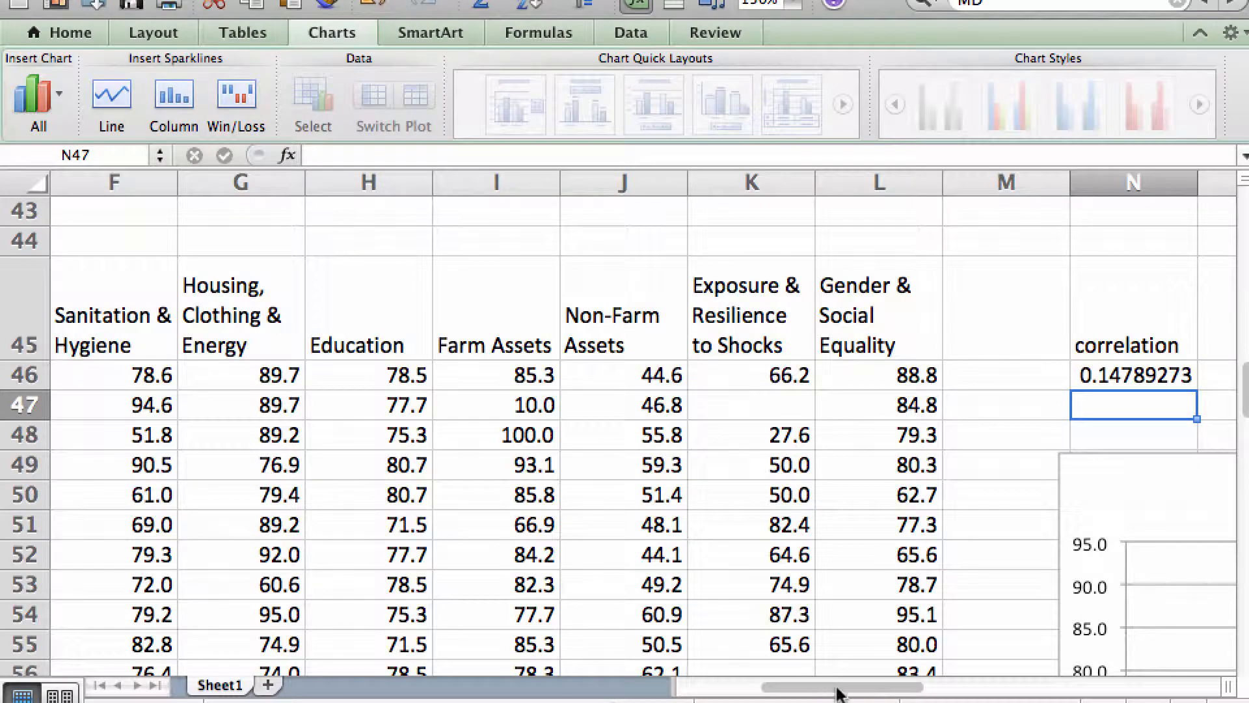
pyautogui.moveTo(837, 689); pyautogui.dragTo(951, 689)
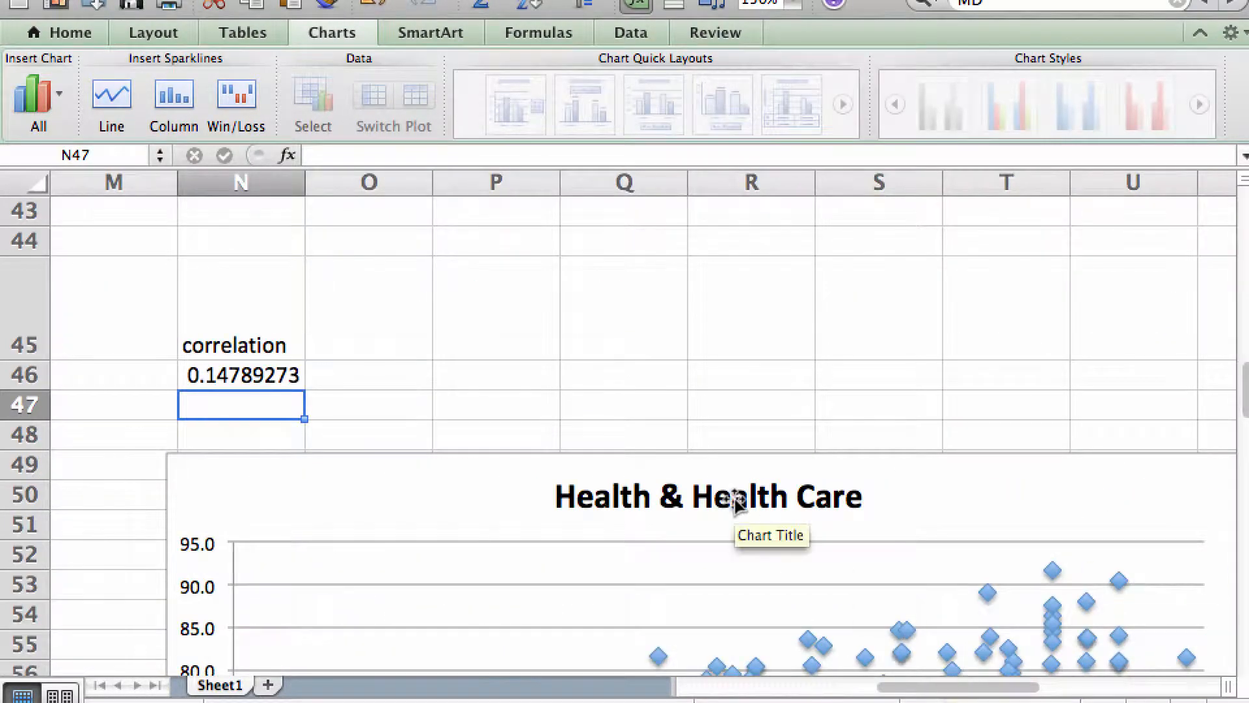
pyautogui.scroll(-5, 735, 501)
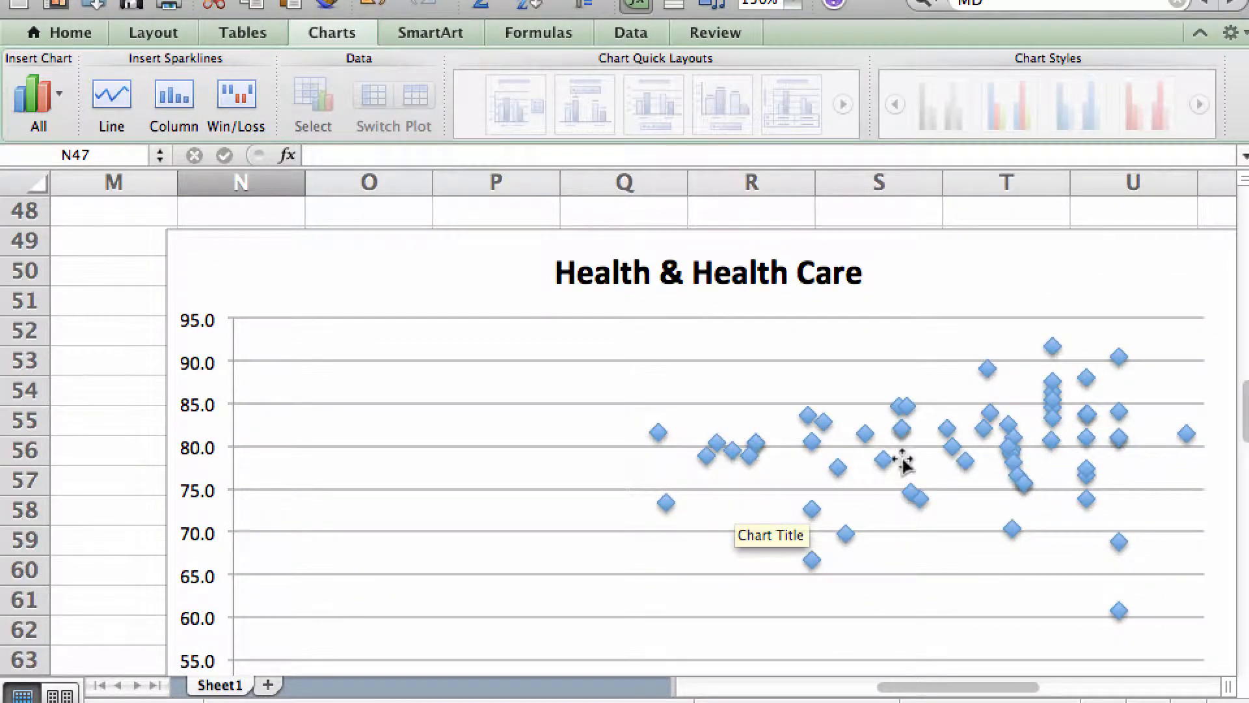
pyautogui.scroll(2, 1047, 440)
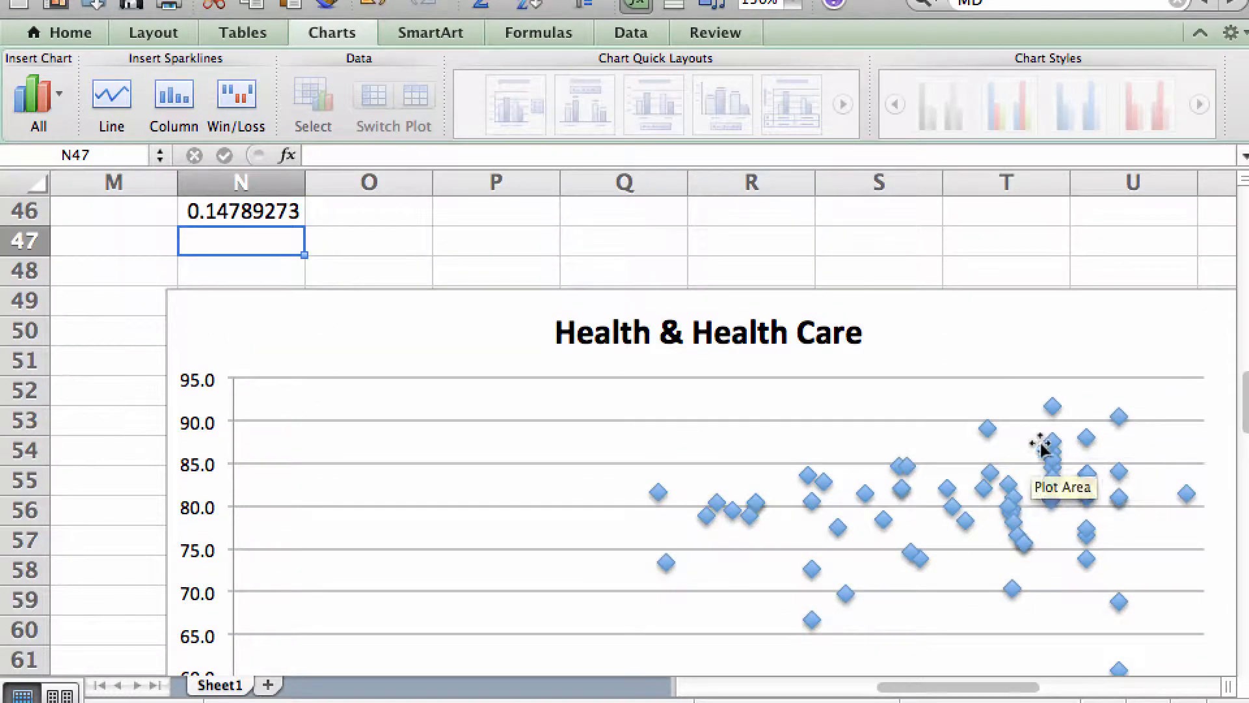
pyautogui.scroll(-6, 880, 557)
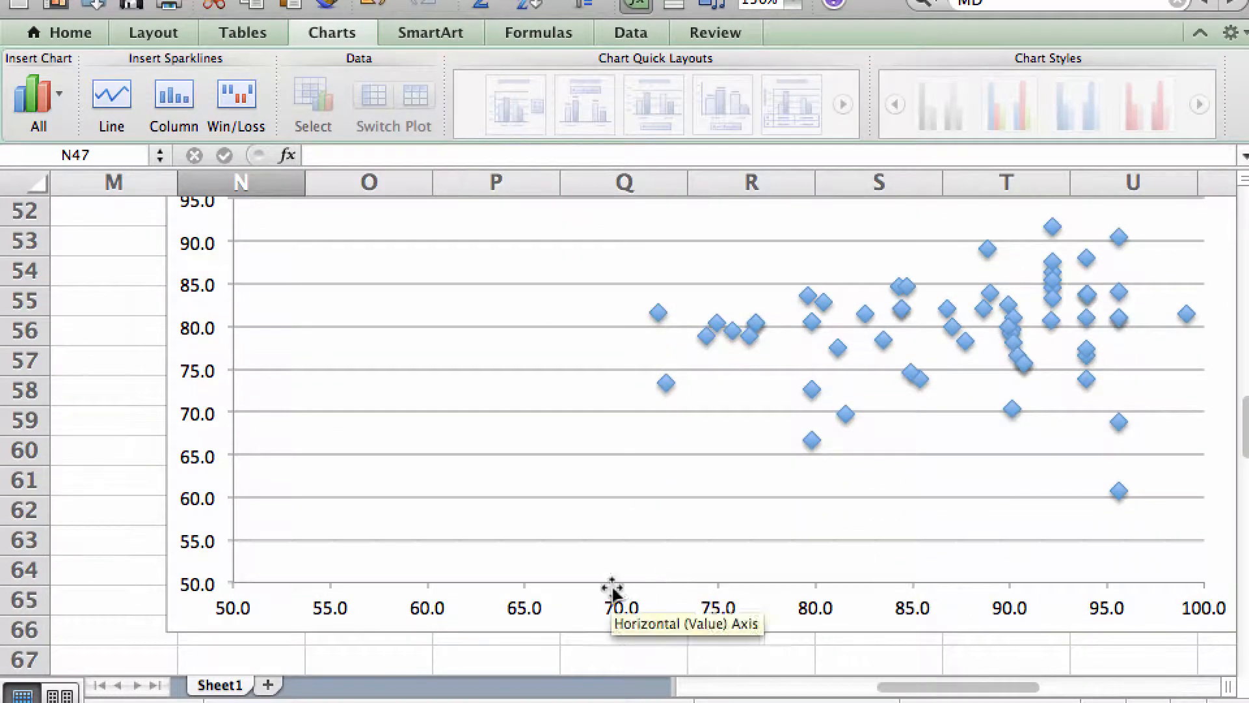
pyautogui.scroll(6, 714, 605)
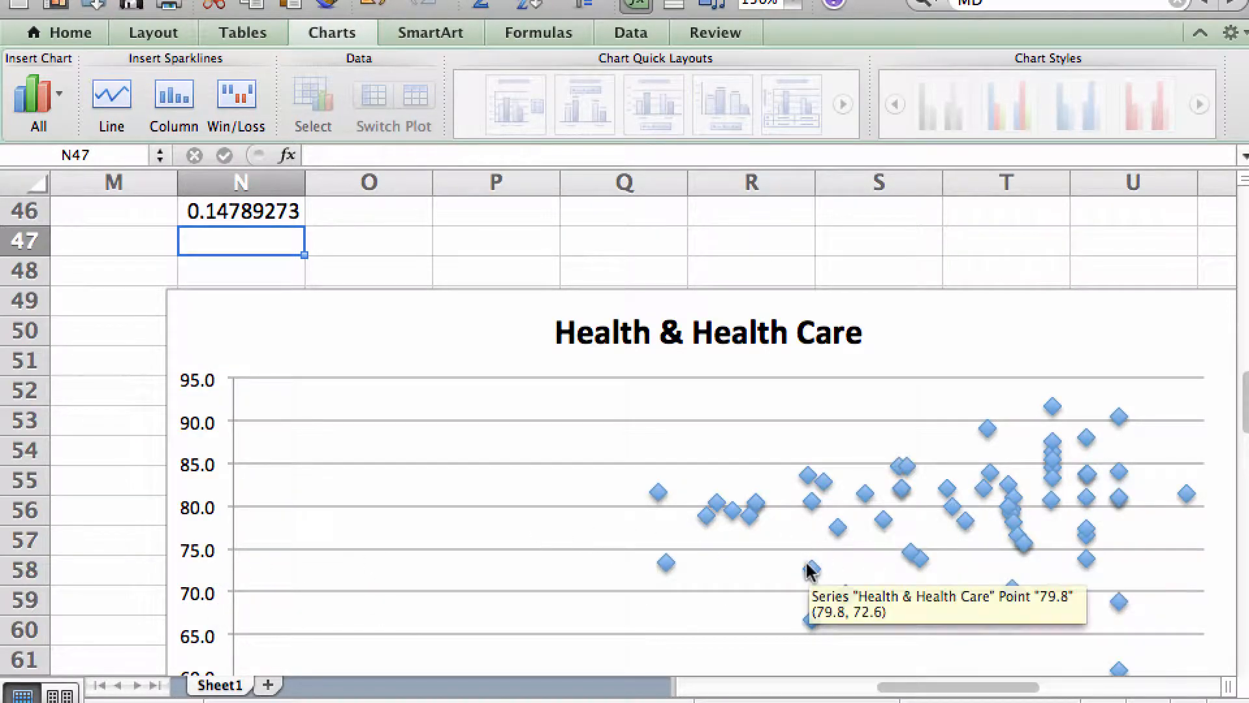
pyautogui.scroll(-4, 809, 570)
pyautogui.scroll(4, 647, 570)
pyautogui.scroll(3, 648, 569)
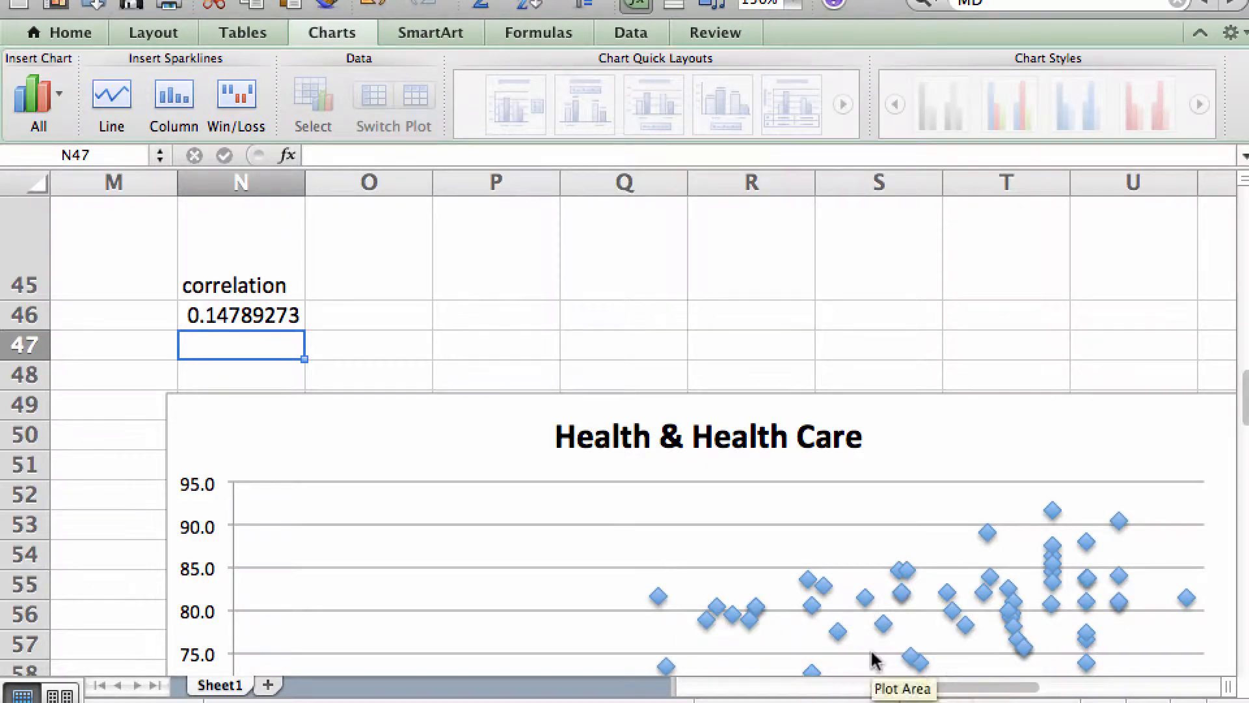
# Review the correlation formula in N46 beside the scatter chart, and return to the start of the household score table.
pyautogui.moveTo(990, 690); pyautogui.dragTo(900, 690)
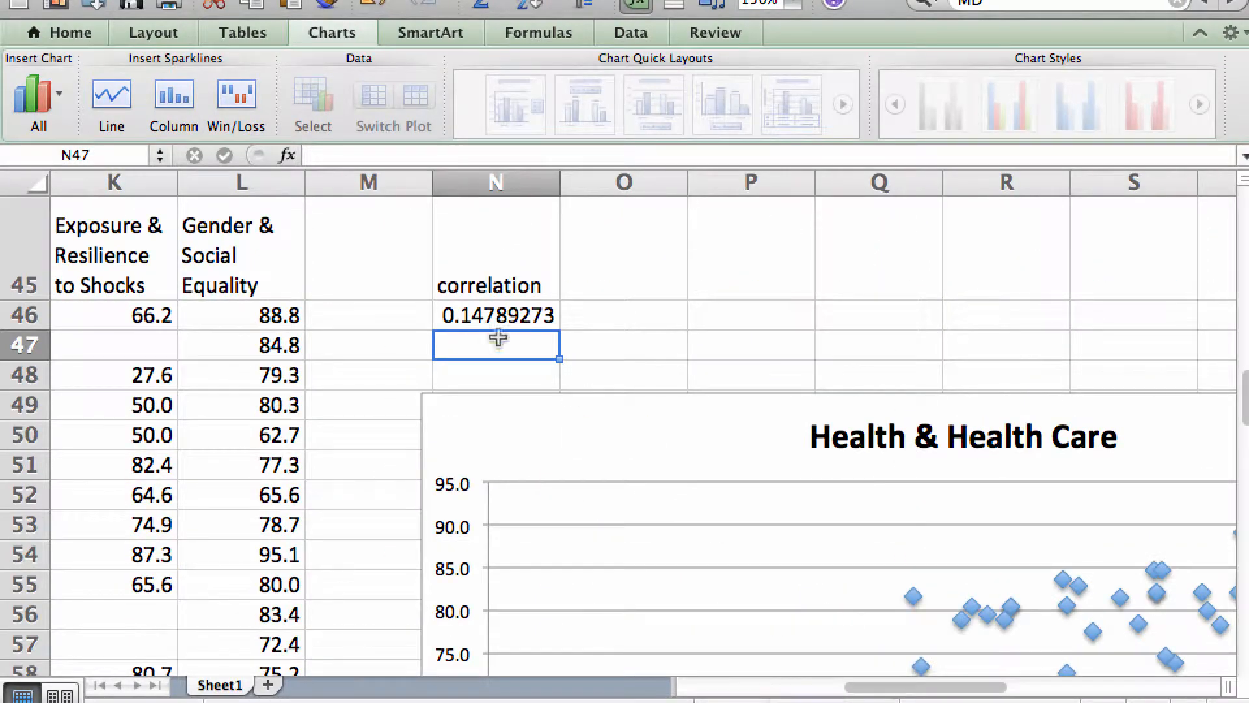
pyautogui.click(497, 314)
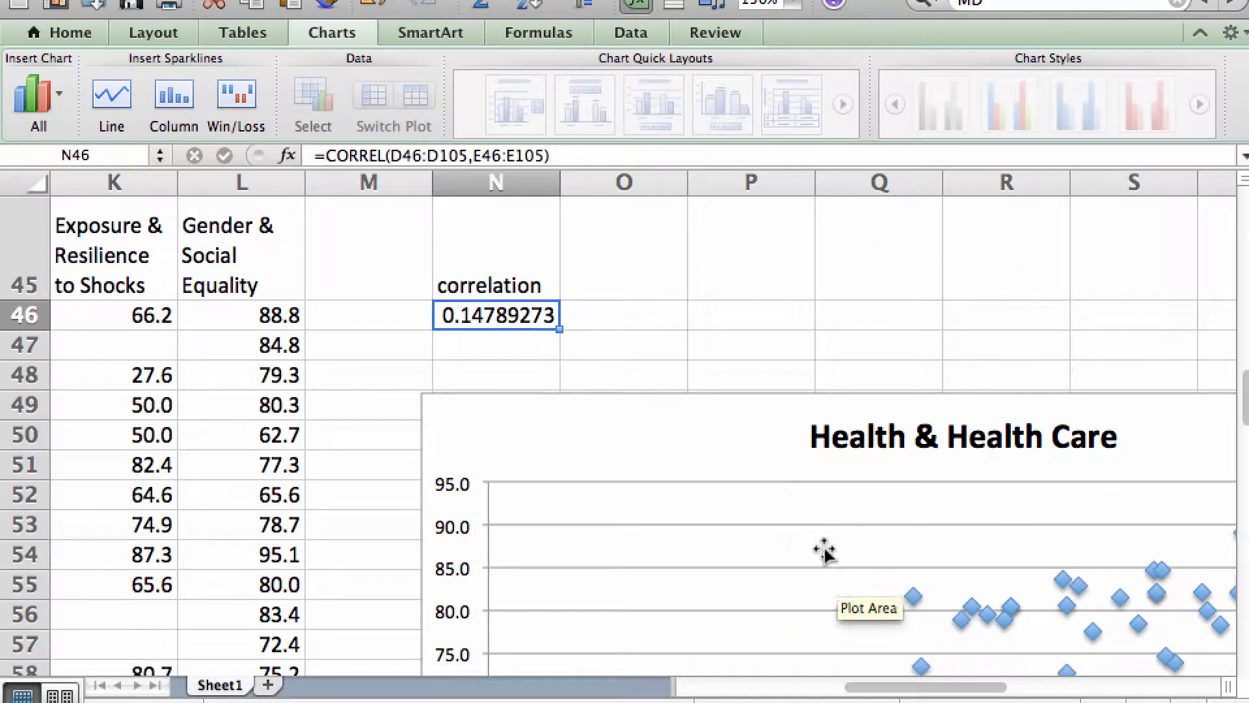
pyautogui.moveTo(893, 691); pyautogui.dragTo(944, 691)
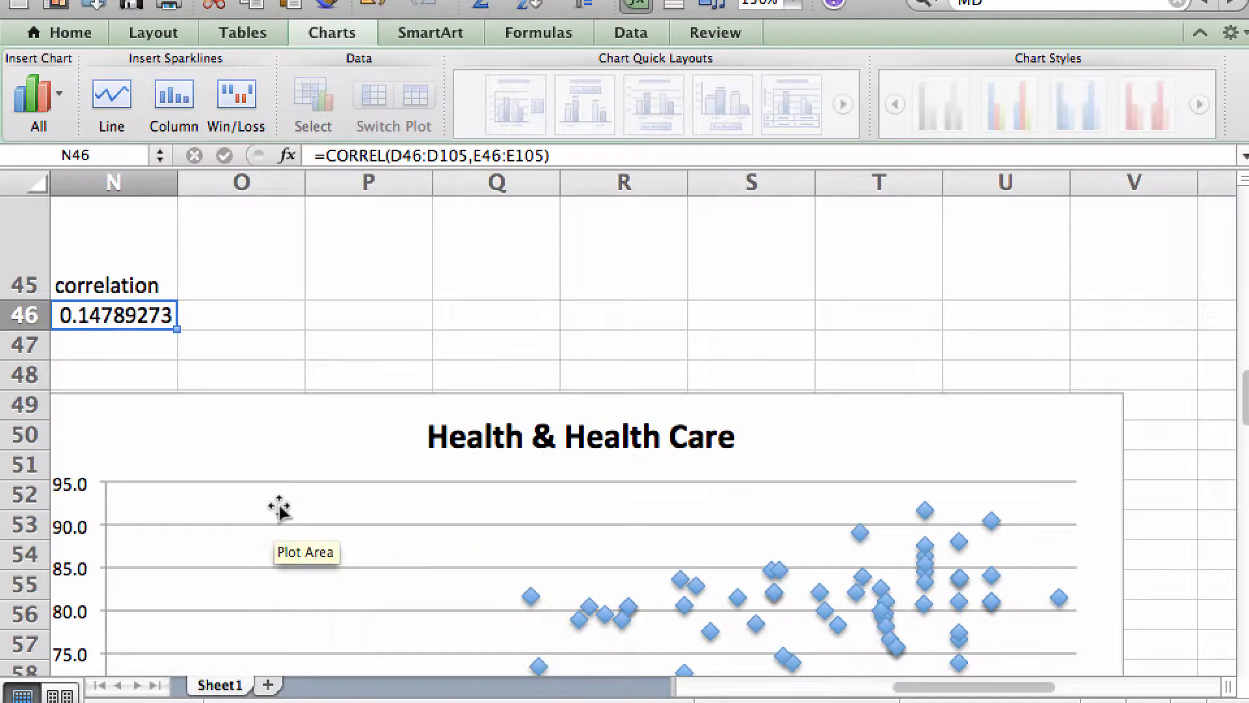
pyautogui.scroll(-3, 287, 511)
pyautogui.scroll(3, 294, 514)
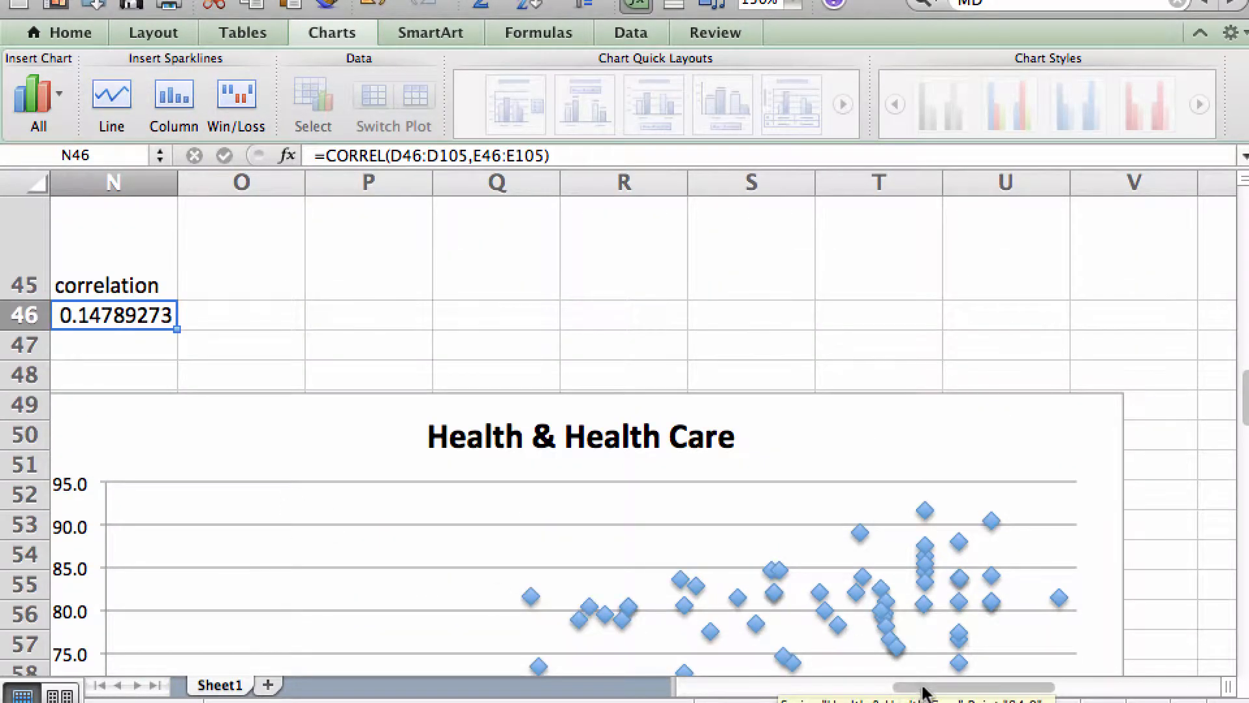
pyautogui.moveTo(924, 690); pyautogui.dragTo(781, 691)
pyautogui.scroll(3, 406, 380)
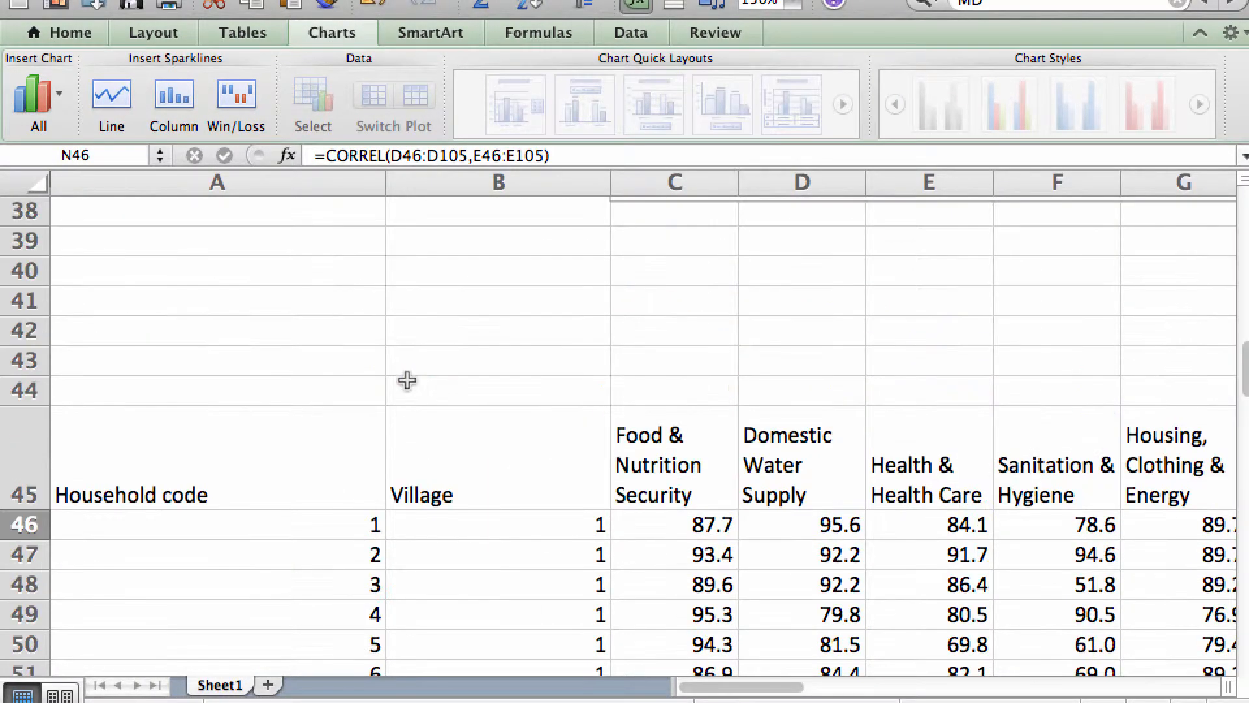